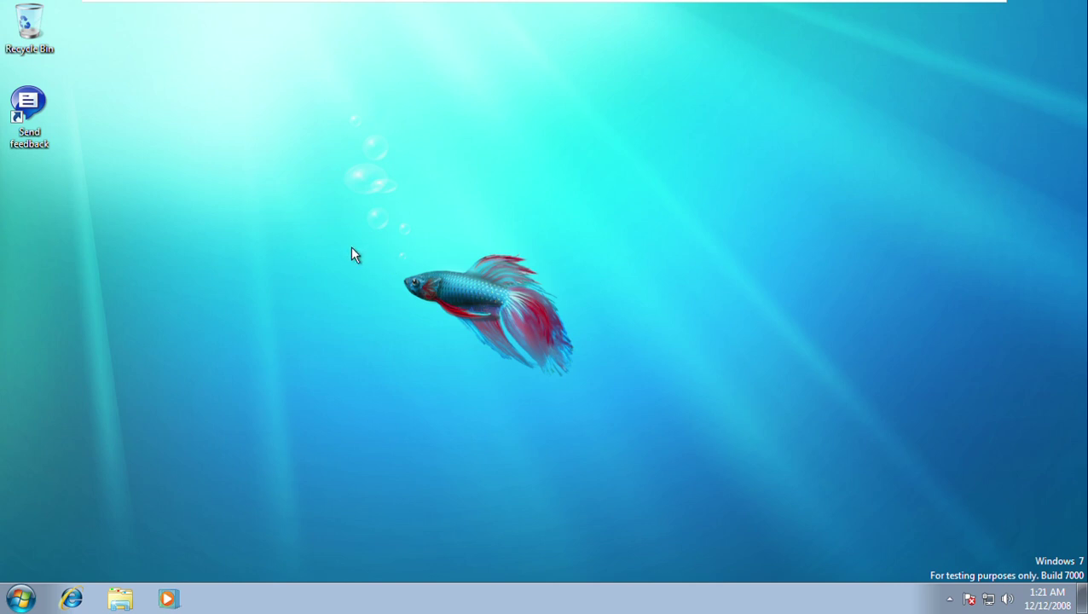
View the Libraries window, minimize it, and look over the Start menu before dismissing it
{"action": "left_click", "coordinate": [122, 599]}
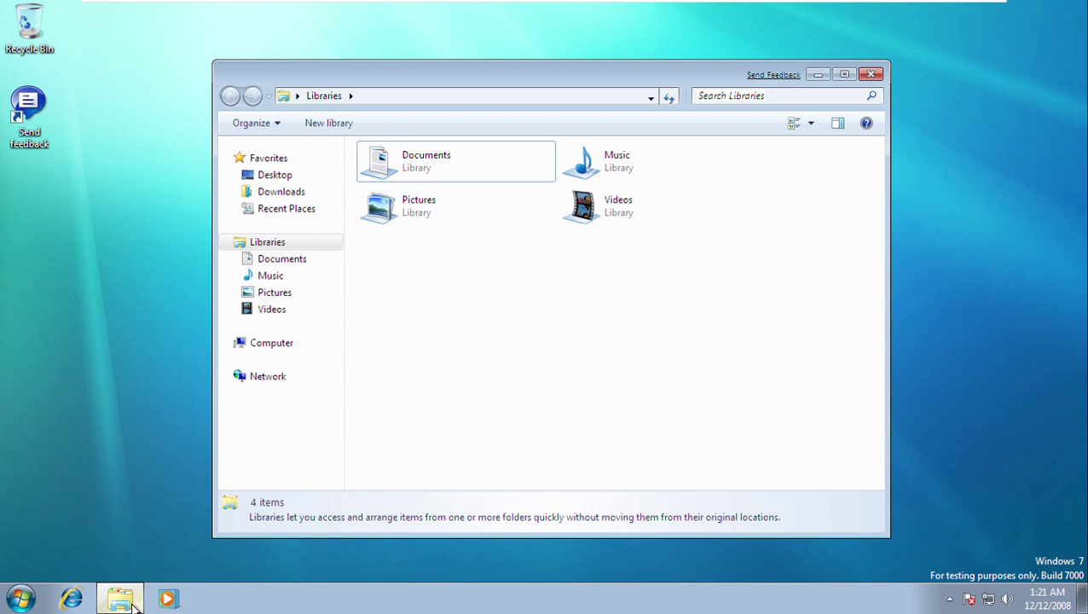
{"action": "left_click", "coordinate": [821, 75]}
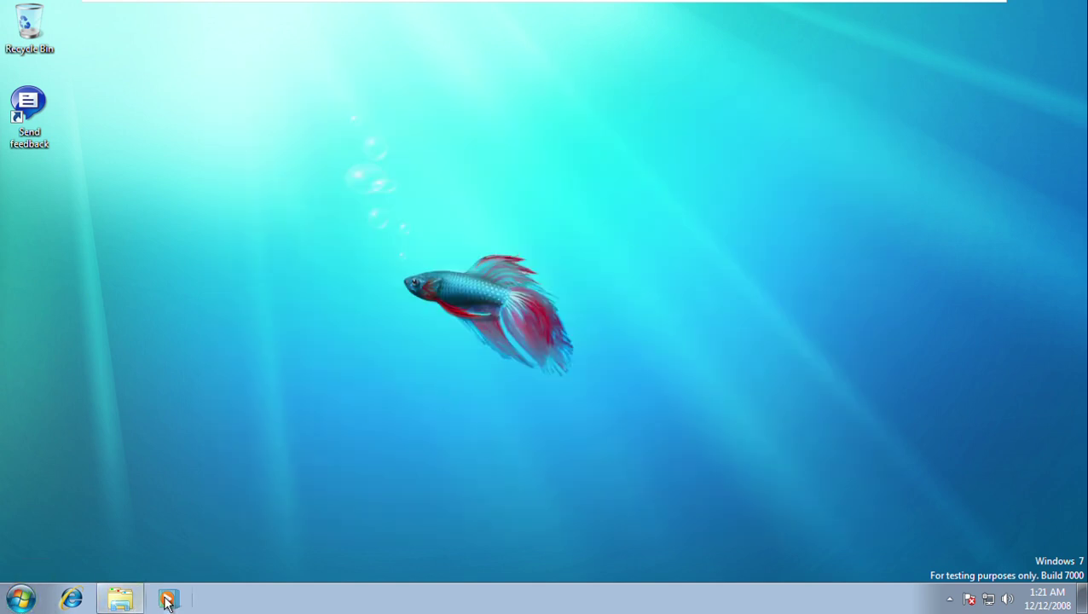
{"action": "left_click", "coordinate": [20, 599]}
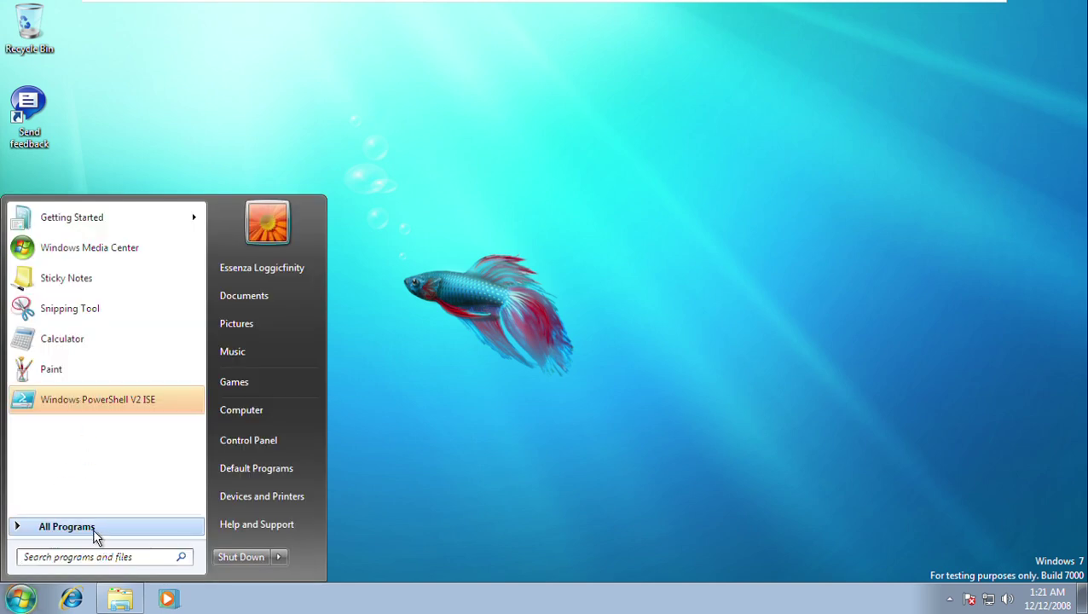
{"action": "left_click", "coordinate": [491, 410]}
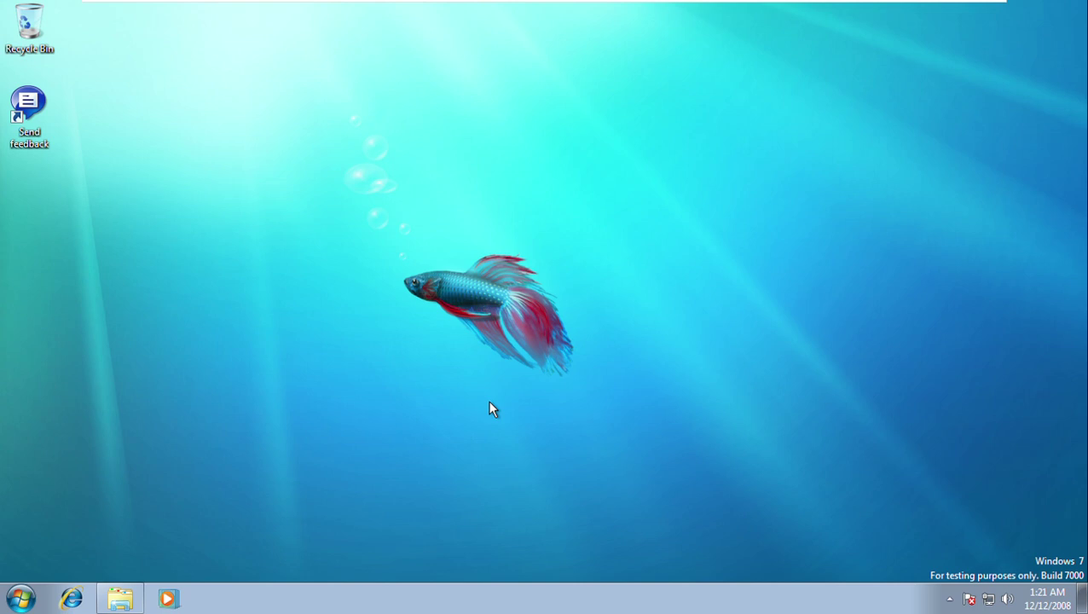
Open the desktop personalization settings, apply the Landscape theme, and minimize the window
{"action": "right_click", "coordinate": [491, 407]}
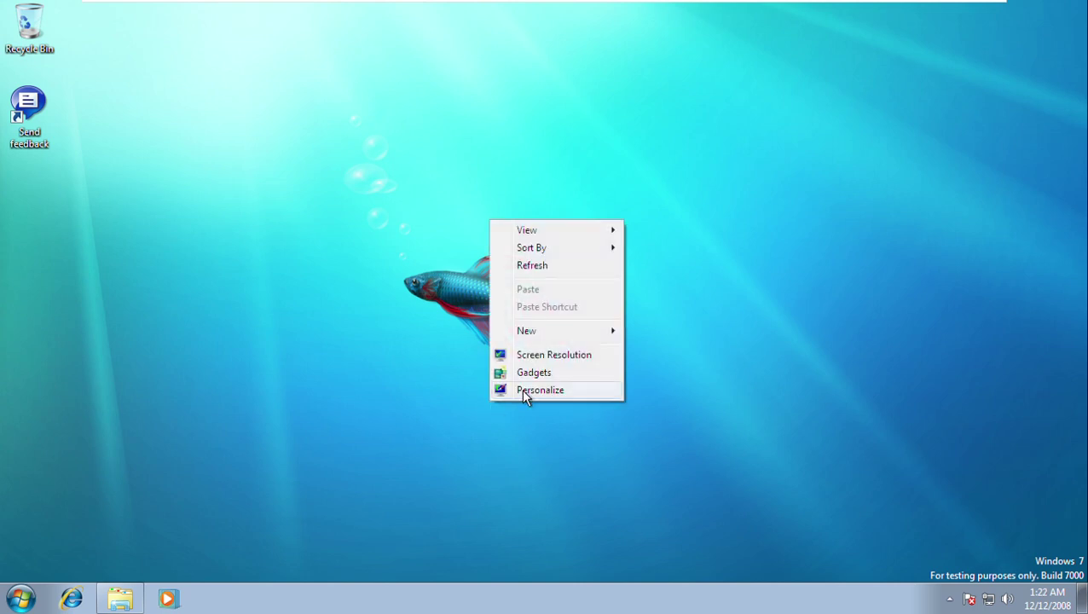
{"action": "left_click", "coordinate": [523, 392]}
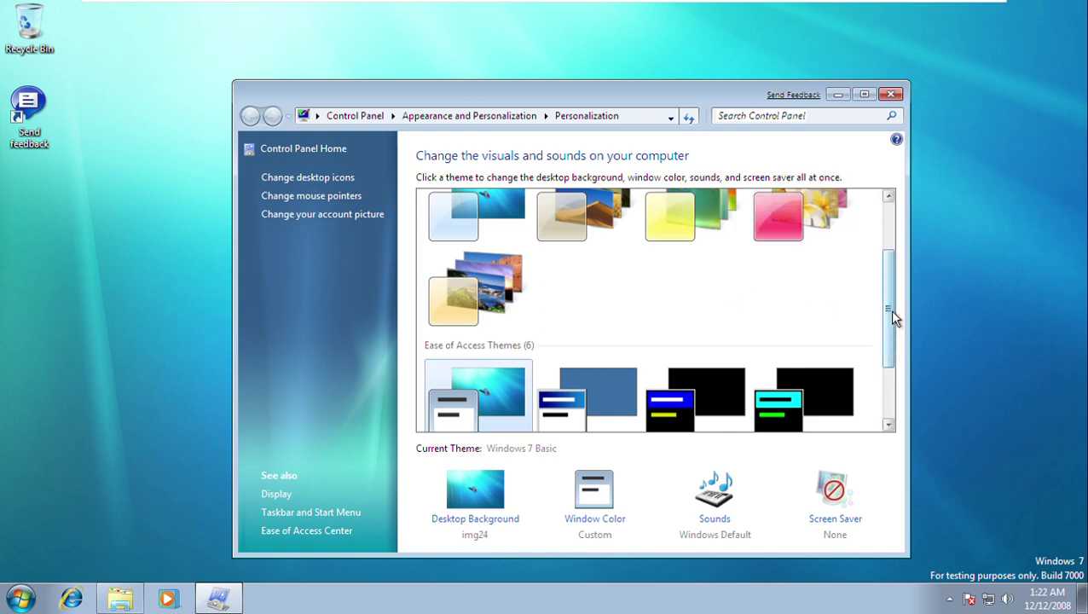
{"action": "left_click_drag", "start_coordinate": [889, 310], "coordinate": [873, 241]}
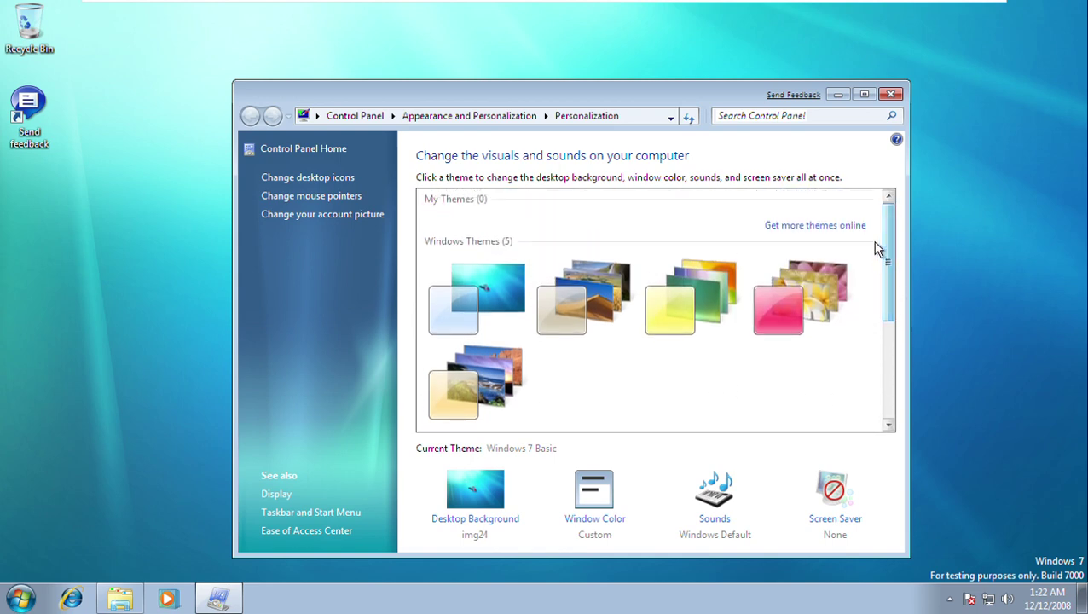
{"action": "left_click", "coordinate": [602, 291]}
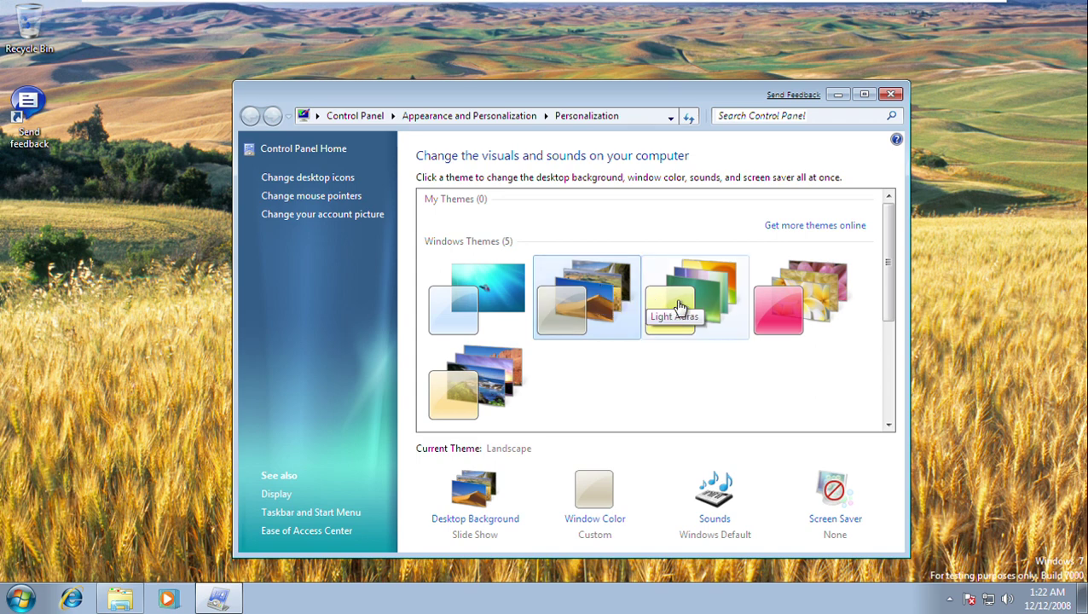
{"action": "left_click", "coordinate": [839, 95]}
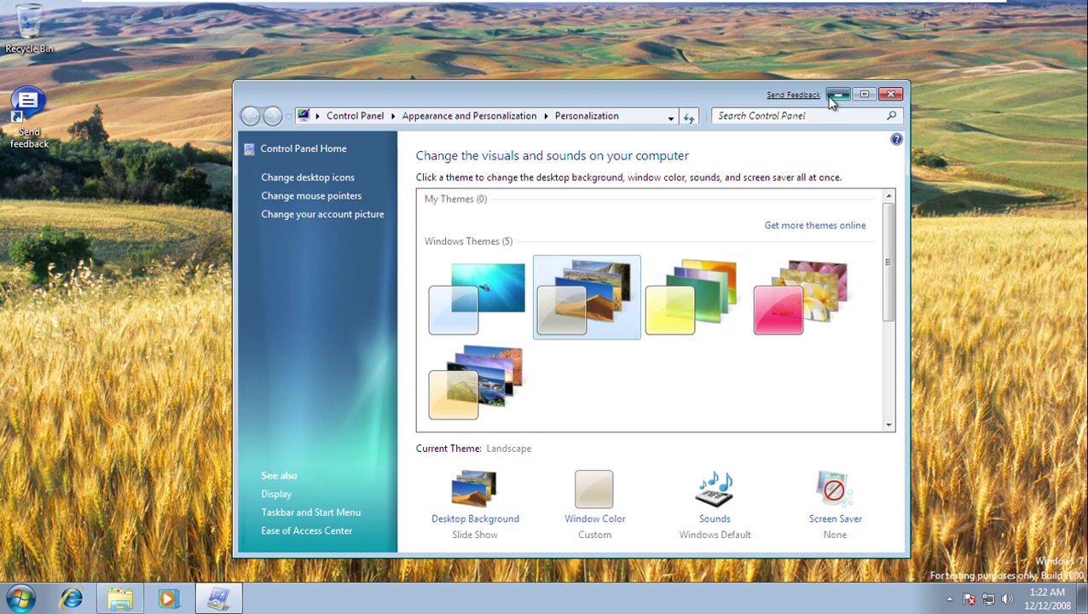
Advance repeatedly through the Landscape theme's desktop background pictures, stopping at the waterfall picture
{"action": "right_click", "coordinate": [502, 289]}
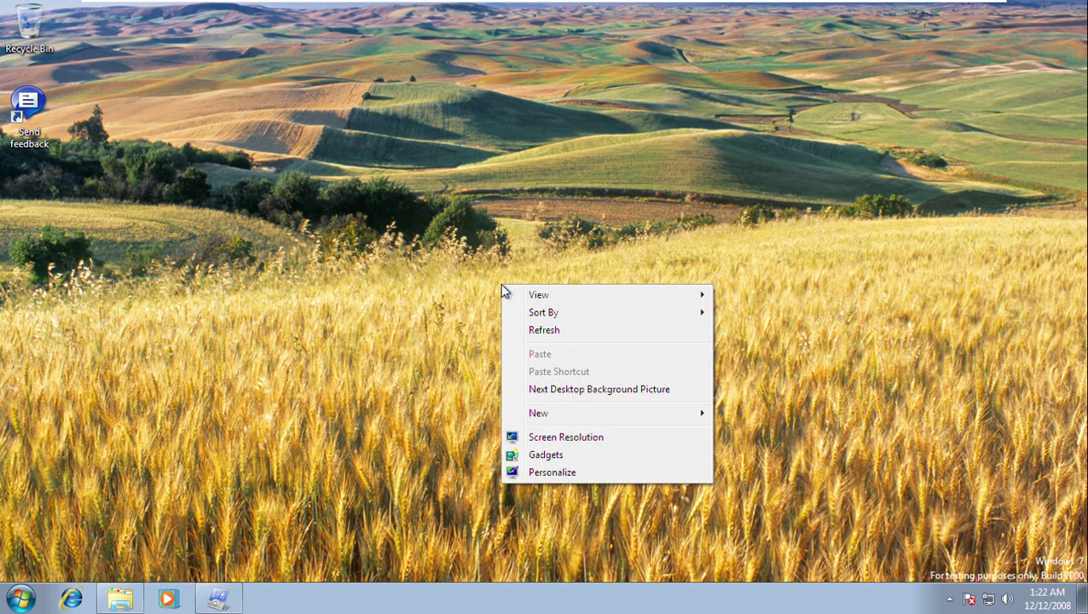
{"action": "left_click", "coordinate": [575, 389]}
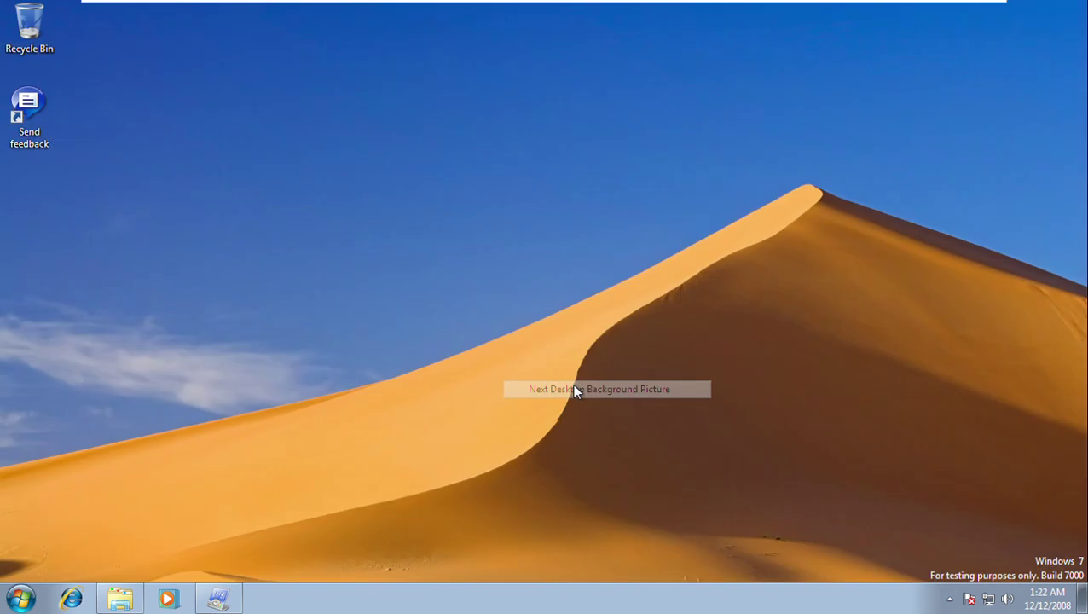
{"action": "right_click", "coordinate": [495, 322]}
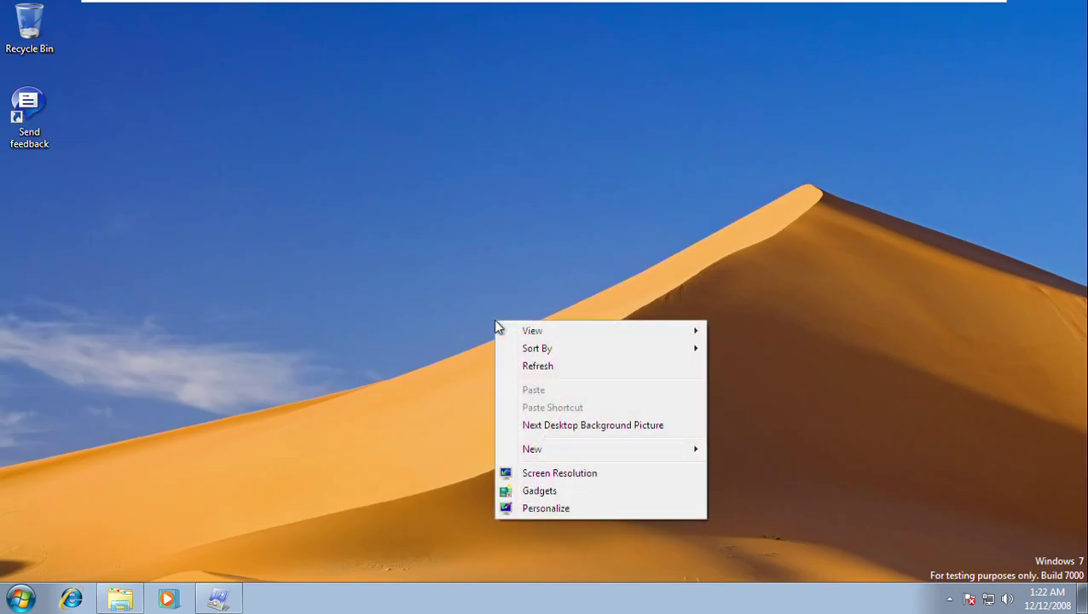
{"action": "left_click", "coordinate": [550, 426]}
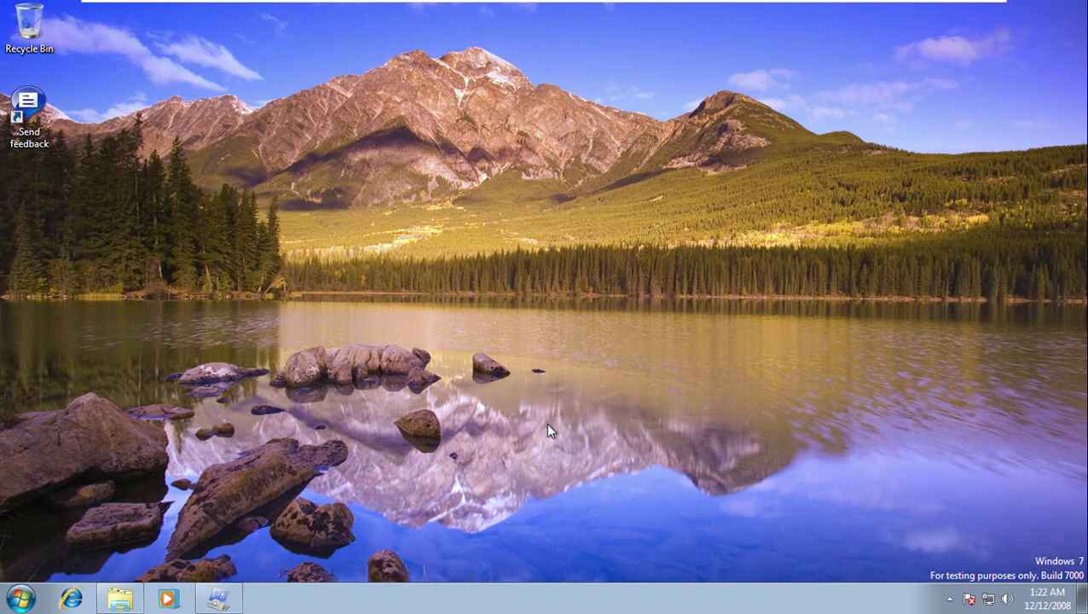
{"action": "right_click", "coordinate": [417, 303]}
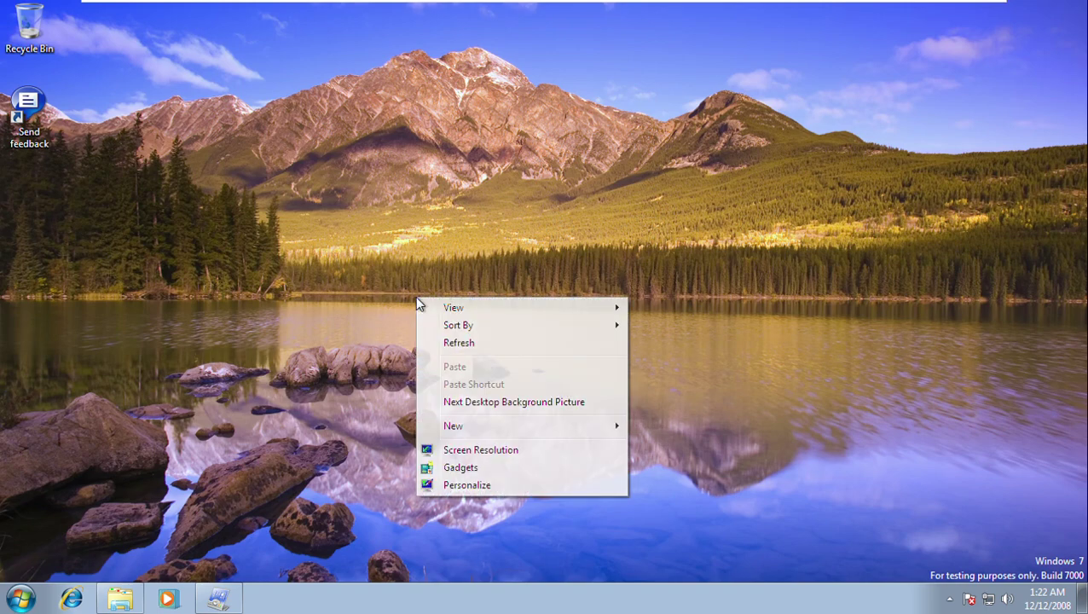
{"action": "left_click", "coordinate": [470, 408]}
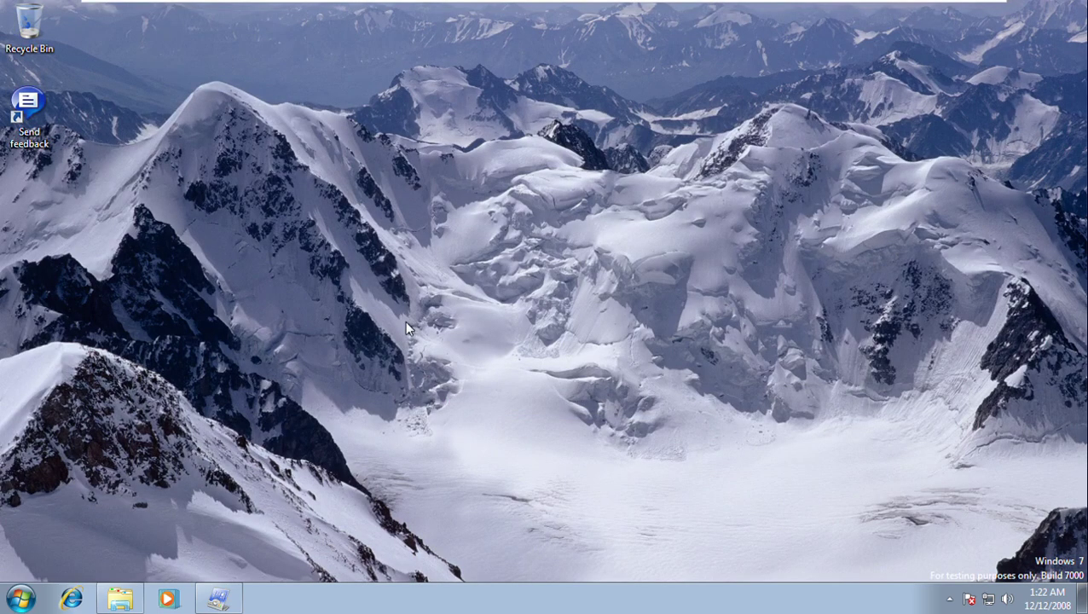
{"action": "right_click", "coordinate": [473, 382]}
{"action": "left_click", "coordinate": [528, 489]}
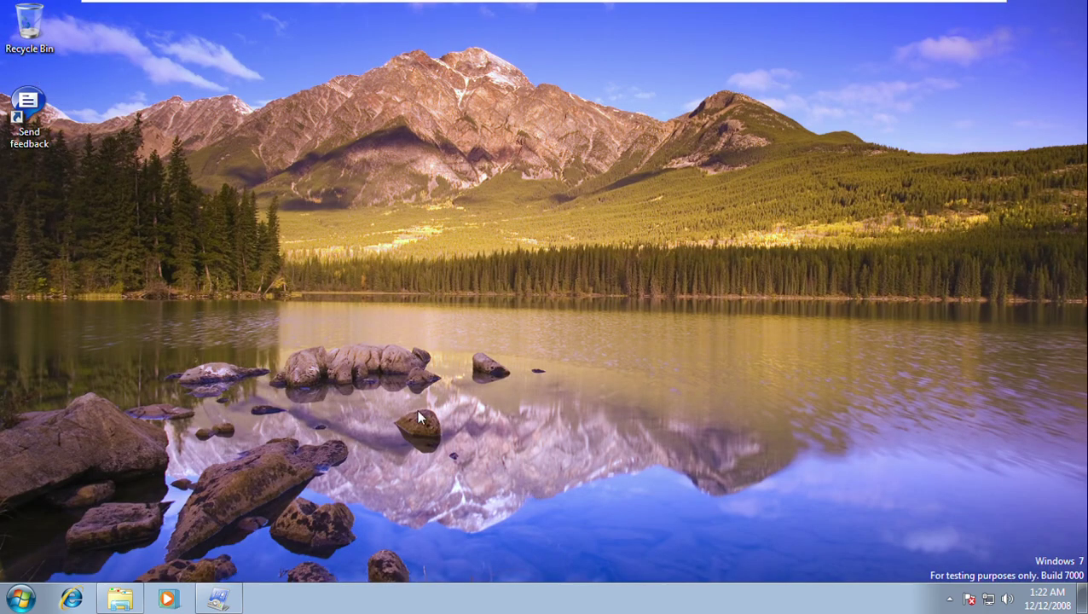
{"action": "right_click", "coordinate": [417, 412]}
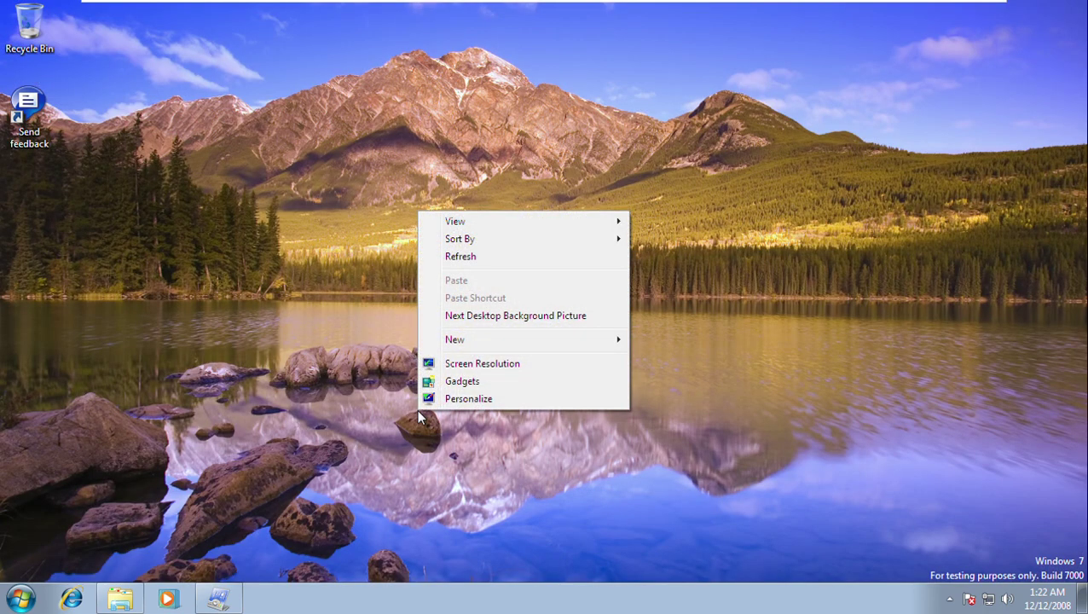
{"action": "left_click", "coordinate": [482, 316]}
{"action": "right_click", "coordinate": [481, 316]}
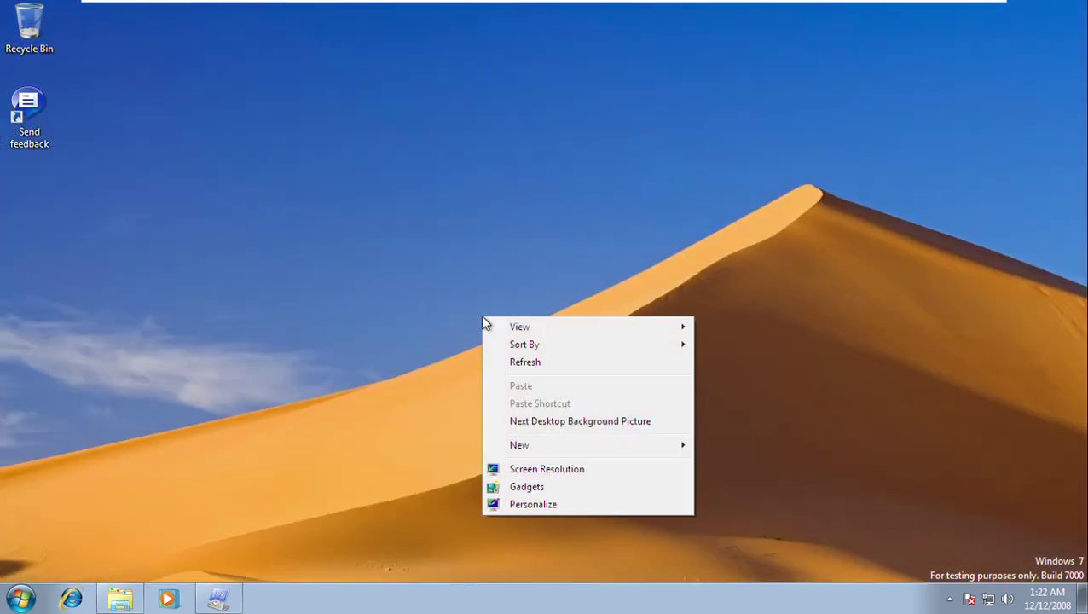
{"action": "left_click", "coordinate": [545, 423]}
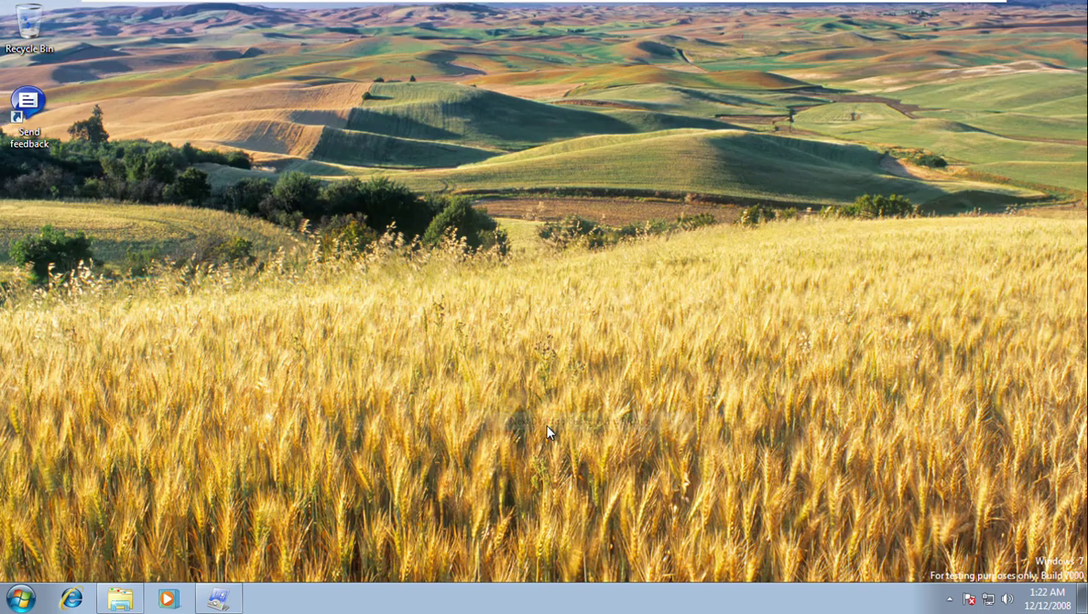
{"action": "right_click", "coordinate": [471, 357]}
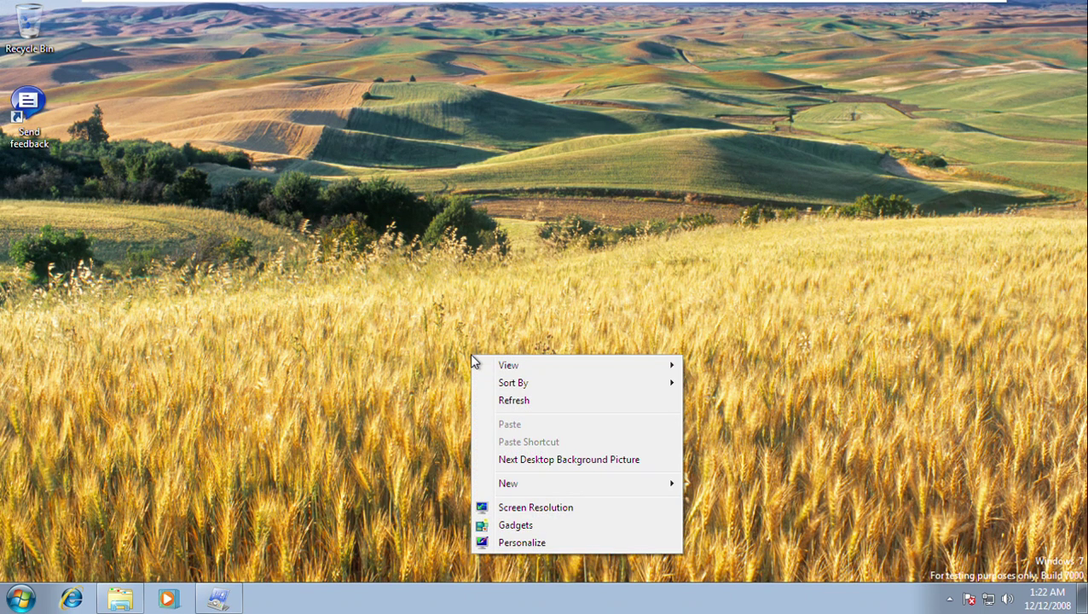
{"action": "left_click", "coordinate": [535, 462]}
{"action": "right_click", "coordinate": [431, 370]}
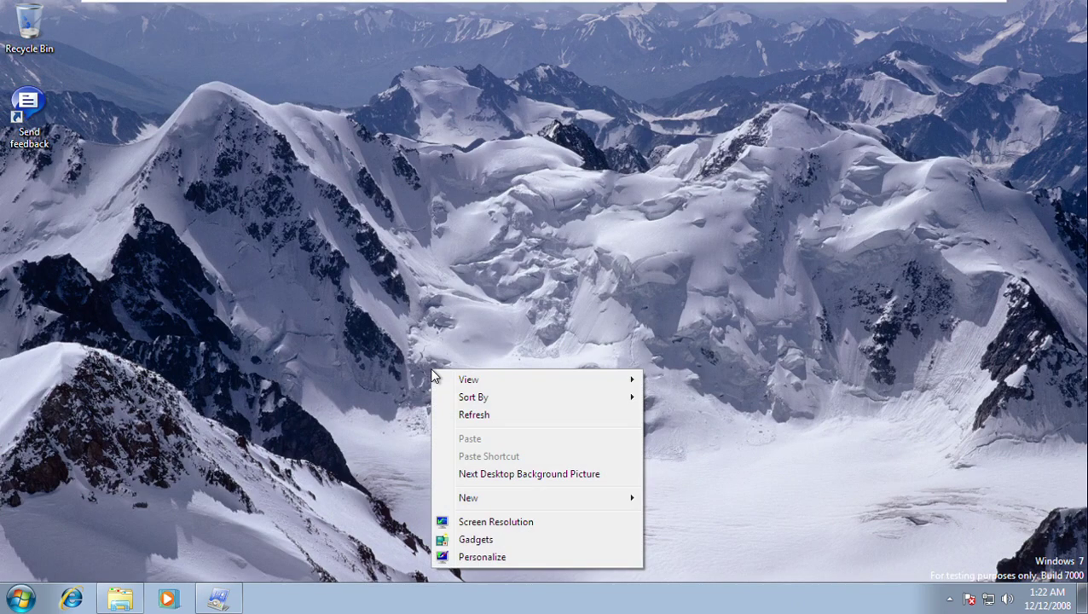
{"action": "left_click", "coordinate": [480, 477]}
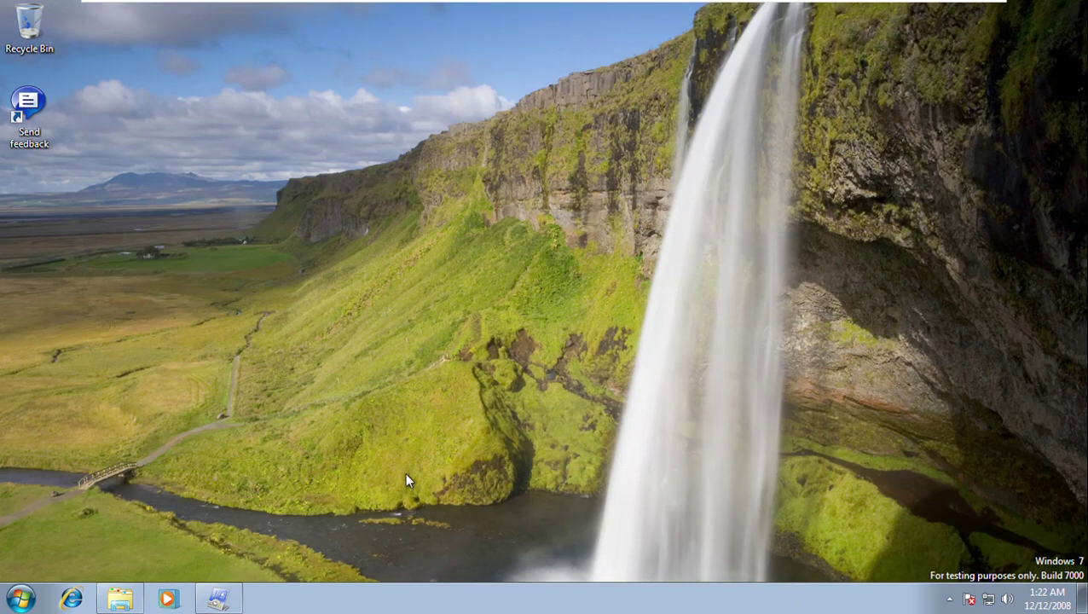
Restore the Personalization window, apply the Light Auras theme, and minimize the window again
{"action": "left_click", "coordinate": [215, 599]}
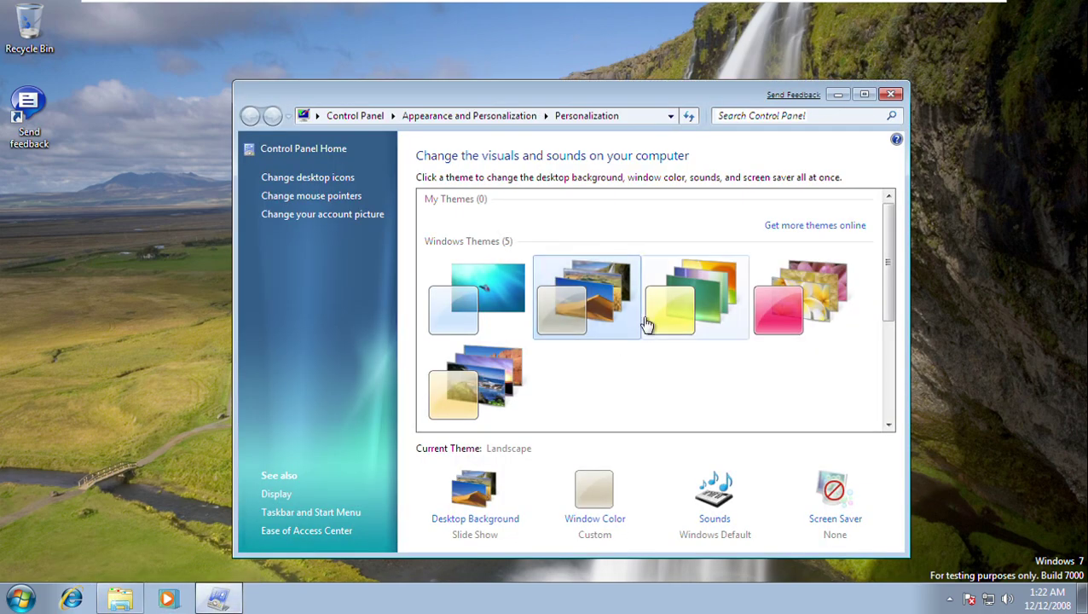
{"action": "left_click", "coordinate": [688, 322]}
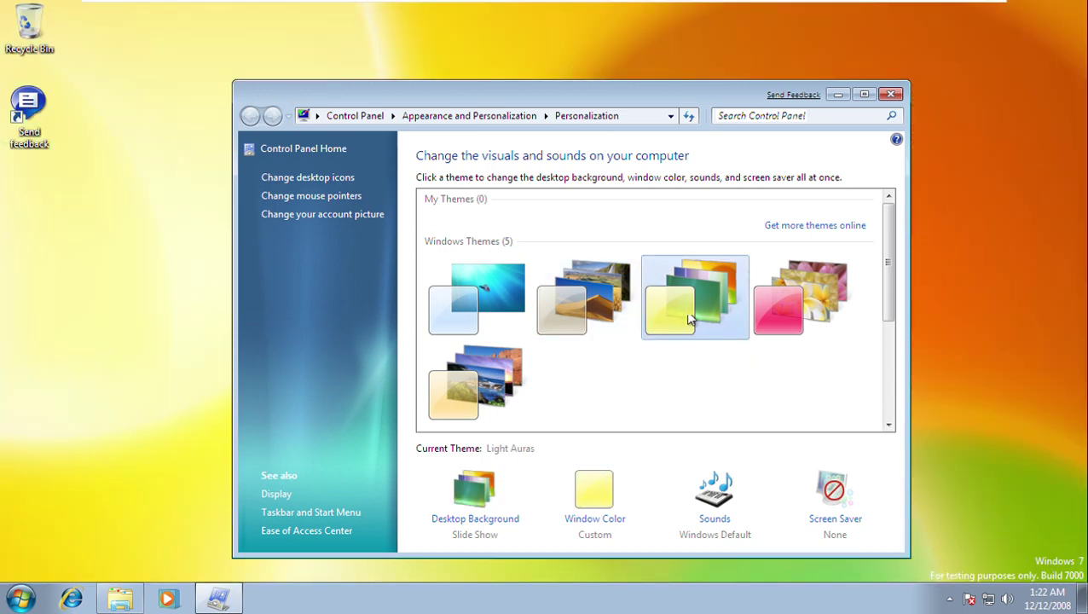
{"action": "left_click", "coordinate": [836, 95]}
Advance repeatedly through the Light Auras theme's desktop background pictures, stopping at the purple and green vertical stripes
{"action": "right_click", "coordinate": [559, 457]}
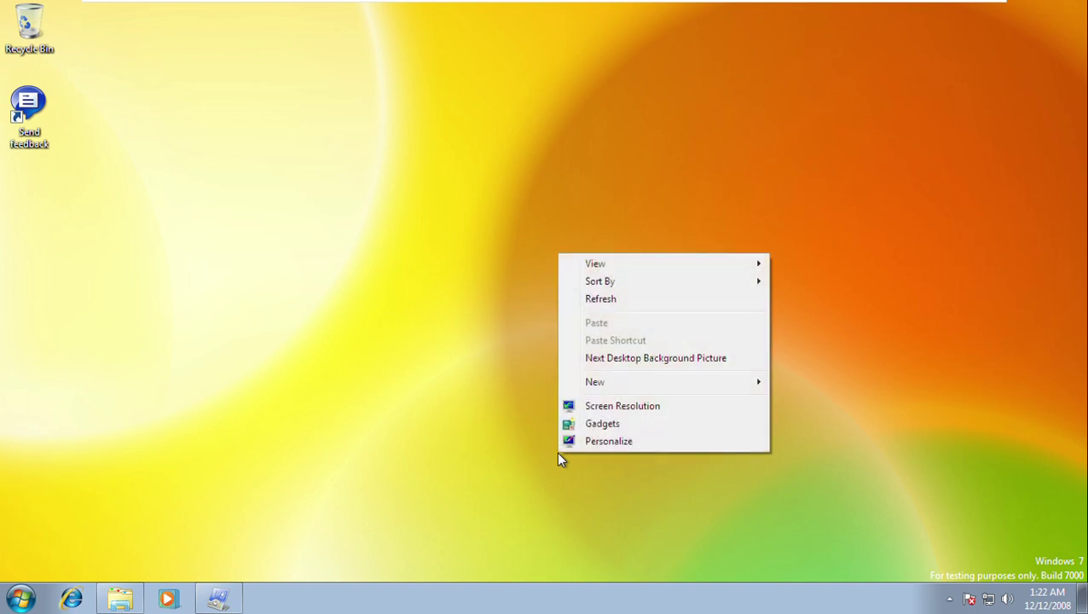
{"action": "left_click", "coordinate": [572, 365]}
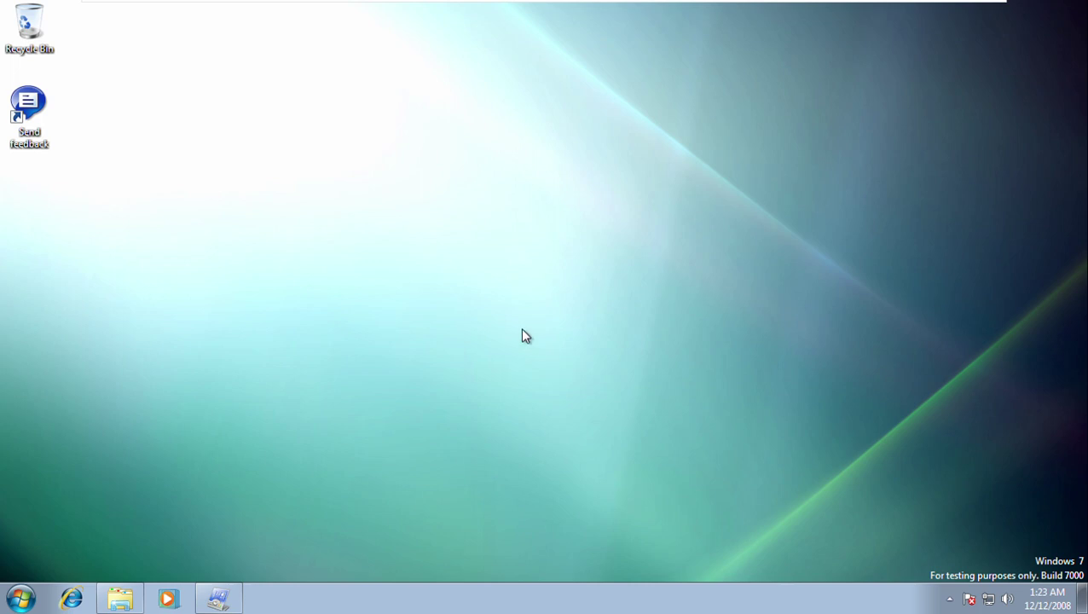
{"action": "right_click", "coordinate": [617, 314]}
{"action": "left_click", "coordinate": [688, 419]}
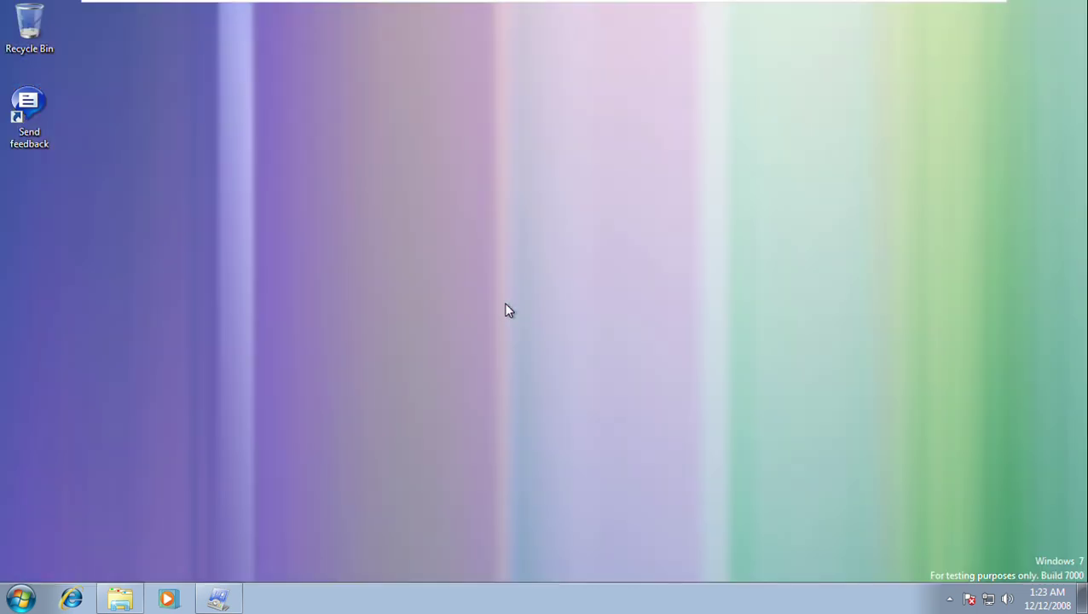
{"action": "right_click", "coordinate": [505, 304]}
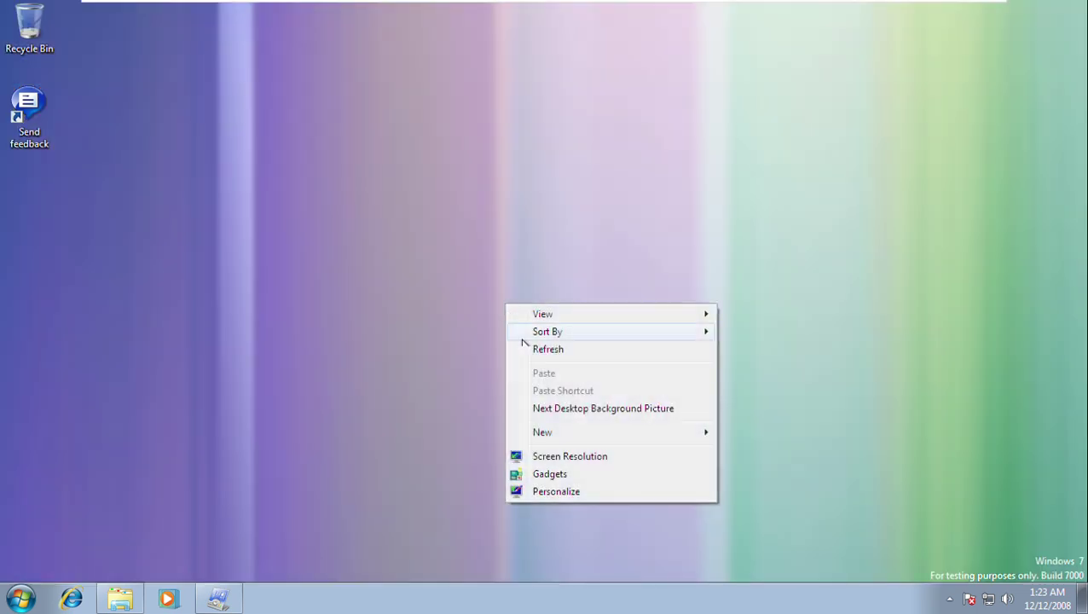
{"action": "left_click", "coordinate": [563, 407]}
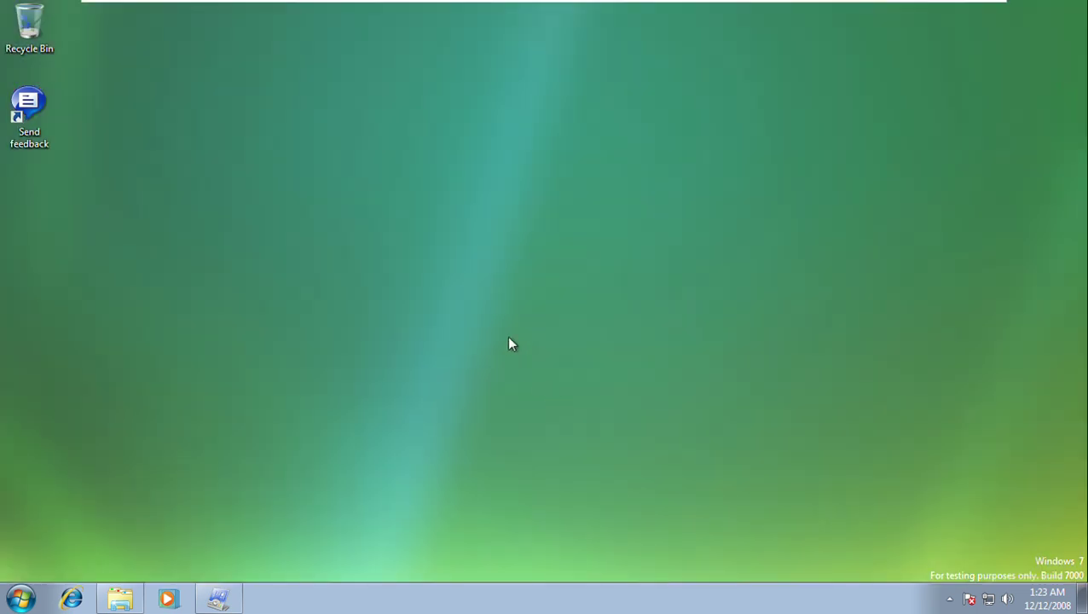
{"action": "right_click", "coordinate": [508, 339]}
{"action": "left_click", "coordinate": [550, 442]}
{"action": "right_click", "coordinate": [551, 449]}
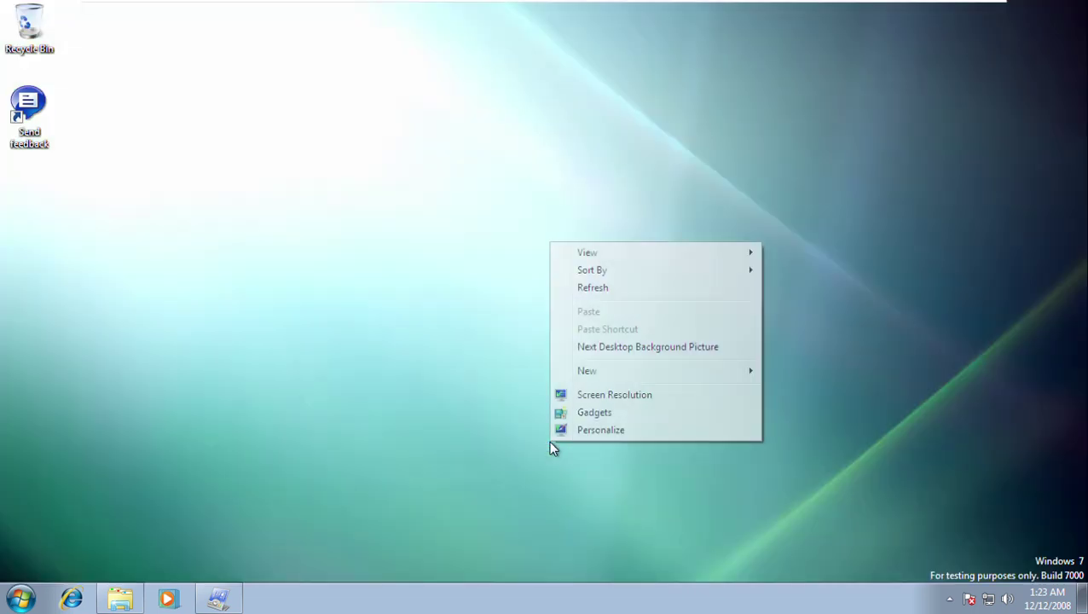
{"action": "left_click", "coordinate": [578, 358]}
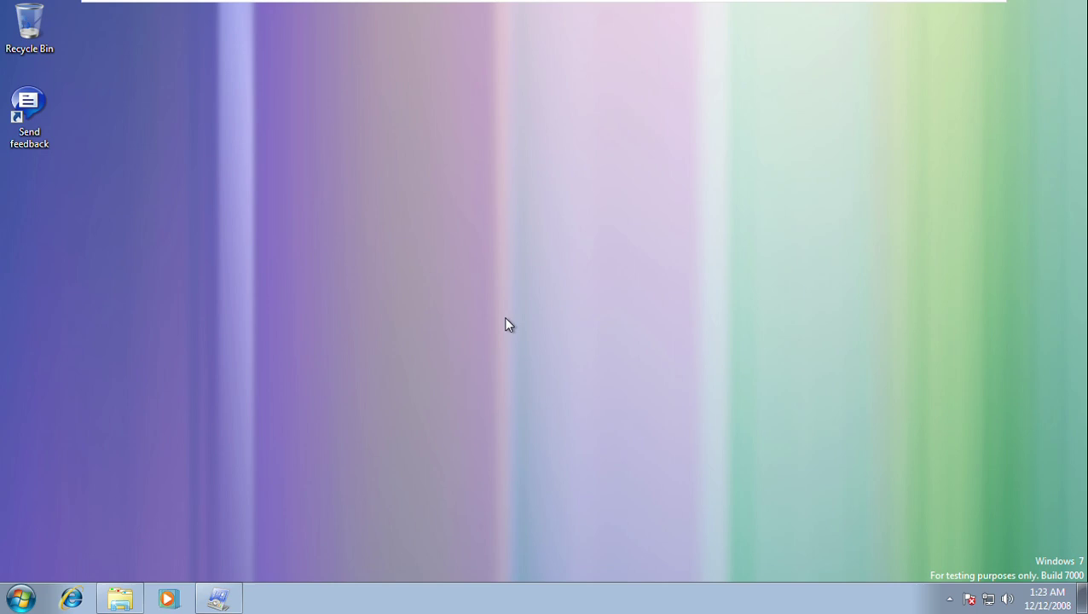
{"action": "right_click", "coordinate": [556, 310]}
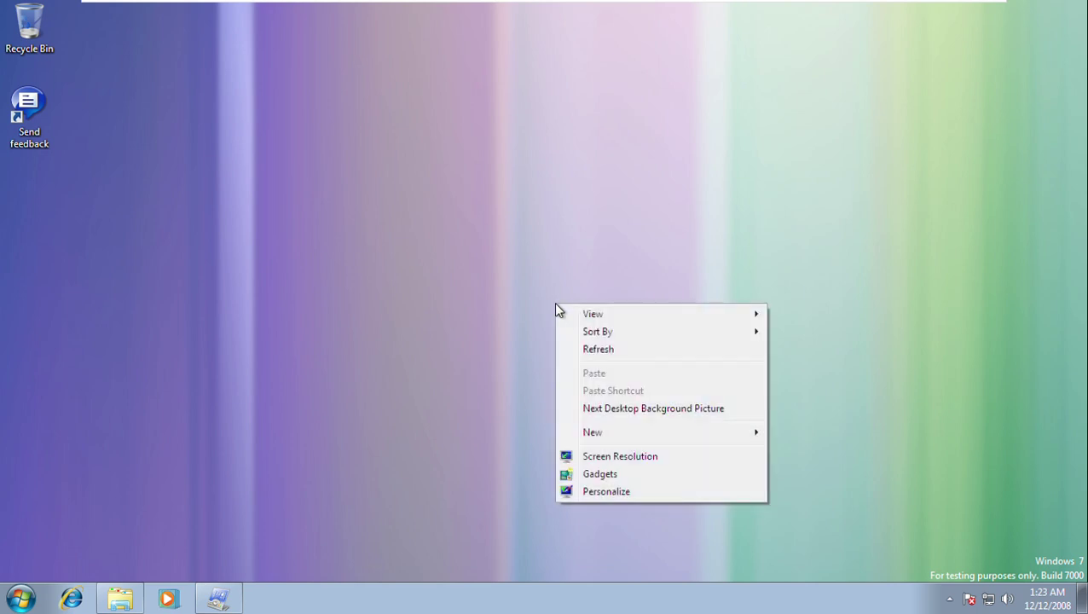
{"action": "left_click", "coordinate": [641, 410]}
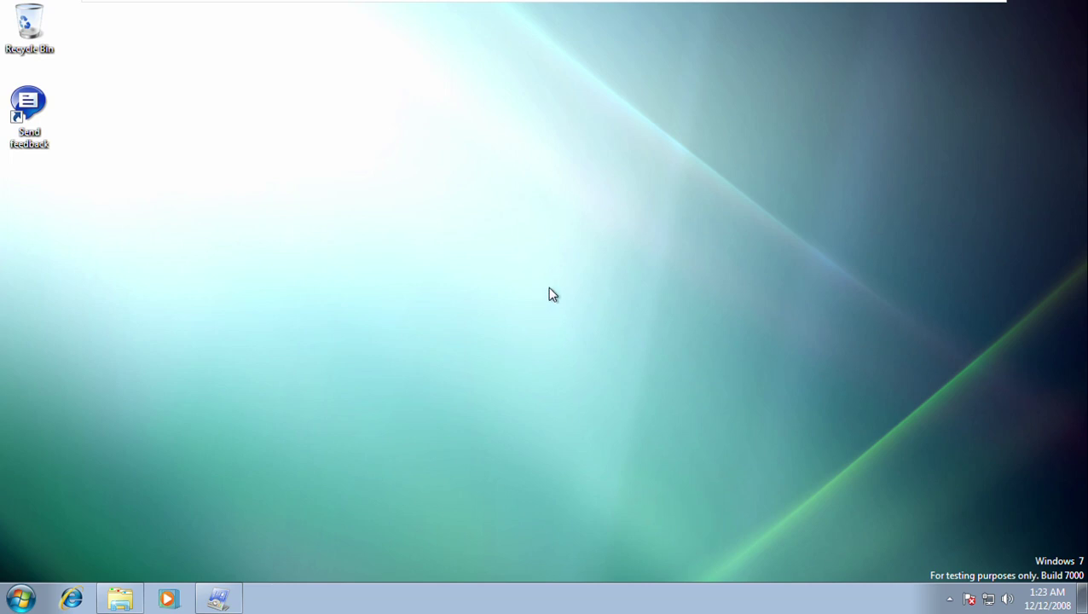
{"action": "right_click", "coordinate": [499, 389]}
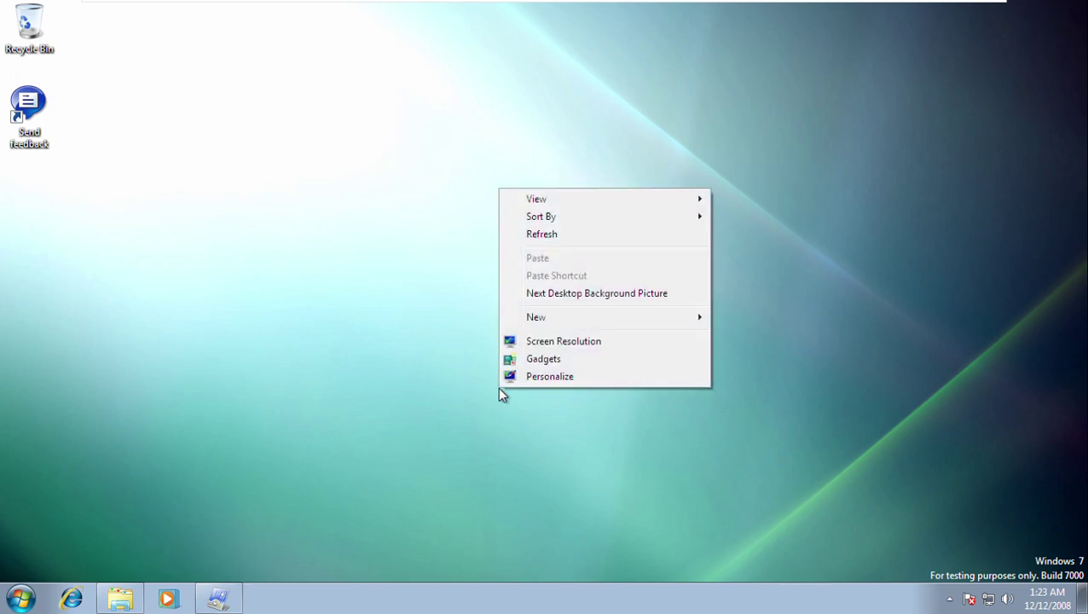
{"action": "left_click", "coordinate": [550, 300]}
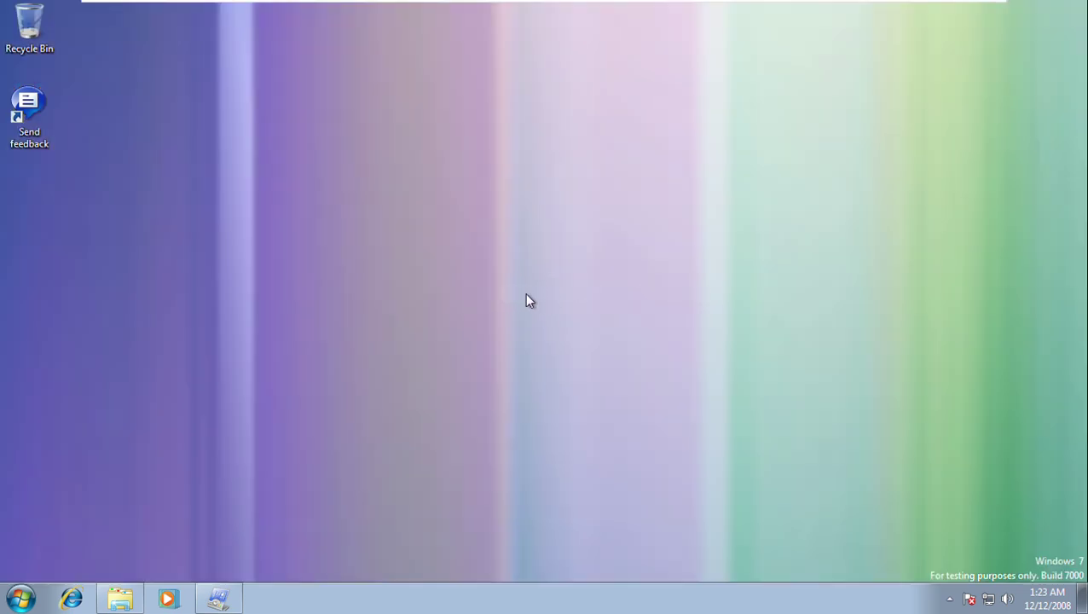
Advance to the green Light Auras background picture, and switch to the Nature theme with the Personalization window minimized again
{"action": "right_click", "coordinate": [457, 293]}
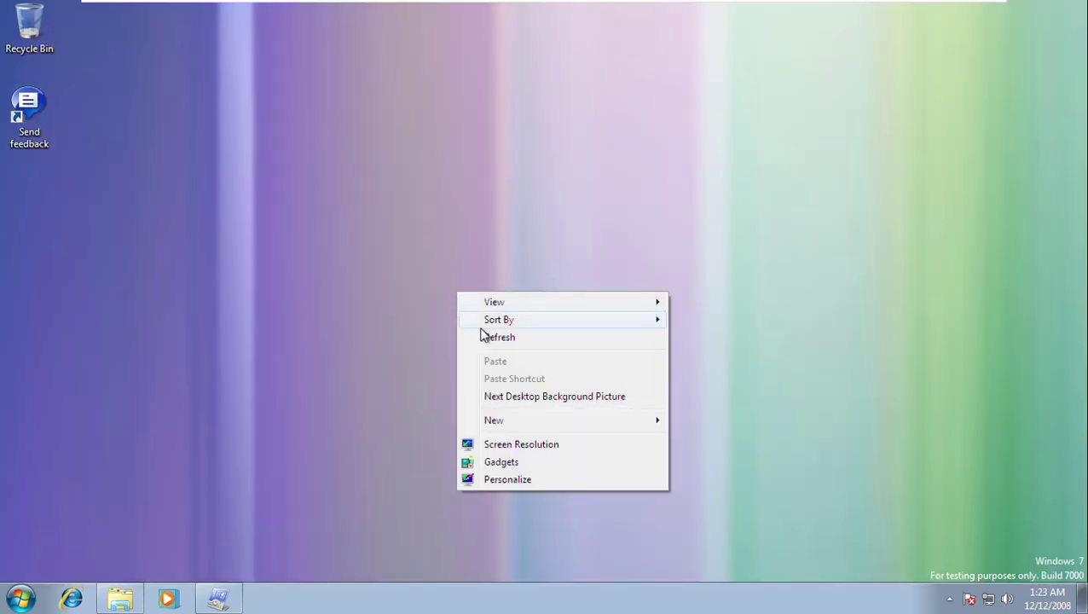
{"action": "left_click", "coordinate": [517, 398]}
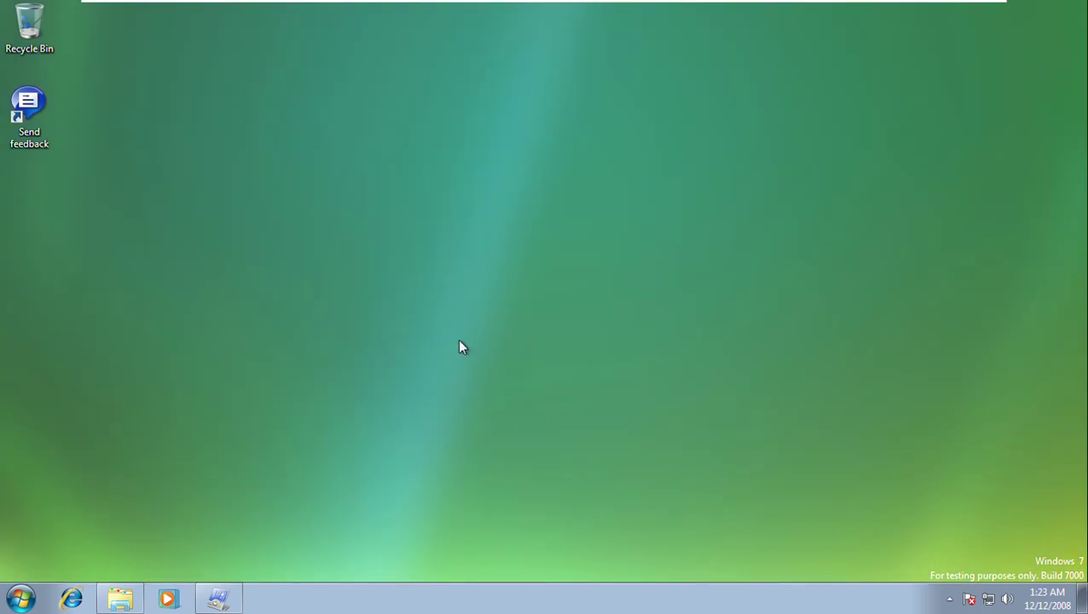
{"action": "left_click", "coordinate": [220, 599]}
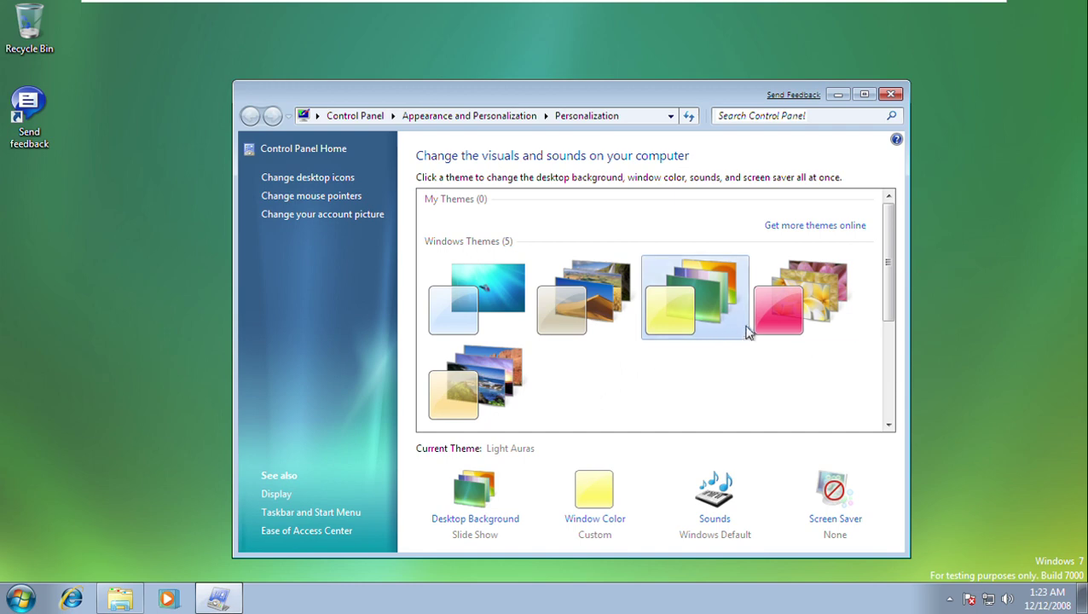
{"action": "left_click", "coordinate": [802, 300]}
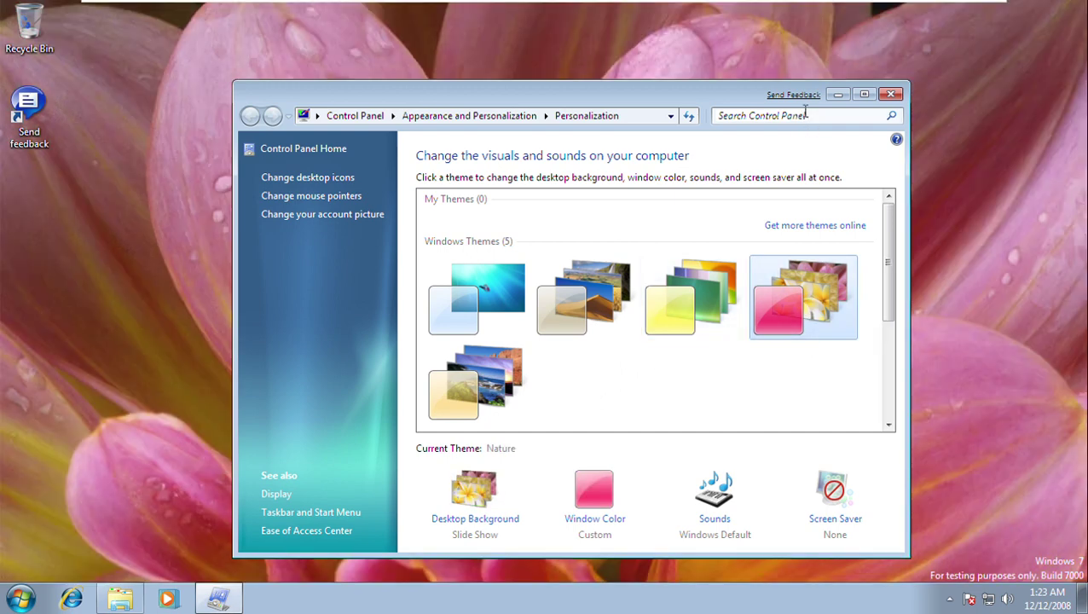
{"action": "left_click", "coordinate": [838, 94]}
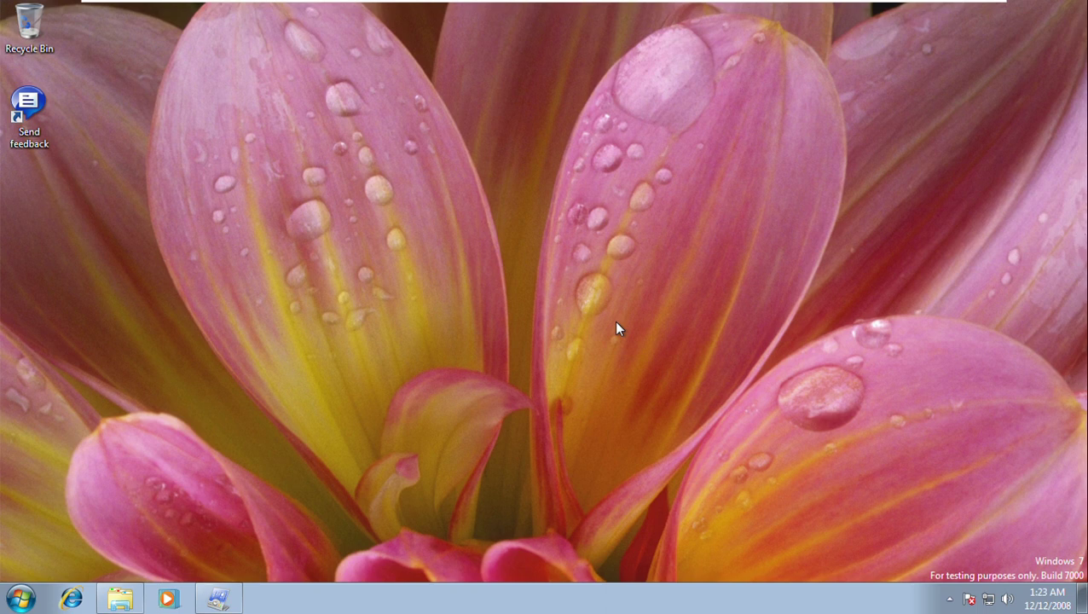
Advance six times through the Nature theme's desktop background pictures, stopping at the close-up of long green leaves
{"action": "right_click", "coordinate": [698, 314]}
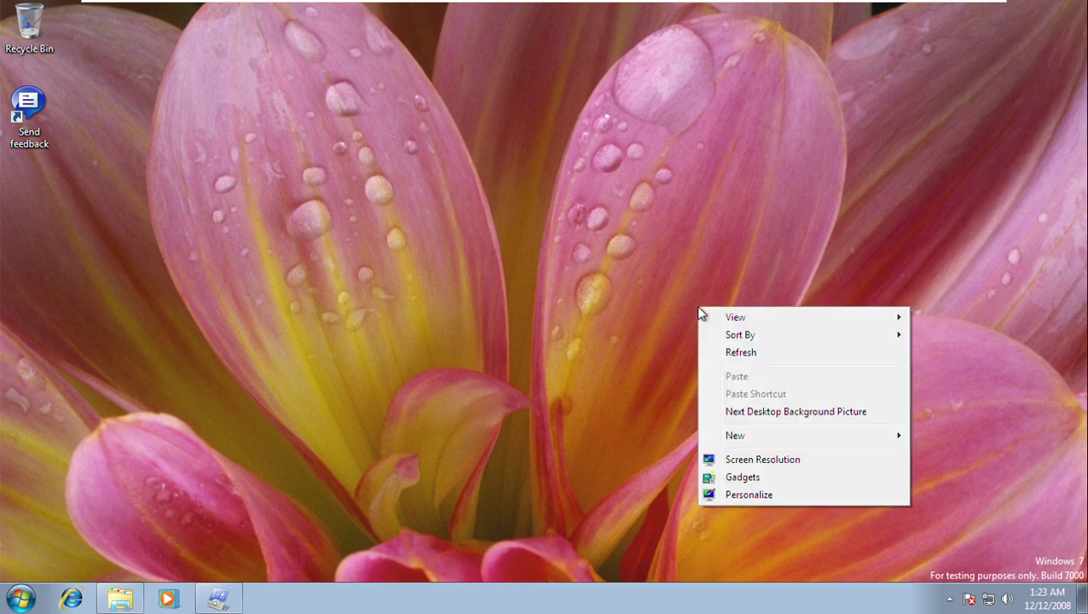
{"action": "left_click", "coordinate": [753, 412]}
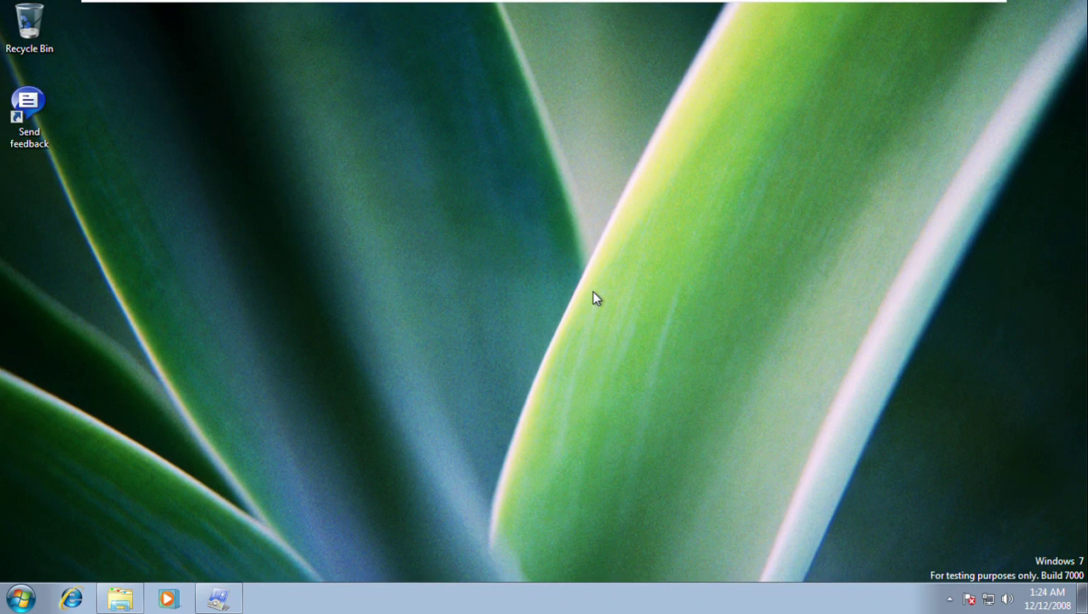
{"action": "right_click", "coordinate": [593, 292]}
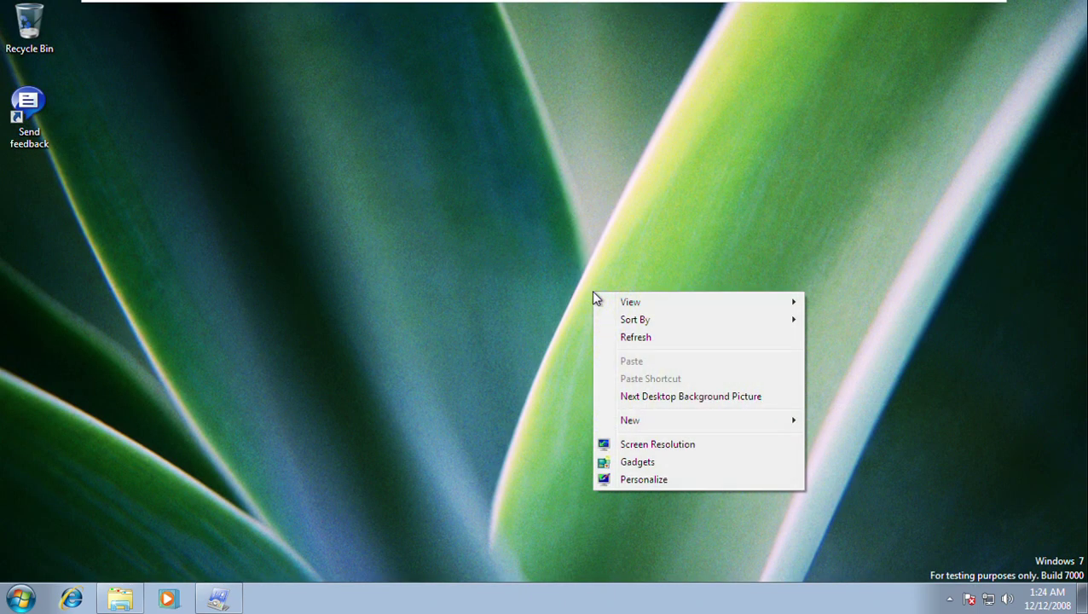
{"action": "left_click", "coordinate": [658, 395]}
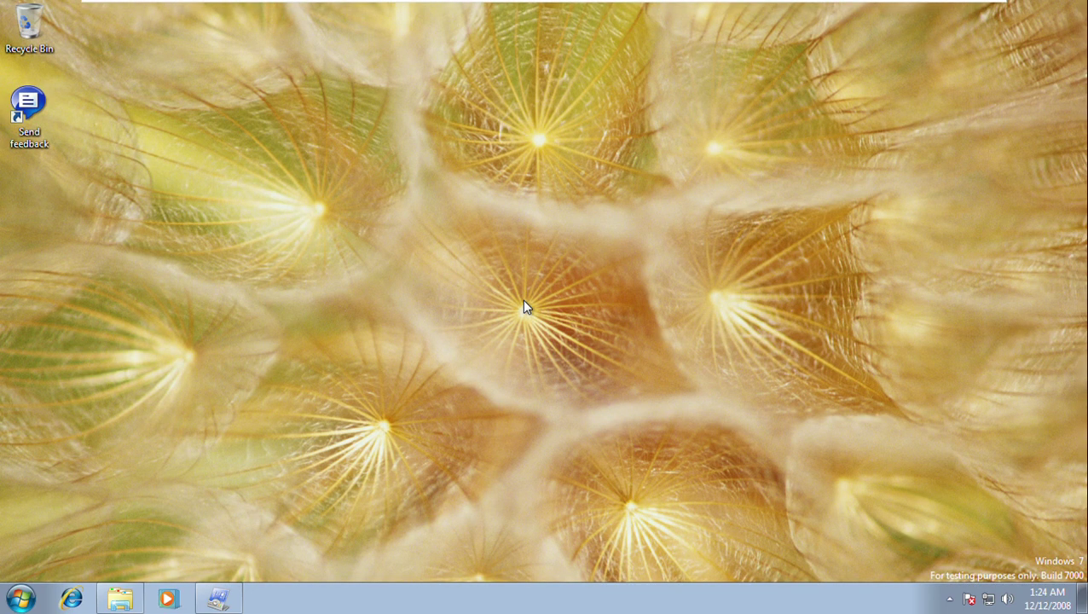
{"action": "right_click", "coordinate": [523, 301]}
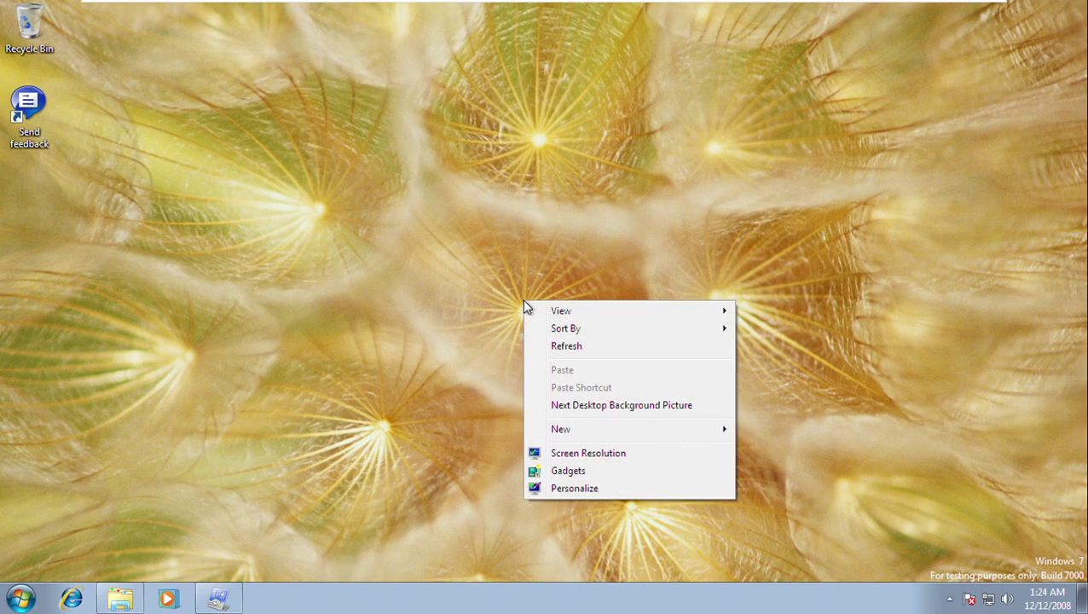
{"action": "left_click", "coordinate": [604, 405]}
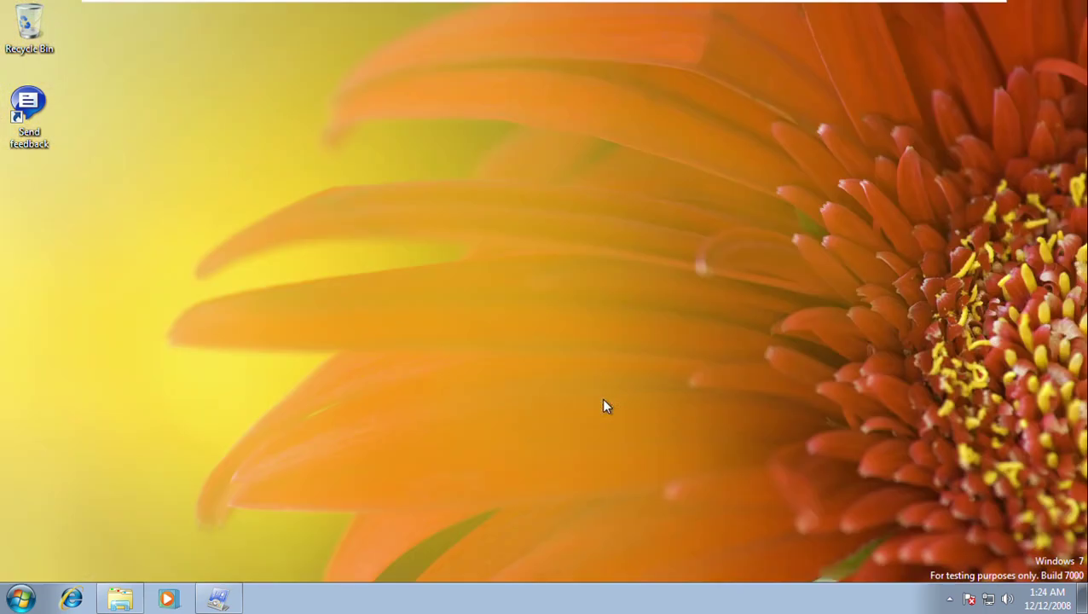
{"action": "right_click", "coordinate": [464, 295]}
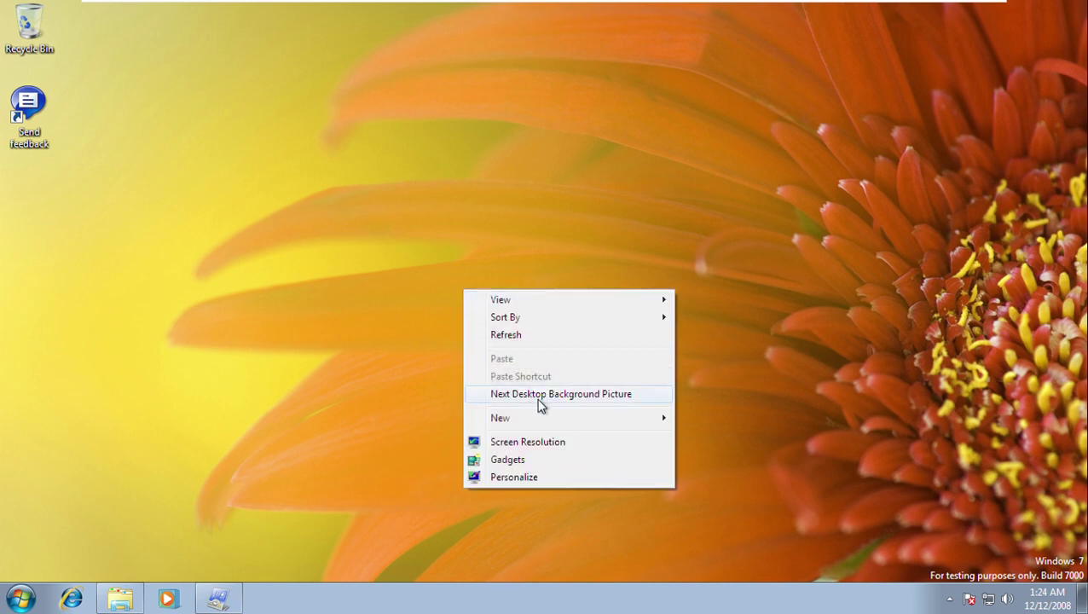
{"action": "left_click", "coordinate": [538, 405]}
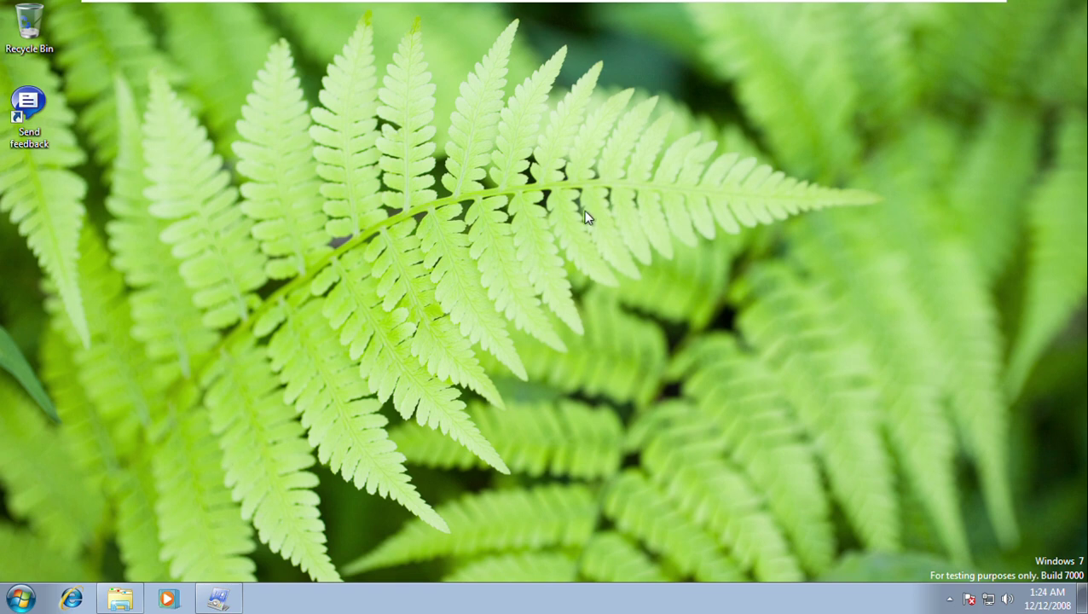
{"action": "right_click", "coordinate": [543, 330]}
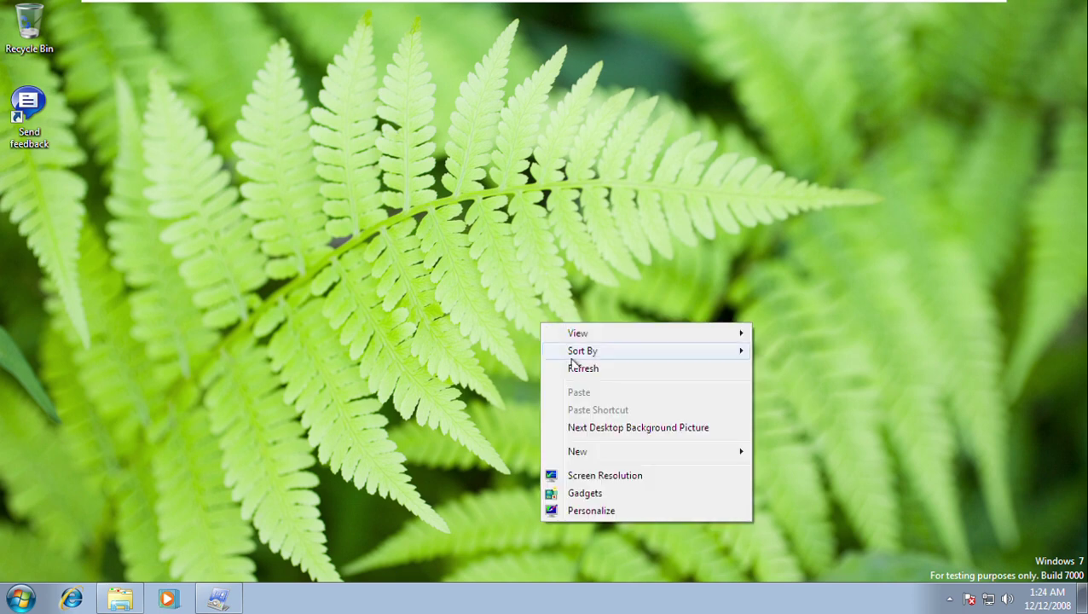
{"action": "left_click", "coordinate": [618, 432]}
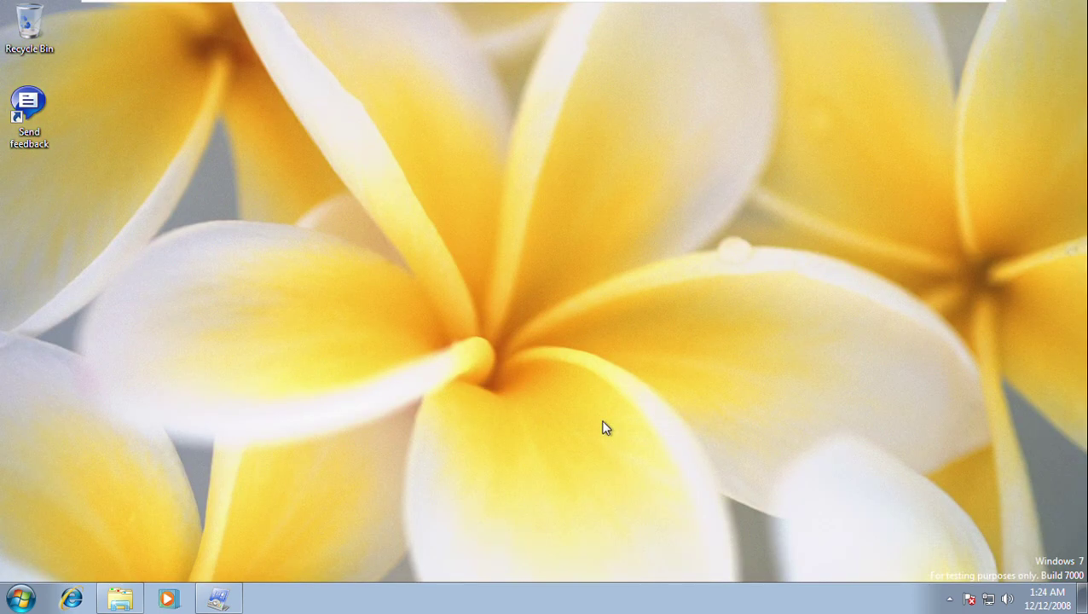
{"action": "right_click", "coordinate": [498, 359]}
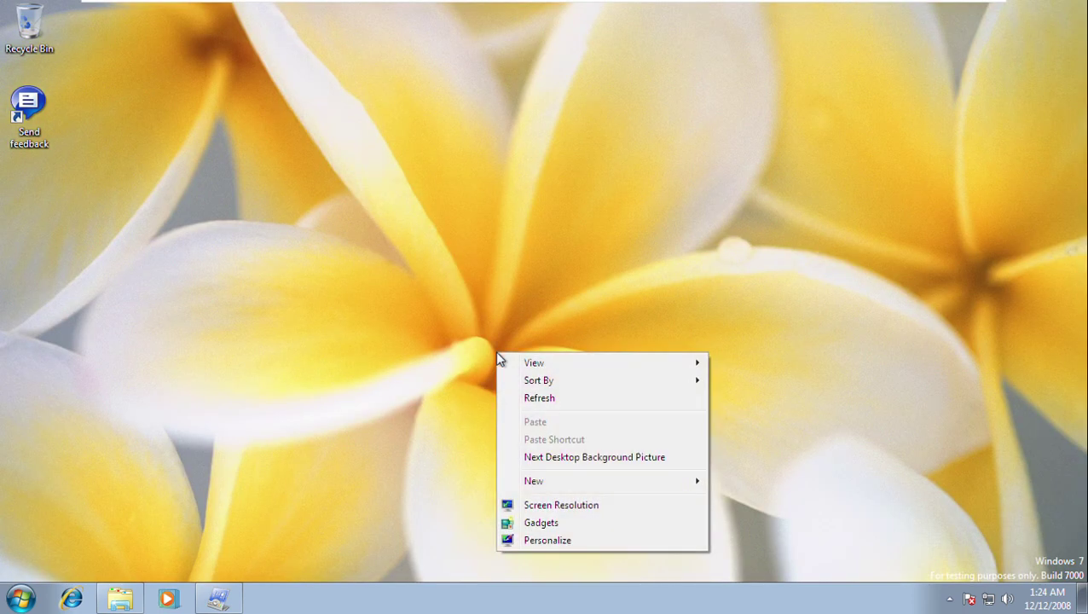
{"action": "left_click", "coordinate": [554, 458]}
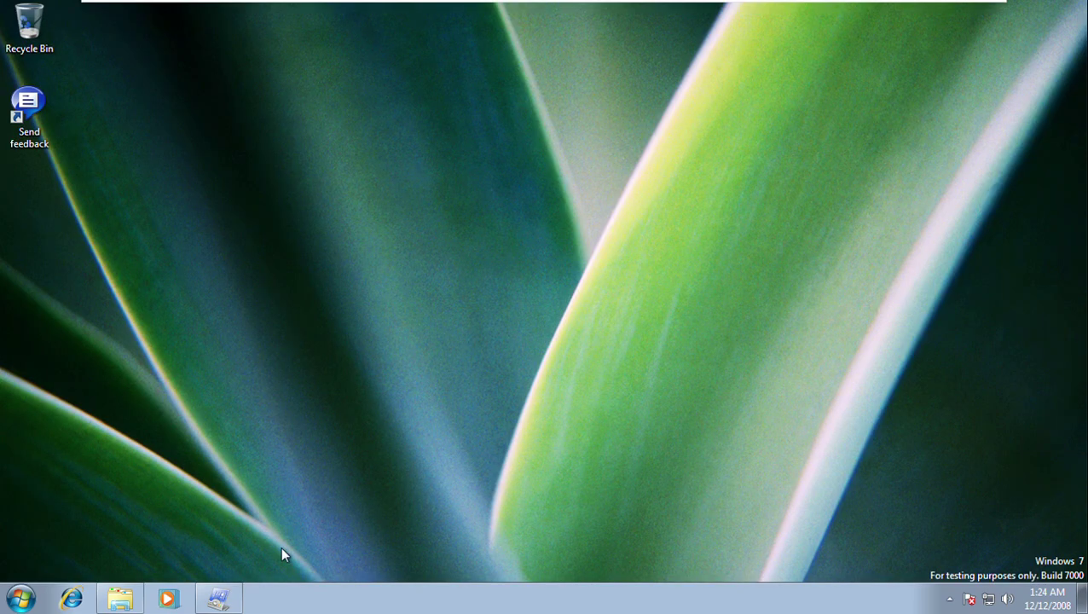
Restore the Personalization window, apply the United States theme, and minimize the window again
{"action": "left_click", "coordinate": [230, 601]}
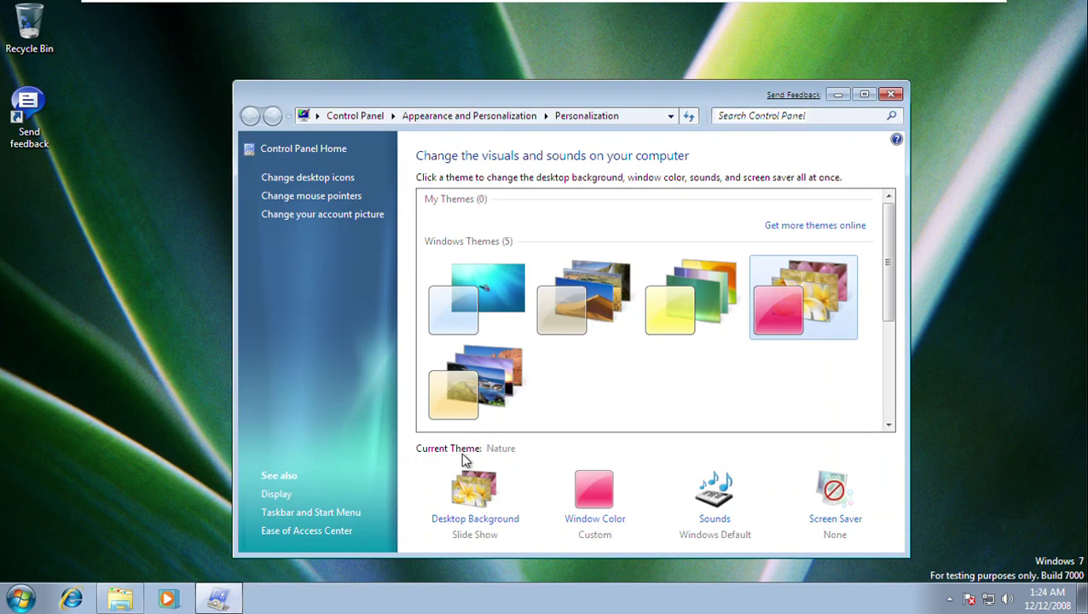
{"action": "left_click", "coordinate": [502, 407]}
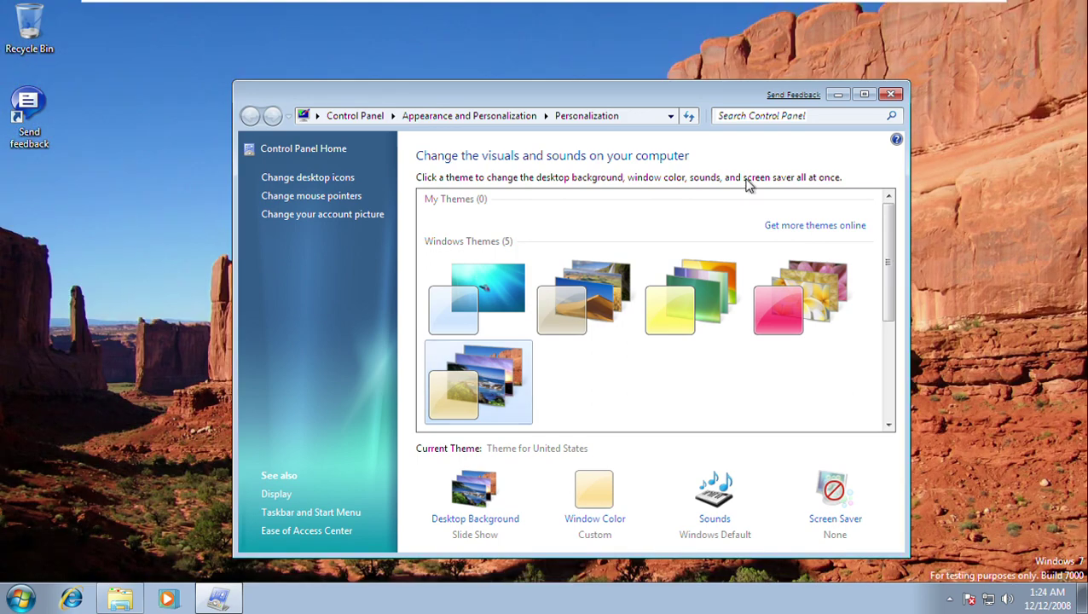
{"action": "left_click", "coordinate": [839, 94]}
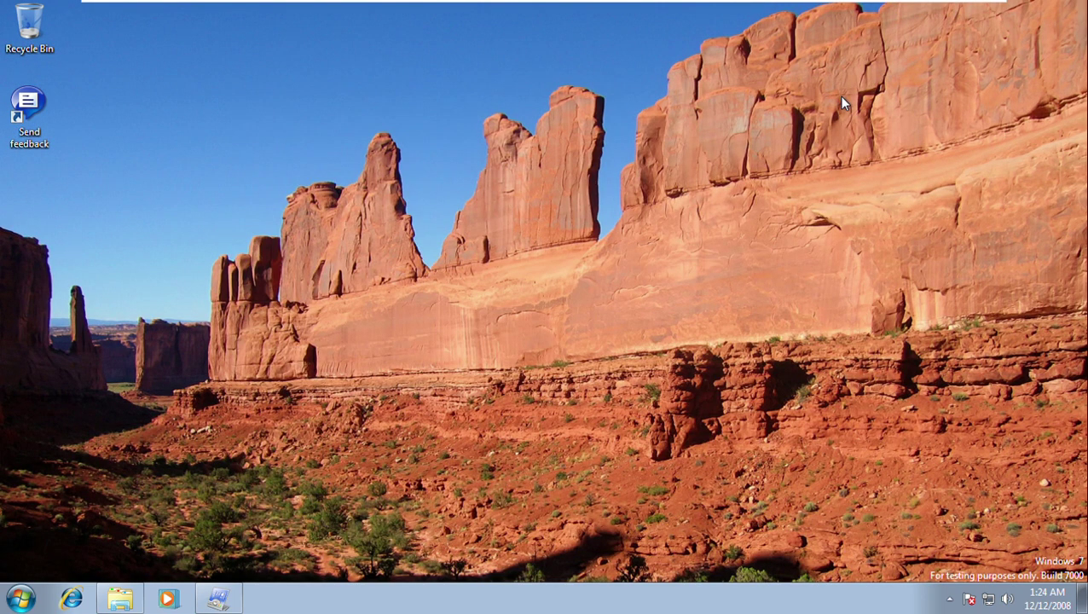
Advance six times through the United States theme's desktop background pictures, stopping at the bison picture
{"action": "right_click", "coordinate": [538, 404]}
{"action": "left_click", "coordinate": [564, 312]}
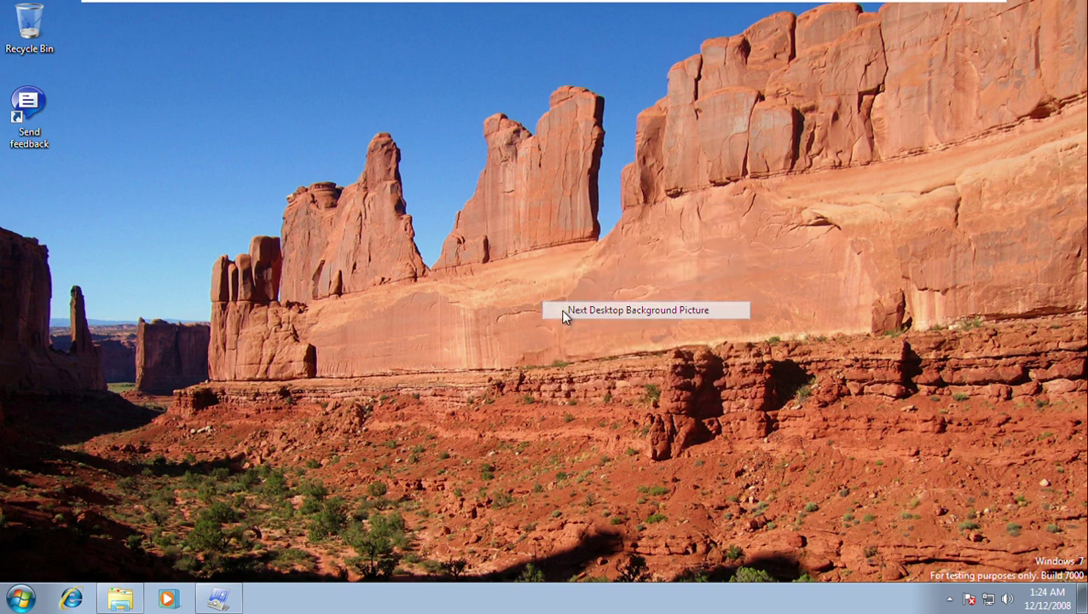
{"action": "right_click", "coordinate": [430, 314]}
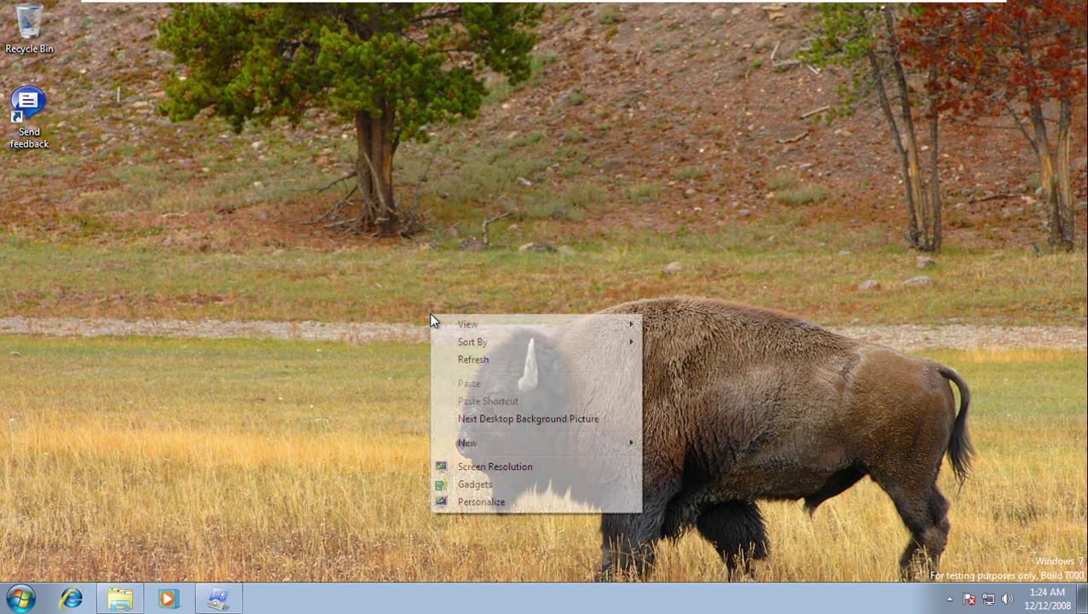
{"action": "left_click", "coordinate": [492, 419]}
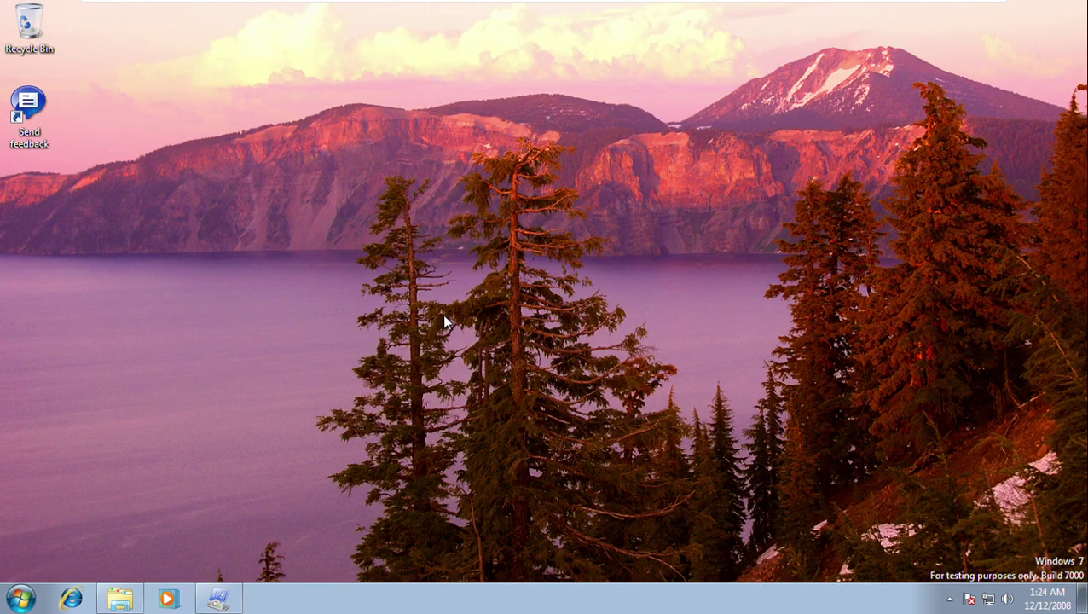
{"action": "right_click", "coordinate": [443, 316]}
{"action": "left_click", "coordinate": [499, 421]}
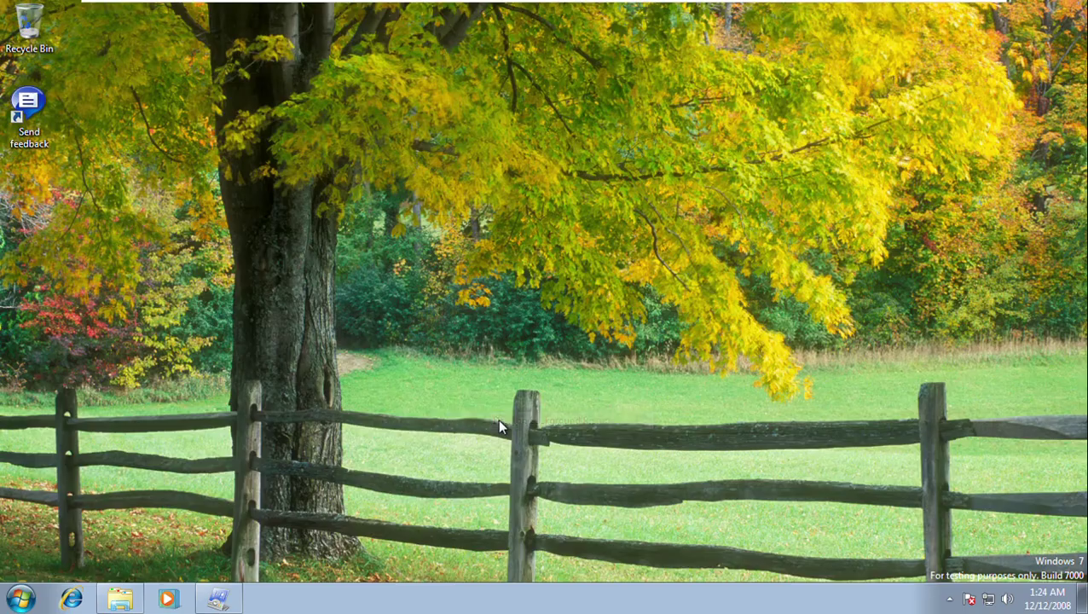
{"action": "right_click", "coordinate": [474, 374]}
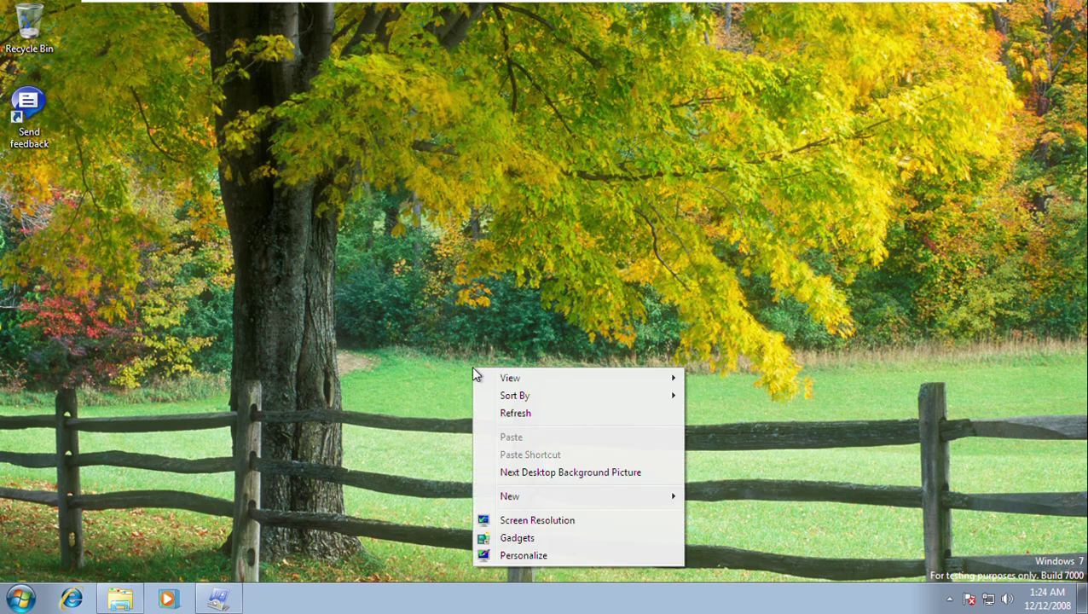
{"action": "left_click", "coordinate": [530, 474]}
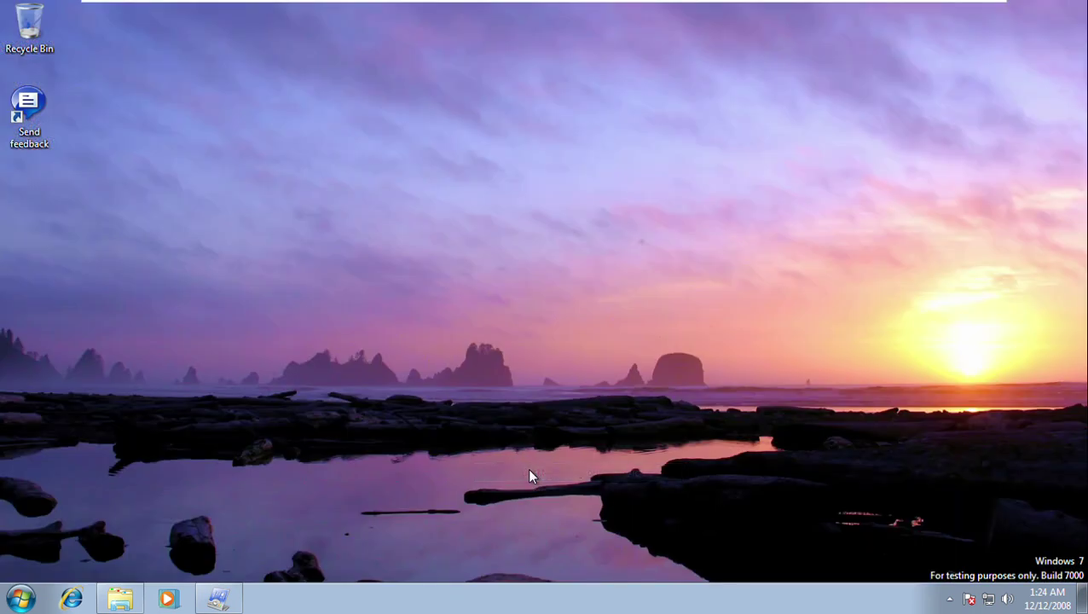
{"action": "right_click", "coordinate": [521, 397]}
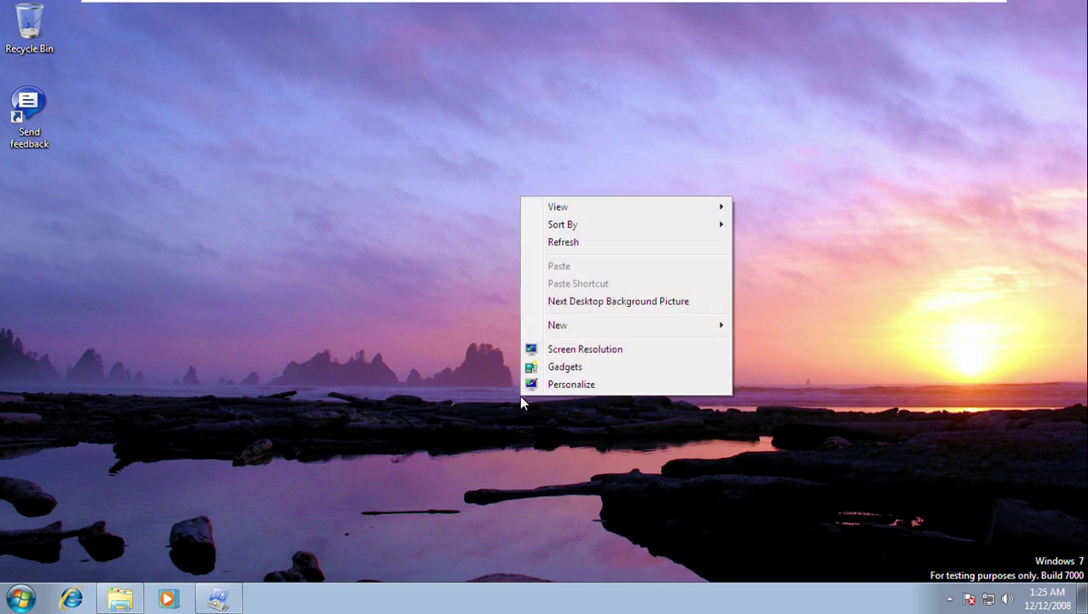
{"action": "left_click", "coordinate": [586, 302]}
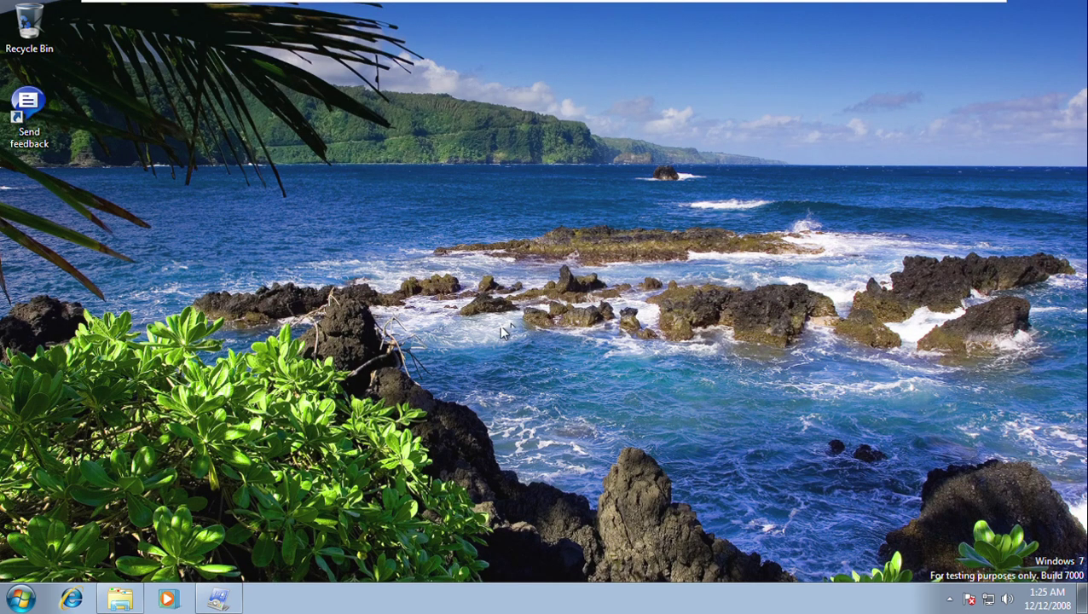
{"action": "right_click", "coordinate": [427, 351]}
{"action": "left_click", "coordinate": [486, 454]}
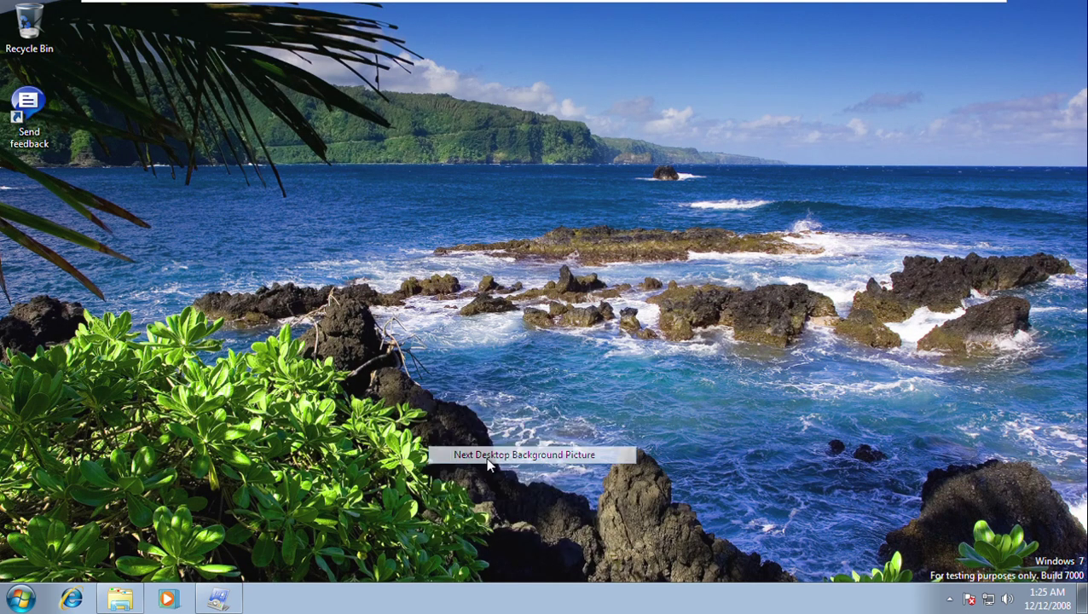
Restore the Personalization window, inspect the desktop background picture options, and leave them without saving changes
{"action": "left_click", "coordinate": [220, 600]}
{"action": "left_click", "coordinate": [475, 500]}
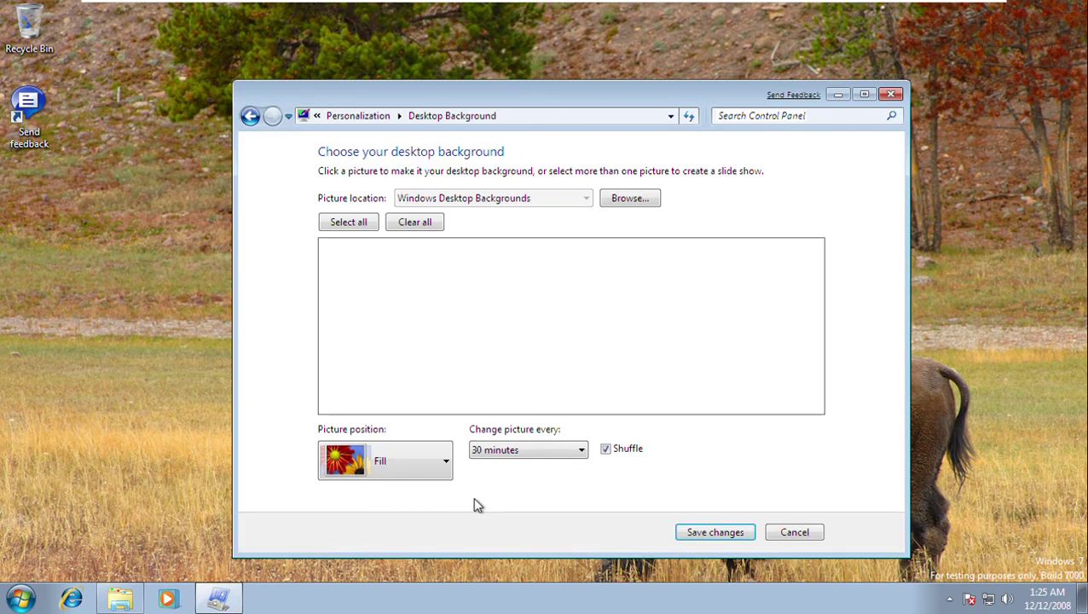
{"action": "left_click_drag", "start_coordinate": [817, 345], "coordinate": [805, 399]}
{"action": "left_click", "coordinate": [779, 534]}
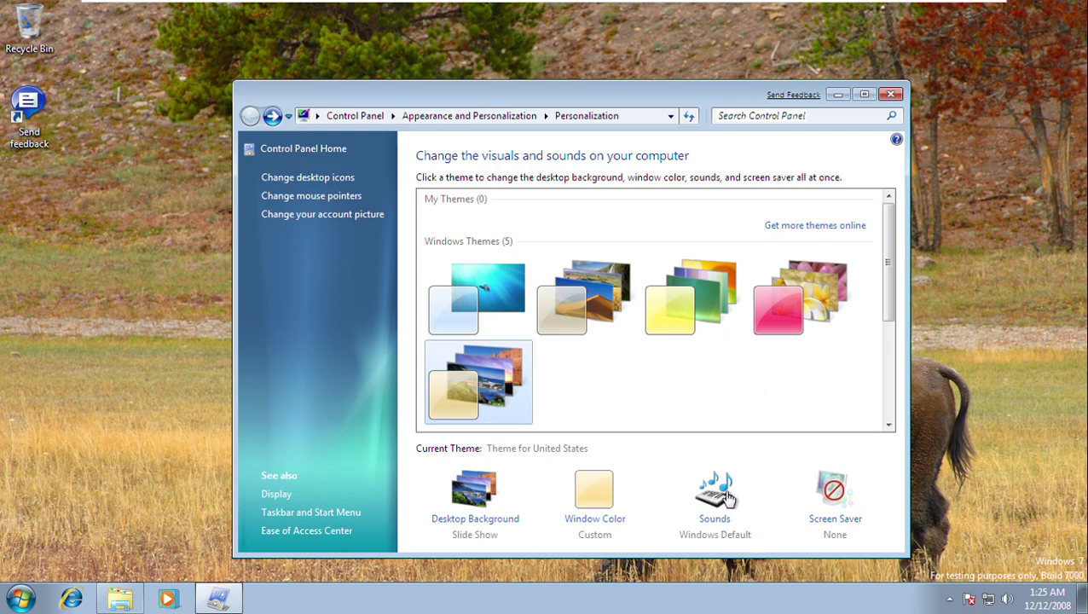
Open the screen saver settings and view the small previews of the 3D Text, Aurora, and Blank screen savers
{"action": "left_click", "coordinate": [835, 495]}
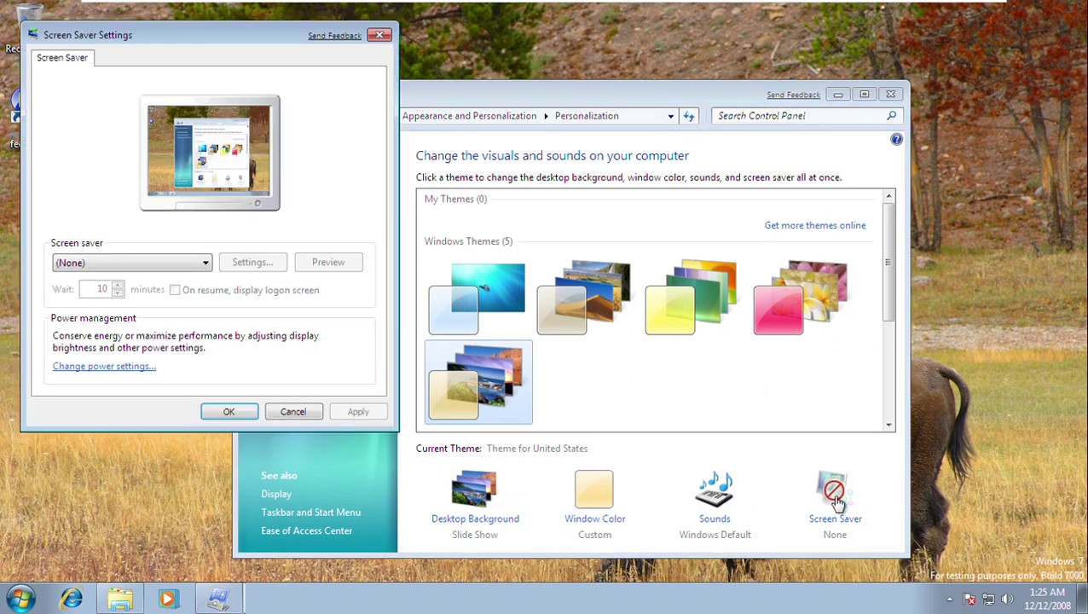
{"action": "left_click", "coordinate": [157, 263]}
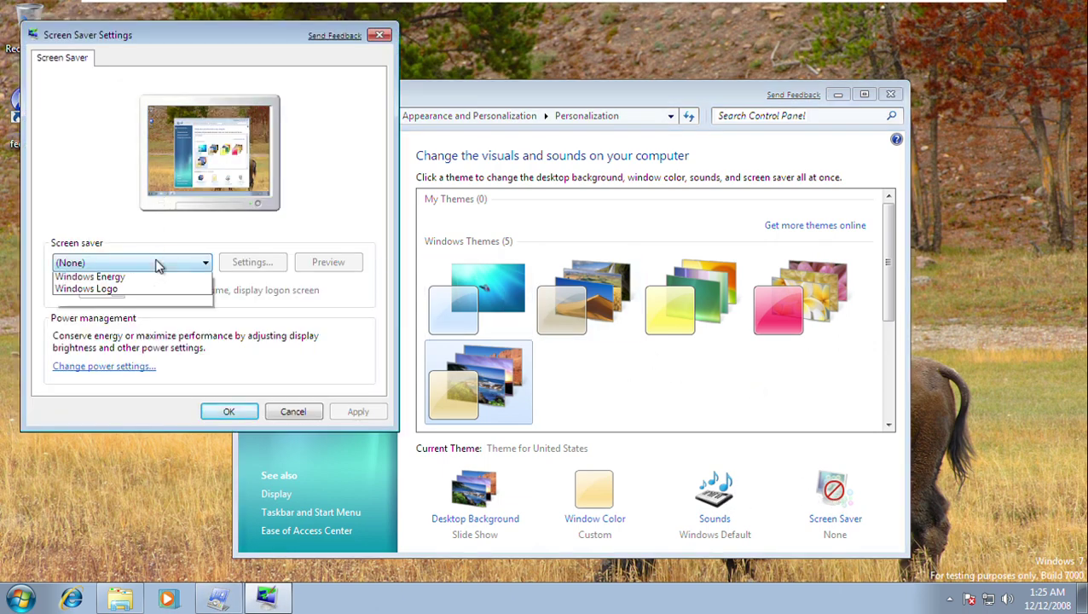
{"action": "left_click", "coordinate": [157, 291]}
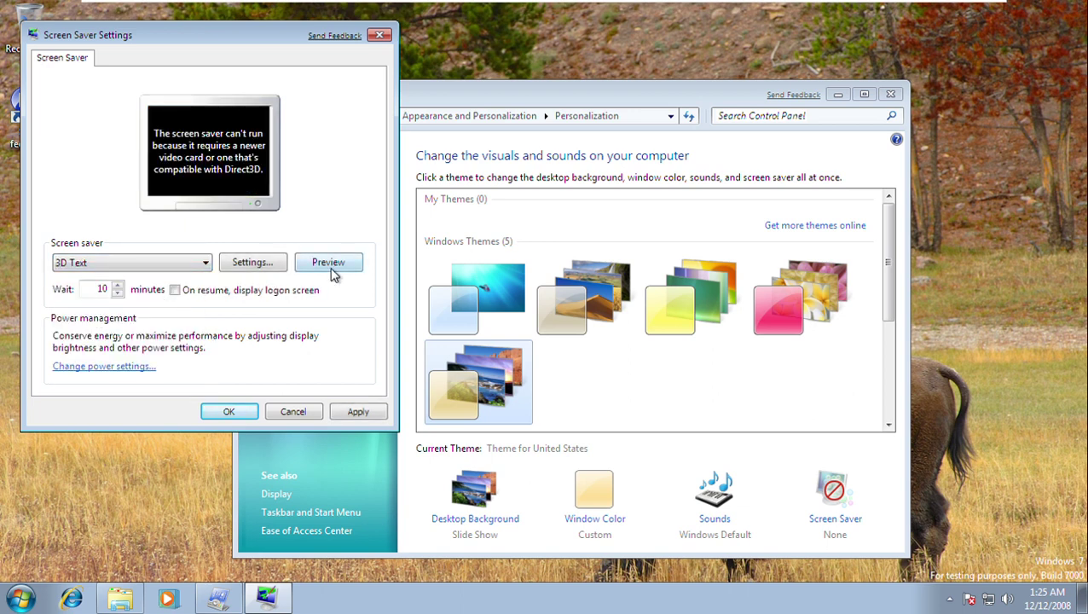
{"action": "left_click", "coordinate": [179, 263]}
{"action": "left_click", "coordinate": [169, 307]}
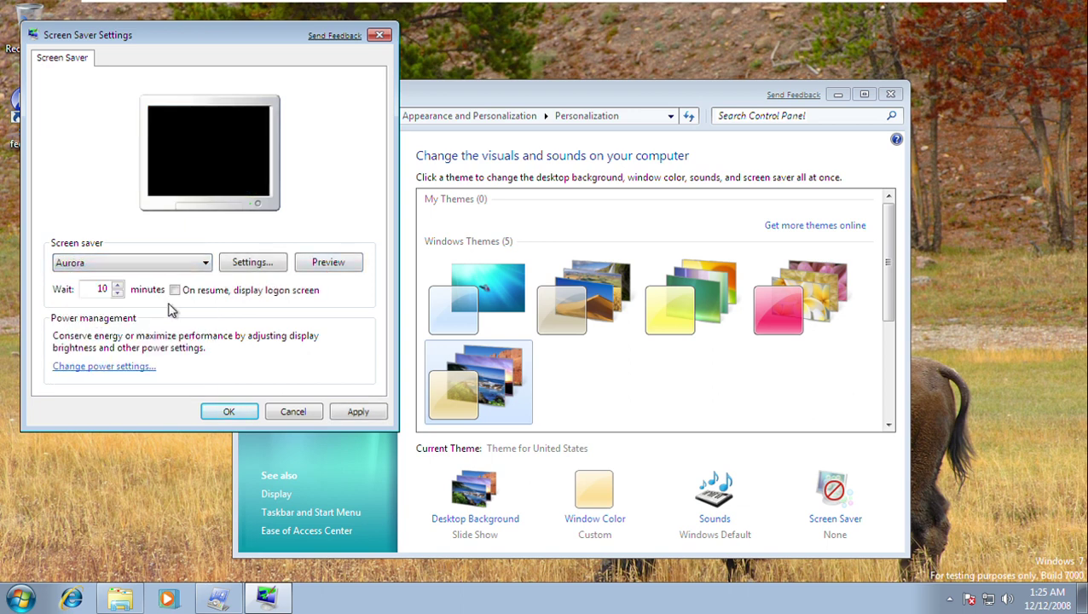
{"action": "left_click", "coordinate": [210, 263]}
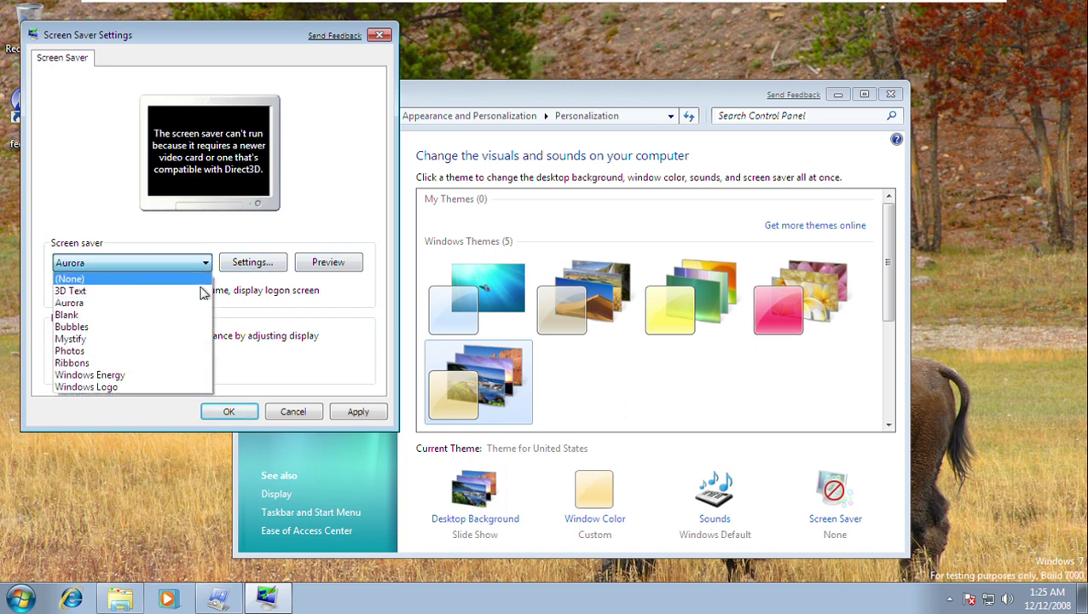
{"action": "left_click", "coordinate": [186, 308]}
View the small previews of the Bubbles and Mystify screen savers
{"action": "left_click", "coordinate": [180, 271]}
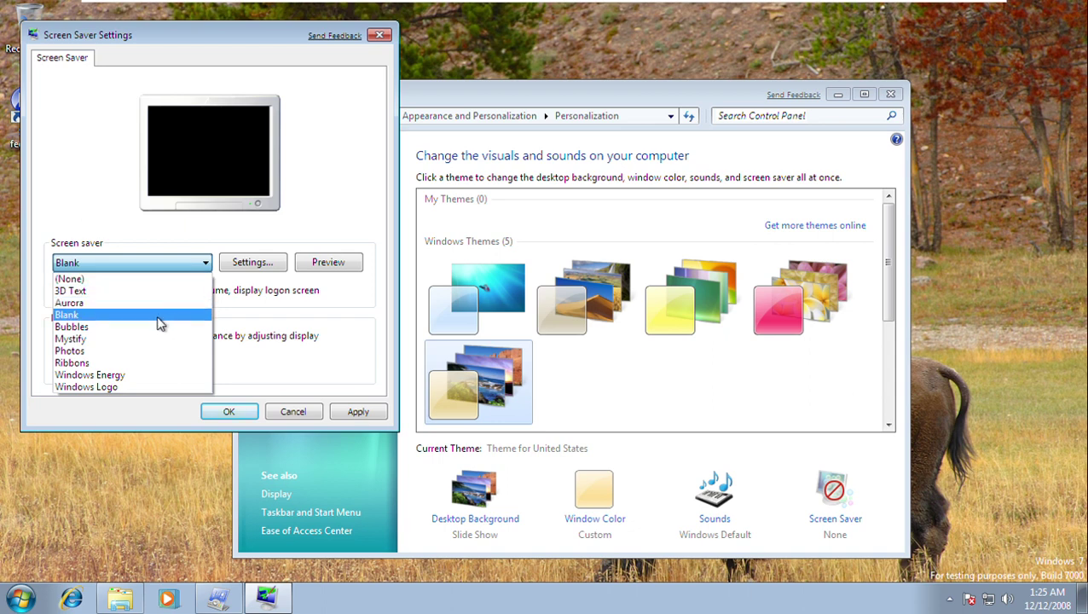
{"action": "left_click", "coordinate": [160, 327]}
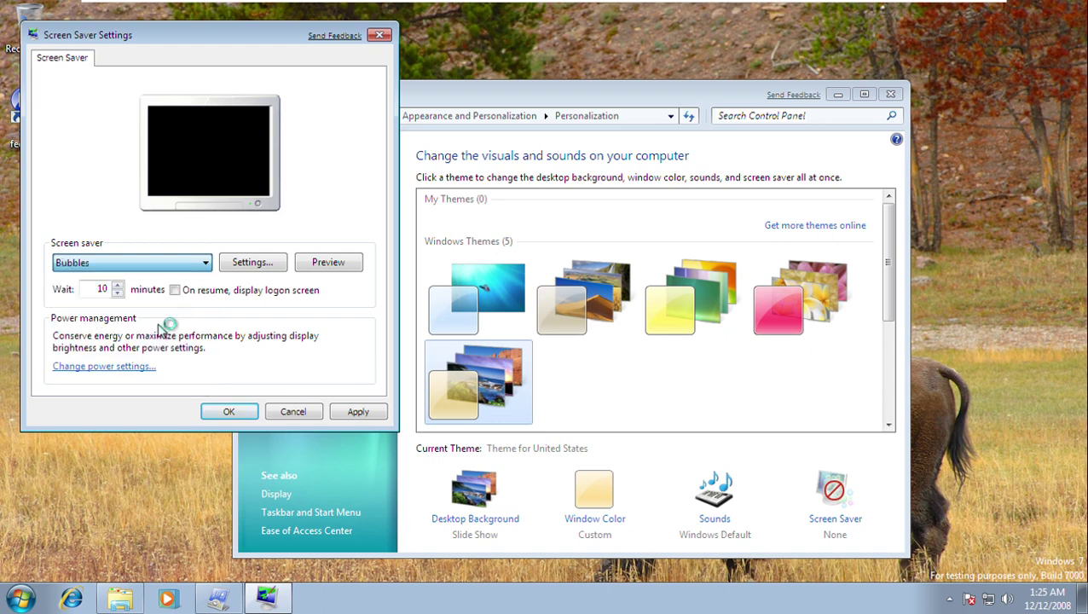
{"action": "left_click", "coordinate": [154, 267]}
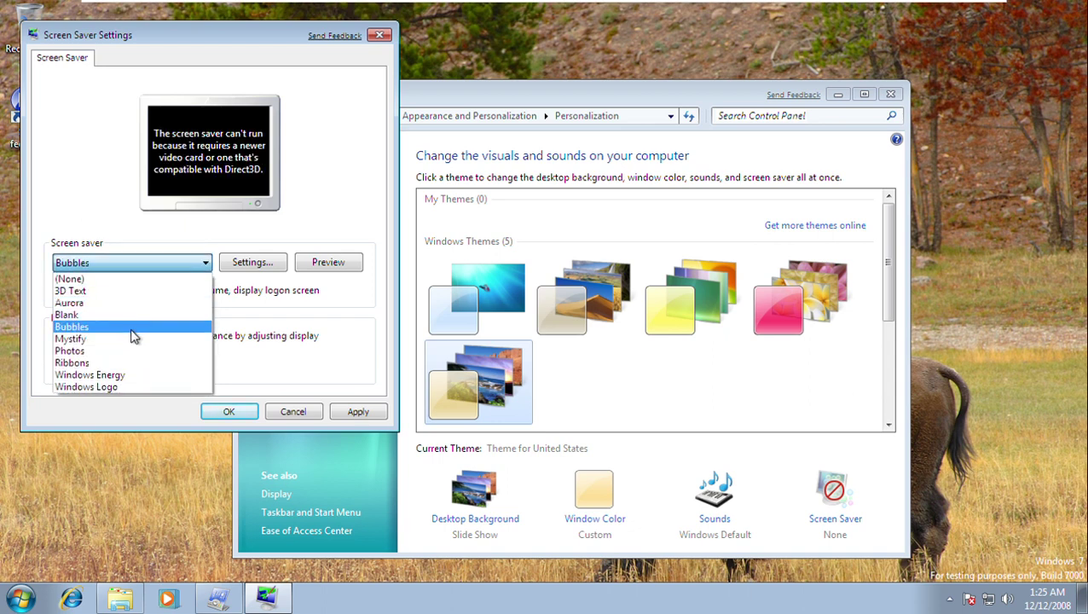
{"action": "left_click", "coordinate": [133, 340]}
Select the Photos screen saver, preview it full screen, and exit the preview
{"action": "left_click", "coordinate": [125, 266]}
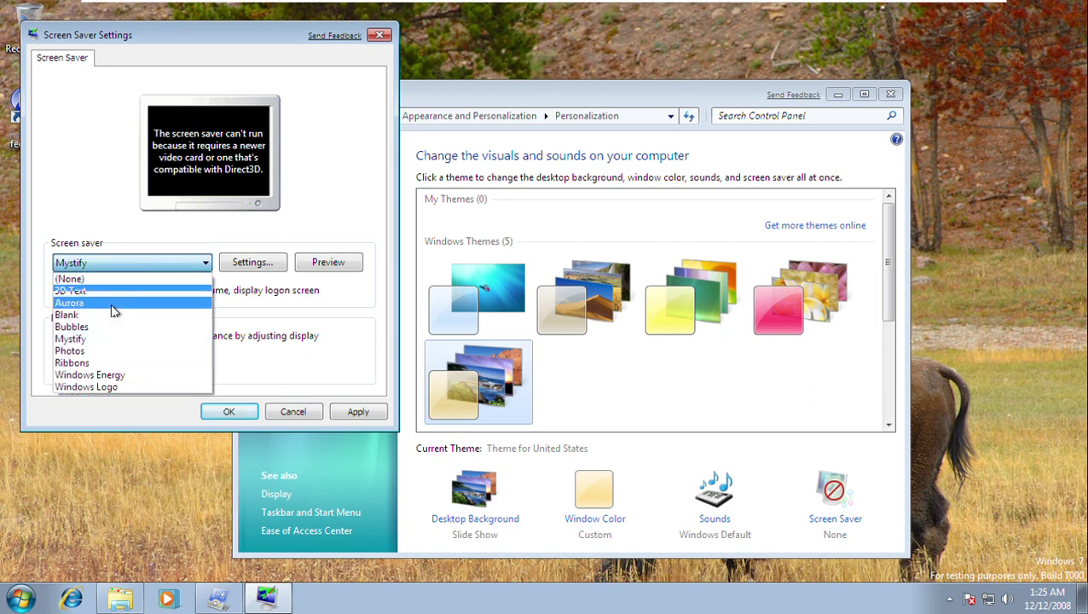
{"action": "left_click", "coordinate": [106, 352]}
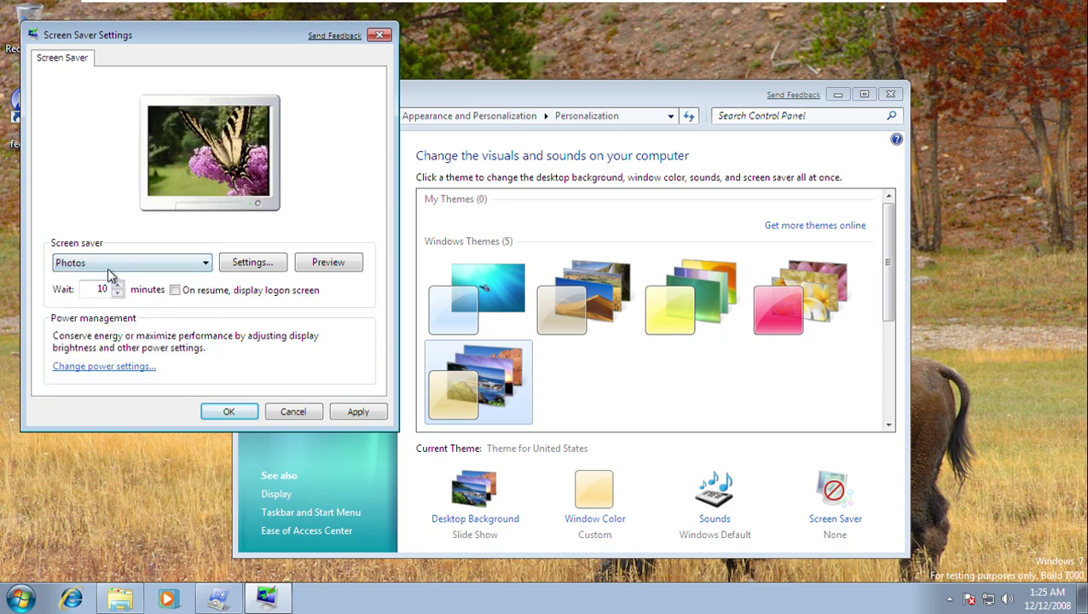
{"action": "left_click", "coordinate": [324, 263]}
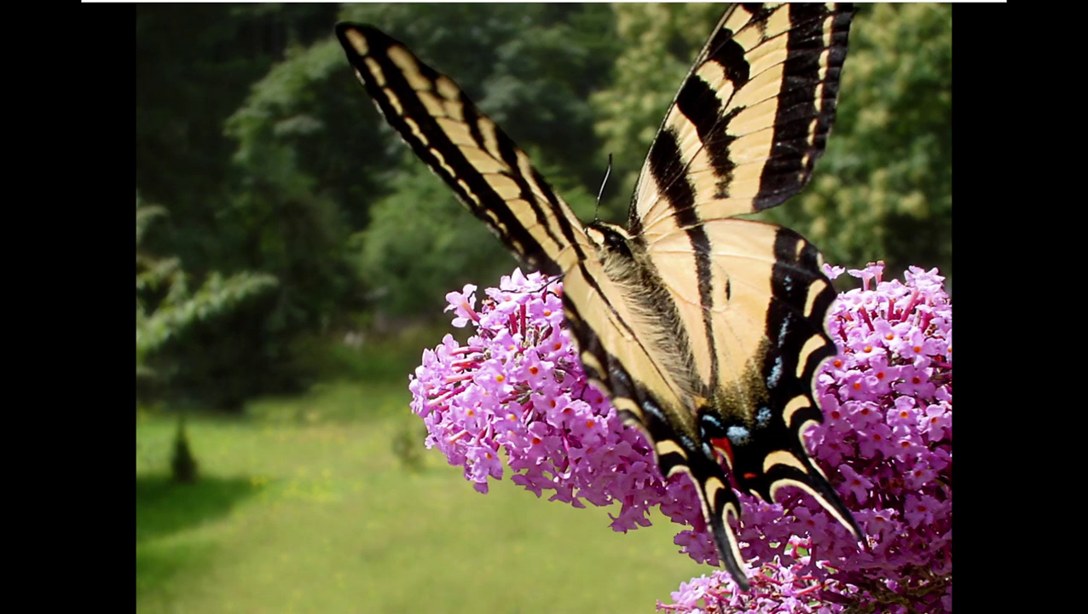
{"action": "left_click", "coordinate": [324, 264]}
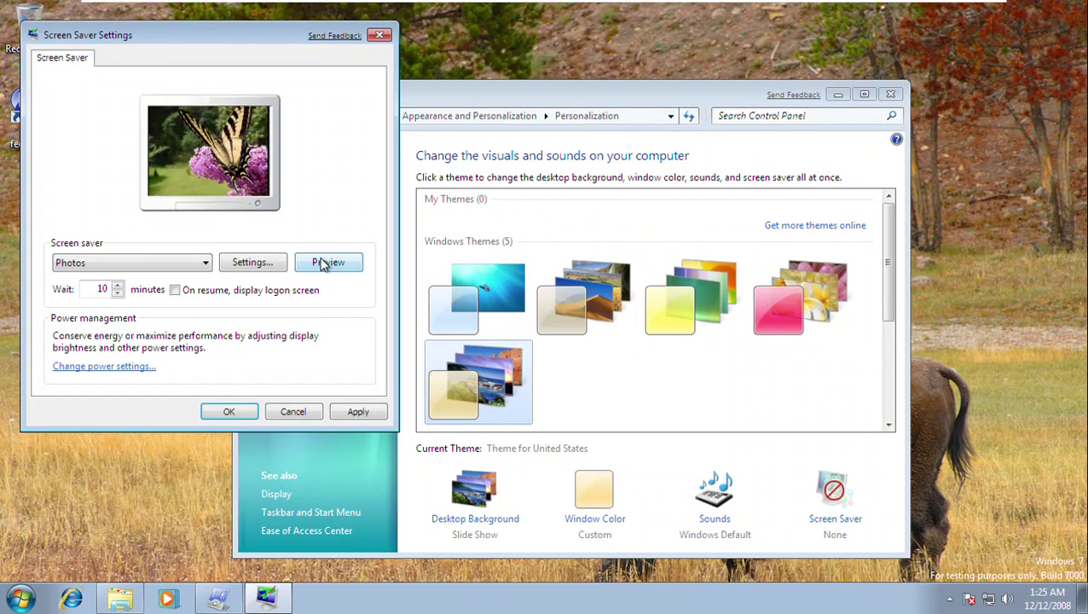
View the small previews of the Ribbons, Windows Energy, and Windows Logo screen savers
{"action": "left_click", "coordinate": [196, 265]}
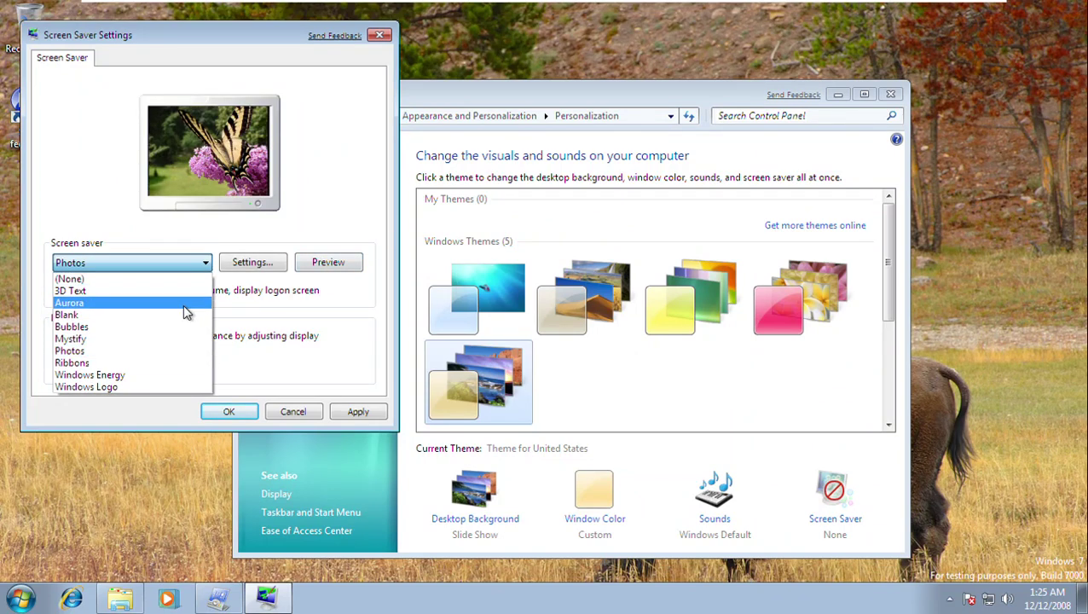
{"action": "left_click", "coordinate": [180, 364]}
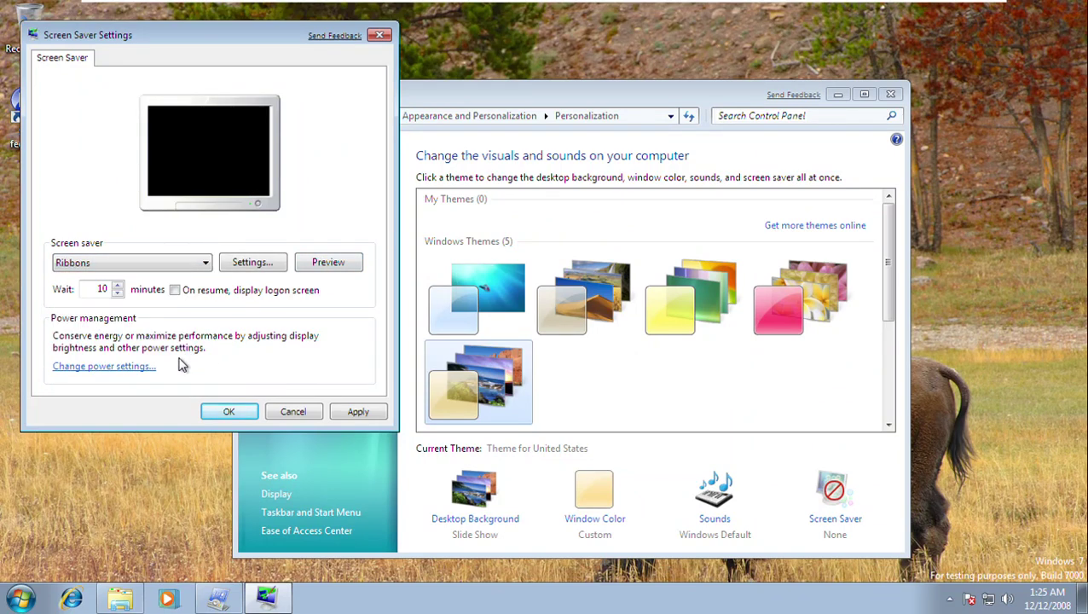
{"action": "left_click", "coordinate": [156, 267]}
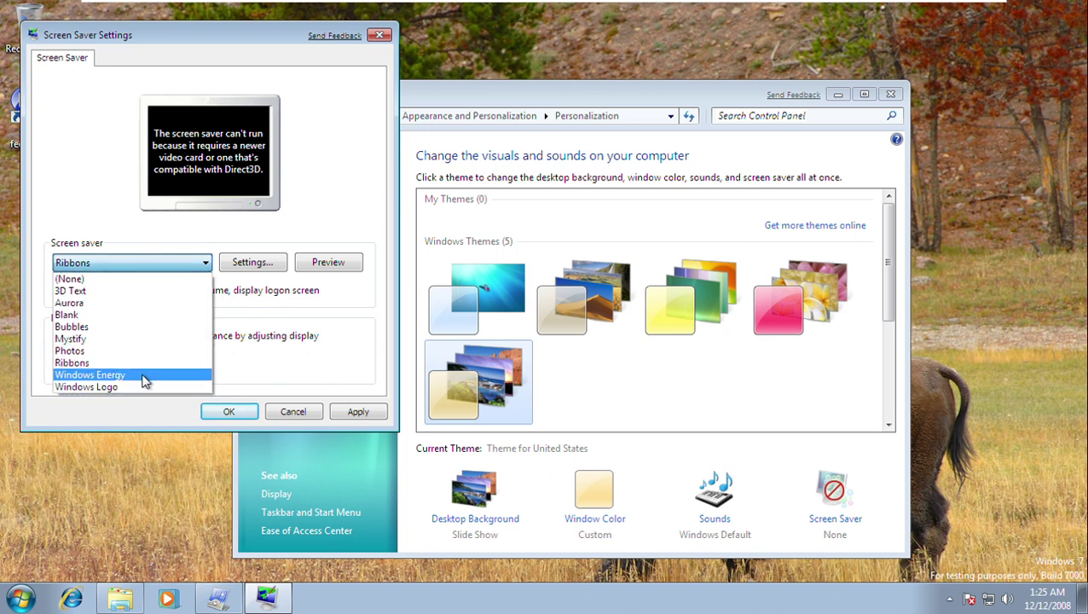
{"action": "left_click", "coordinate": [145, 375]}
{"action": "left_click", "coordinate": [126, 267]}
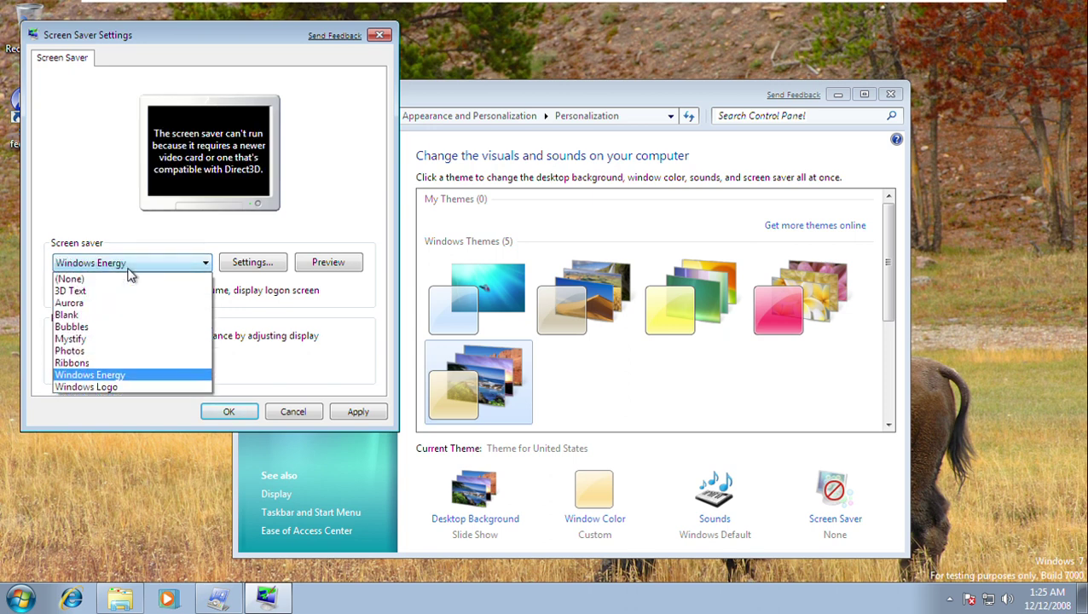
{"action": "left_click", "coordinate": [135, 387]}
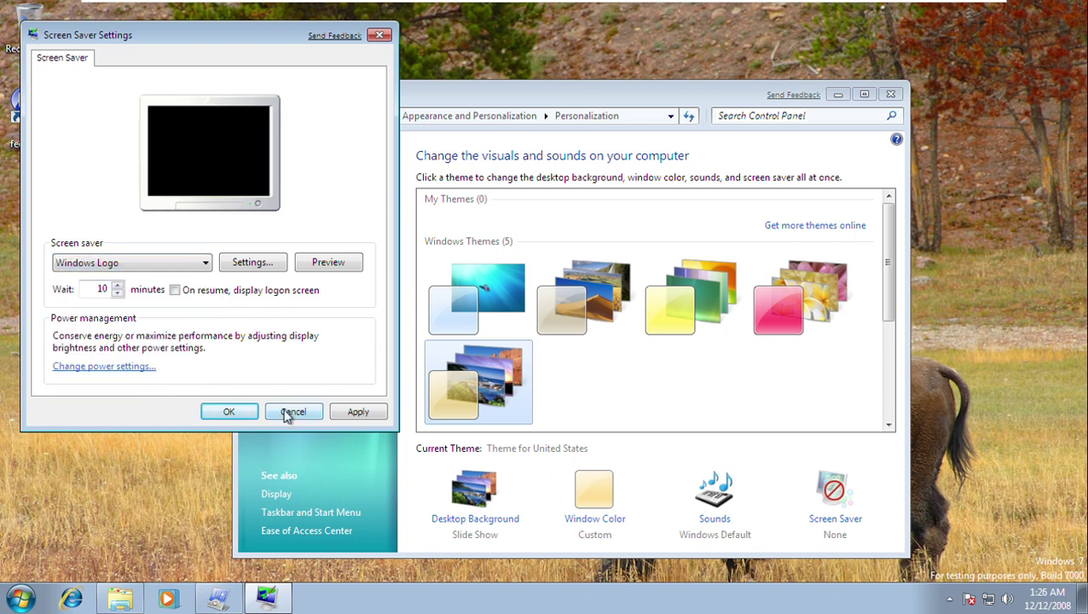
Set the screen saver back to (None) and leave the screen saver settings without saving
{"action": "left_click", "coordinate": [164, 263]}
{"action": "left_click", "coordinate": [164, 278]}
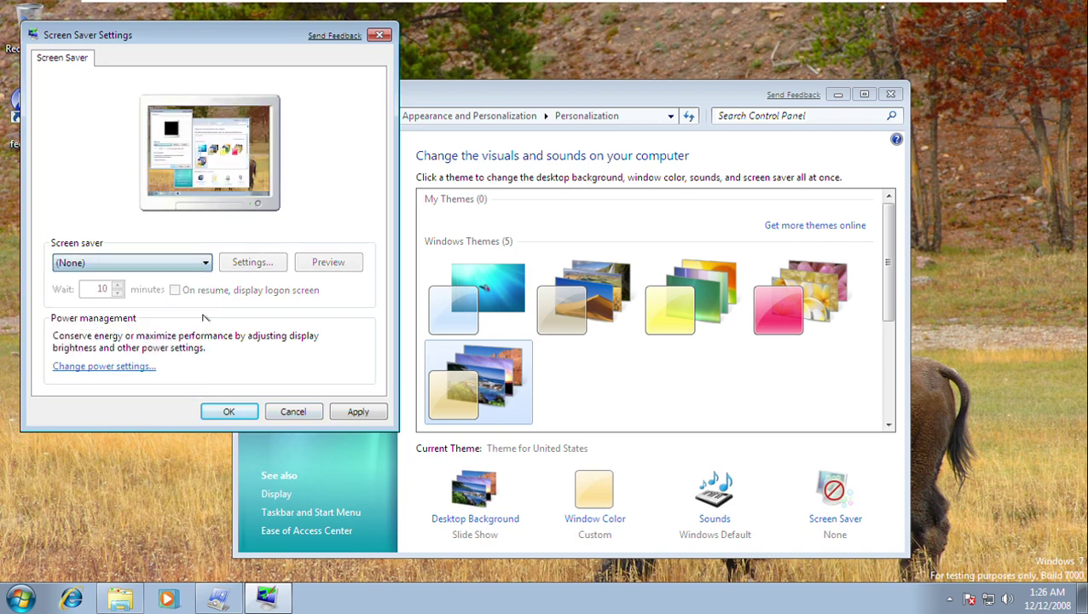
{"action": "left_click", "coordinate": [290, 411]}
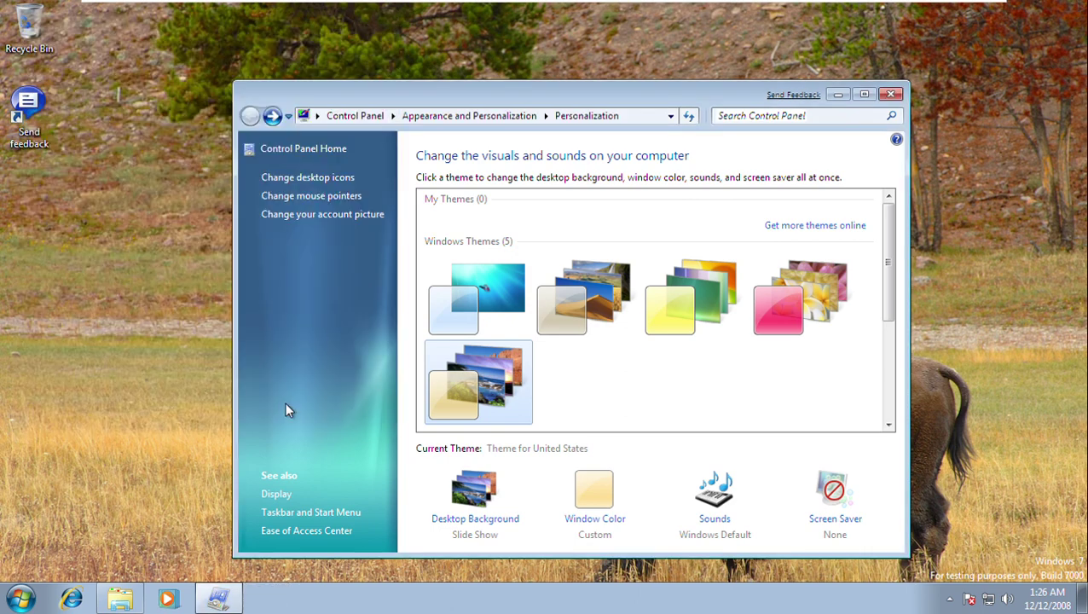
Open the theme's sound settings, check the sound scheme choices, and test the Asterisk event's sound
{"action": "left_click", "coordinate": [712, 516]}
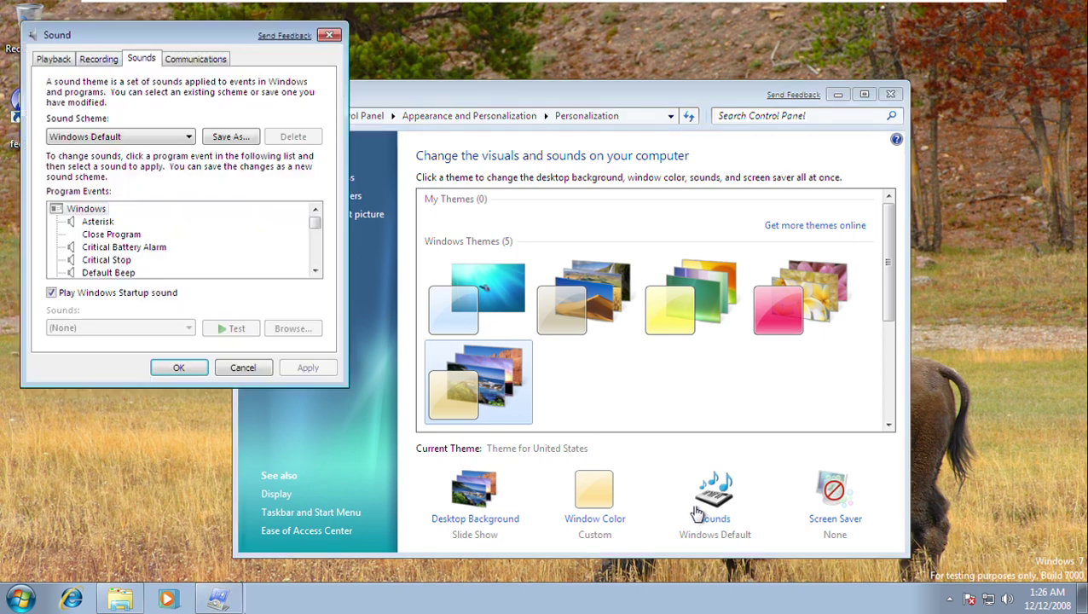
{"action": "left_click", "coordinate": [94, 222]}
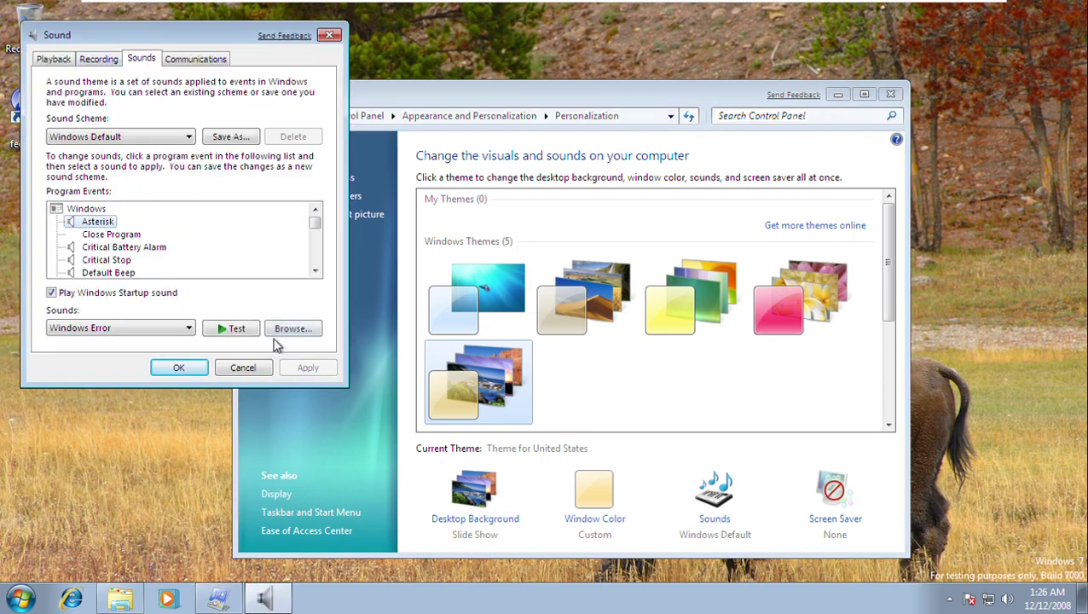
{"action": "left_click", "coordinate": [171, 140]}
{"action": "left_click", "coordinate": [174, 141]}
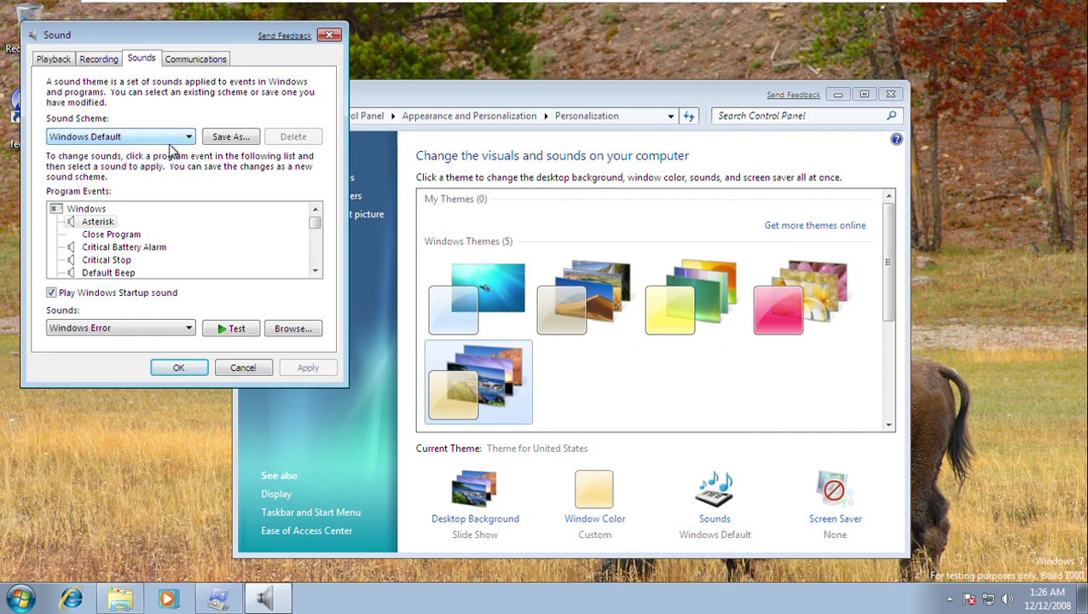
{"action": "left_click", "coordinate": [231, 331]}
Test the sounds of the Critical Battery Alarm, Critical Stop, and Default Beep events
{"action": "left_click", "coordinate": [122, 248]}
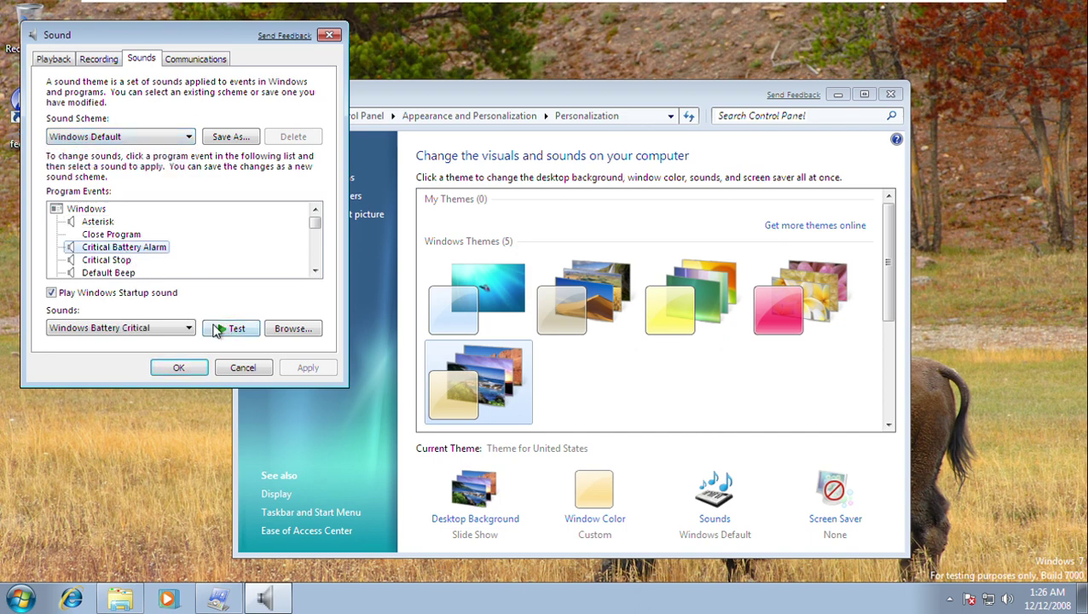
{"action": "left_click", "coordinate": [215, 331]}
{"action": "left_click", "coordinate": [111, 259]}
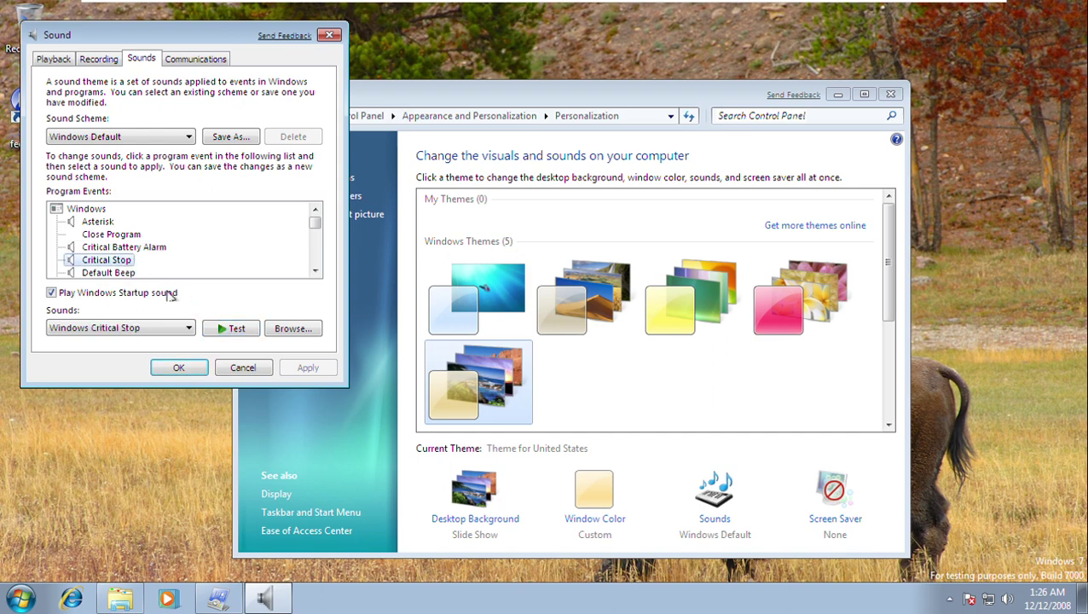
{"action": "left_click", "coordinate": [219, 329]}
{"action": "left_click", "coordinate": [132, 272]}
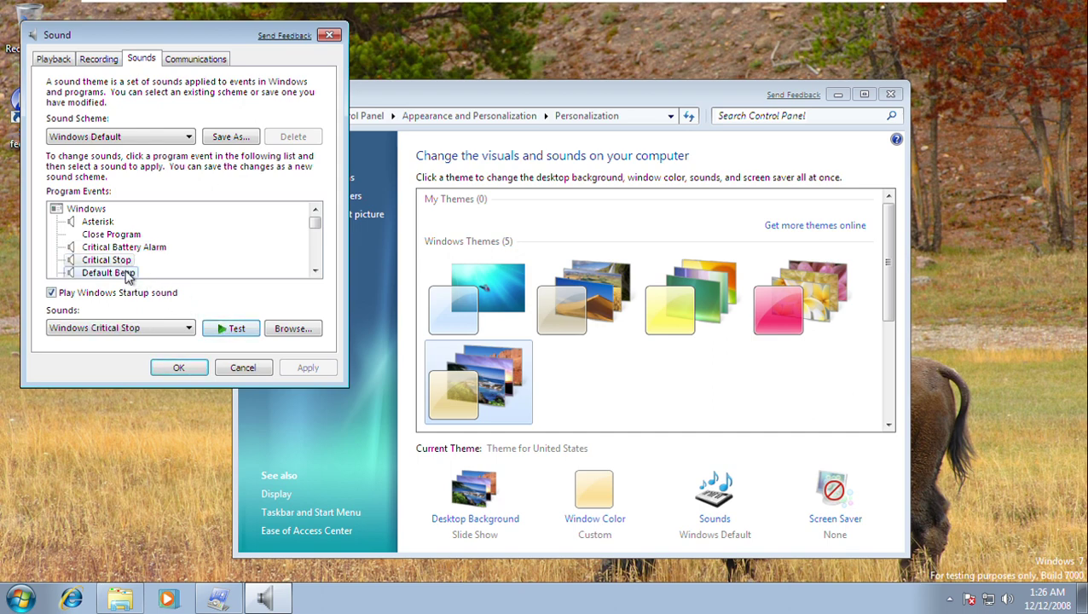
{"action": "left_click", "coordinate": [239, 333]}
Test the sounds of the Device Connect, Device Disconnect, and Device Failed to Connect events
{"action": "left_click", "coordinate": [136, 273]}
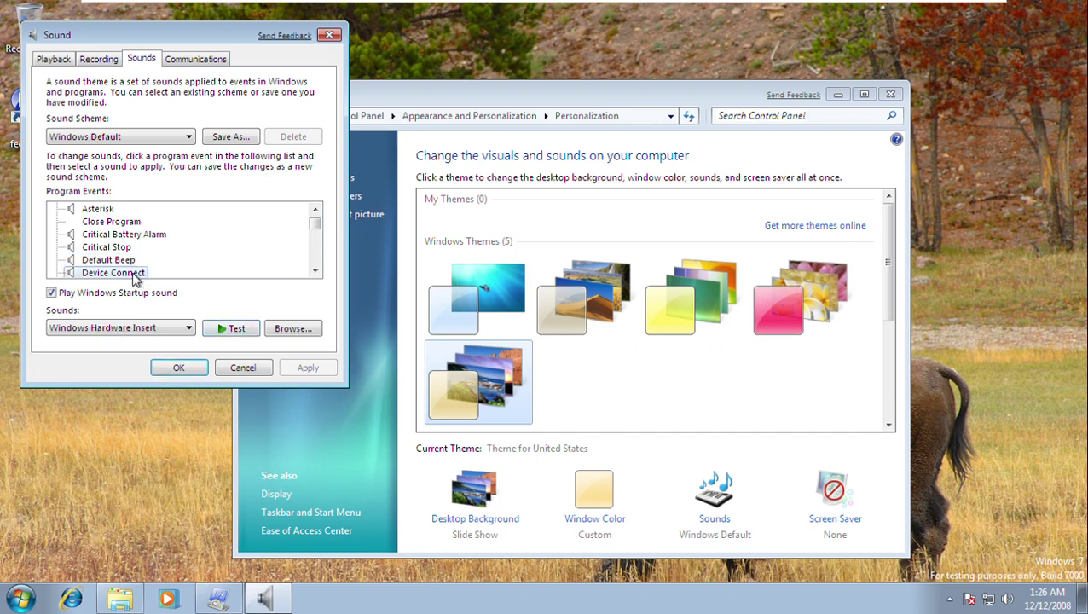
{"action": "left_click", "coordinate": [221, 332]}
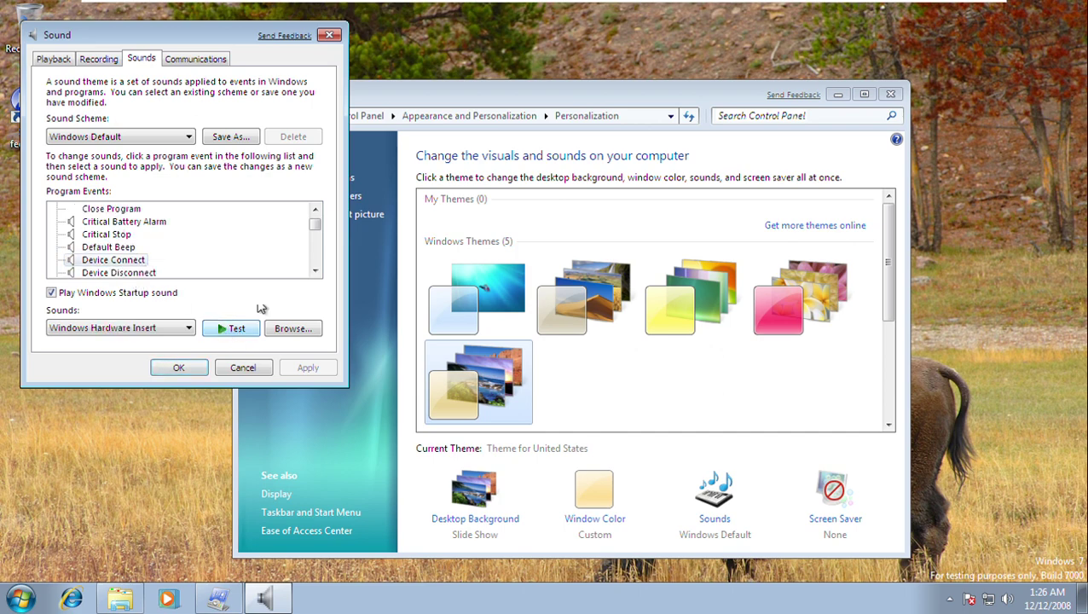
{"action": "left_click", "coordinate": [136, 273]}
{"action": "left_click", "coordinate": [224, 330]}
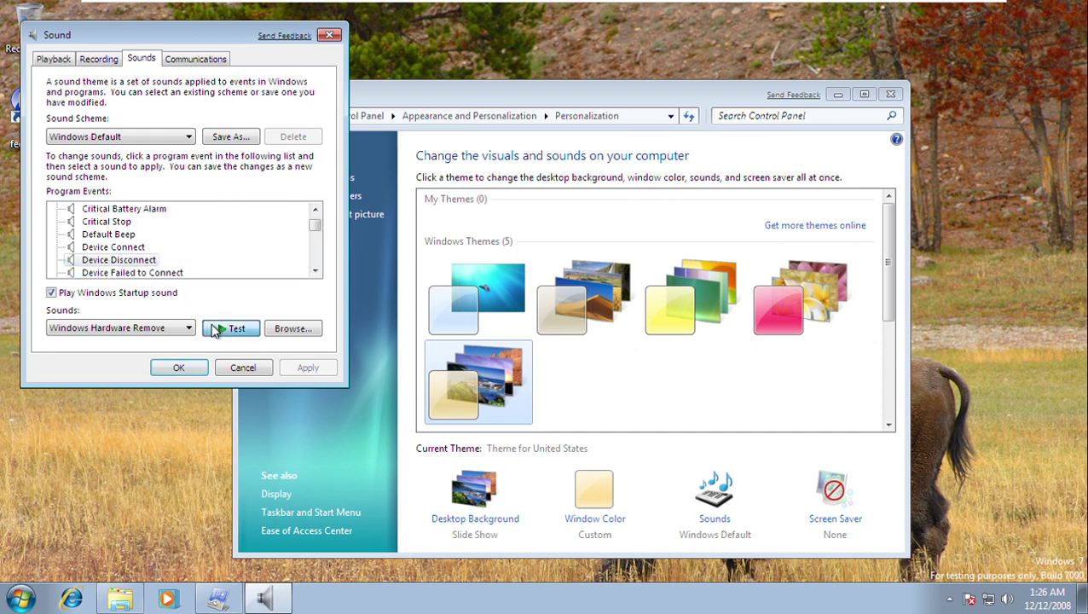
{"action": "left_click", "coordinate": [162, 274]}
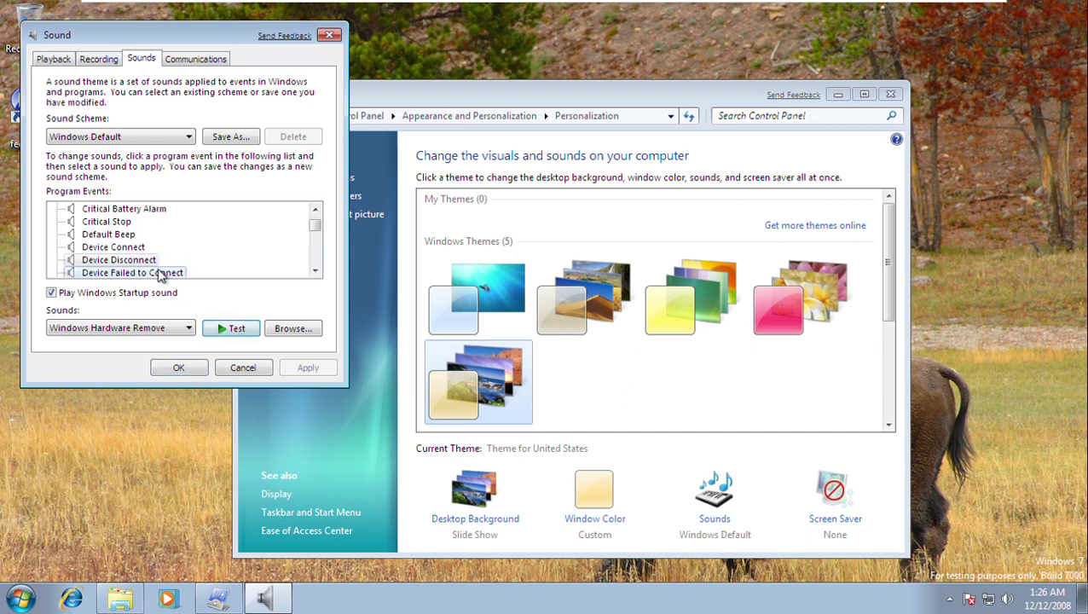
{"action": "left_click", "coordinate": [218, 330]}
Test the sounds of the Exclamation, Exit Windows, and Low Battery Alarm events
{"action": "left_click", "coordinate": [115, 273]}
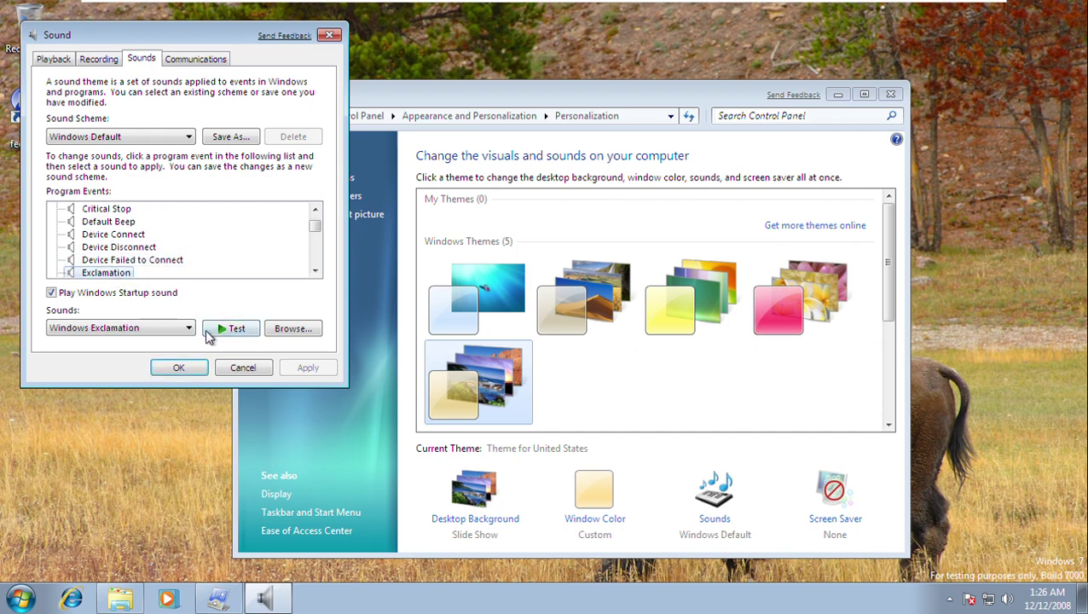
{"action": "left_click", "coordinate": [219, 334]}
{"action": "left_click", "coordinate": [120, 273]}
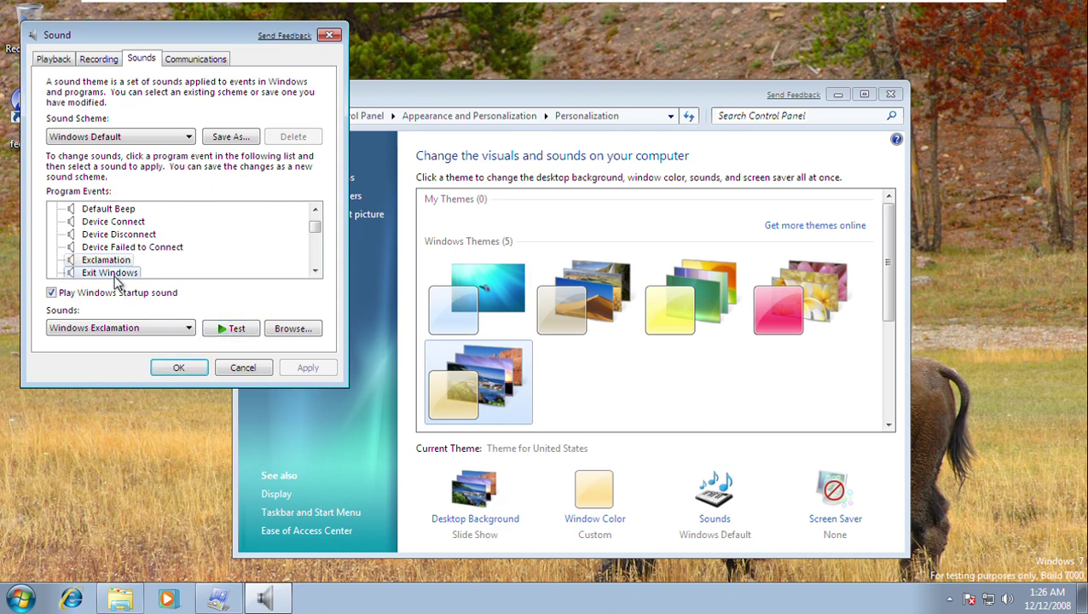
{"action": "left_click", "coordinate": [220, 329]}
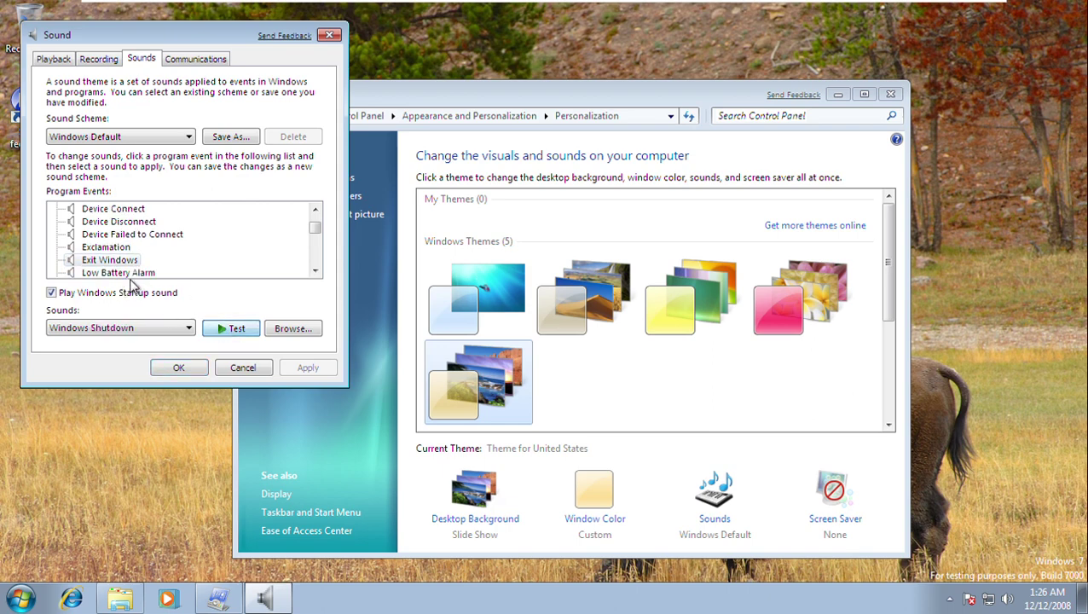
{"action": "left_click", "coordinate": [124, 274]}
{"action": "left_click", "coordinate": [228, 332]}
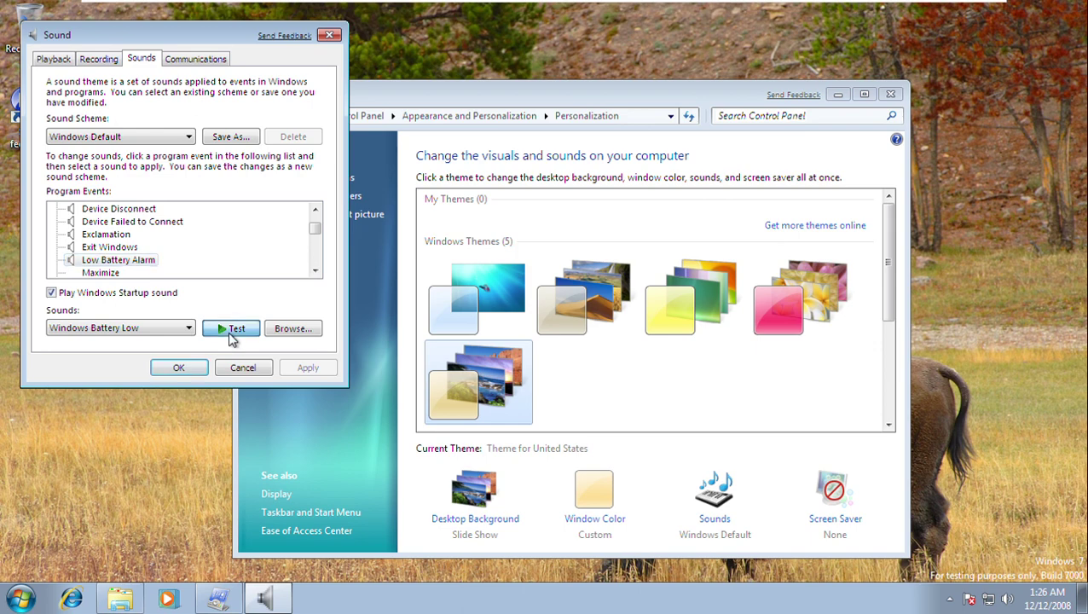
Test the sounds of the New Fax Notification and New Mail Notification events
{"action": "left_click", "coordinate": [315, 272]}
{"action": "left_click", "coordinate": [315, 272]}
{"action": "left_click", "coordinate": [315, 272]}
{"action": "left_click", "coordinate": [315, 271]}
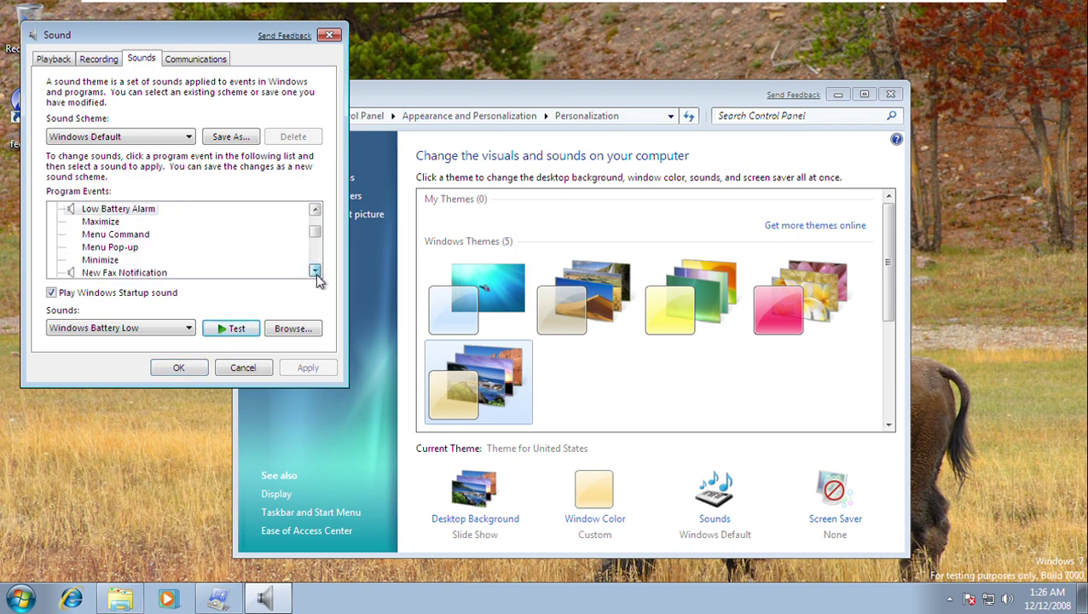
{"action": "left_click", "coordinate": [315, 271]}
{"action": "left_click", "coordinate": [314, 271]}
{"action": "left_click", "coordinate": [120, 248]}
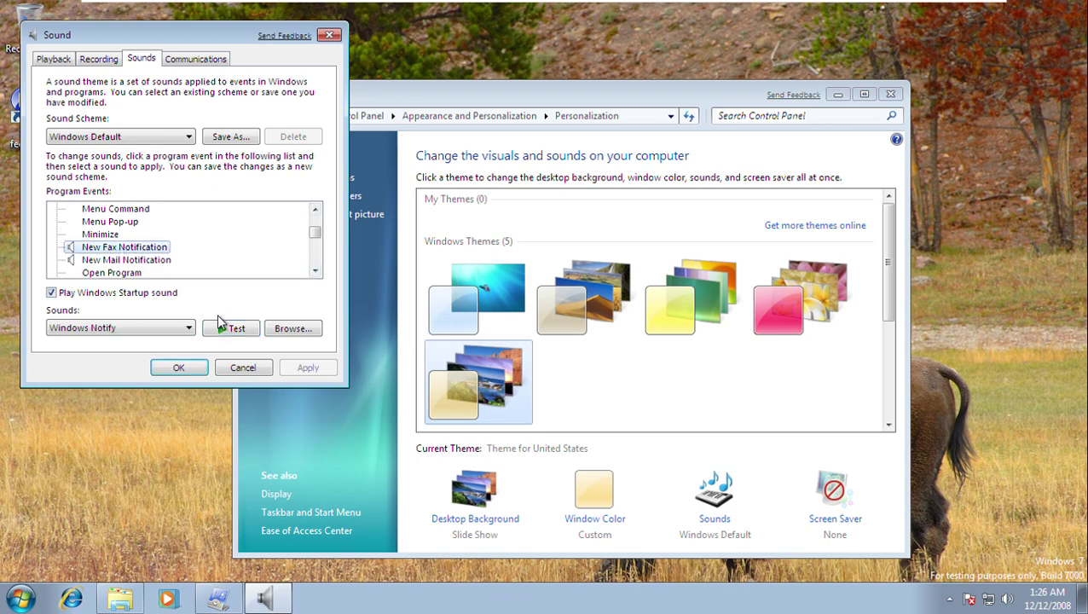
{"action": "left_click", "coordinate": [227, 334]}
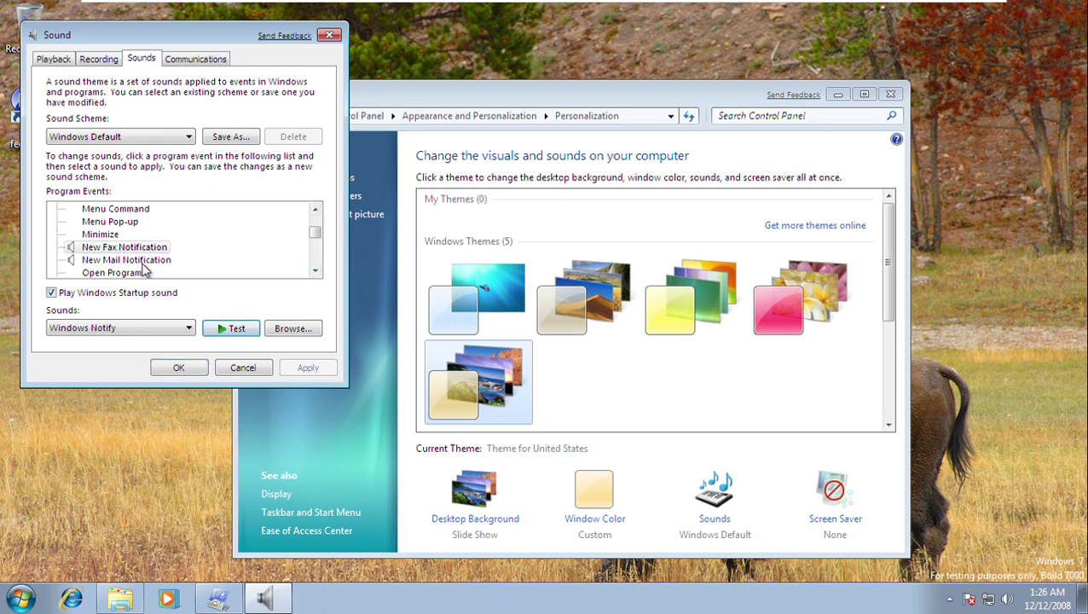
{"action": "left_click", "coordinate": [141, 260]}
{"action": "left_click", "coordinate": [222, 332]}
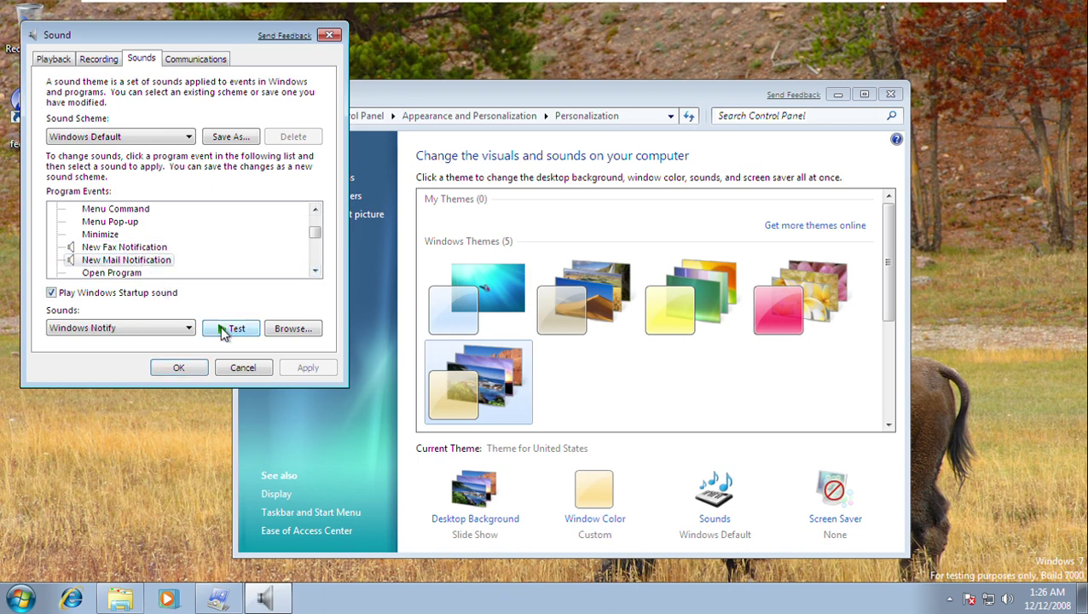
Test the sounds of the System Notification and Windows Change Theme events
{"action": "left_click", "coordinate": [316, 271]}
{"action": "left_click", "coordinate": [316, 270]}
{"action": "left_click", "coordinate": [316, 271]}
{"action": "left_click", "coordinate": [315, 270]}
{"action": "left_click", "coordinate": [316, 270]}
{"action": "left_click", "coordinate": [316, 270]}
{"action": "left_click", "coordinate": [316, 270]}
{"action": "left_click", "coordinate": [316, 271]}
{"action": "left_click", "coordinate": [316, 270]}
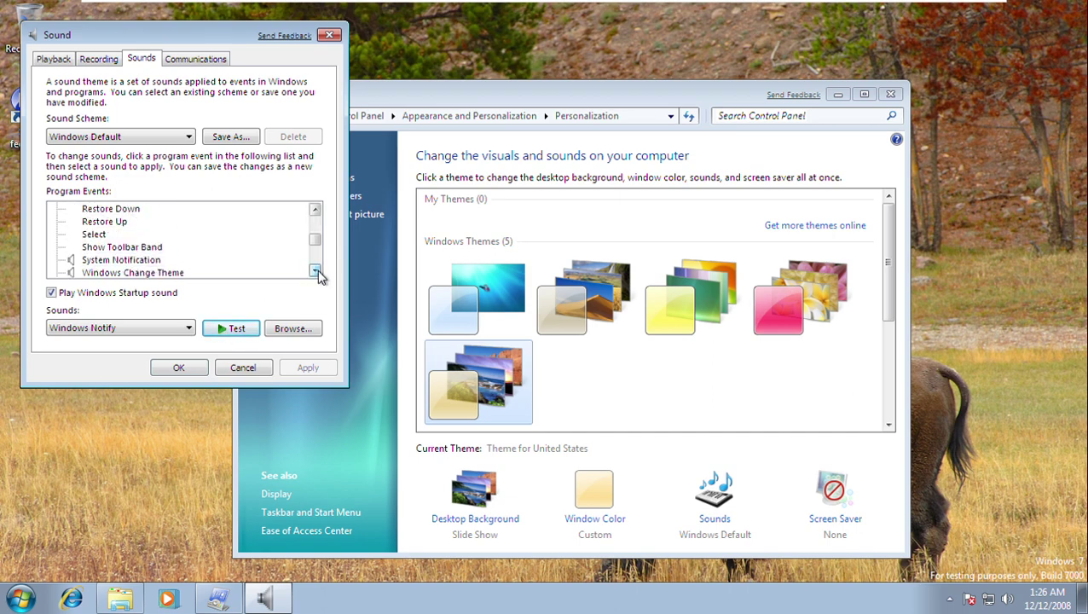
{"action": "left_click", "coordinate": [315, 270]}
{"action": "left_click", "coordinate": [146, 249]}
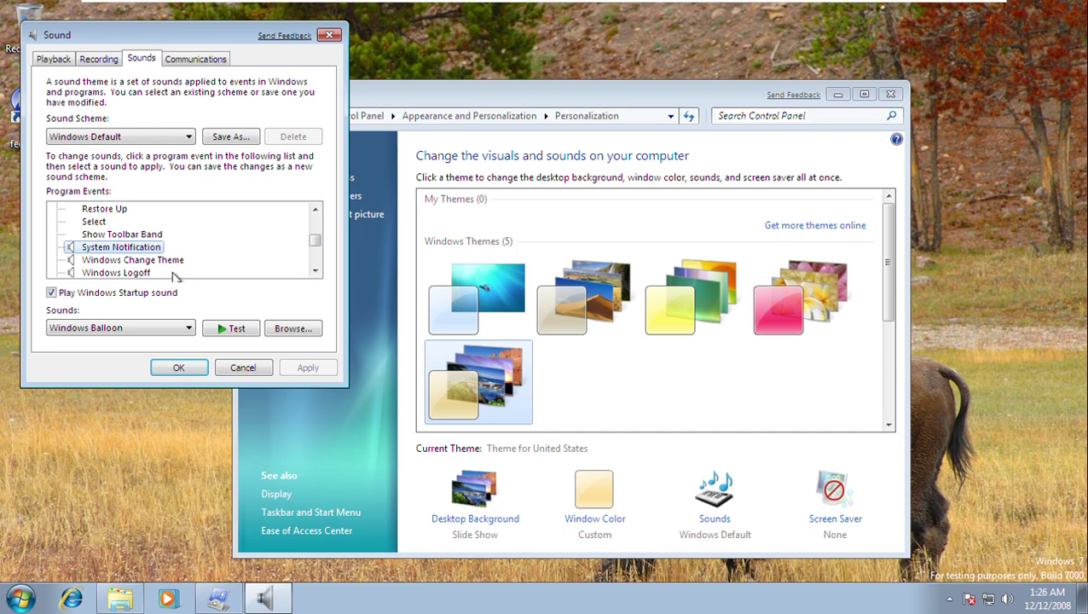
{"action": "left_click", "coordinate": [222, 331]}
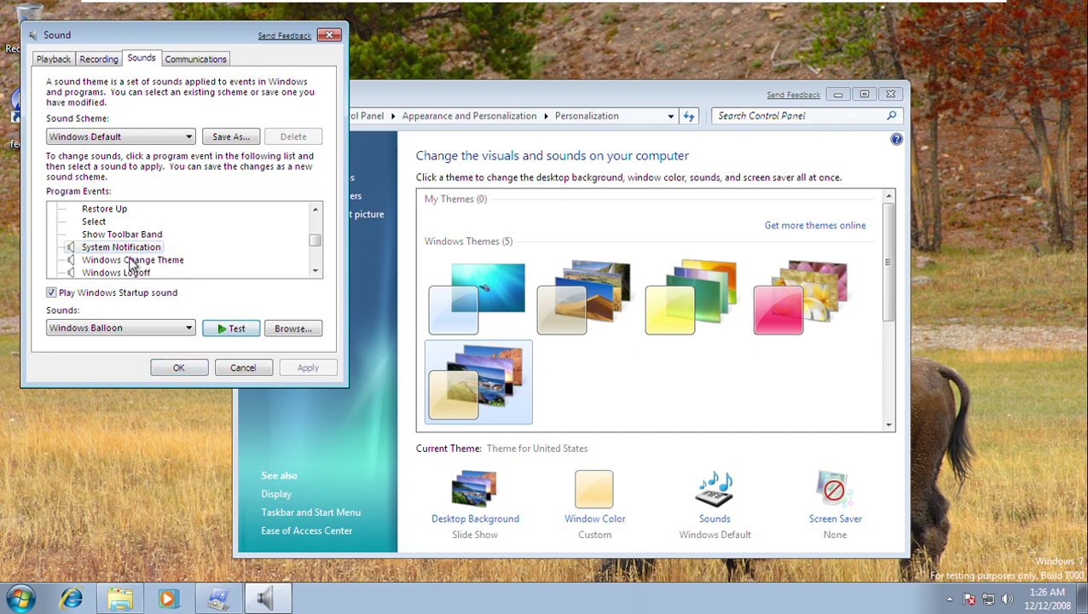
{"action": "left_click", "coordinate": [132, 261]}
{"action": "left_click", "coordinate": [217, 329]}
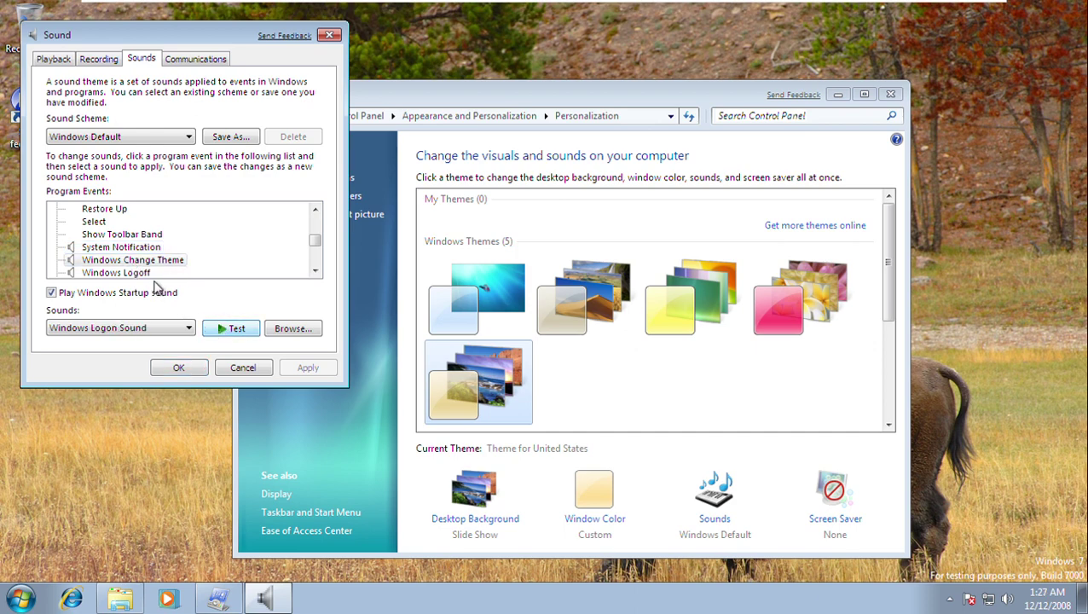
Test the sounds of the Windows Logoff, Windows Logon, and Windows User Account Control events
{"action": "left_click", "coordinate": [136, 273]}
{"action": "left_click", "coordinate": [213, 328]}
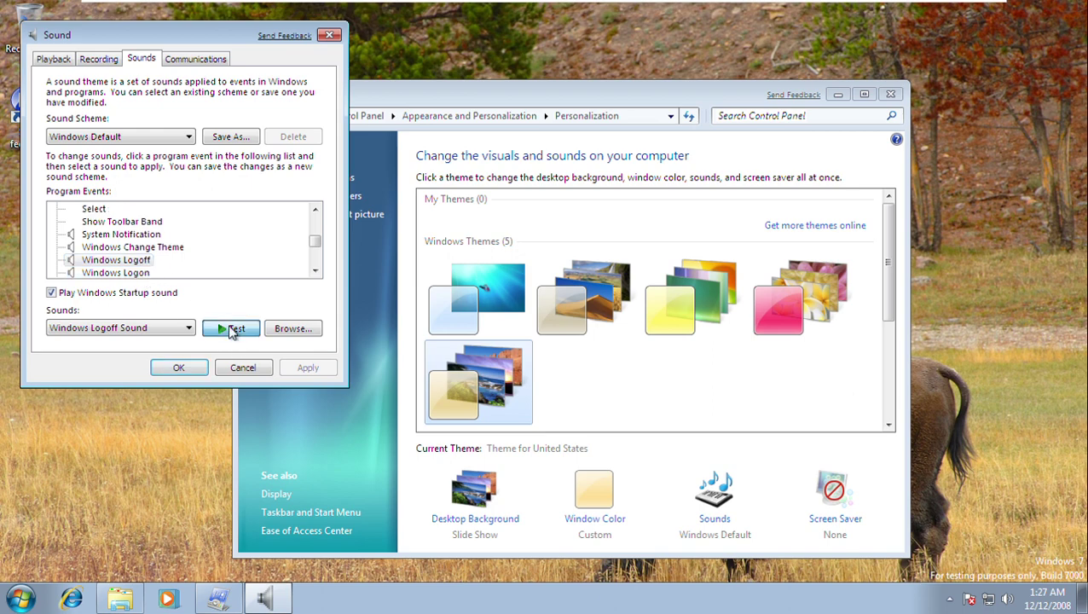
{"action": "left_click", "coordinate": [143, 275]}
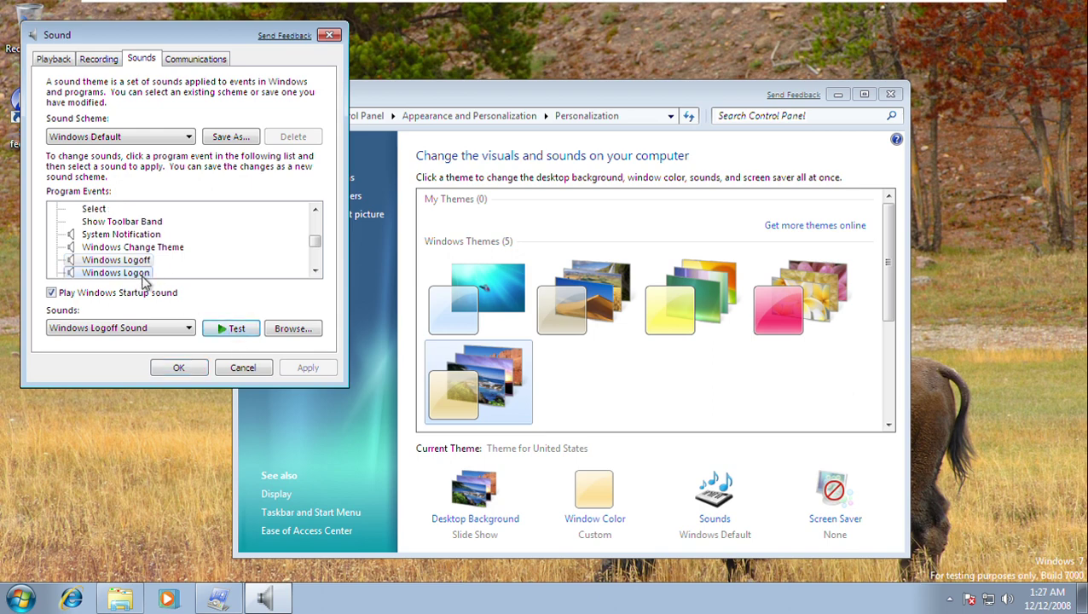
{"action": "left_click", "coordinate": [224, 329]}
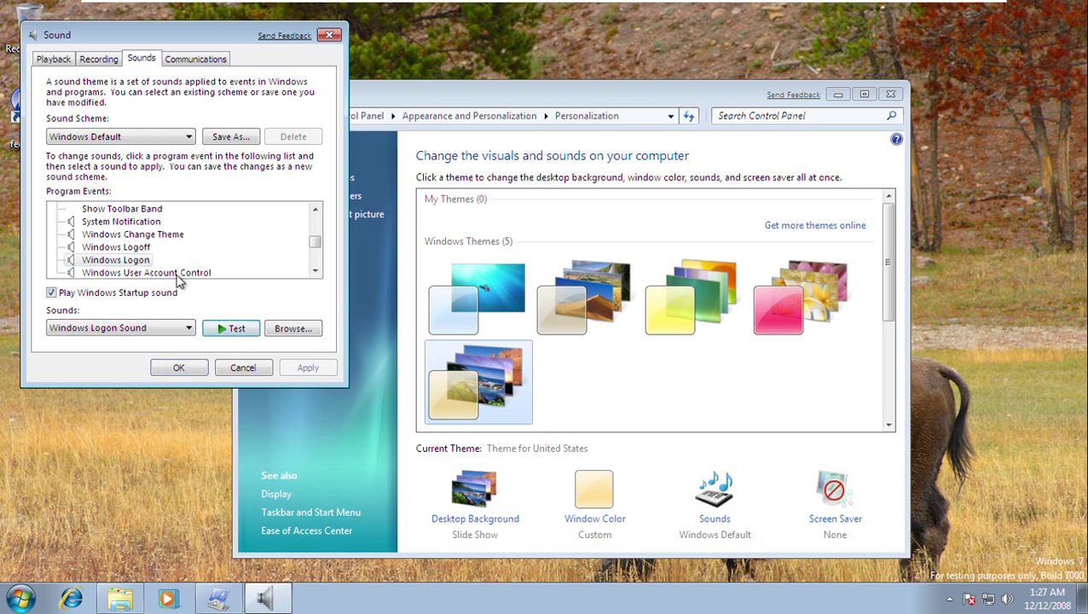
{"action": "left_click", "coordinate": [177, 275]}
{"action": "left_click", "coordinate": [231, 329]}
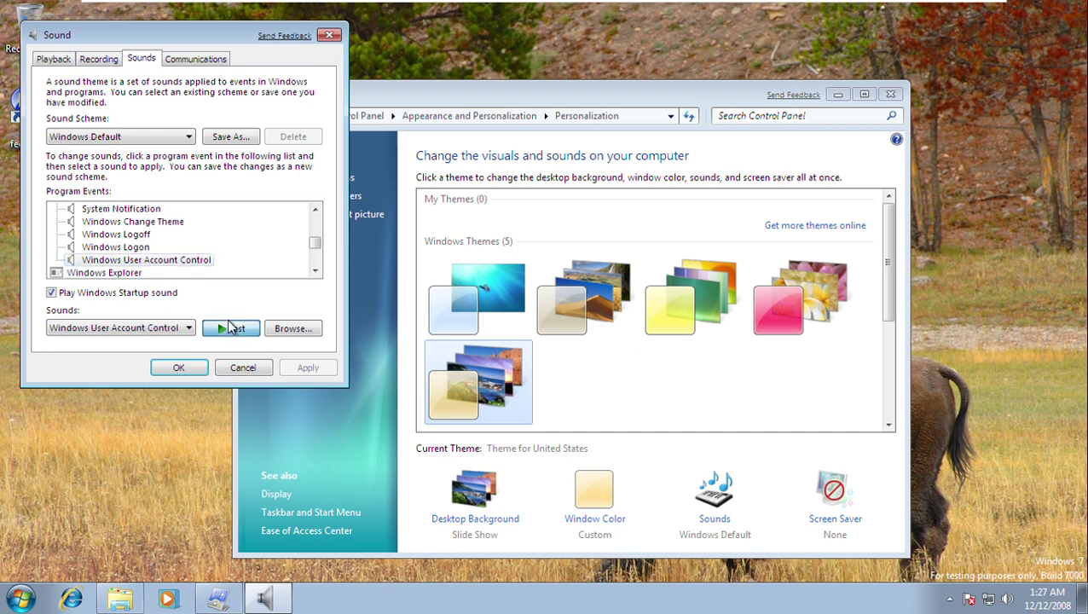
Test the sounds of the Blocked Pop-up Window and Empty Recycle Bin events under Windows Explorer
{"action": "left_click", "coordinate": [314, 270]}
{"action": "left_click", "coordinate": [315, 270]}
{"action": "left_click", "coordinate": [314, 270]}
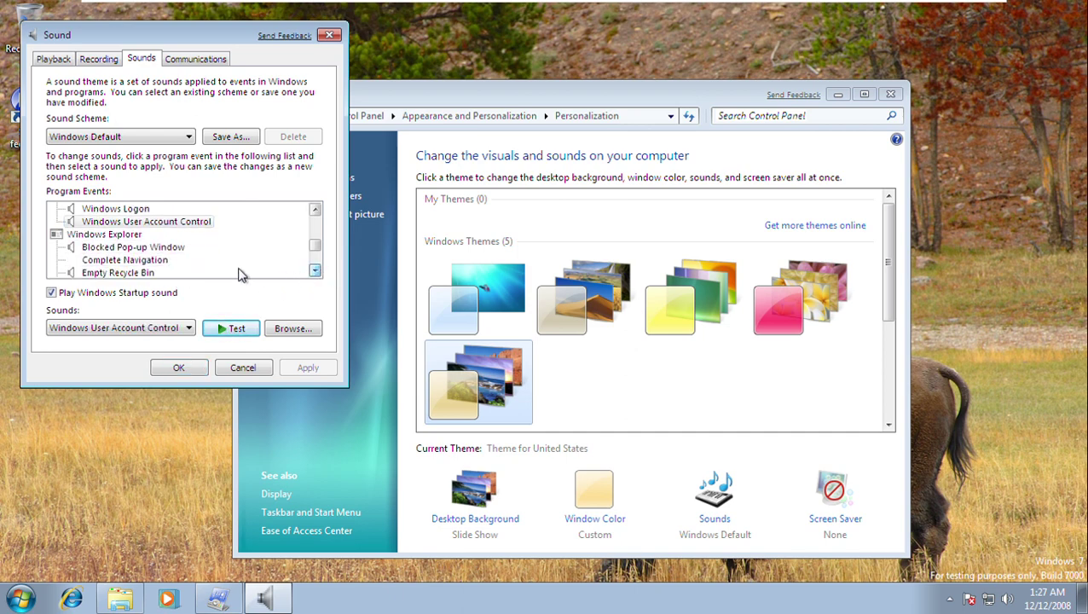
{"action": "left_click", "coordinate": [159, 246]}
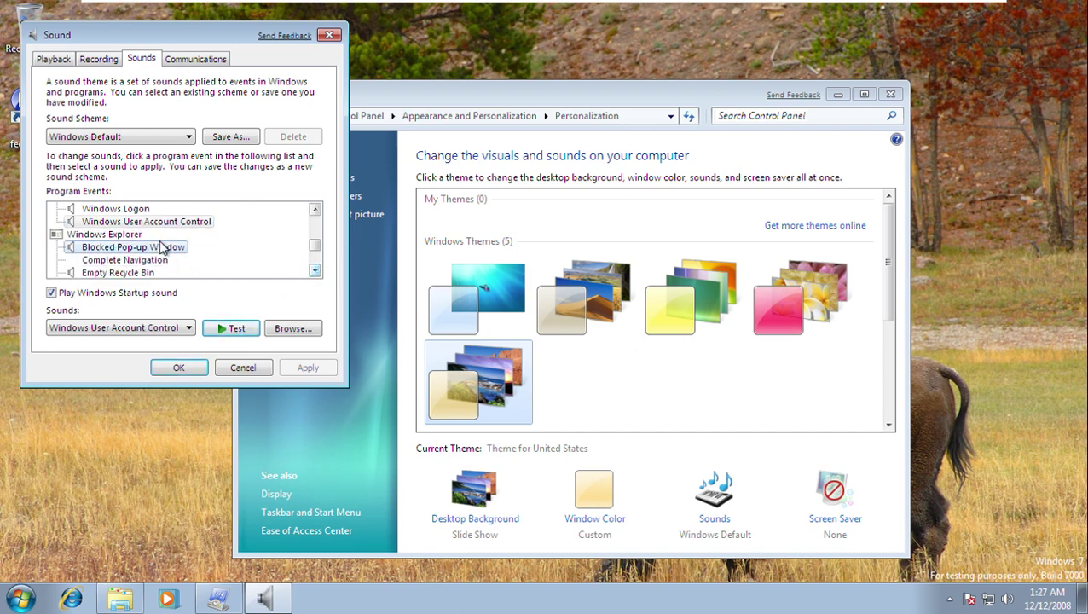
{"action": "left_click", "coordinate": [226, 329]}
{"action": "left_click", "coordinate": [118, 272]}
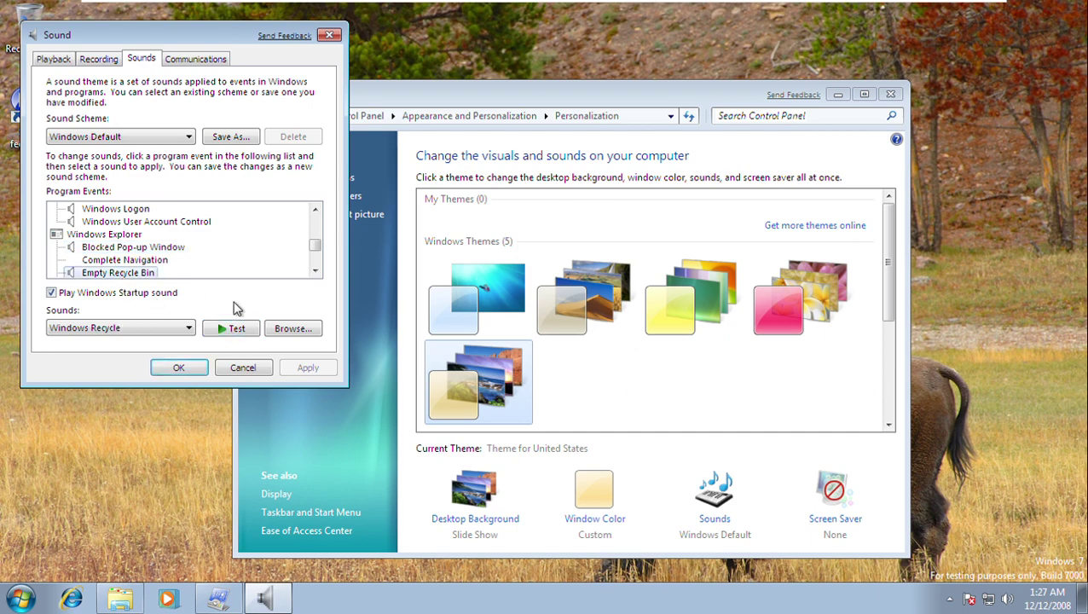
{"action": "left_click", "coordinate": [243, 328]}
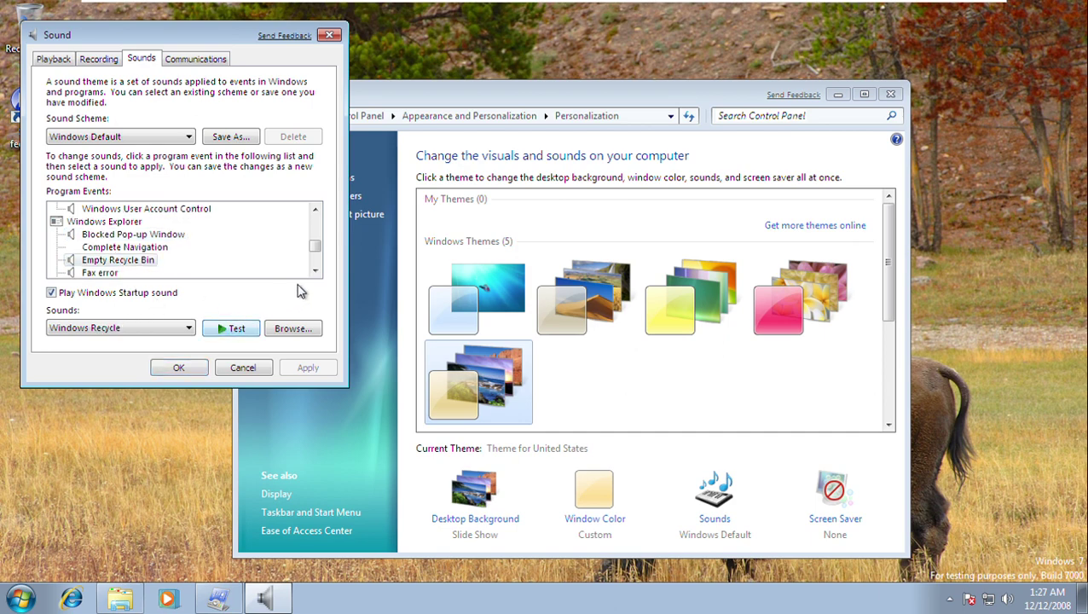
Test the sounds of the Fax error, Fax sent, and Feed Discovered events
{"action": "left_click", "coordinate": [115, 273]}
{"action": "left_click", "coordinate": [238, 327]}
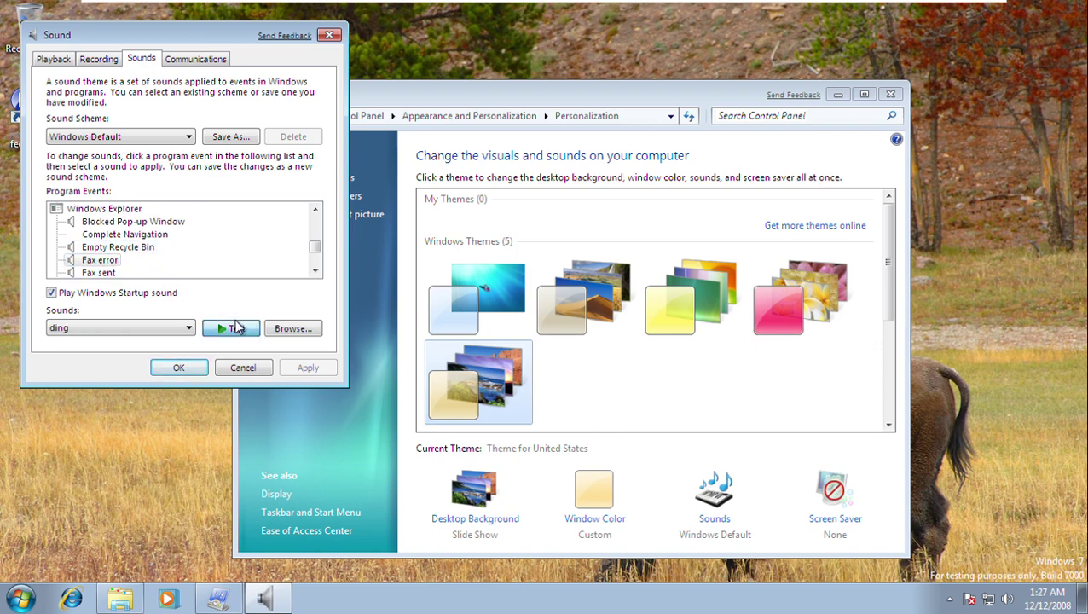
{"action": "left_click", "coordinate": [116, 273]}
{"action": "left_click", "coordinate": [219, 329]}
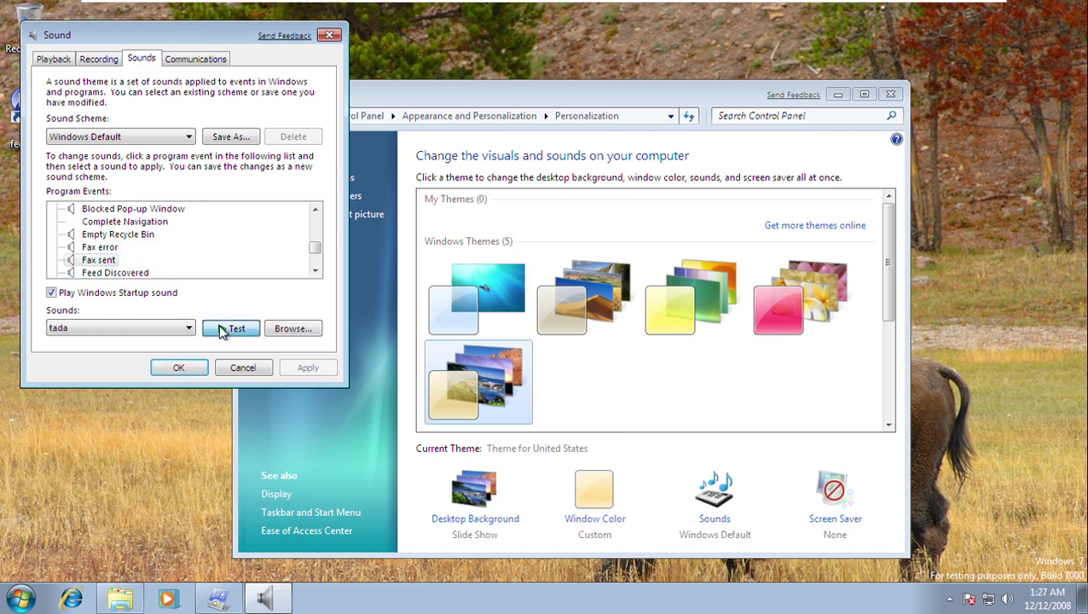
{"action": "left_click", "coordinate": [117, 273]}
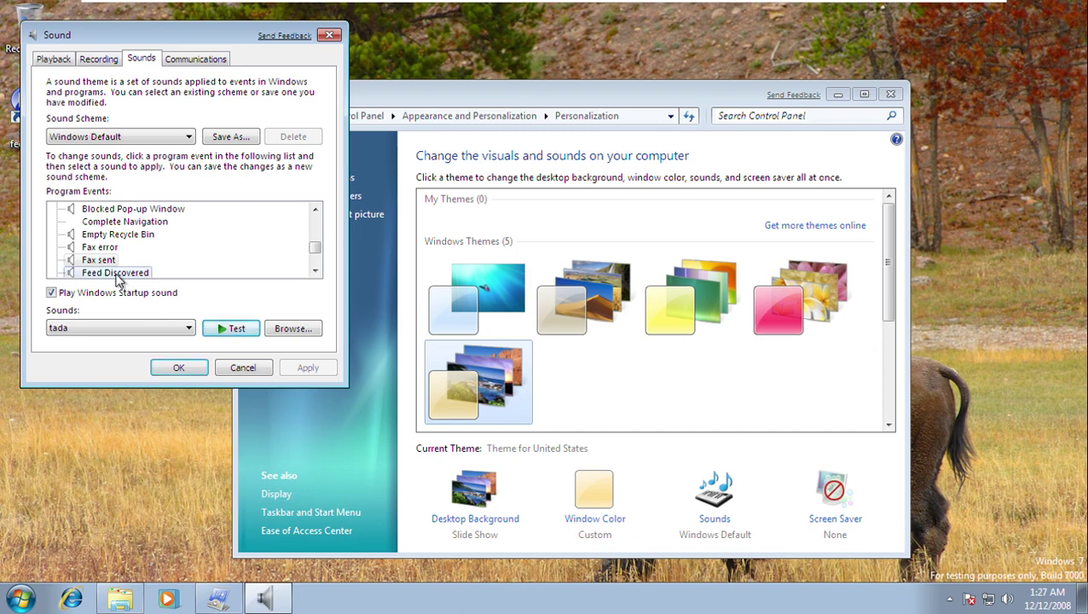
{"action": "left_click", "coordinate": [209, 328]}
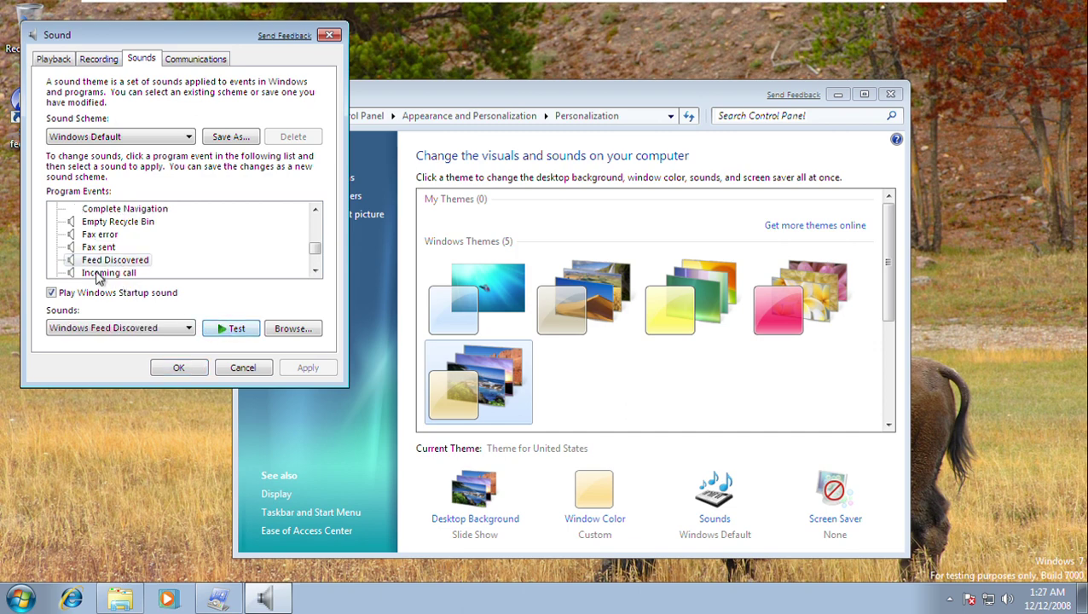
{"action": "left_click", "coordinate": [217, 327]}
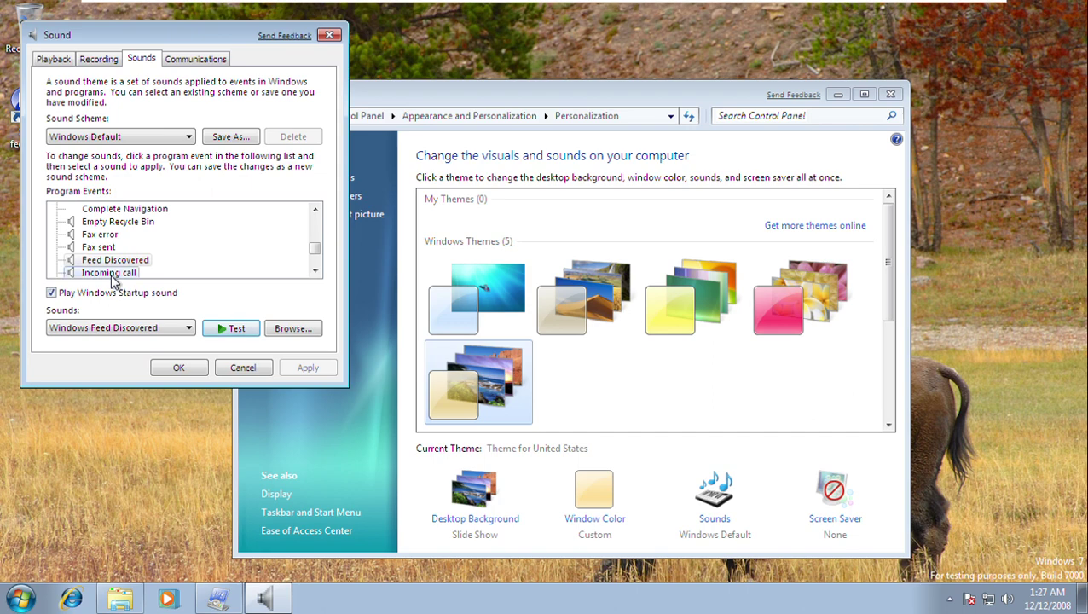
Test the sounds of the Incoming call, Information Bar, and Start Navigation events
{"action": "left_click", "coordinate": [111, 275]}
{"action": "left_click", "coordinate": [217, 331]}
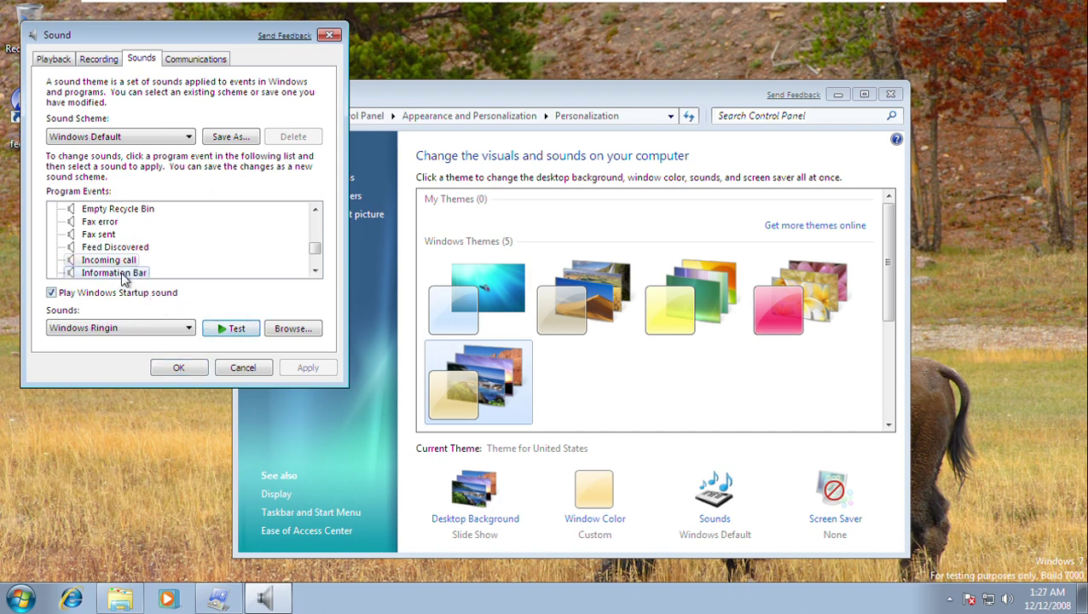
{"action": "left_click", "coordinate": [121, 273]}
{"action": "left_click", "coordinate": [230, 331]}
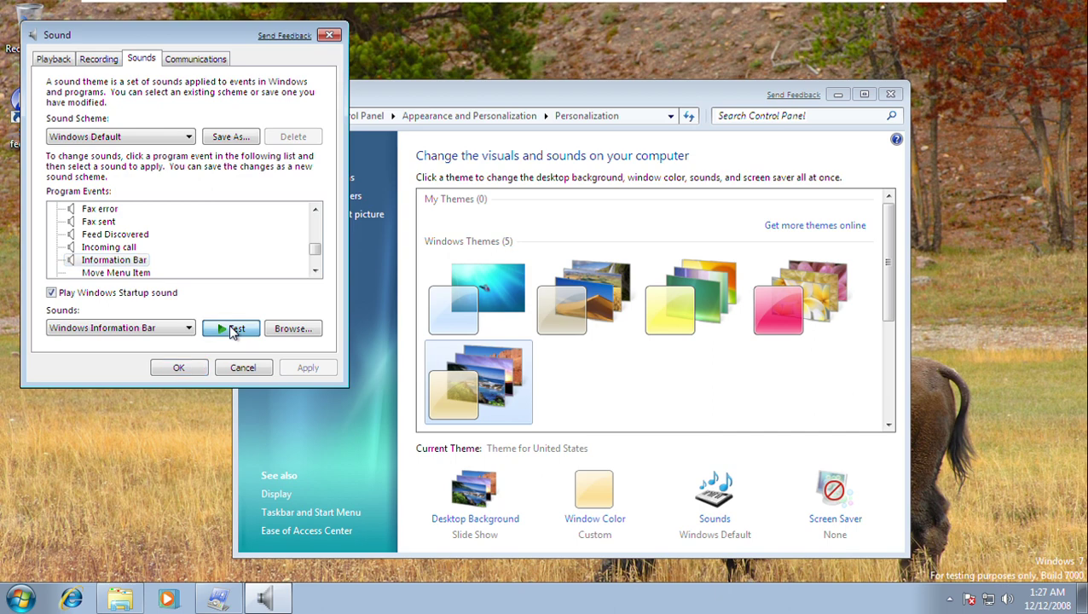
{"action": "left_click", "coordinate": [315, 270]}
{"action": "left_click", "coordinate": [315, 270]}
{"action": "left_click", "coordinate": [315, 270]}
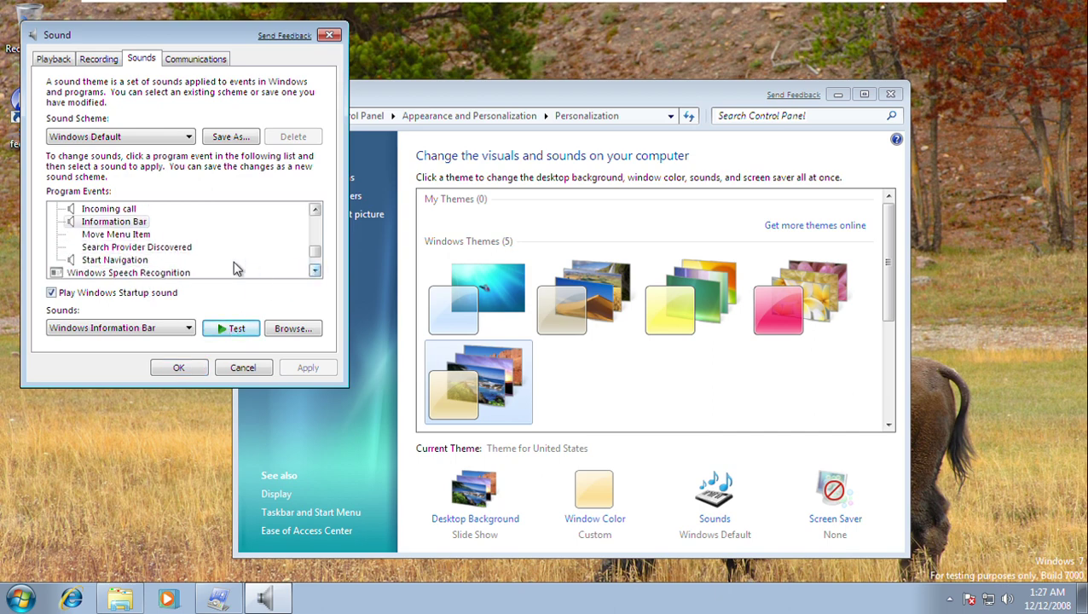
{"action": "left_click", "coordinate": [115, 260]}
{"action": "left_click", "coordinate": [232, 328]}
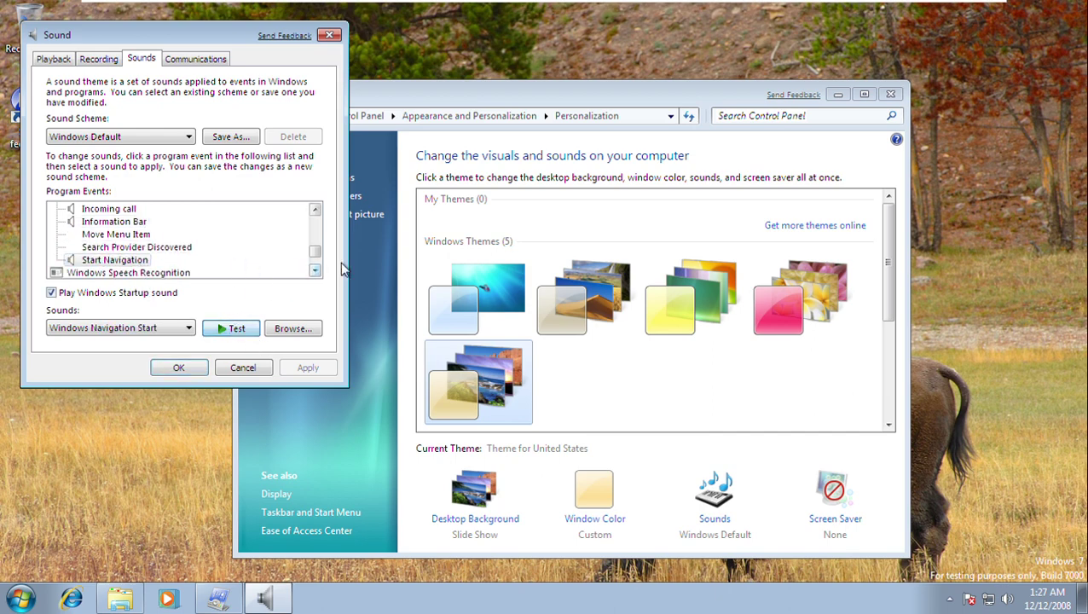
Test the Windows Speech Recognition sounds for the Disambiguation Numbers, Disambiguation Panel, and Misrecognition events
{"action": "left_click", "coordinate": [315, 270]}
{"action": "left_click", "coordinate": [315, 270]}
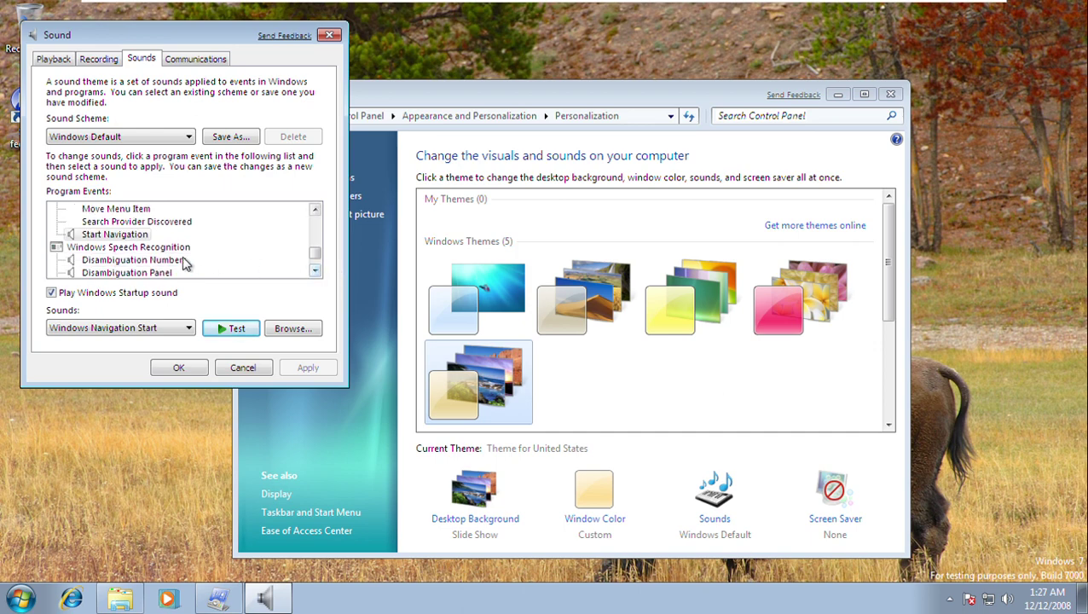
{"action": "left_click", "coordinate": [183, 263]}
{"action": "left_click", "coordinate": [223, 330]}
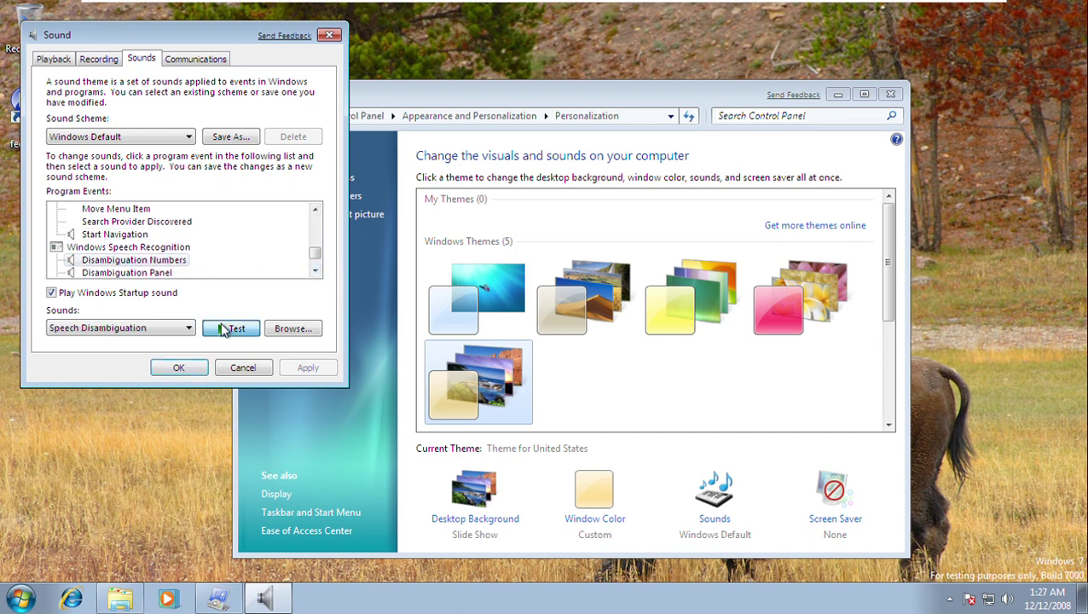
{"action": "left_click", "coordinate": [143, 273]}
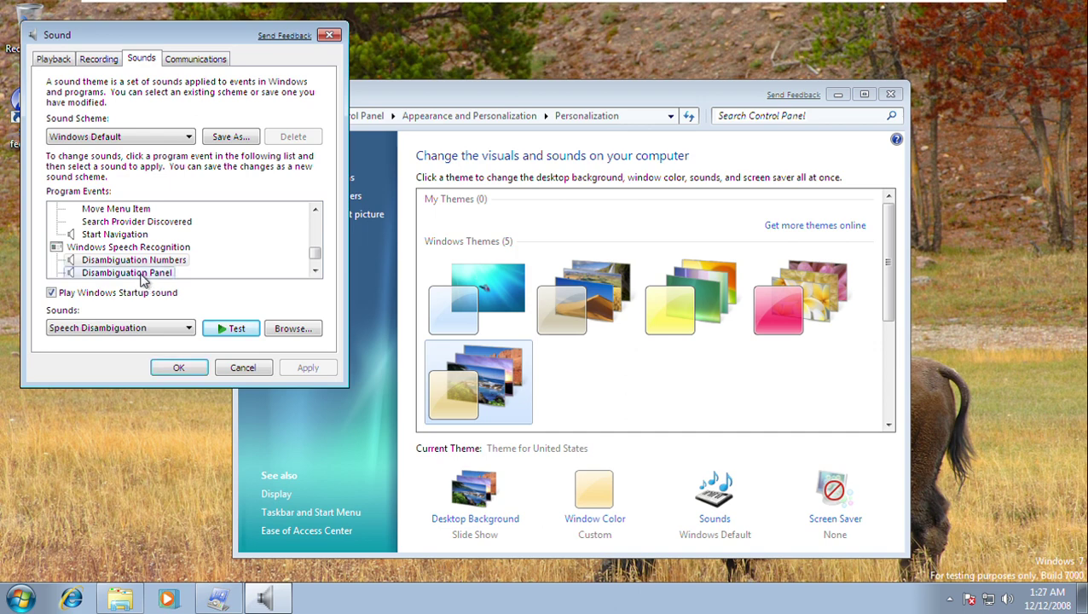
{"action": "left_click", "coordinate": [237, 329]}
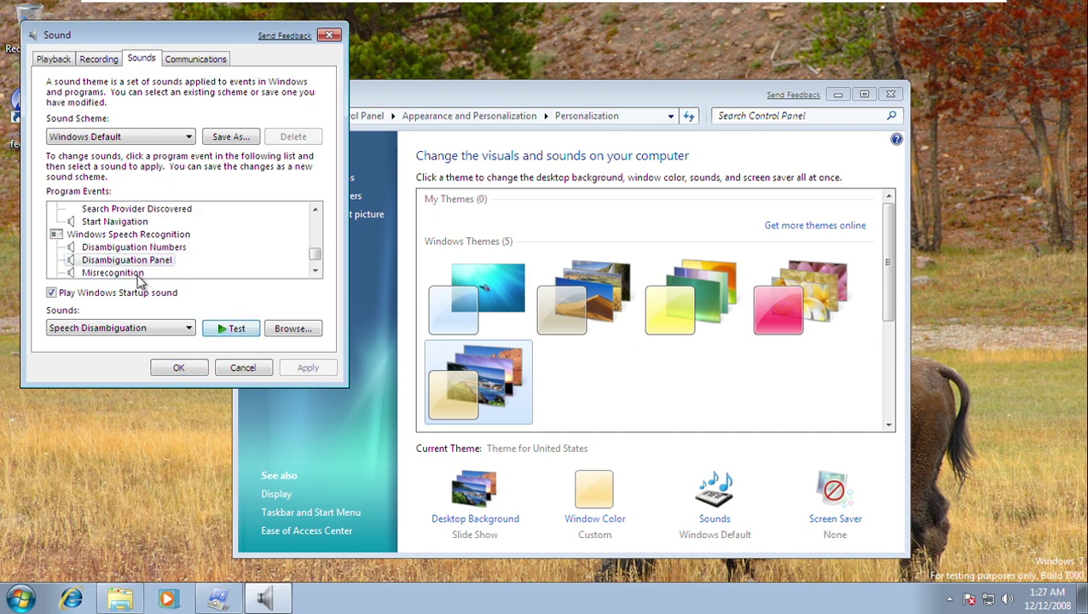
{"action": "left_click", "coordinate": [137, 275]}
{"action": "left_click", "coordinate": [226, 329]}
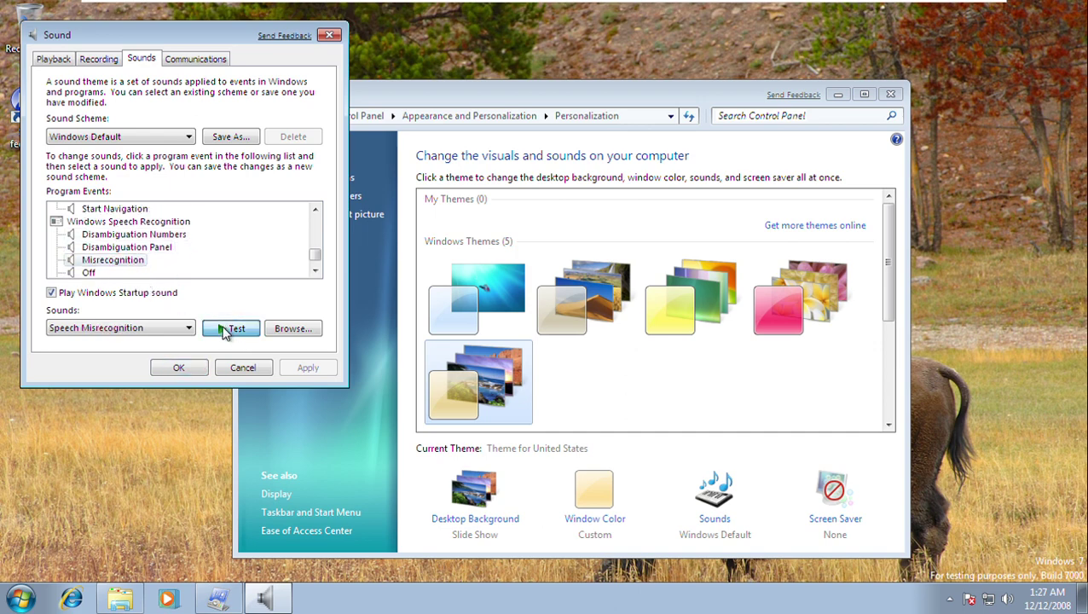
Test the Windows Speech Recognition sounds for the Off, On, and Sleep events
{"action": "left_click", "coordinate": [97, 269]}
{"action": "left_click", "coordinate": [226, 331]}
{"action": "left_click", "coordinate": [89, 273]}
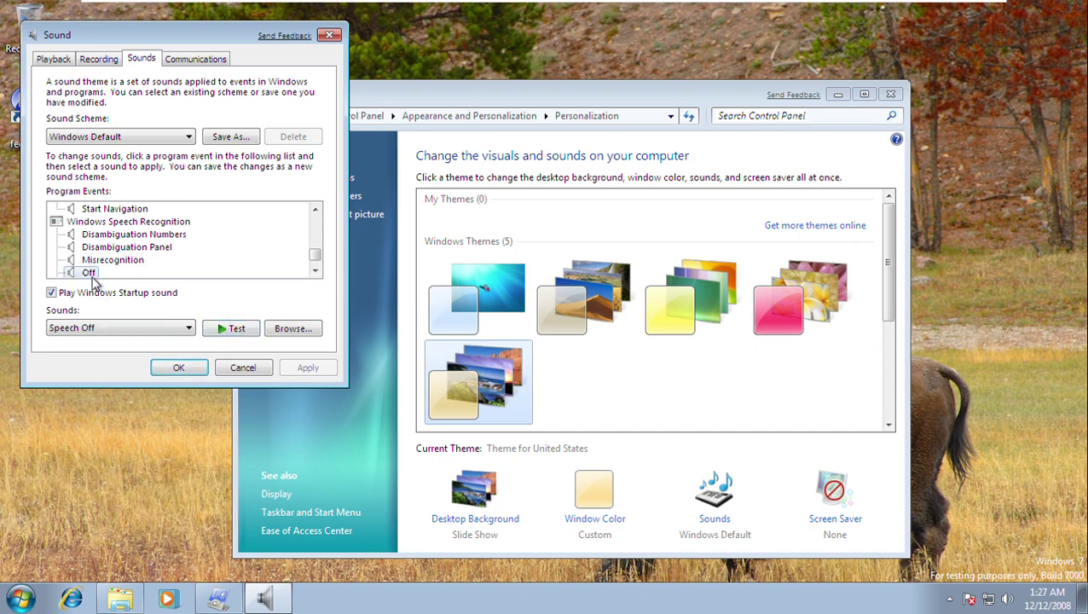
{"action": "left_click", "coordinate": [221, 328]}
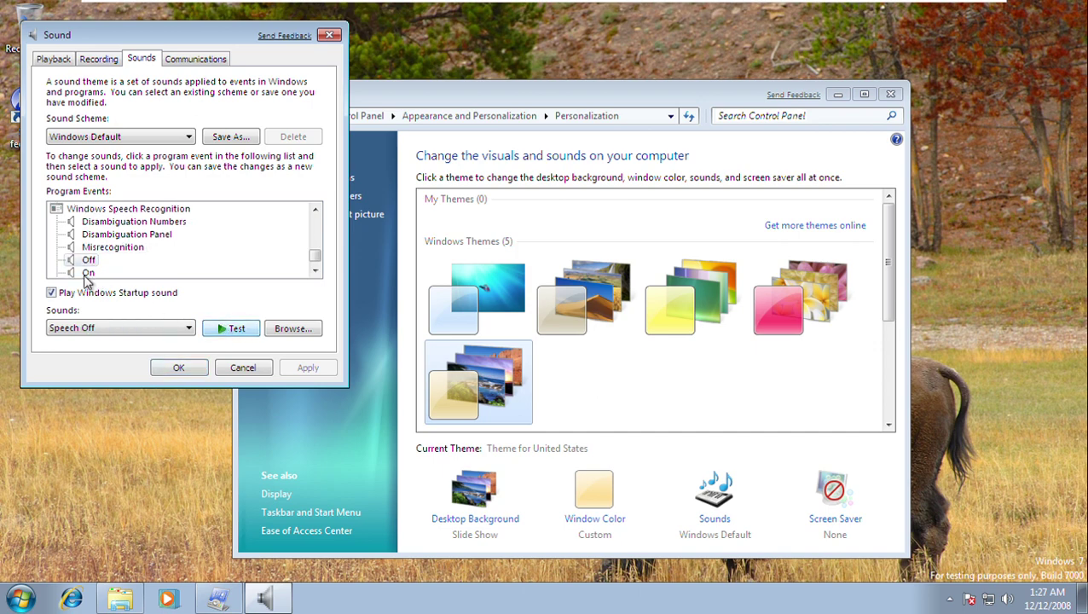
{"action": "left_click", "coordinate": [214, 331]}
{"action": "left_click", "coordinate": [92, 273]}
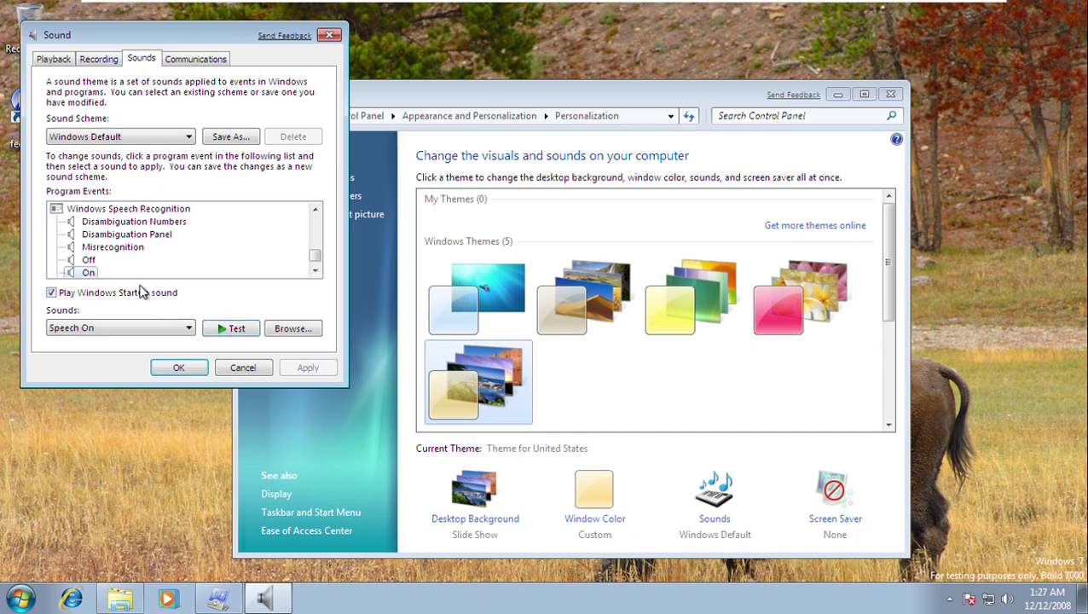
{"action": "left_click", "coordinate": [241, 331]}
{"action": "left_click", "coordinate": [92, 273]}
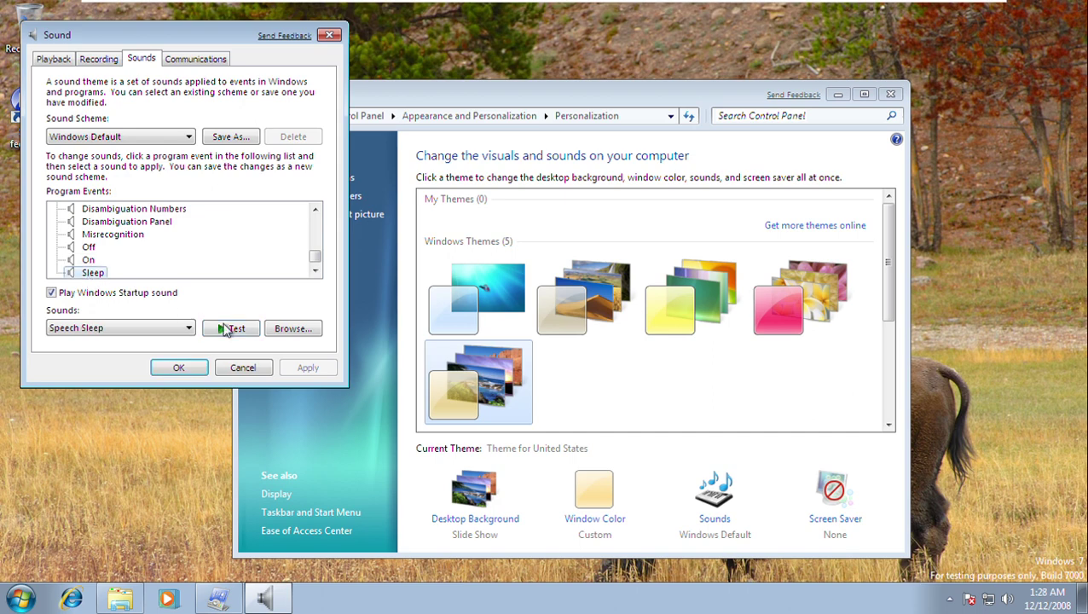
{"action": "left_click", "coordinate": [234, 331]}
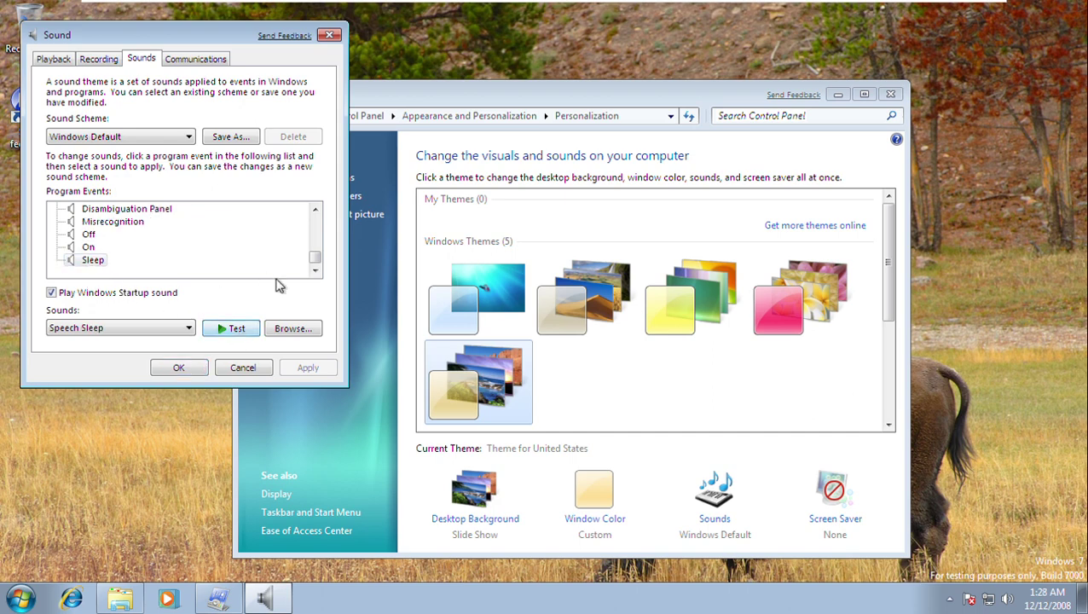
Cancel the Sound settings and minimize the Personalization window to clear the desktop
{"action": "left_click", "coordinate": [258, 369]}
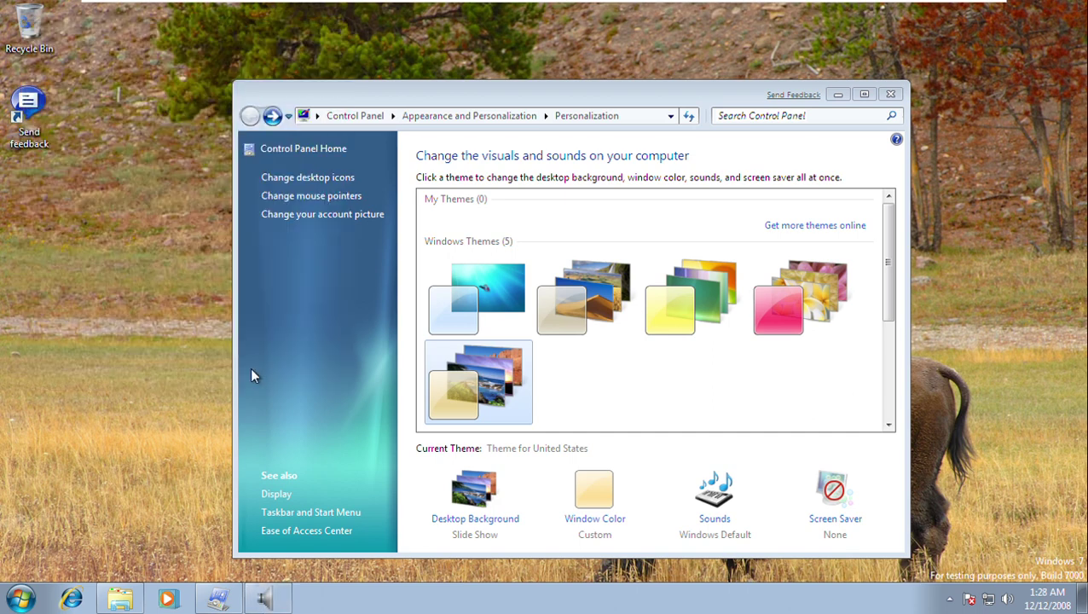
{"action": "left_click", "coordinate": [839, 94]}
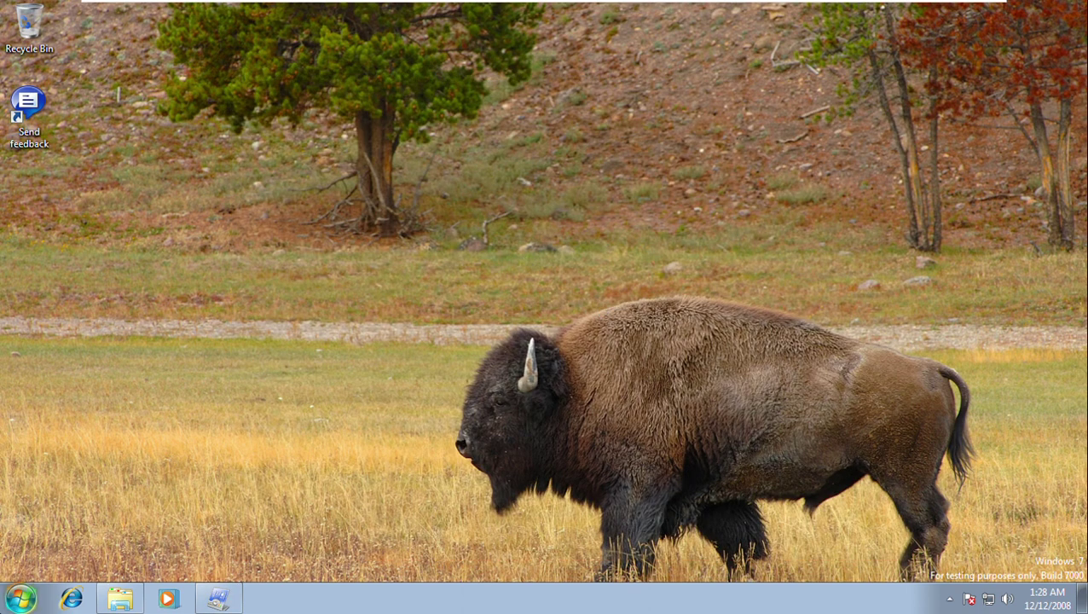
Launch Windows Media Center and dismiss the video memory warning
{"action": "left_click", "coordinate": [20, 598]}
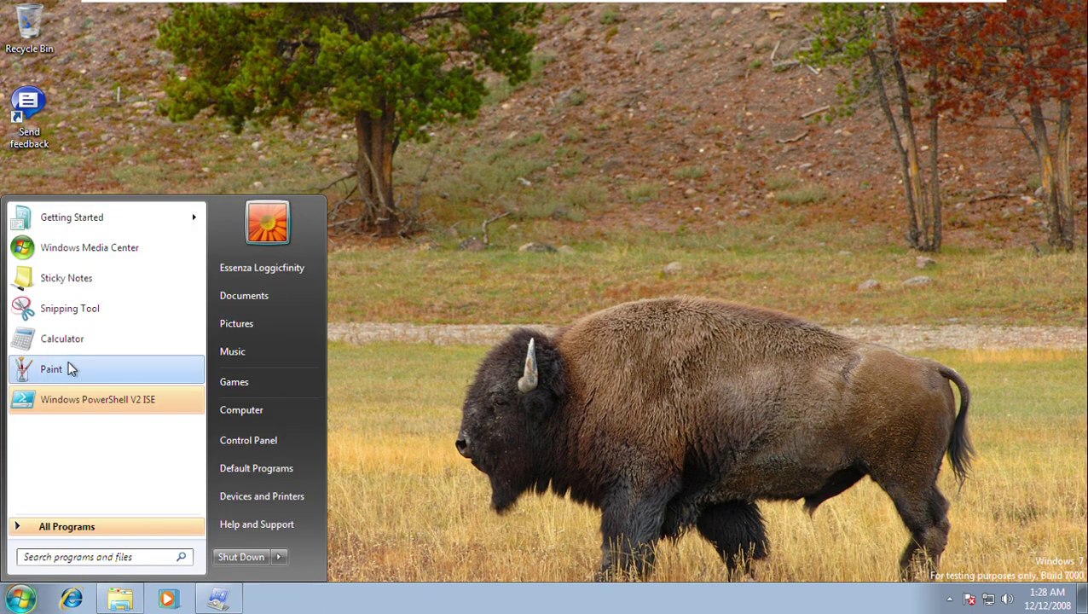
{"action": "left_click", "coordinate": [73, 251]}
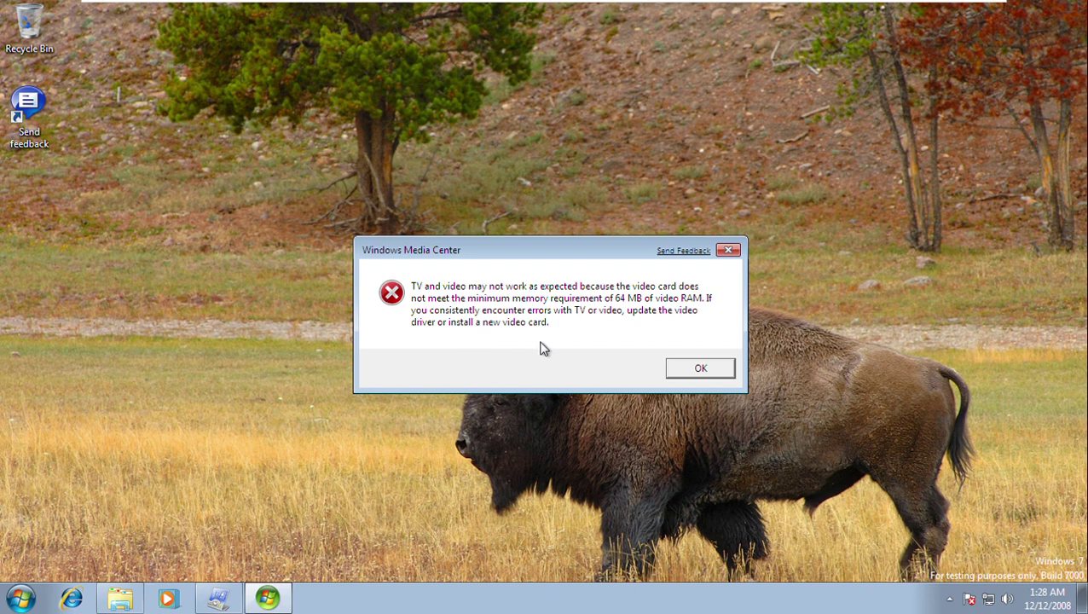
{"action": "left_click", "coordinate": [695, 369]}
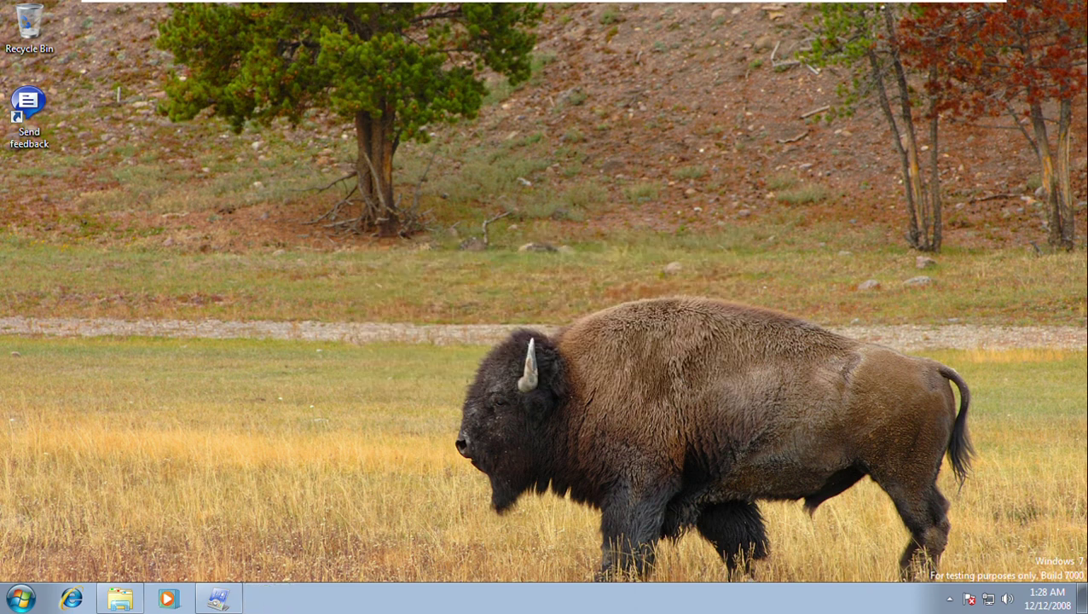
Launch Internet Explorer, and bring Windows Media Center to the front at full screen
{"action": "left_click", "coordinate": [21, 598]}
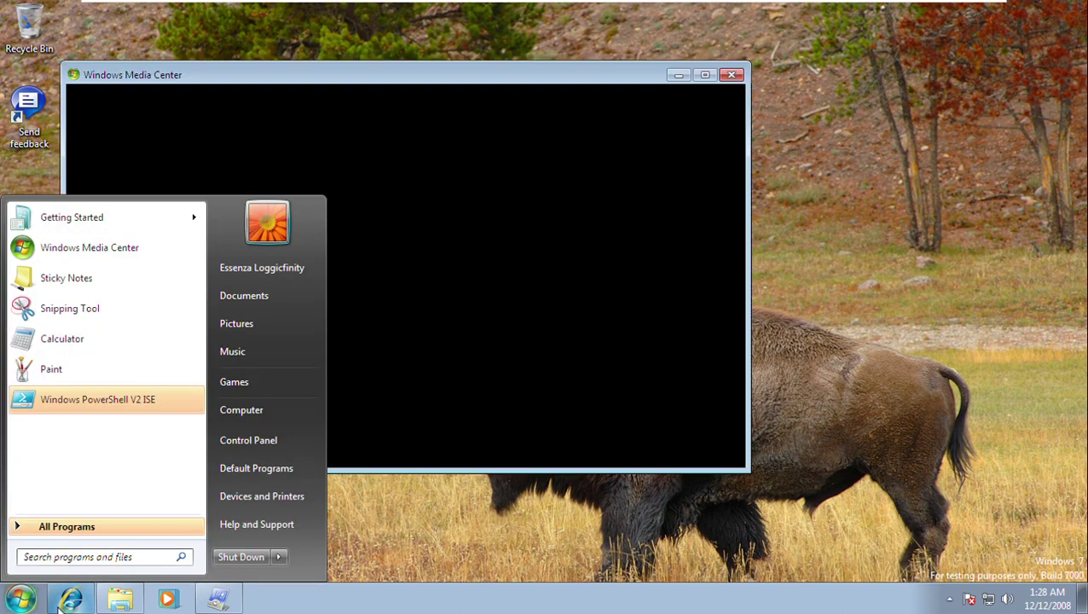
{"action": "left_click", "coordinate": [68, 599]}
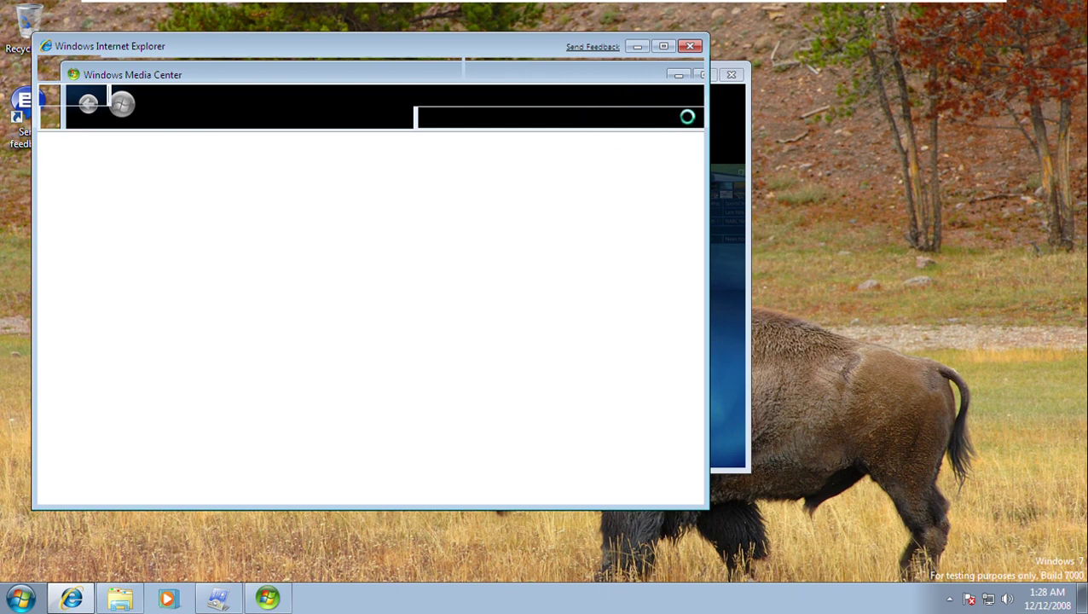
{"action": "left_click", "coordinate": [720, 128]}
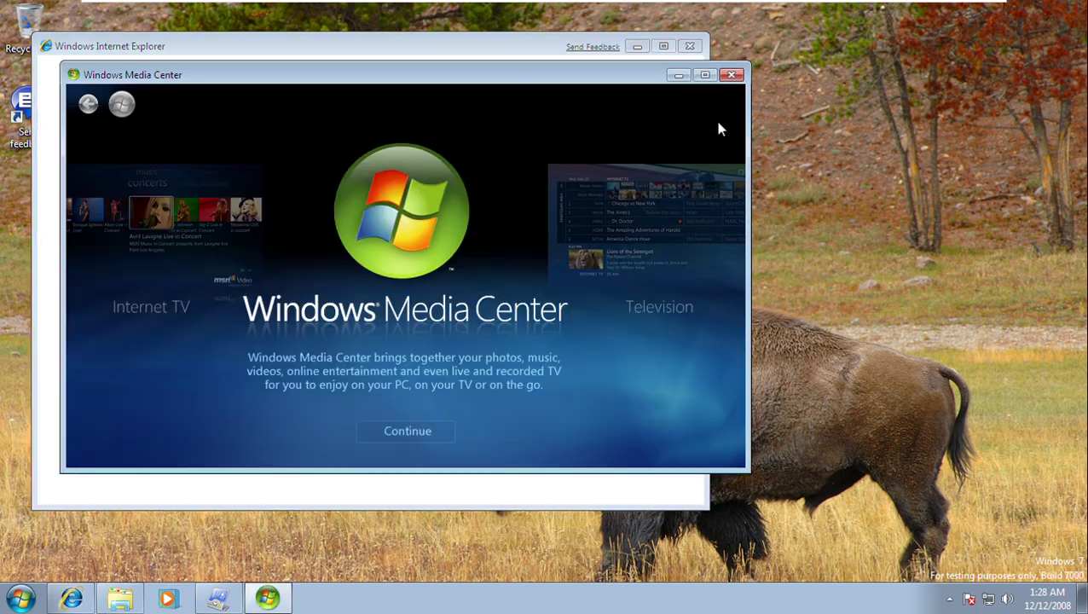
{"action": "left_click", "coordinate": [706, 75]}
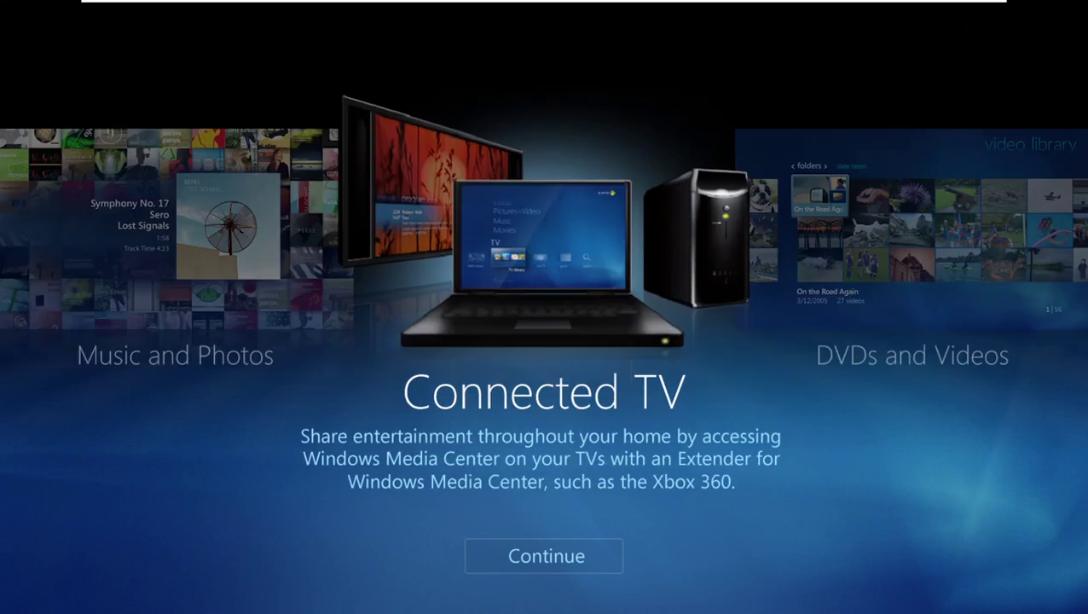
Switch to Internet Explorer and dismiss its Internet Explorer 8 setup wizard
{"action": "key", "text": "alt+Tab"}
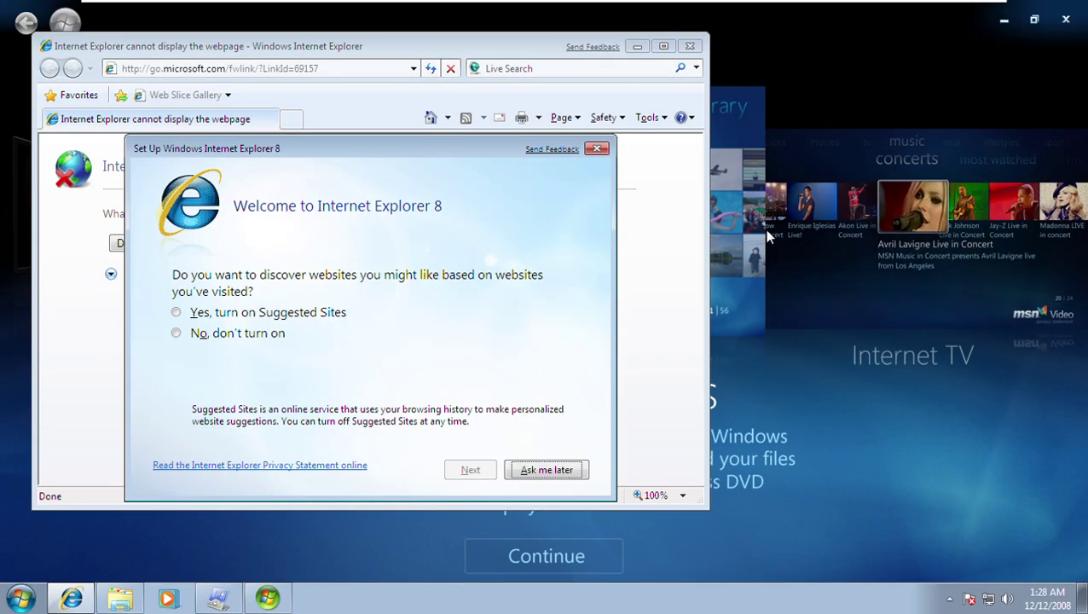
{"action": "left_click", "coordinate": [596, 150]}
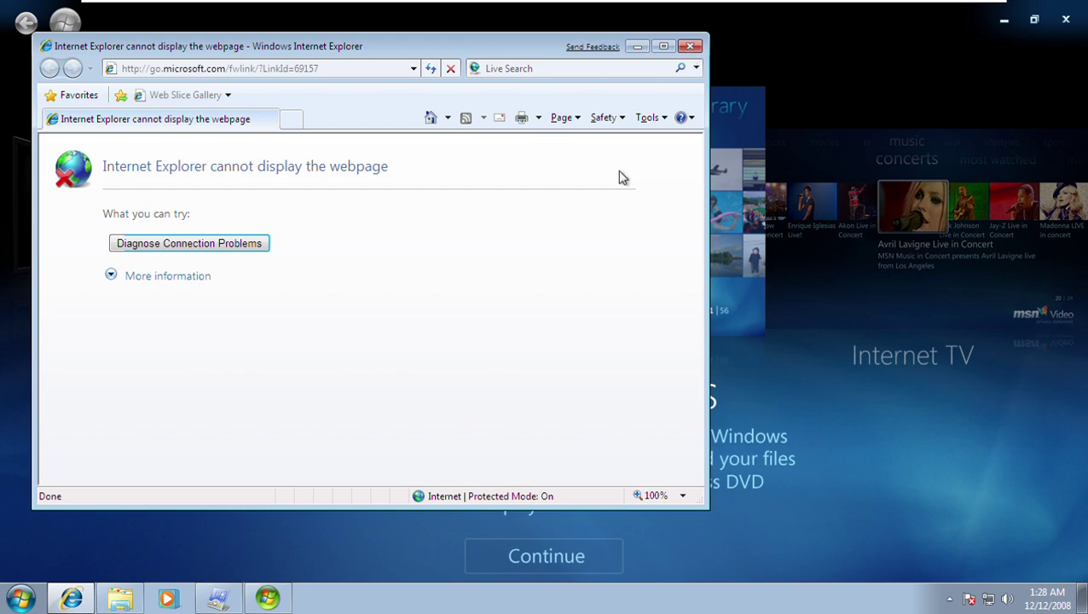
Switch back to Windows Media Center, continue past the welcome screen, and set it up with the Express option
{"action": "left_click", "coordinate": [271, 598]}
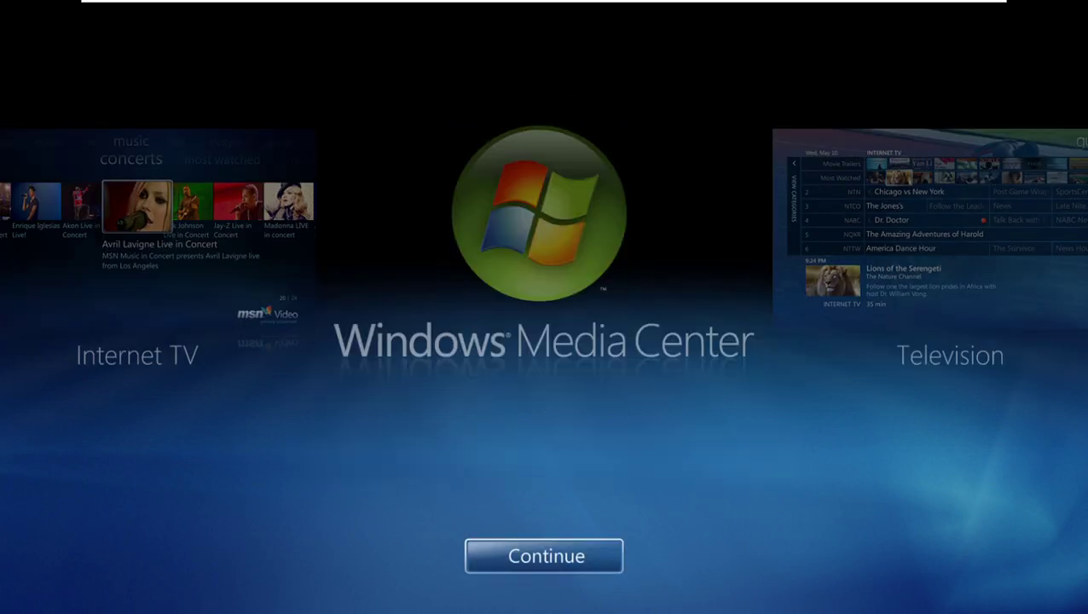
{"action": "key", "text": "Return"}
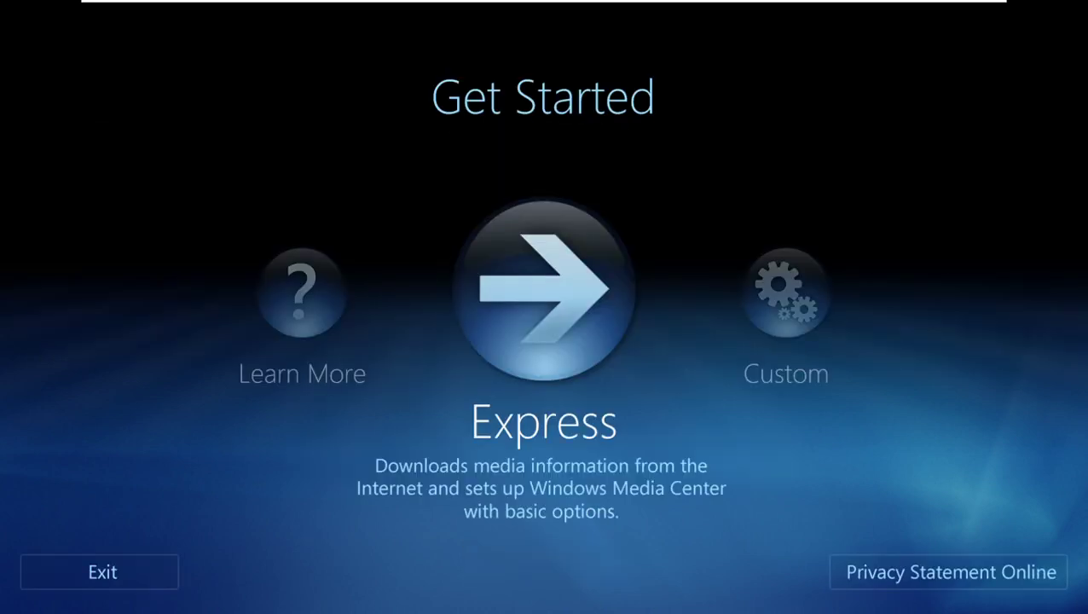
{"action": "key", "text": "Return"}
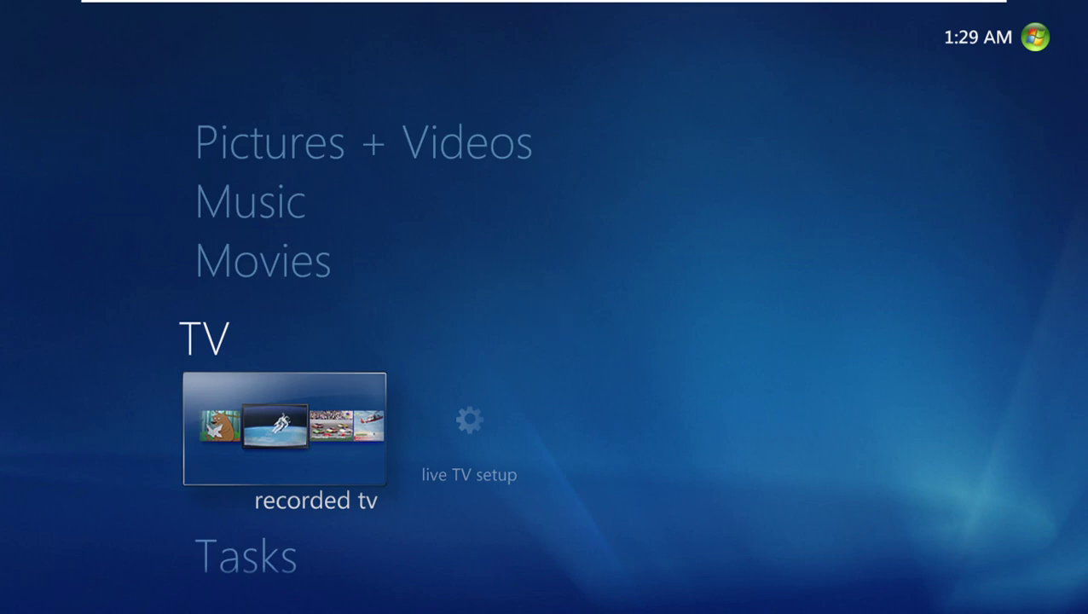
Go to the Tasks category on the start screen and look through its entries, from media only to shutdown
{"action": "key", "text": "Up"}
{"action": "key", "text": "Up"}
{"action": "key", "text": "Up"}
{"action": "key", "text": "Up"}
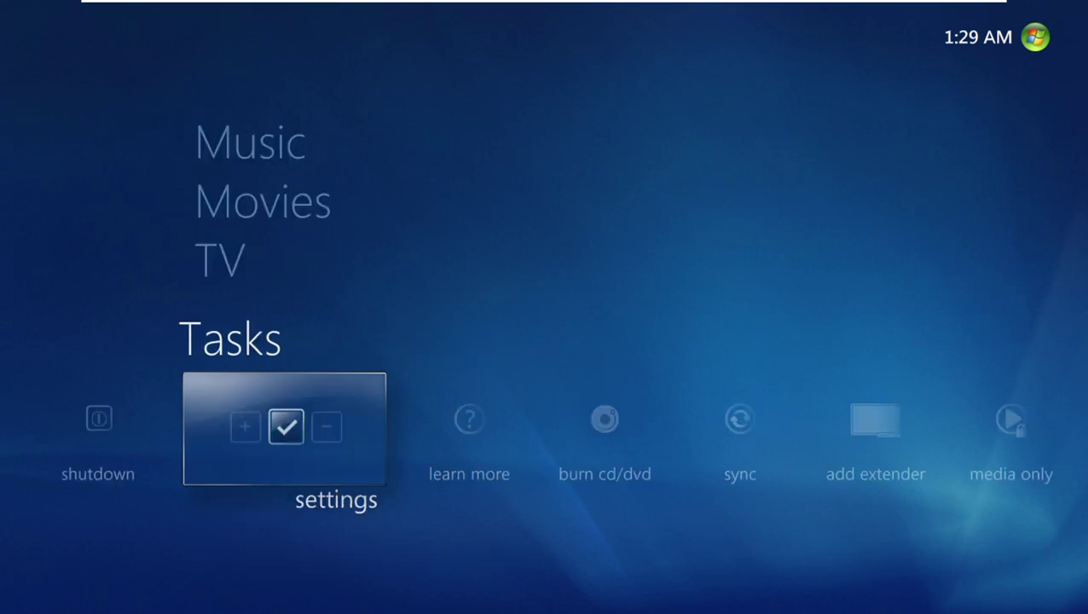
{"action": "key", "text": "Right"}
{"action": "key", "text": "Right"}
{"action": "key", "text": "Right"}
{"action": "key", "text": "Right"}
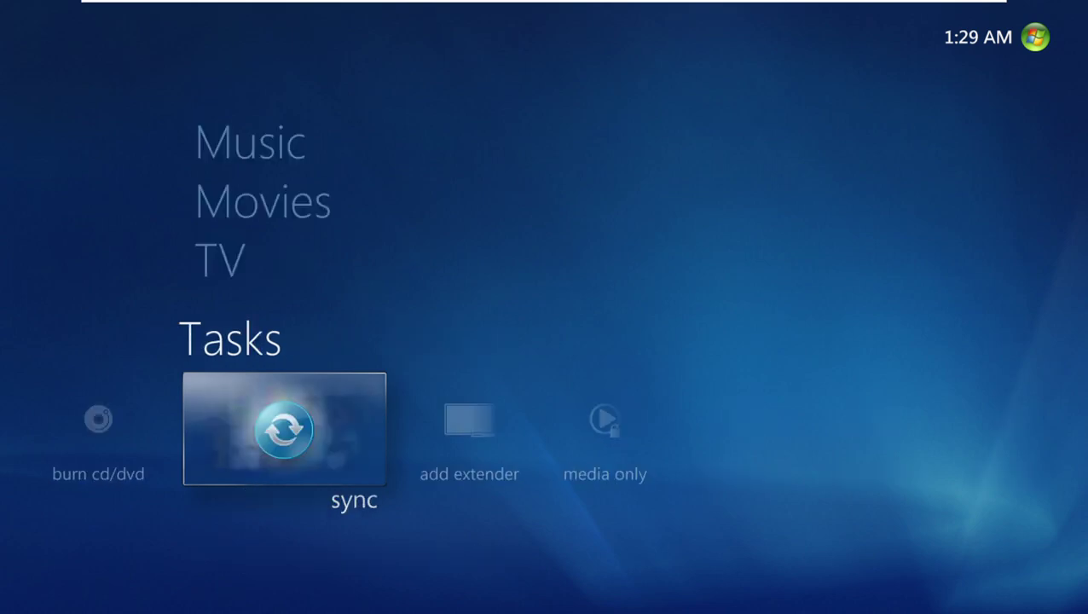
{"action": "key", "text": "Right"}
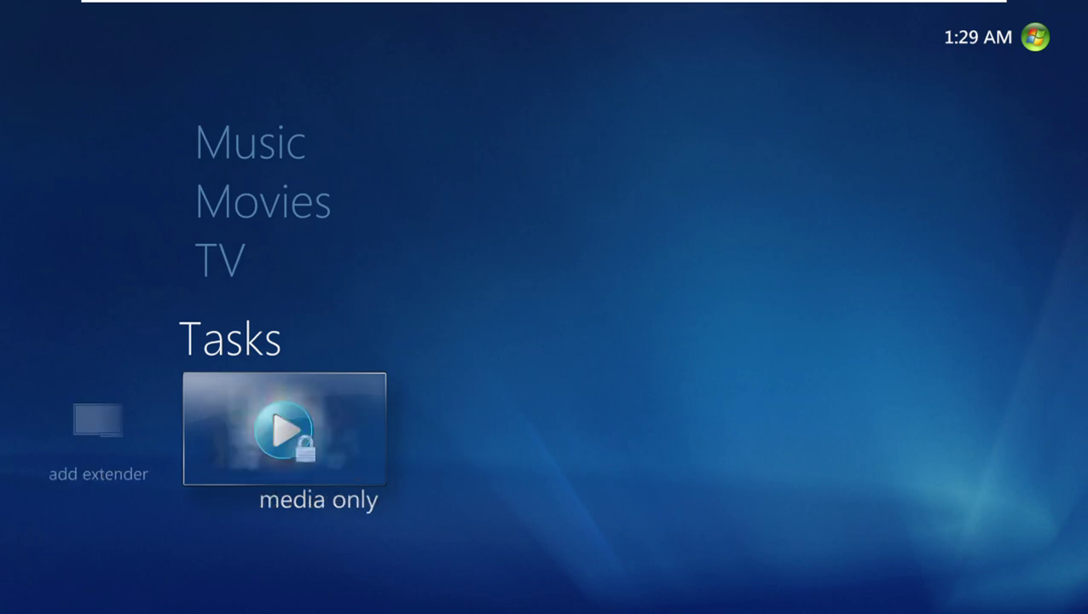
{"action": "key", "text": "Left"}
{"action": "key", "text": "Left"}
{"action": "key", "text": "Left"}
{"action": "key", "text": "Left"}
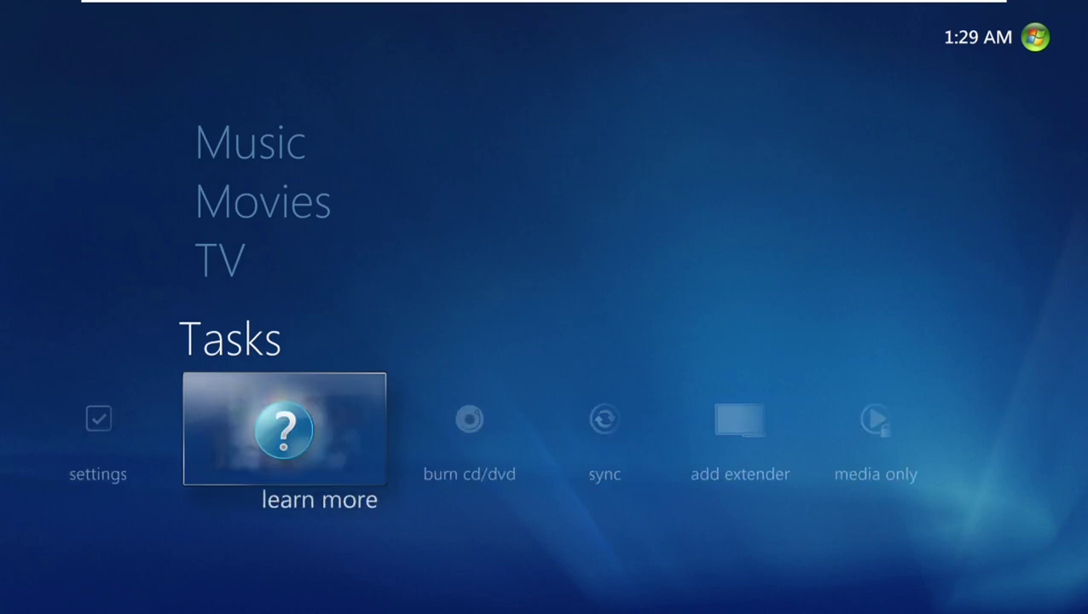
{"action": "key", "text": "Left"}
{"action": "key", "text": "Left"}
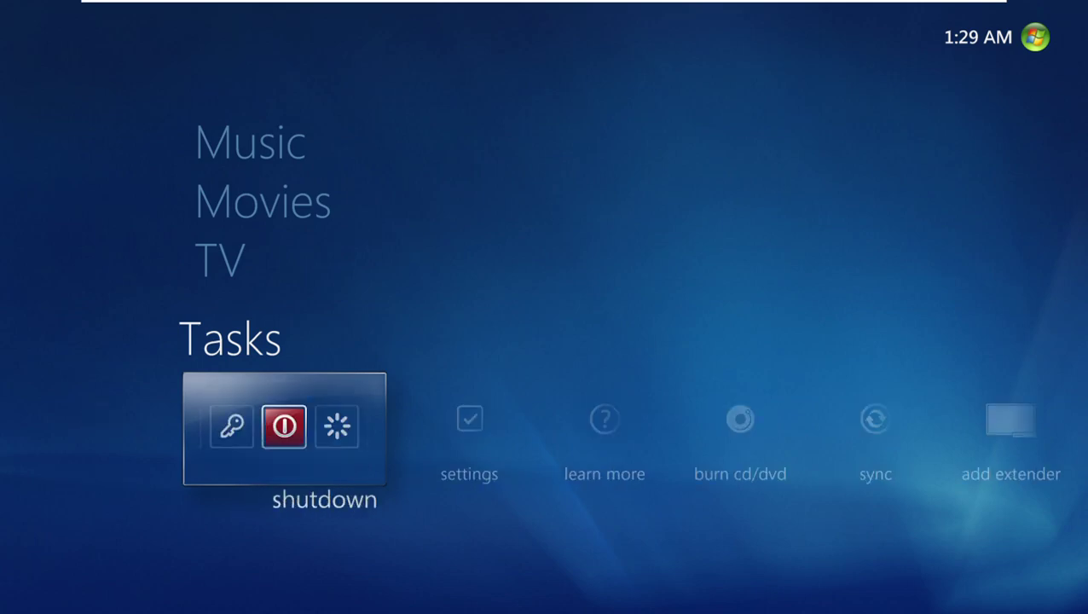
Open the General category of the Windows Media Center settings
{"action": "key", "text": "Right"}
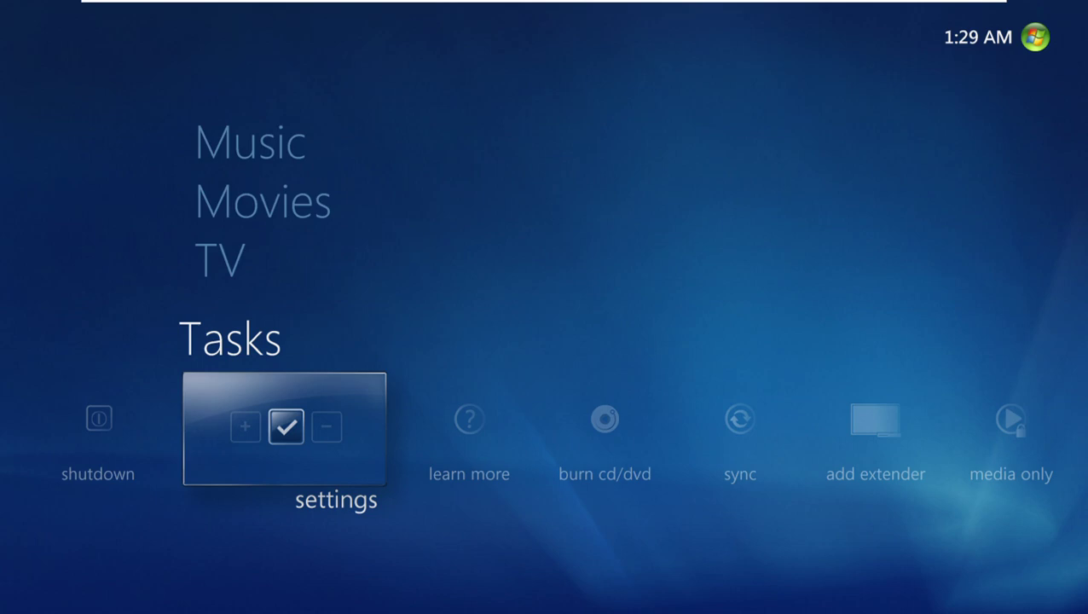
{"action": "key", "text": "Return"}
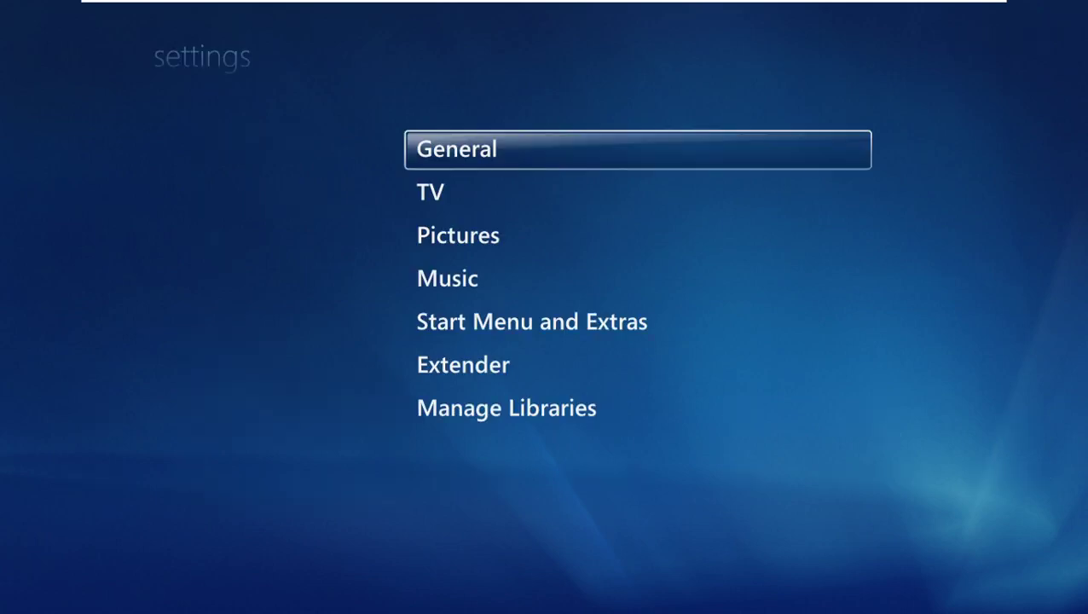
{"action": "key", "text": "Down"}
{"action": "key", "text": "Up"}
{"action": "key", "text": "Return"}
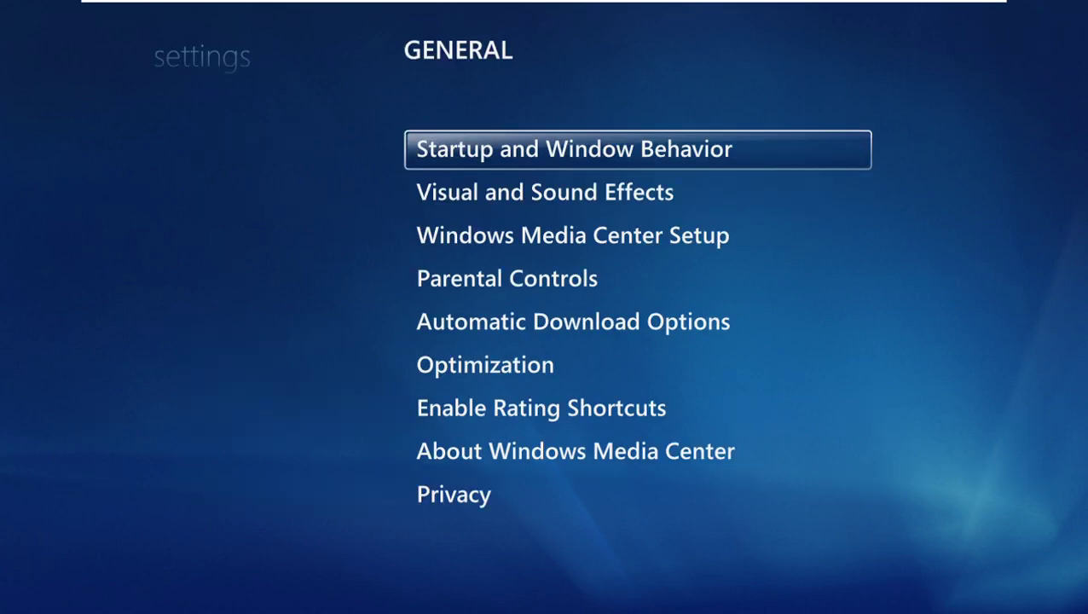
Look through the General settings and view the Software Version page under About Windows Media Center
{"action": "key", "text": "Down"}
{"action": "key", "text": "Down"}
{"action": "key", "text": "Down"}
{"action": "key", "text": "Down"}
{"action": "key", "text": "Down"}
{"action": "key", "text": "Down"}
{"action": "key", "text": "Down"}
{"action": "key", "text": "Down"}
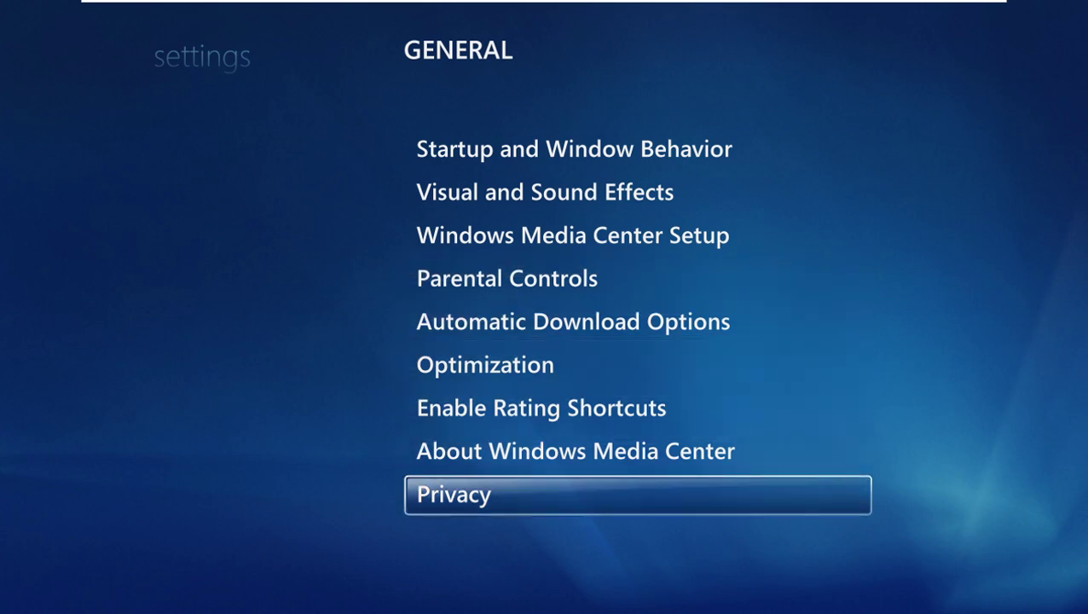
{"action": "key", "text": "Up"}
{"action": "key", "text": "Return"}
{"action": "key", "text": "Return"}
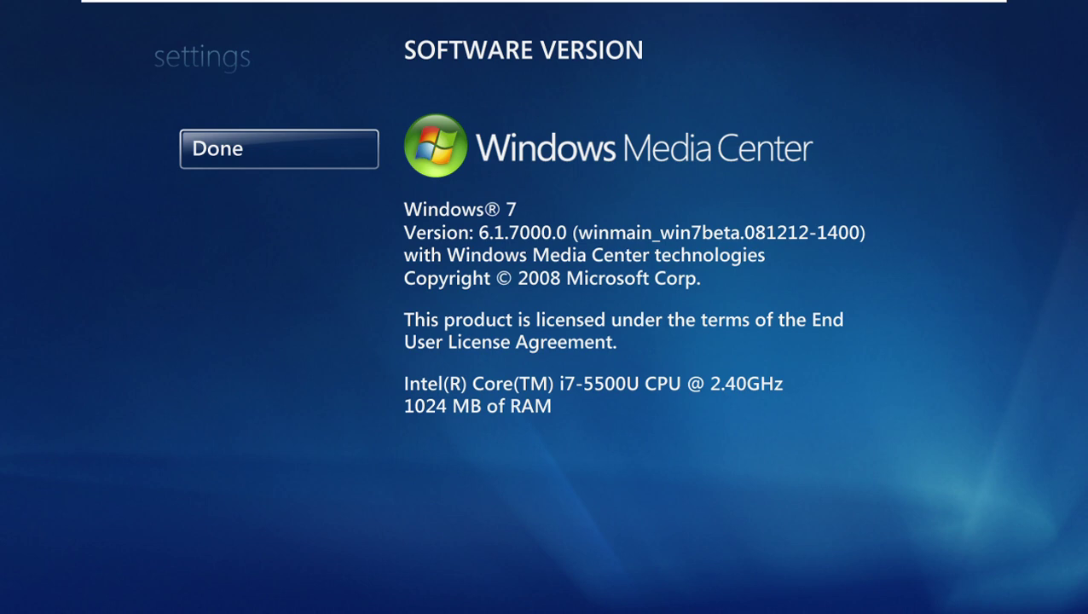
Leave the Software Version page and go back through the settings to the Media Center start screen
{"action": "key", "text": "Return"}
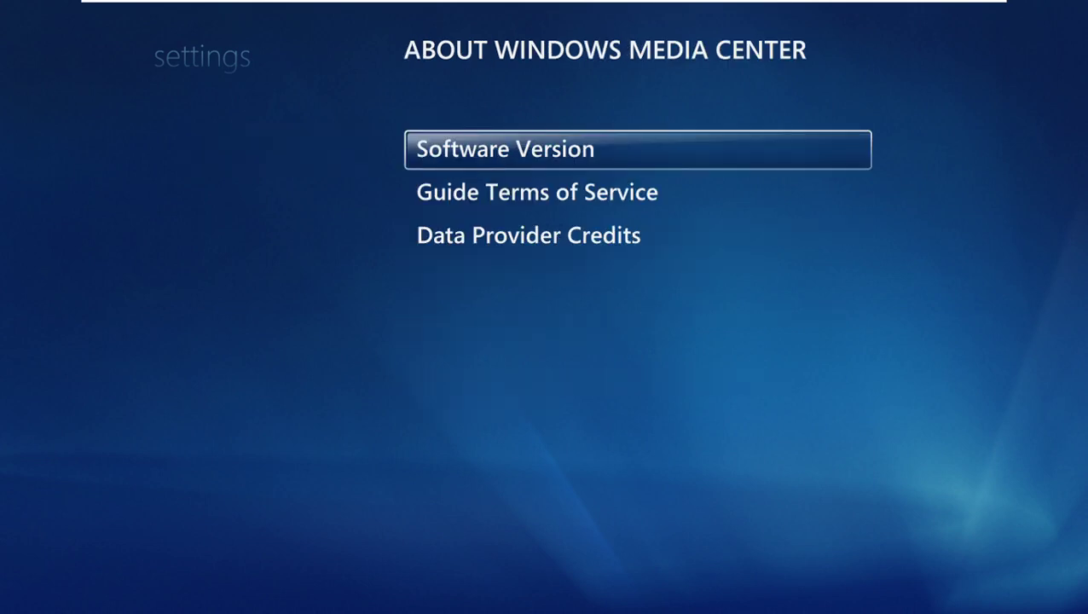
{"action": "key", "text": "BackSpace"}
{"action": "key", "text": "BackSpace"}
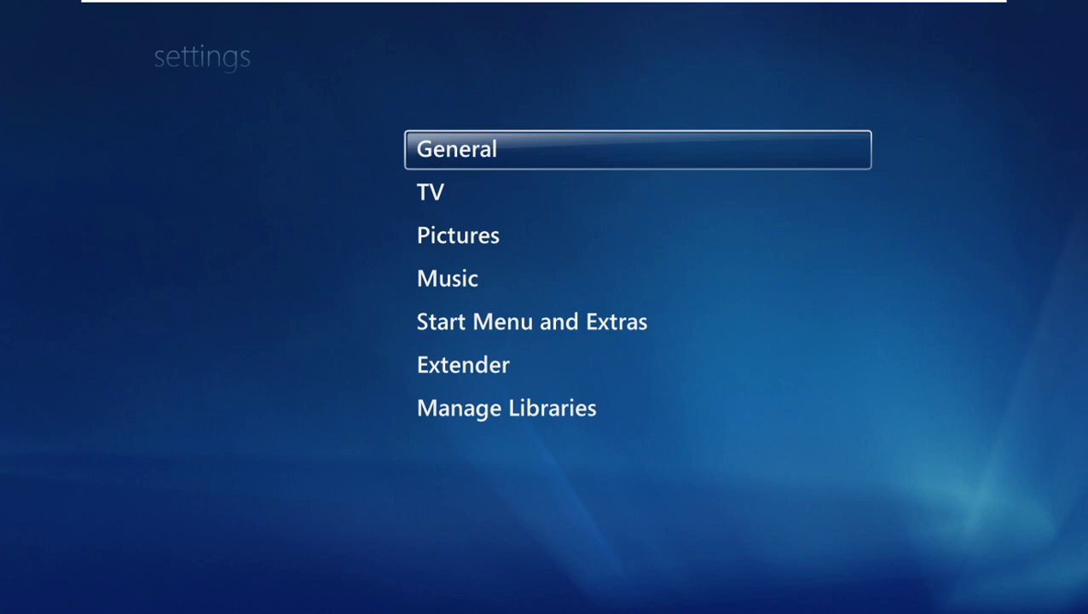
{"action": "key", "text": "BackSpace"}
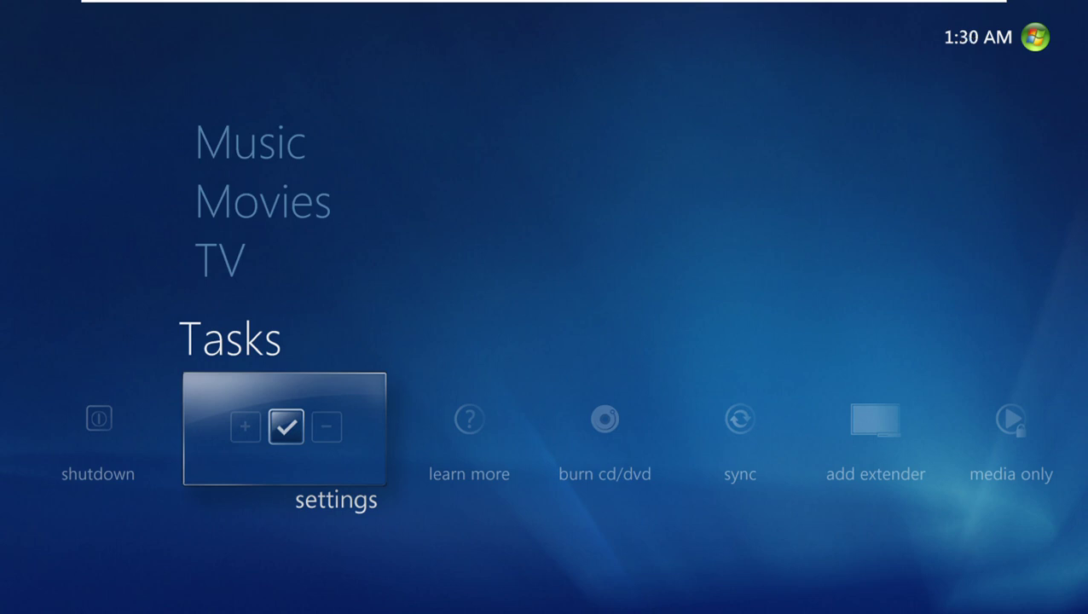
Close Windows Media Center and minimize the Internet Explorer window
{"action": "key", "text": "Left"}
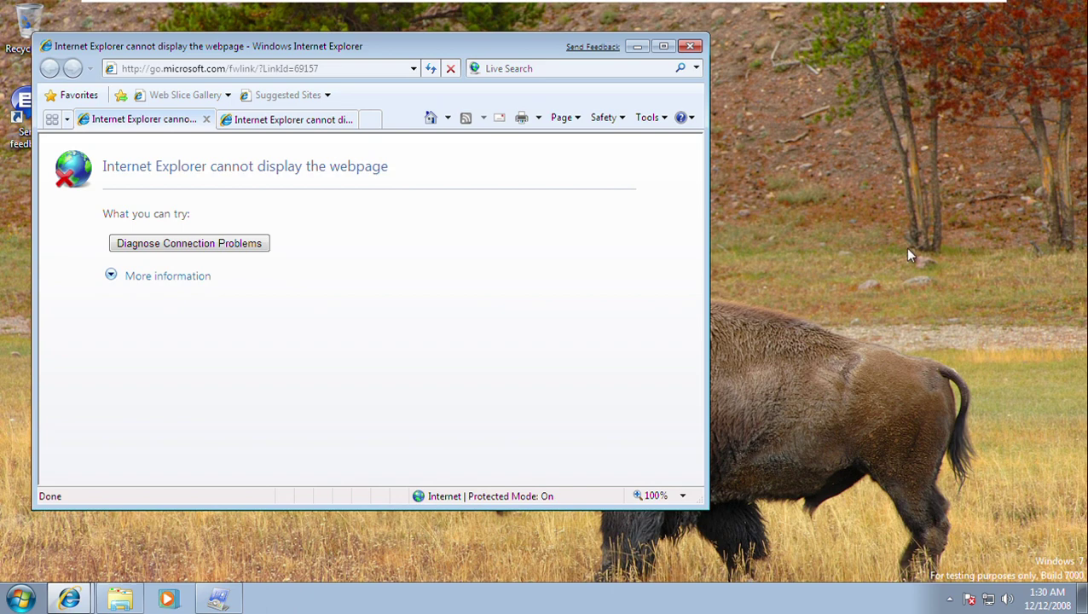
{"action": "left_click", "coordinate": [632, 52]}
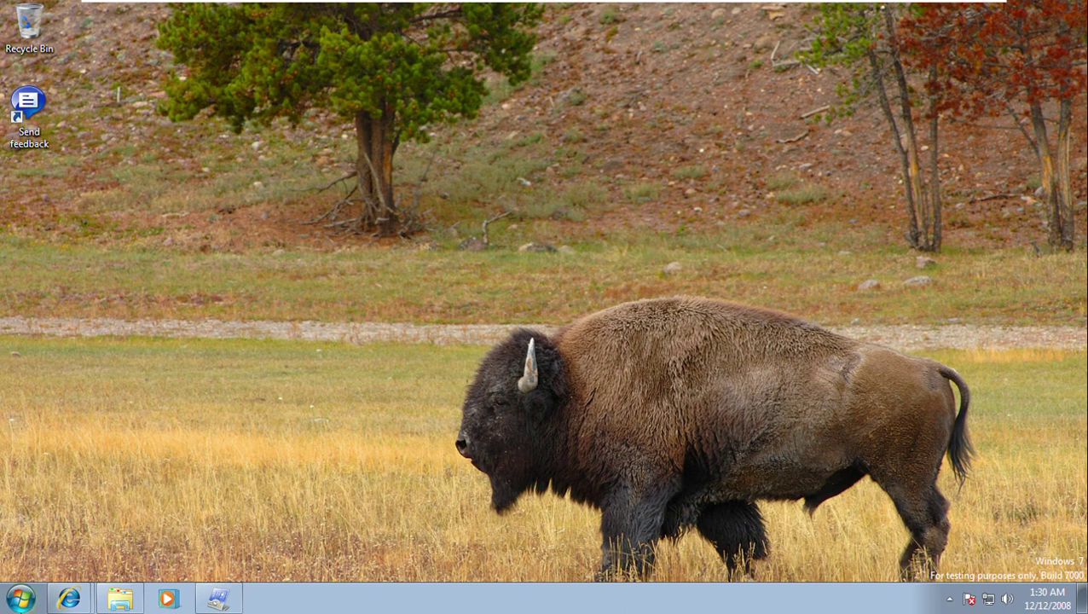
Launch Windows Media Center again and dismiss its video card warning
{"action": "left_click", "coordinate": [19, 599]}
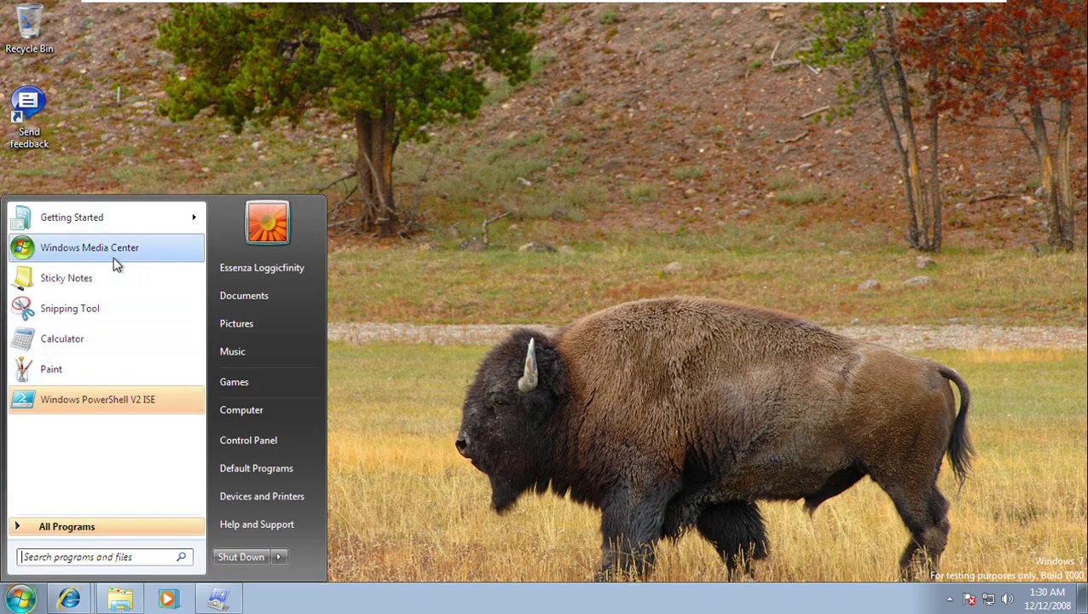
{"action": "left_click", "coordinate": [113, 257]}
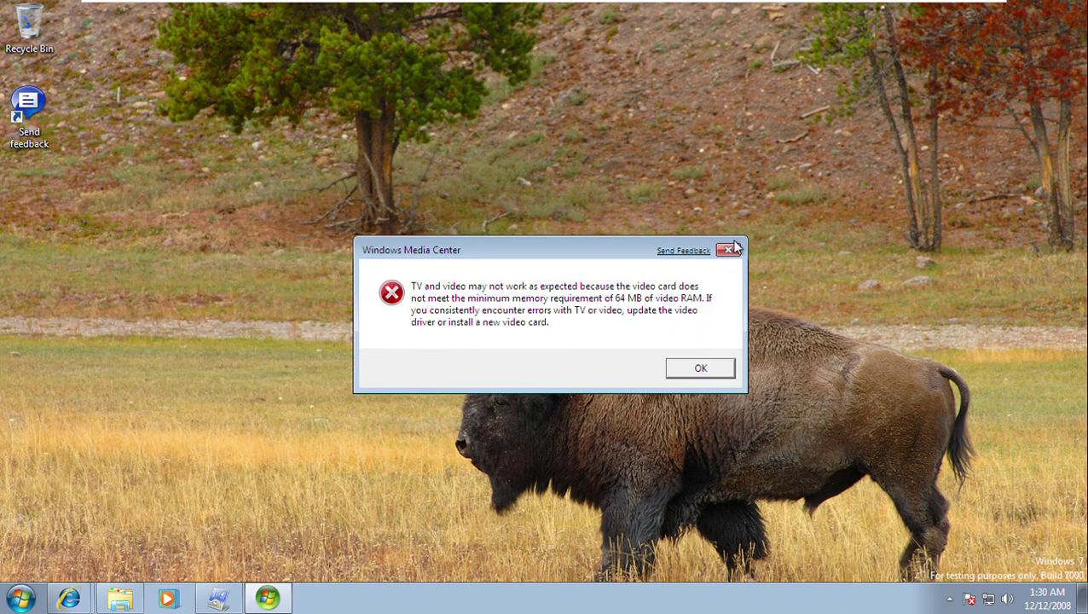
{"action": "left_click", "coordinate": [701, 368]}
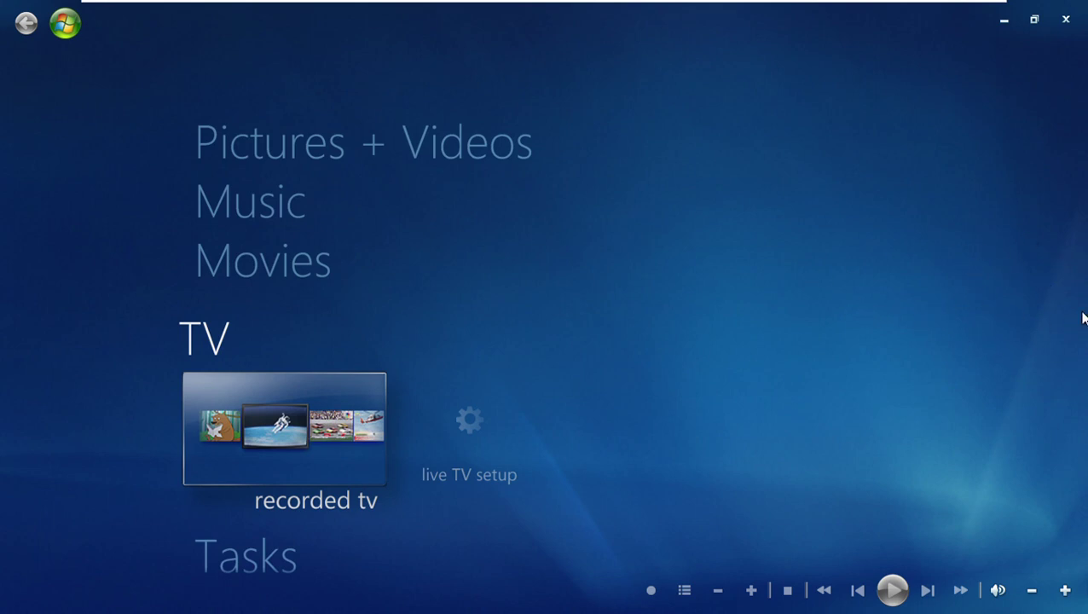
View the shutdown entry in the Tasks category and return to the settings entry
{"action": "key", "text": "Down"}
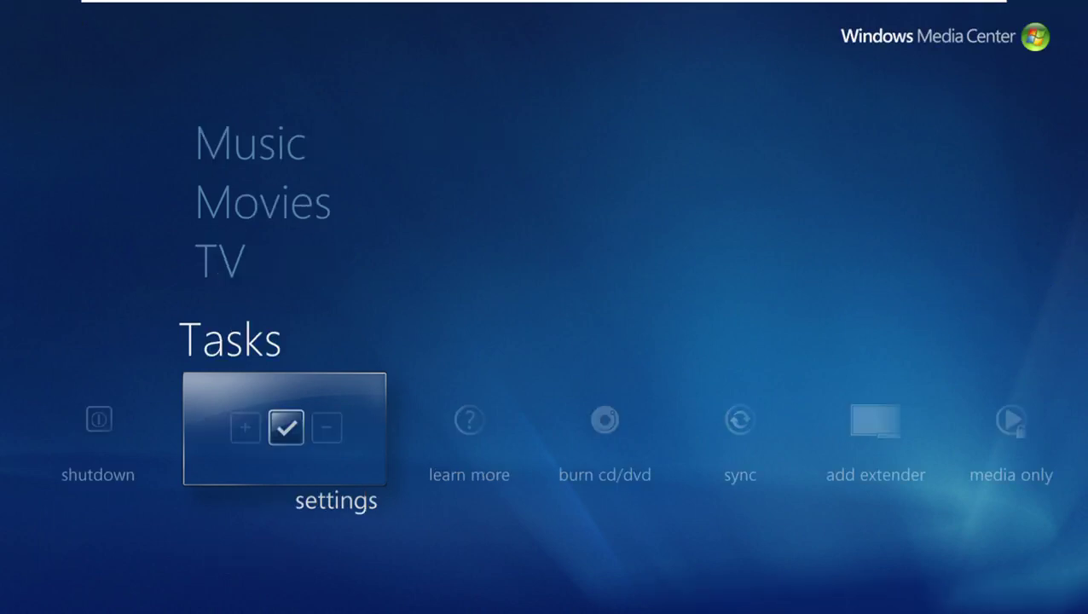
{"action": "key", "text": "Left"}
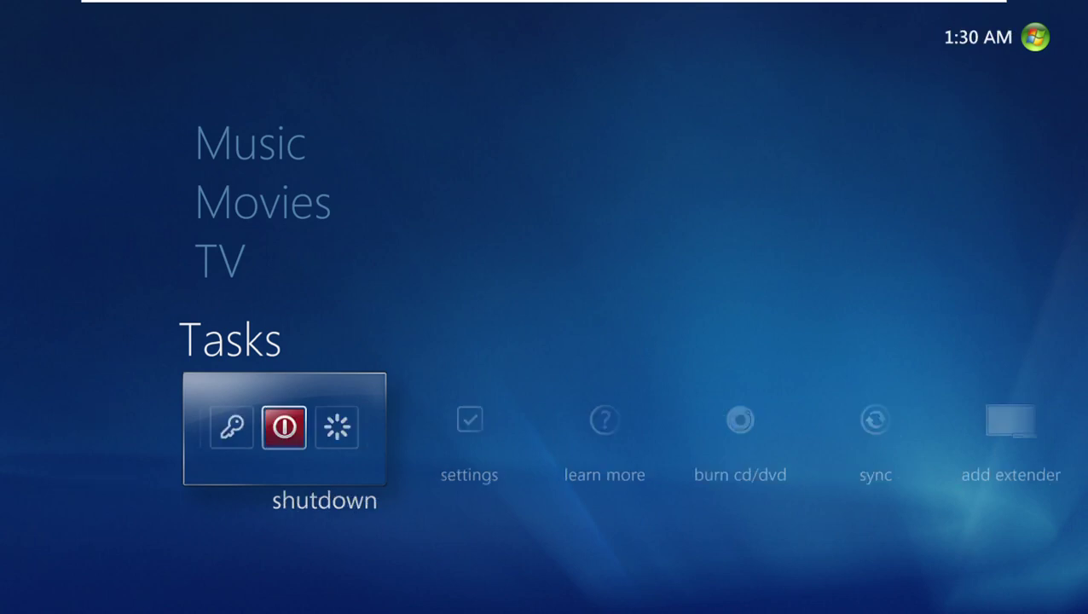
{"action": "key", "text": "Right"}
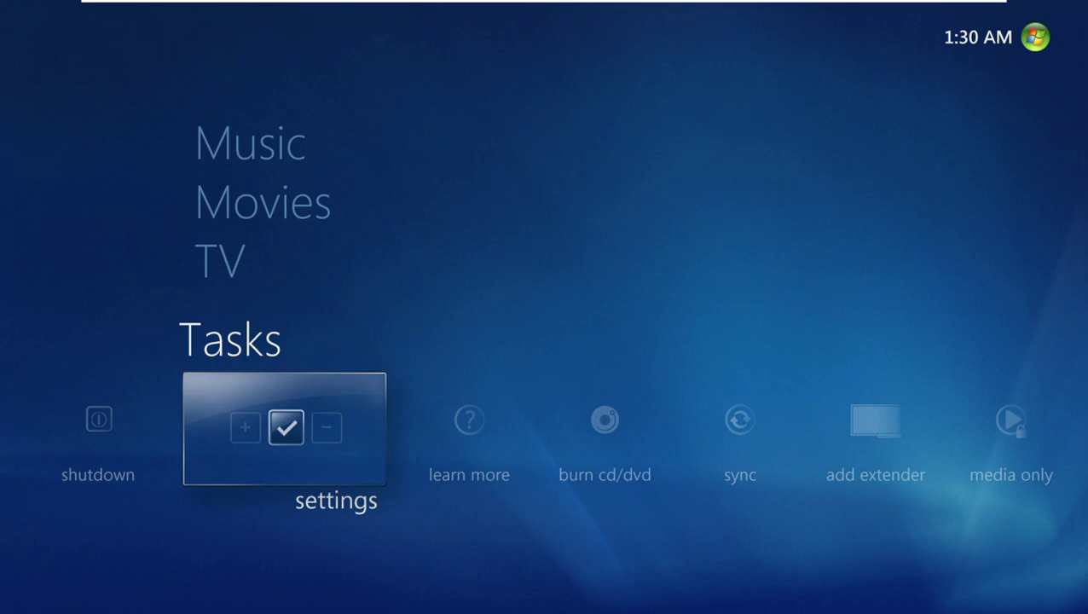
Leave the Tasks category and close Windows Media Center
{"action": "key", "text": "Up"}
{"action": "key", "text": "Down"}
{"action": "key", "text": "alt+F4"}
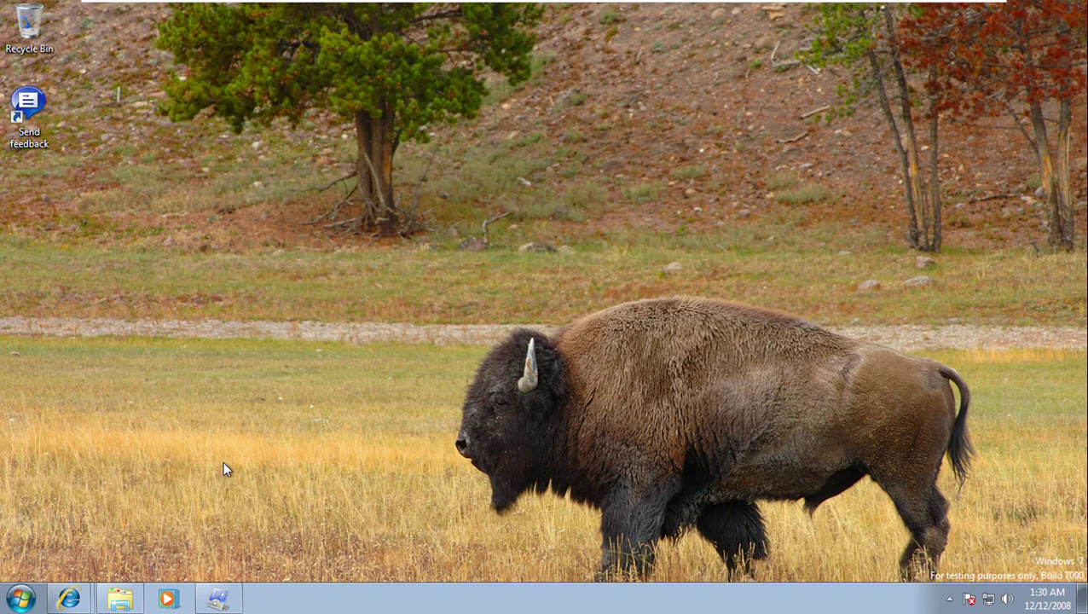
Bring up the first open Internet Explorer window and close it
{"action": "mouse_move", "coordinate": [65, 602]}
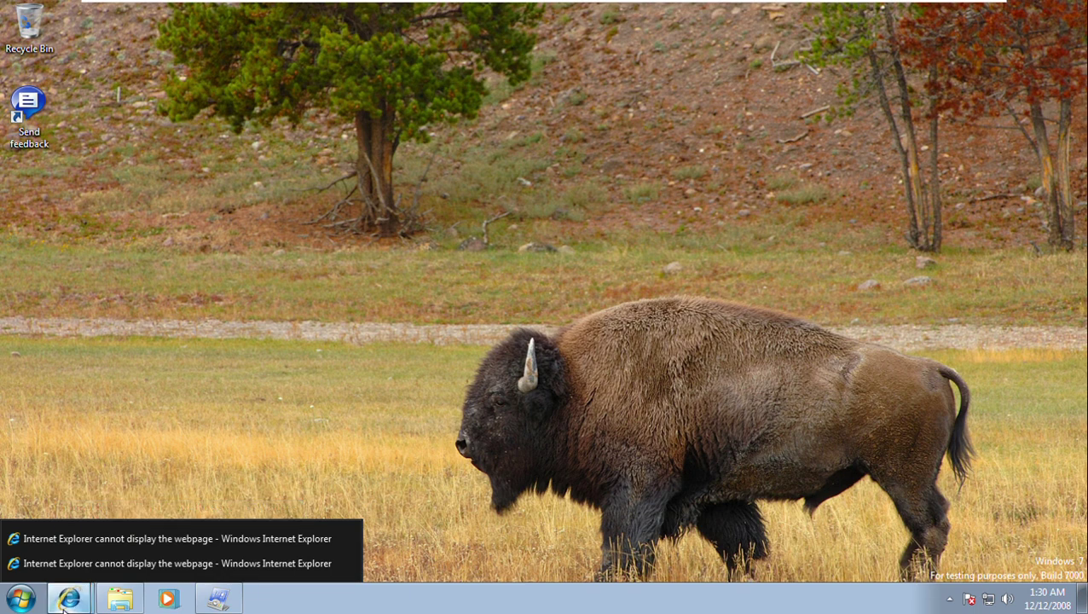
{"action": "left_click", "coordinate": [116, 539]}
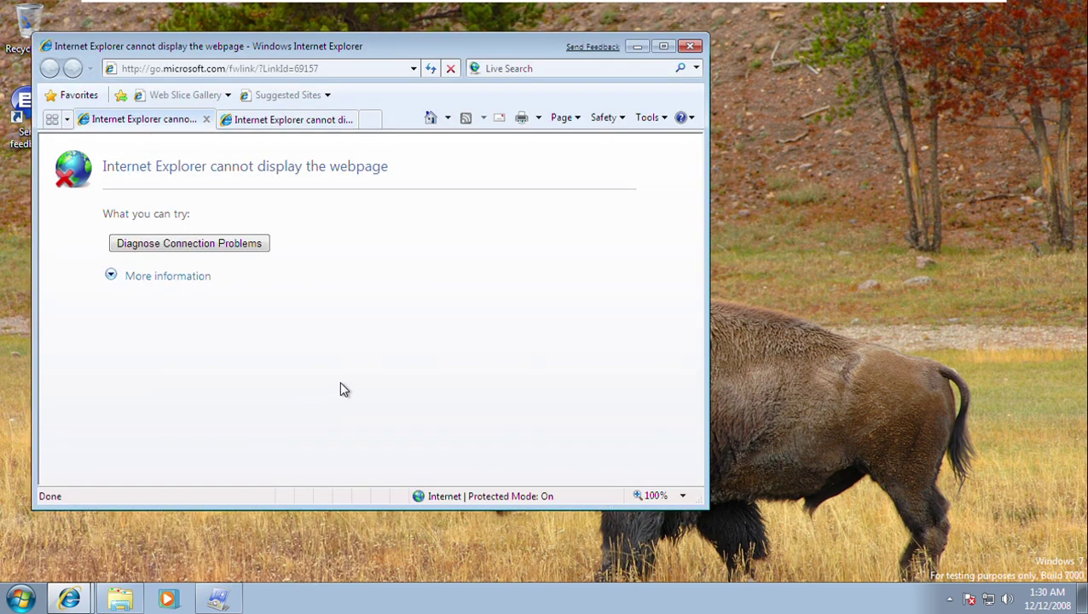
{"action": "key", "text": "super+d"}
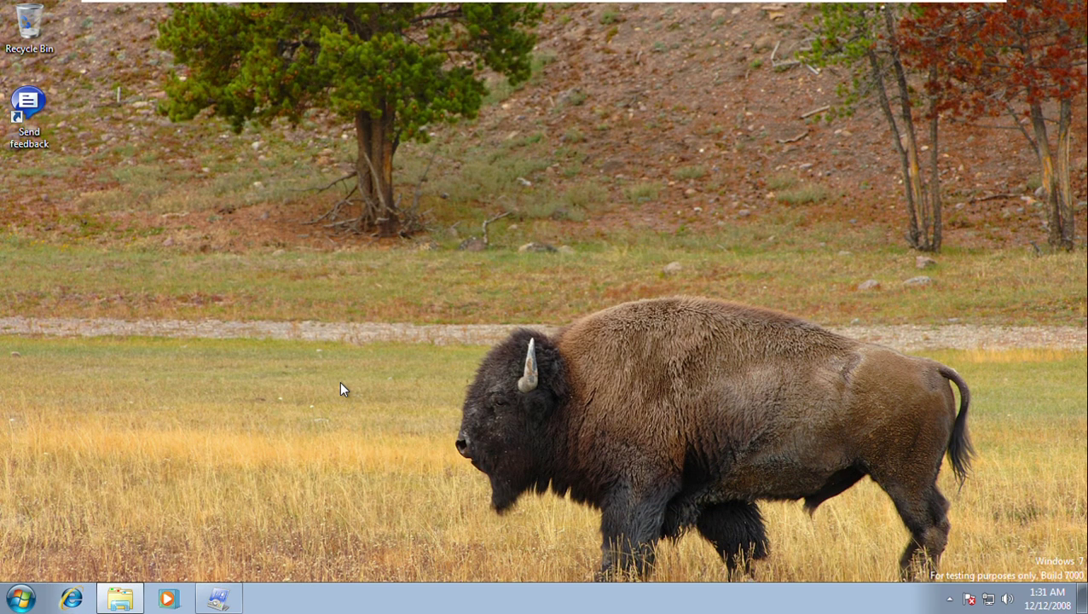
Browse the Videos and Pictures libraries in Windows Explorer and open the Sample Pictures folder
{"action": "left_click", "coordinate": [126, 606]}
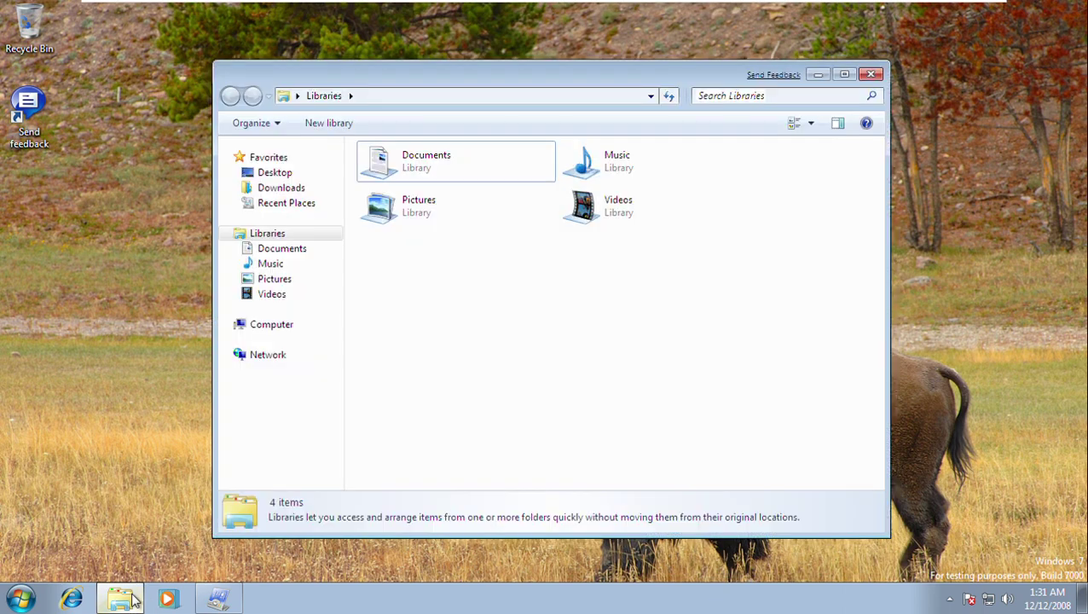
{"action": "left_click", "coordinate": [285, 295]}
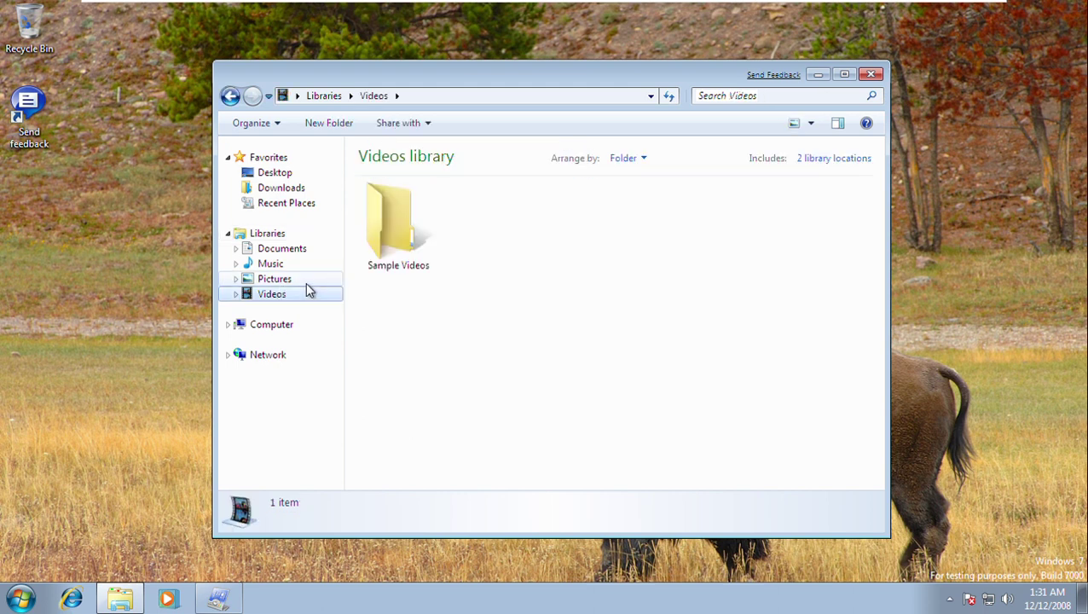
{"action": "left_click", "coordinate": [306, 284]}
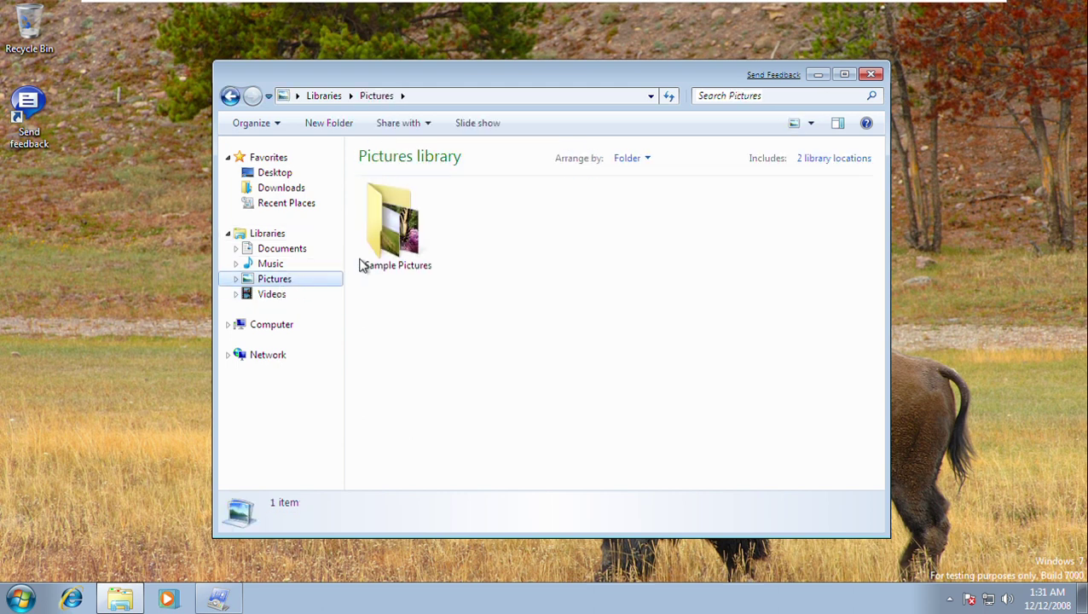
{"action": "left_click", "coordinate": [395, 262]}
{"action": "double_click", "coordinate": [395, 263]}
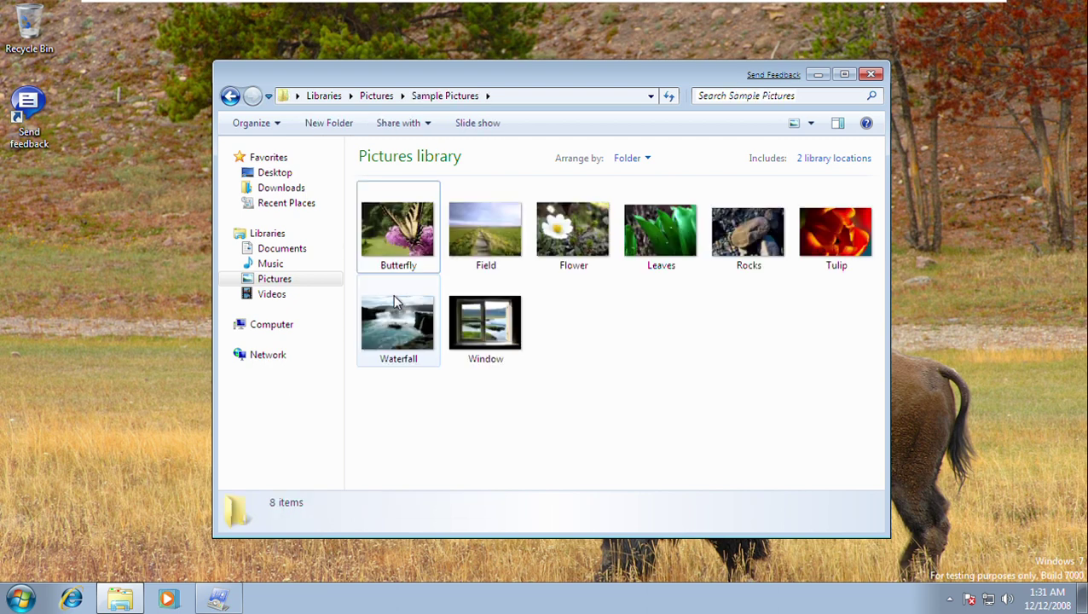
Go to the Media folder inside the Windows folder on Local Disk (C:)
{"action": "left_click", "coordinate": [298, 326]}
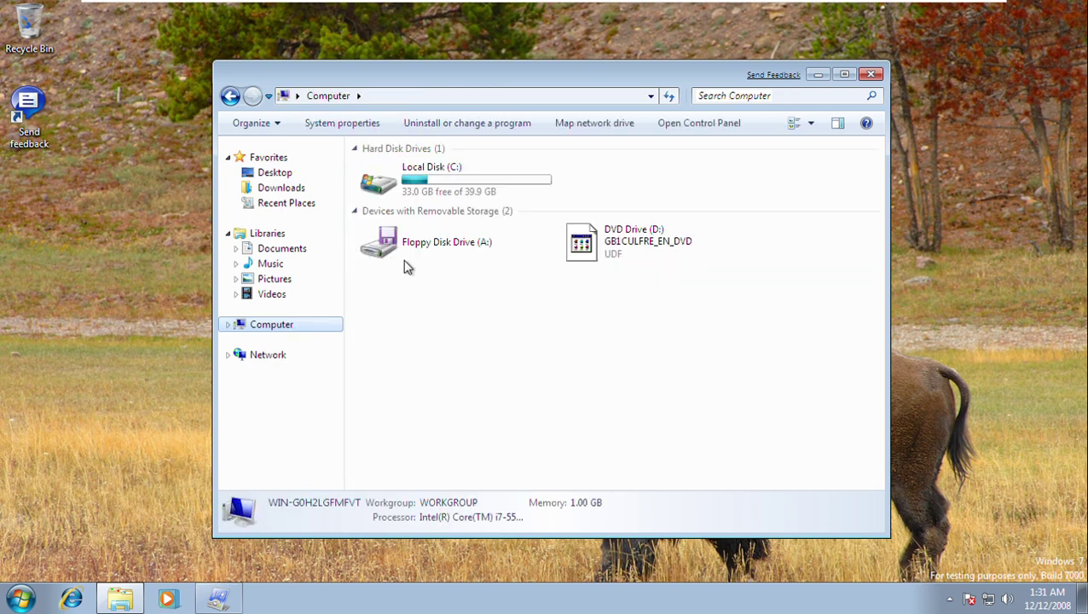
{"action": "double_click", "coordinate": [410, 195]}
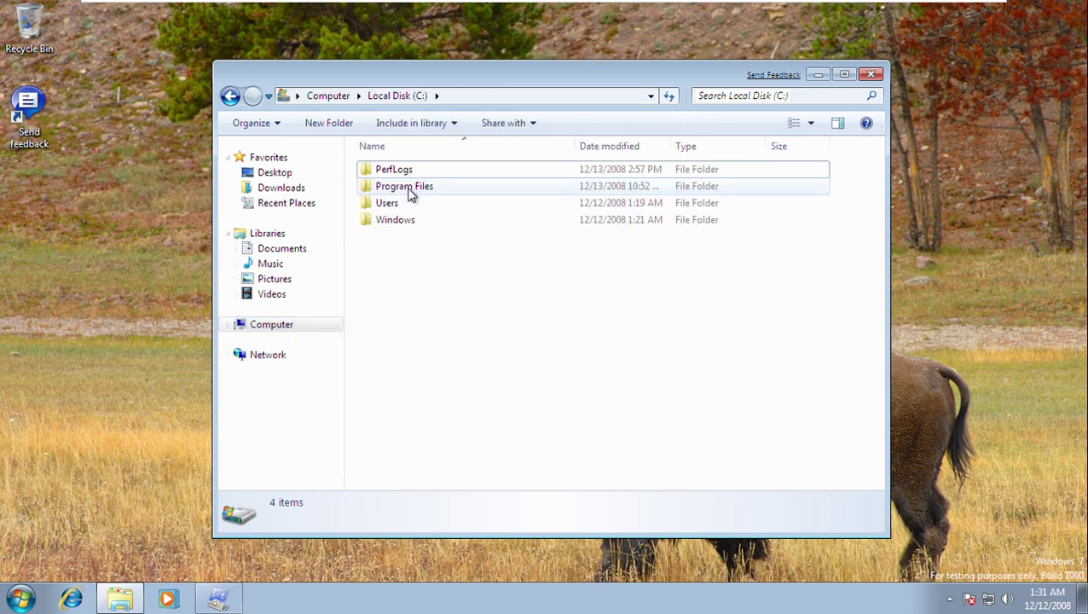
{"action": "left_click", "coordinate": [407, 222]}
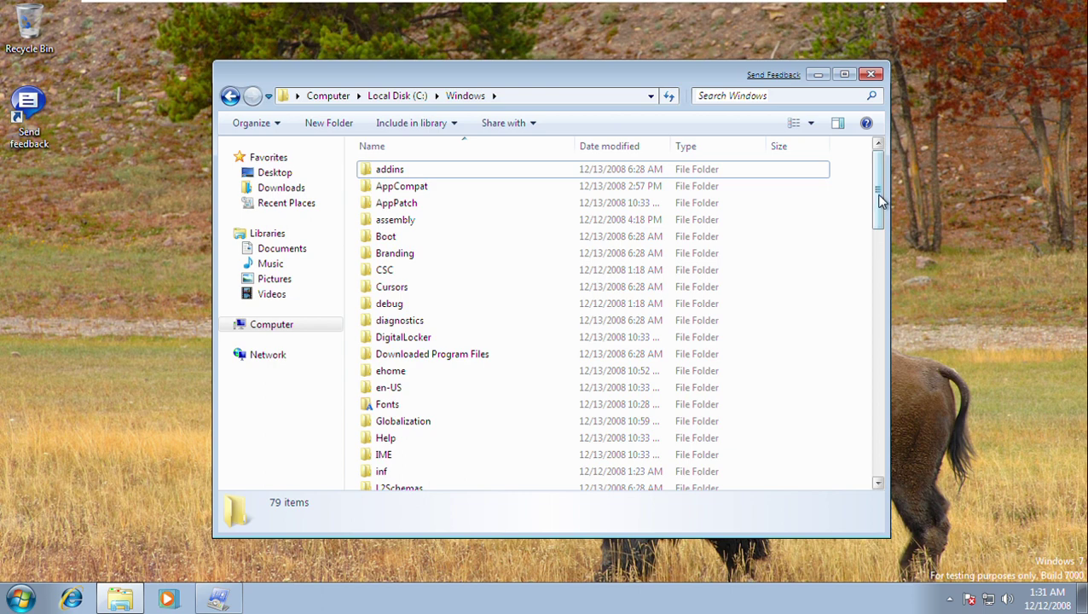
{"action": "scroll", "coordinate": [881, 200], "scroll_direction": "down", "scroll_amount": 3}
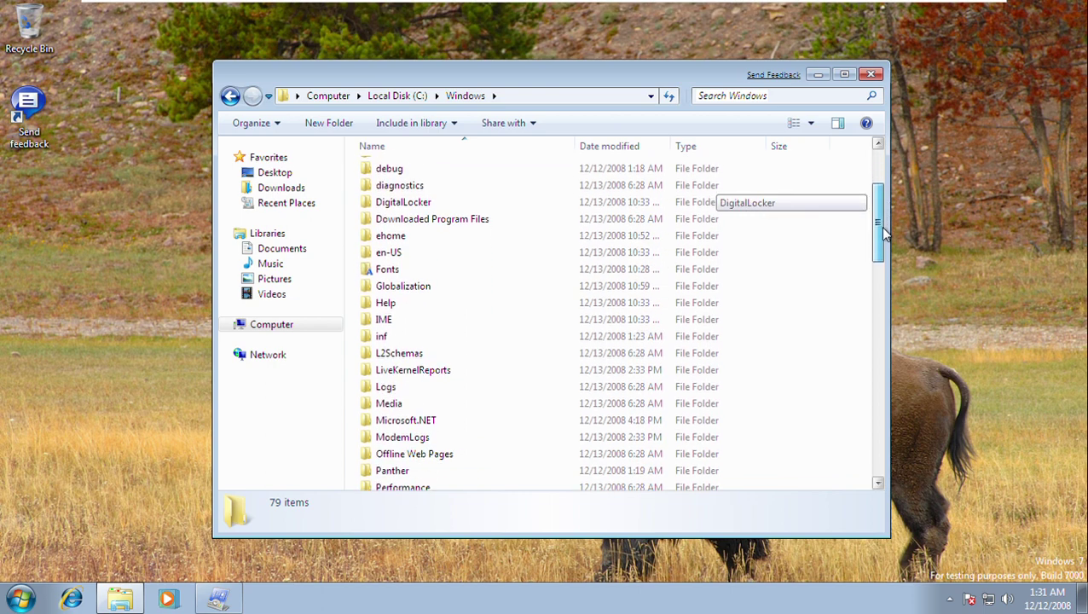
{"action": "double_click", "coordinate": [431, 394]}
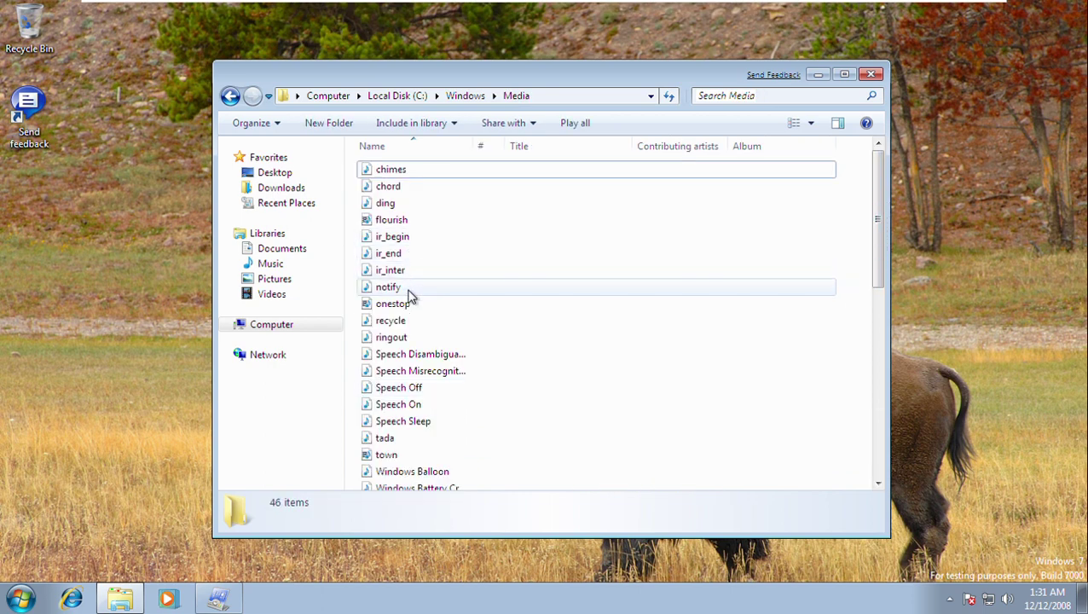
Play the onestop MIDI file and complete the Windows Media Player setup with Recommended settings
{"action": "double_click", "coordinate": [408, 304]}
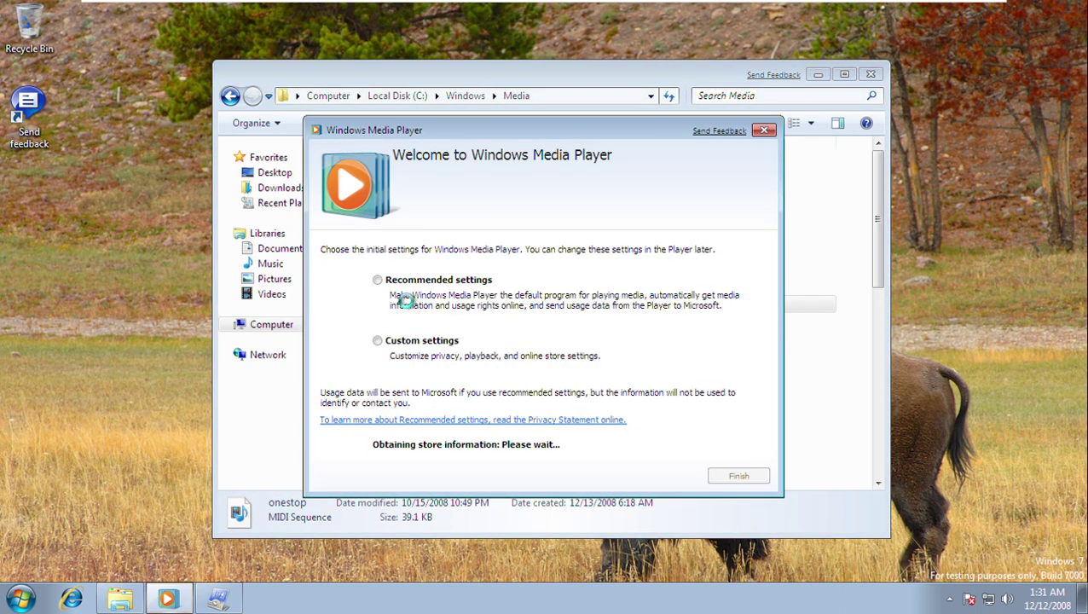
{"action": "left_click", "coordinate": [450, 280]}
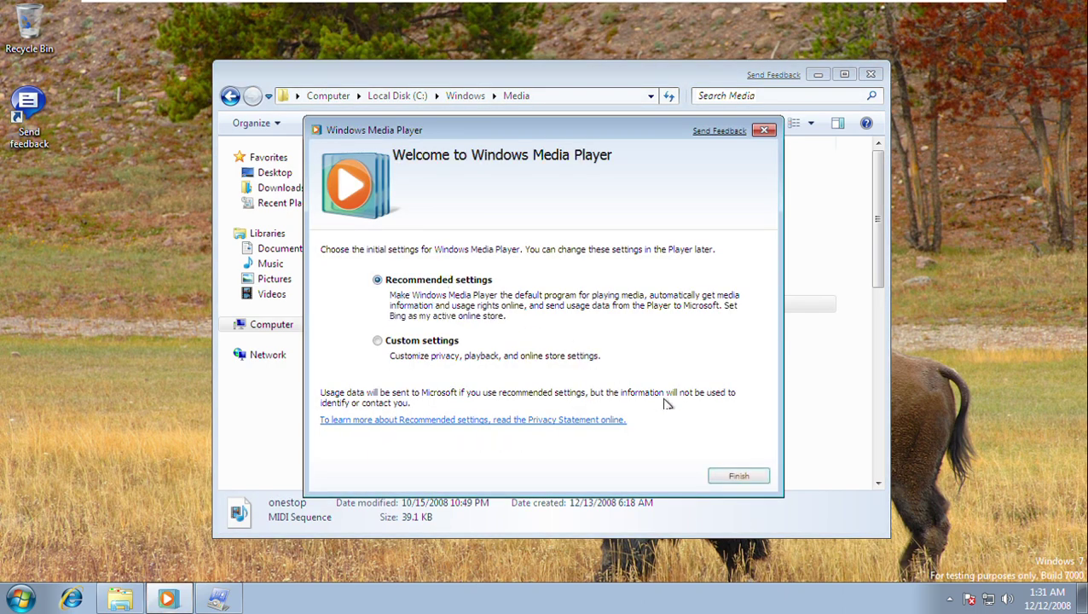
{"action": "left_click", "coordinate": [739, 475]}
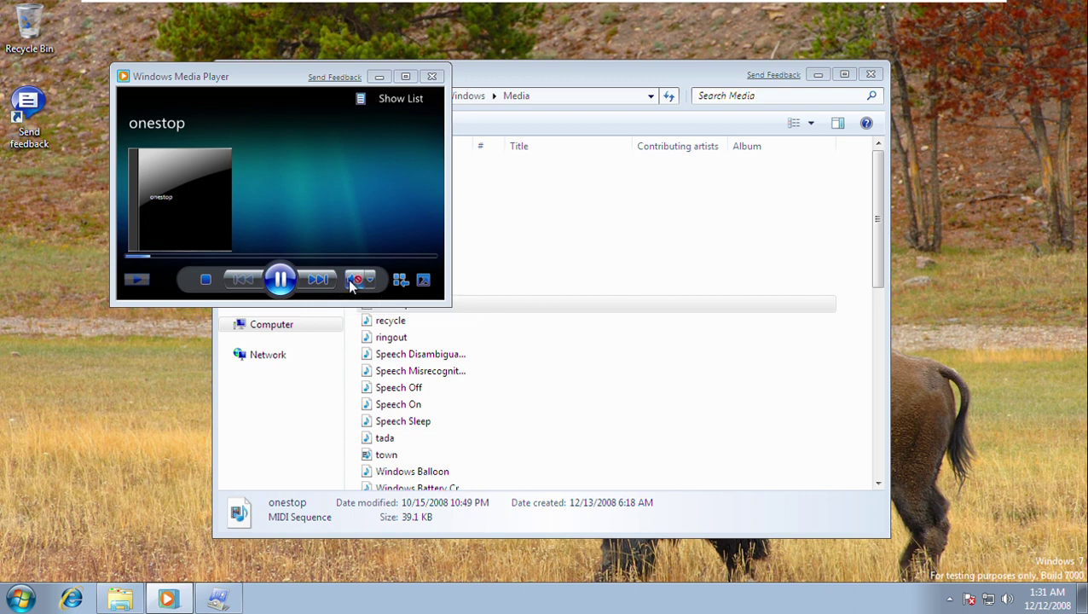
Pause onestop and view the playlist in the maximized Windows Media Player window
{"action": "left_click", "coordinate": [280, 279]}
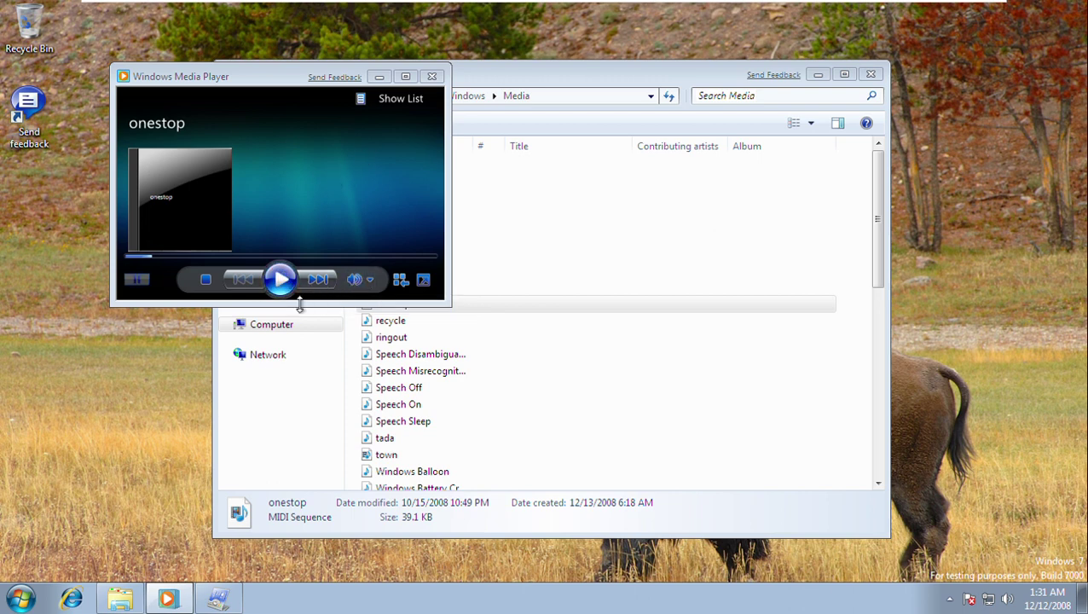
{"action": "left_click", "coordinate": [421, 106]}
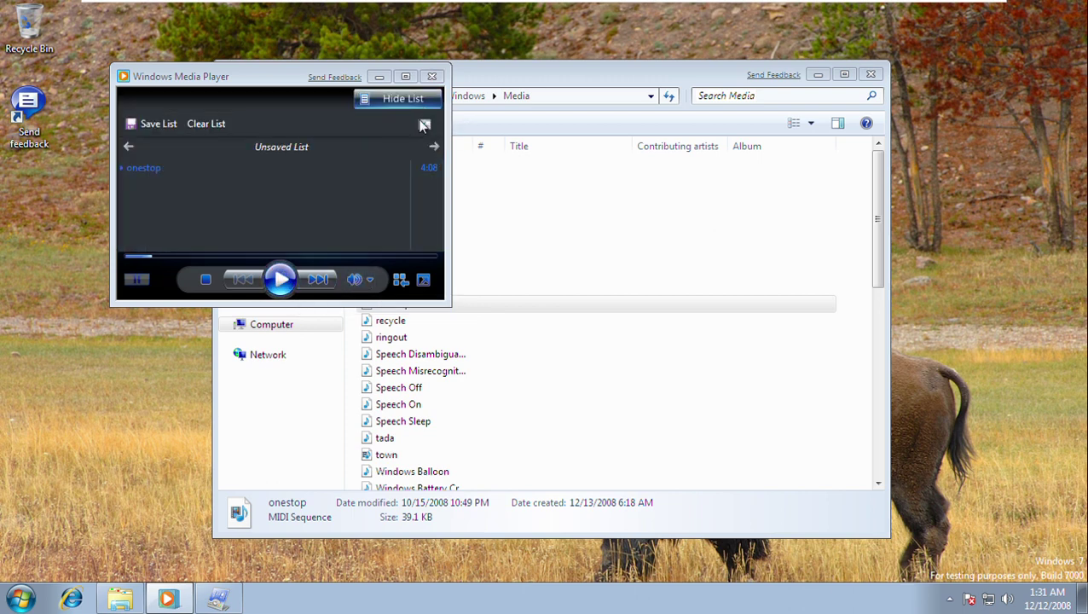
{"action": "left_click", "coordinate": [409, 80]}
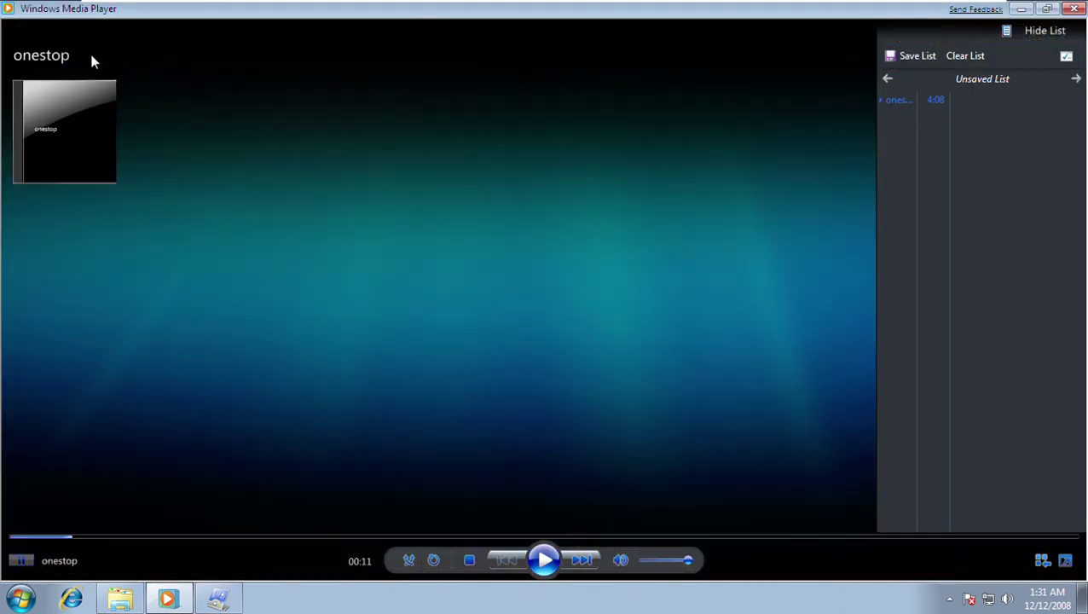
Close Windows Media Player and the Media folder window
{"action": "left_click", "coordinate": [1075, 10]}
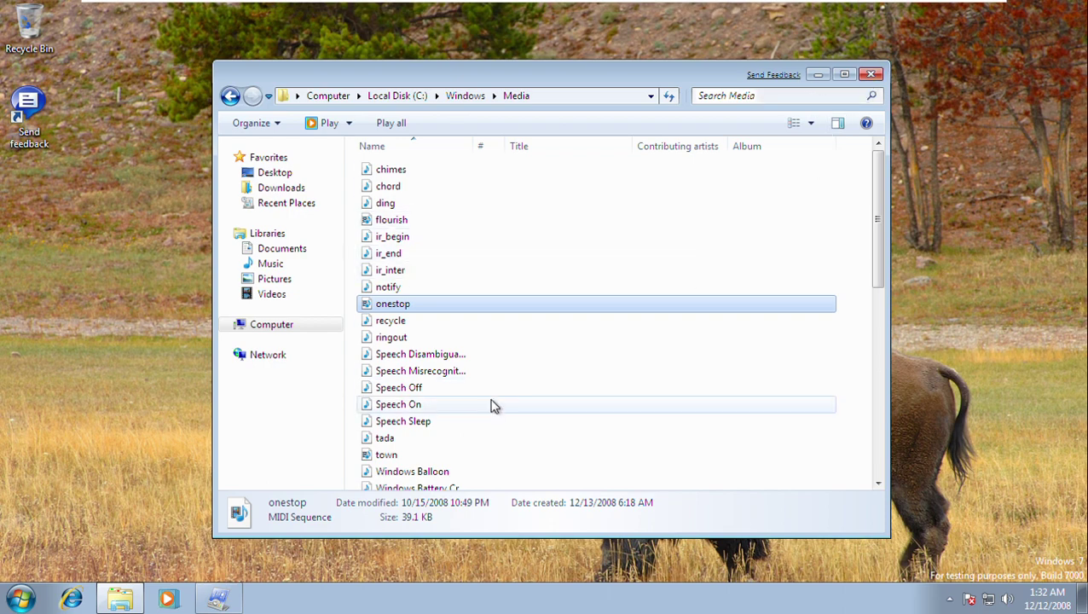
{"action": "key", "text": "alt+F4"}
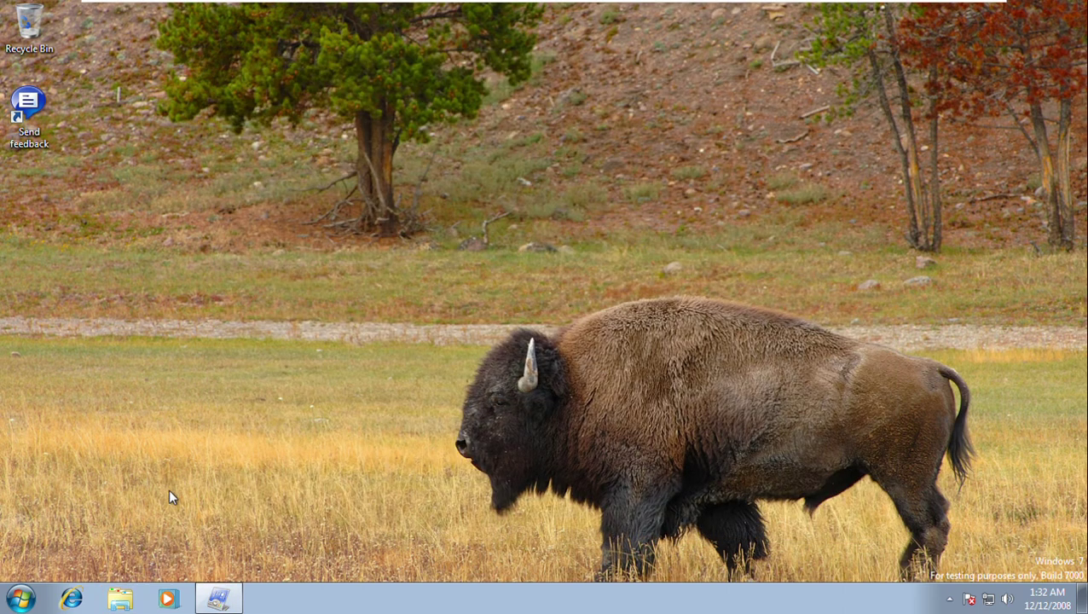
Search the Start menu for "con" and open Control Panel
{"action": "left_click", "coordinate": [21, 599]}
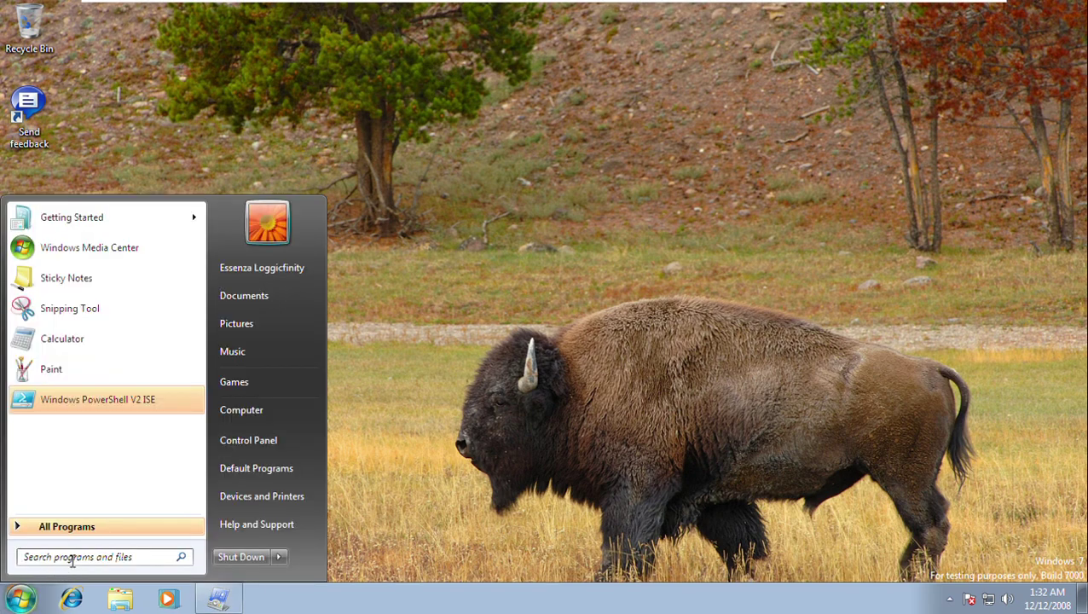
{"action": "type", "text": "c"}
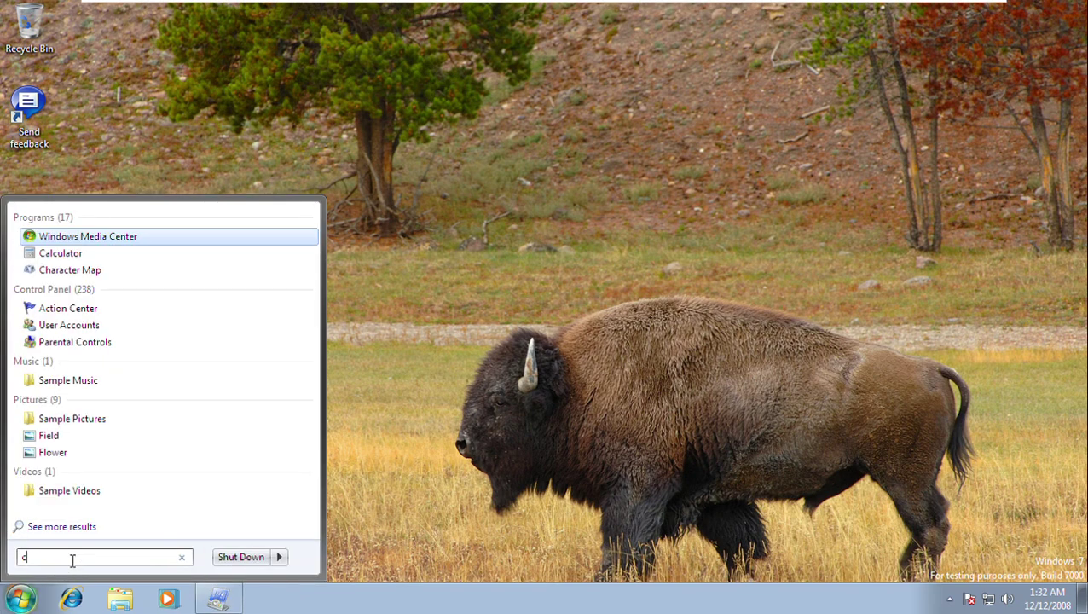
{"action": "type", "text": "on"}
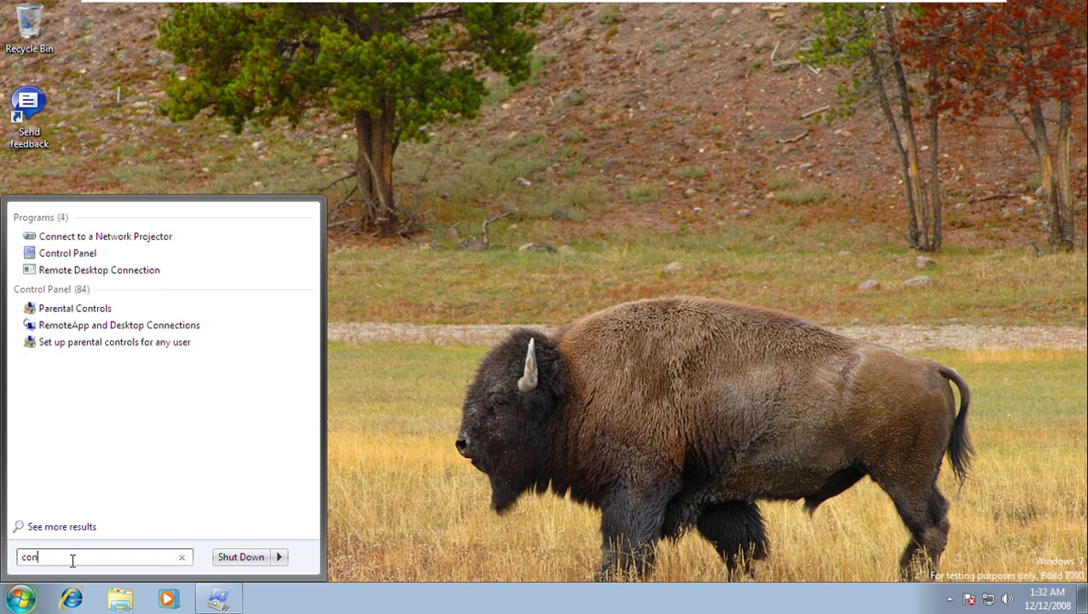
{"action": "left_click", "coordinate": [40, 254]}
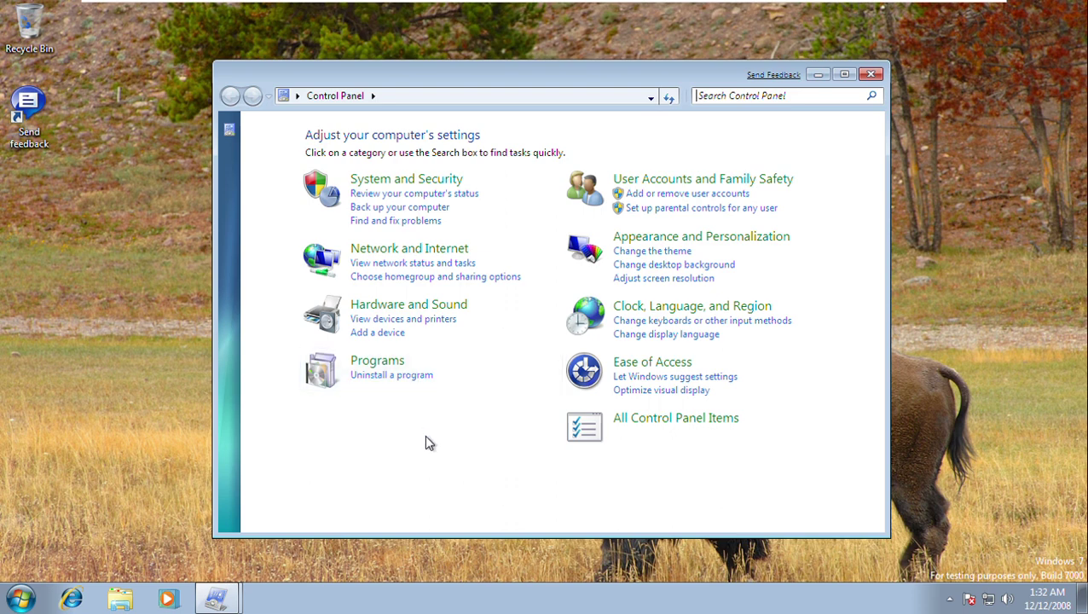
Open Getting Started from All Control Panel Items, view its window, and close it
{"action": "left_click", "coordinate": [631, 439]}
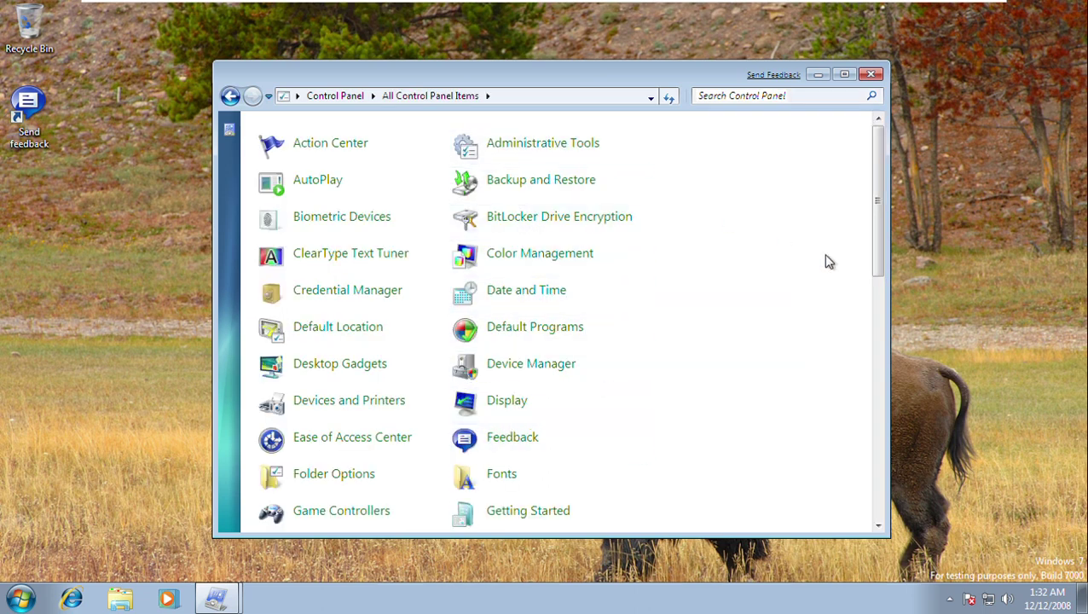
{"action": "left_click_drag", "start_coordinate": [878, 182], "coordinate": [860, 270]}
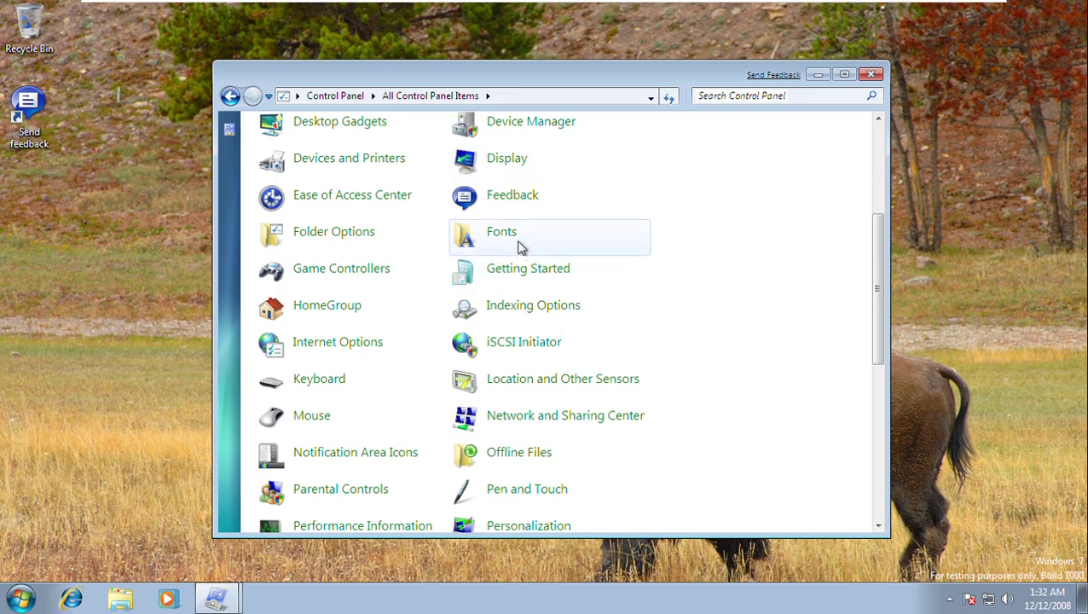
{"action": "left_click", "coordinate": [512, 277]}
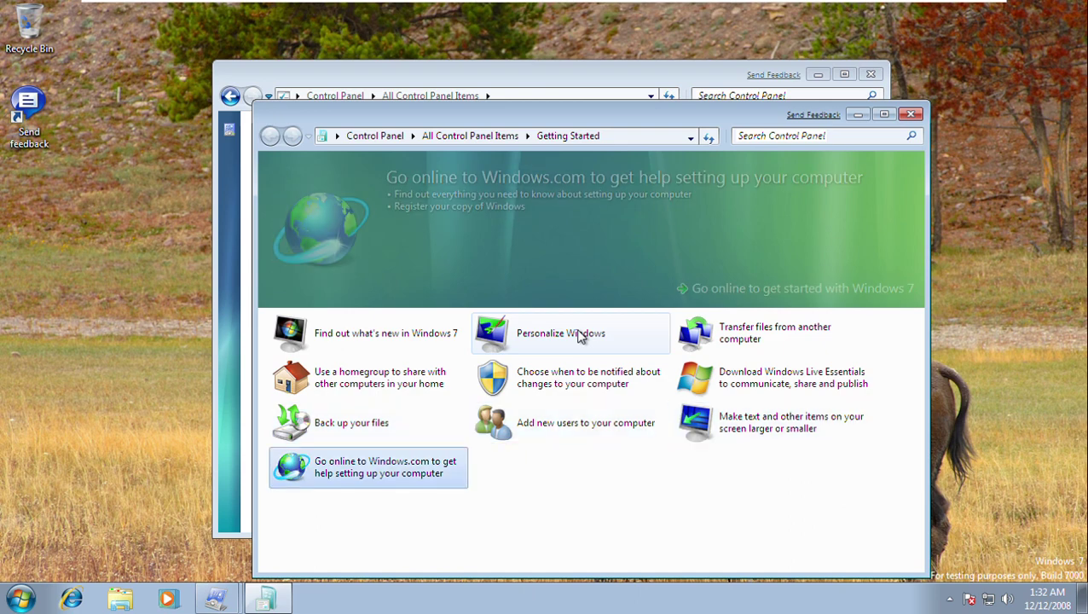
{"action": "key", "text": "alt+F4"}
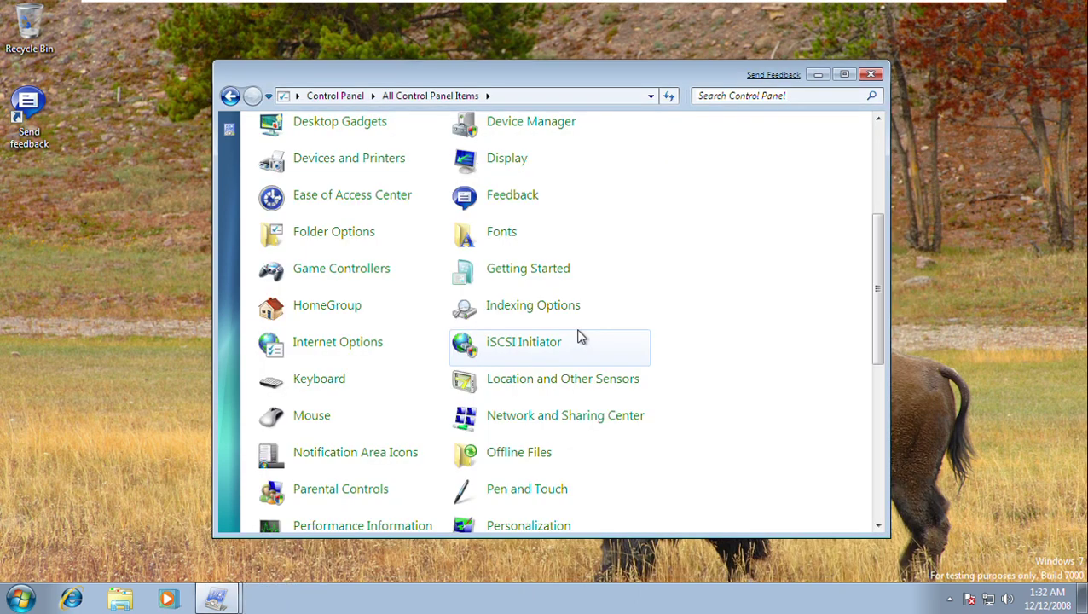
View the Windows Update page under System and Security, and close the Control Panel window
{"action": "left_click", "coordinate": [325, 96]}
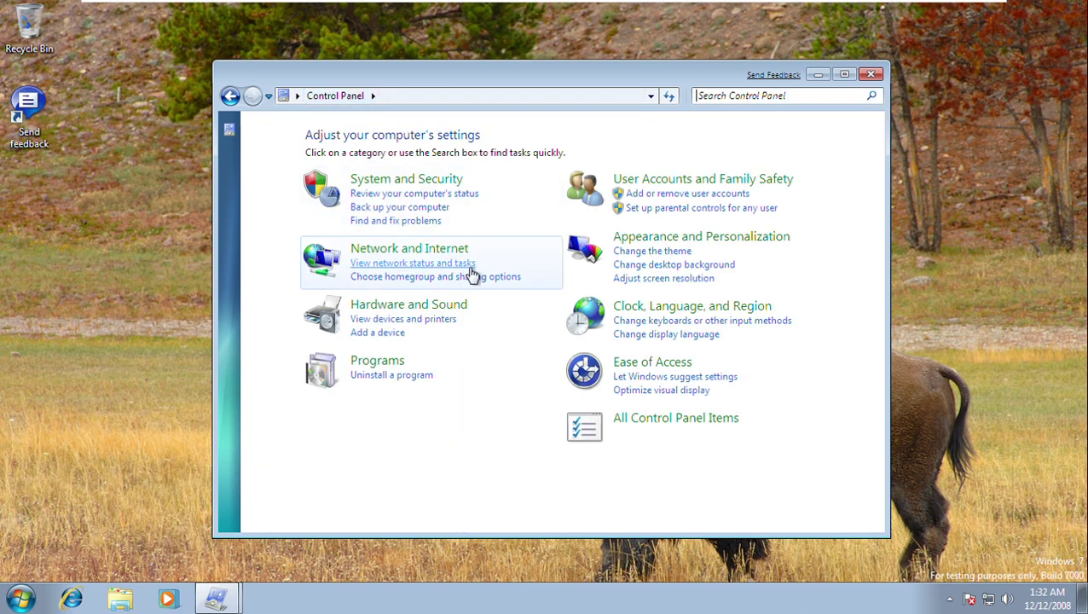
{"action": "left_click", "coordinate": [311, 207]}
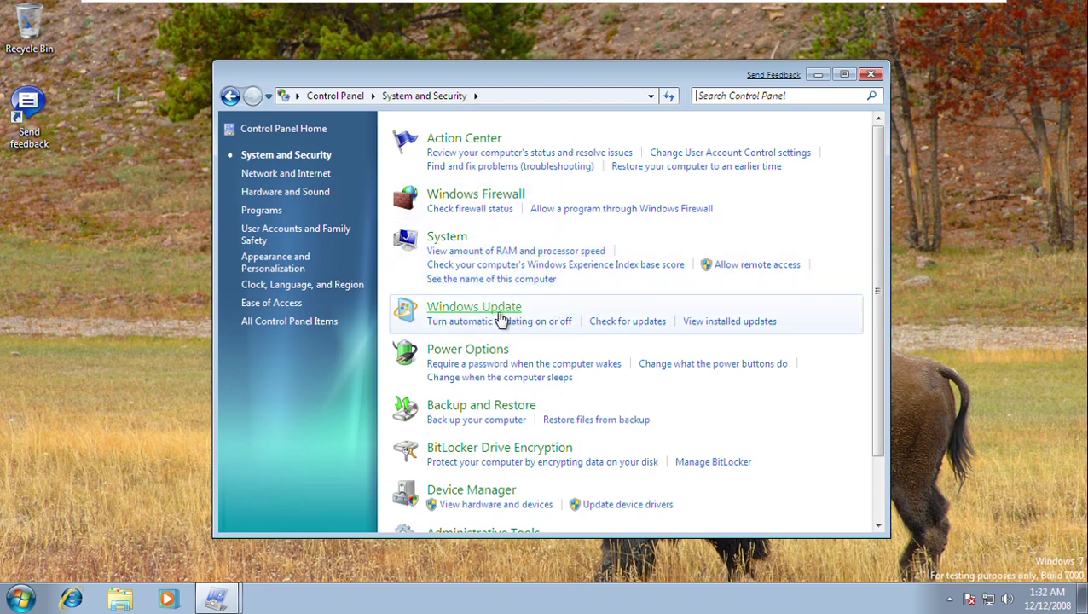
{"action": "left_click", "coordinate": [496, 308]}
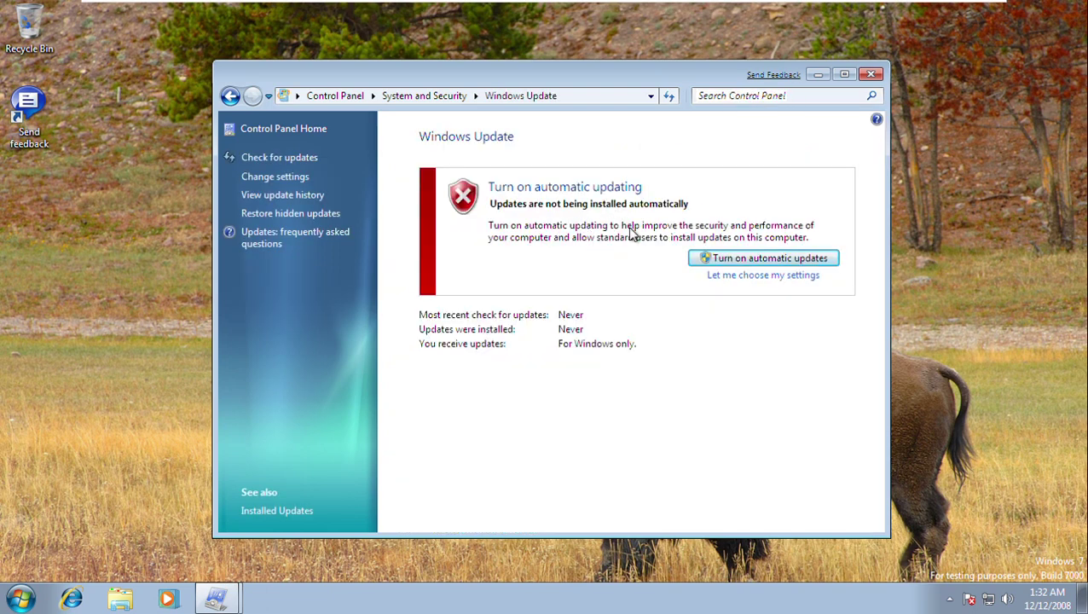
{"action": "key", "text": "super+d"}
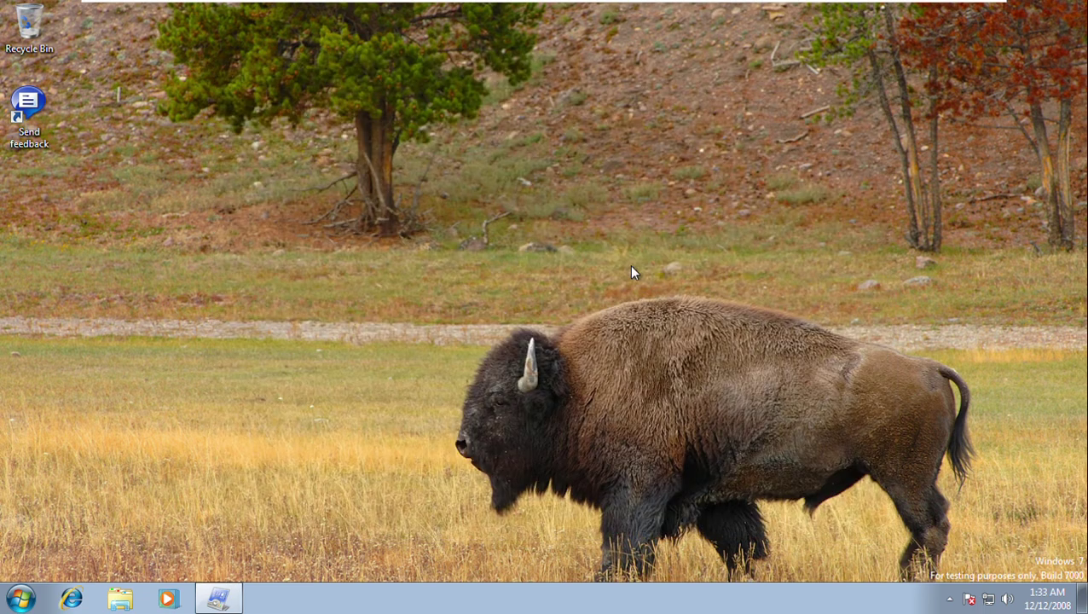
Bring back the Personalization window and apply the Windows 7 theme
{"action": "left_click", "coordinate": [219, 603]}
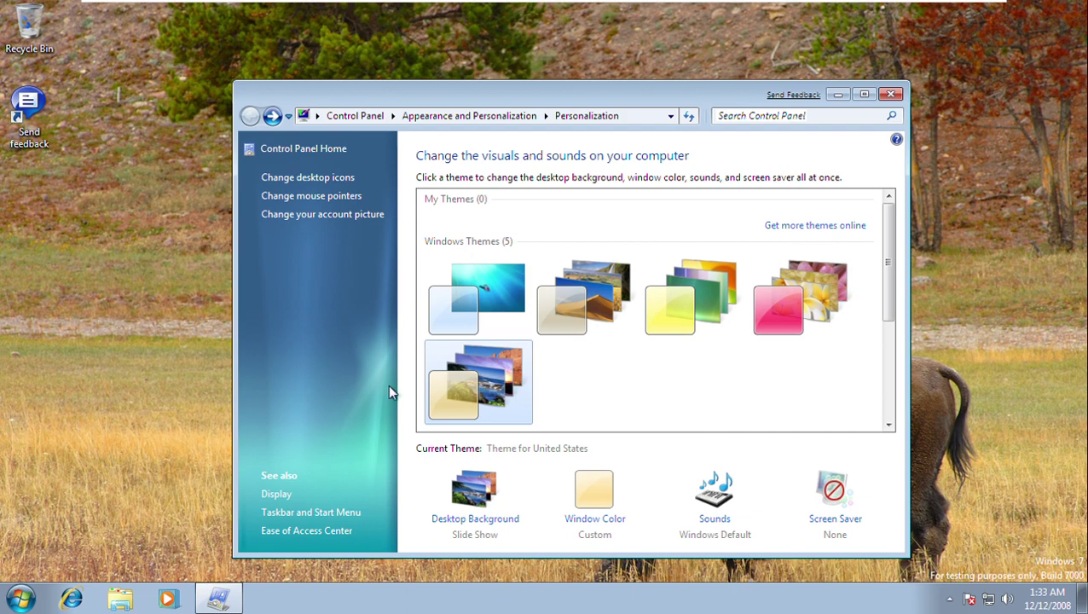
{"action": "left_click", "coordinate": [469, 312]}
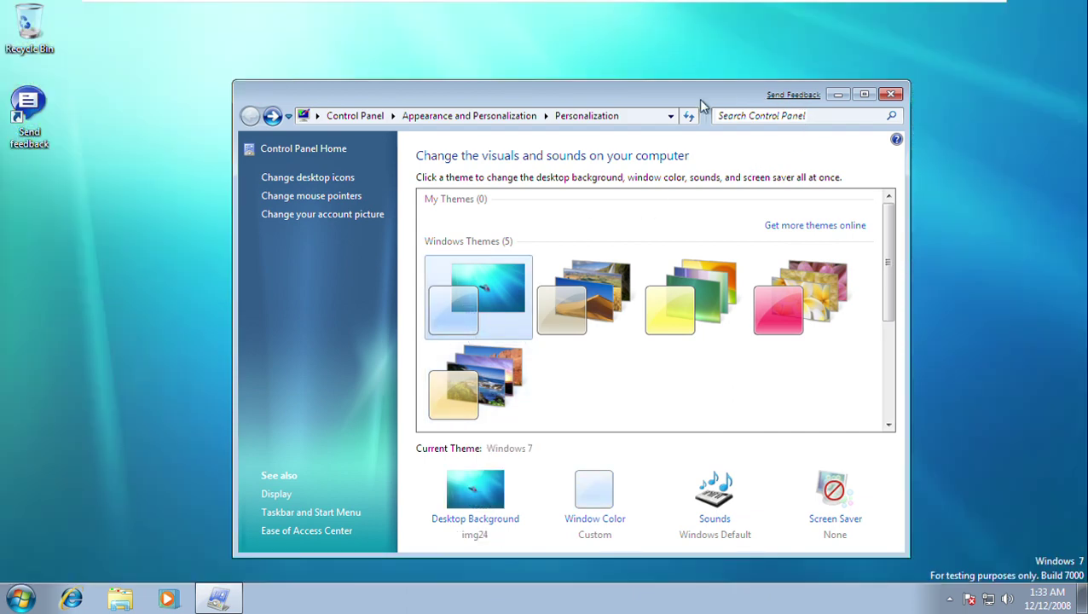
Close the Personalization window and open the Windows folder on Local Disk (C:) in Explorer
{"action": "key", "text": "alt+F4"}
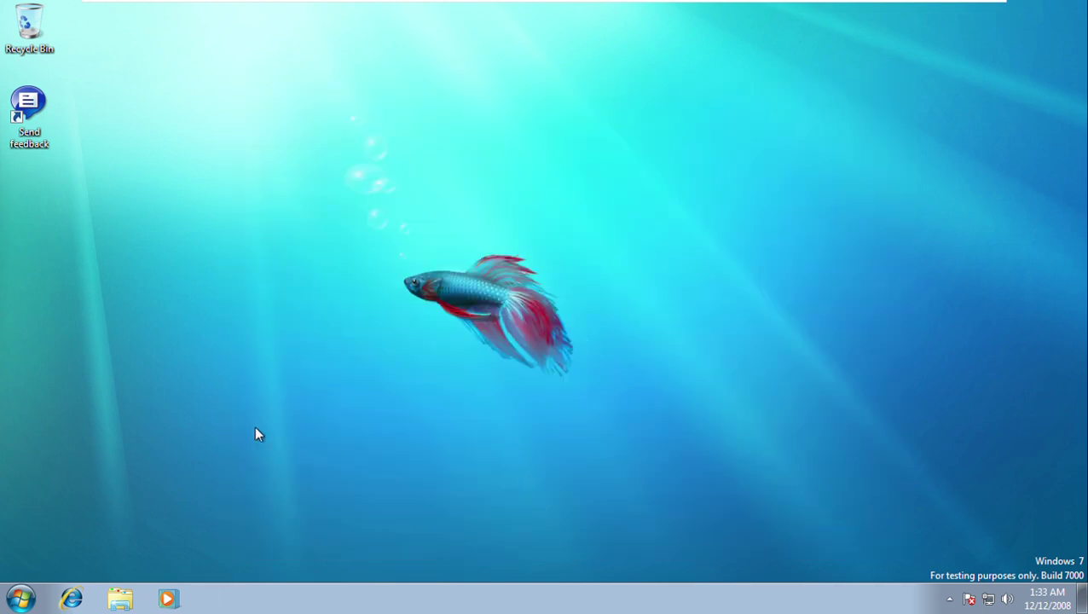
{"action": "left_click", "coordinate": [118, 600]}
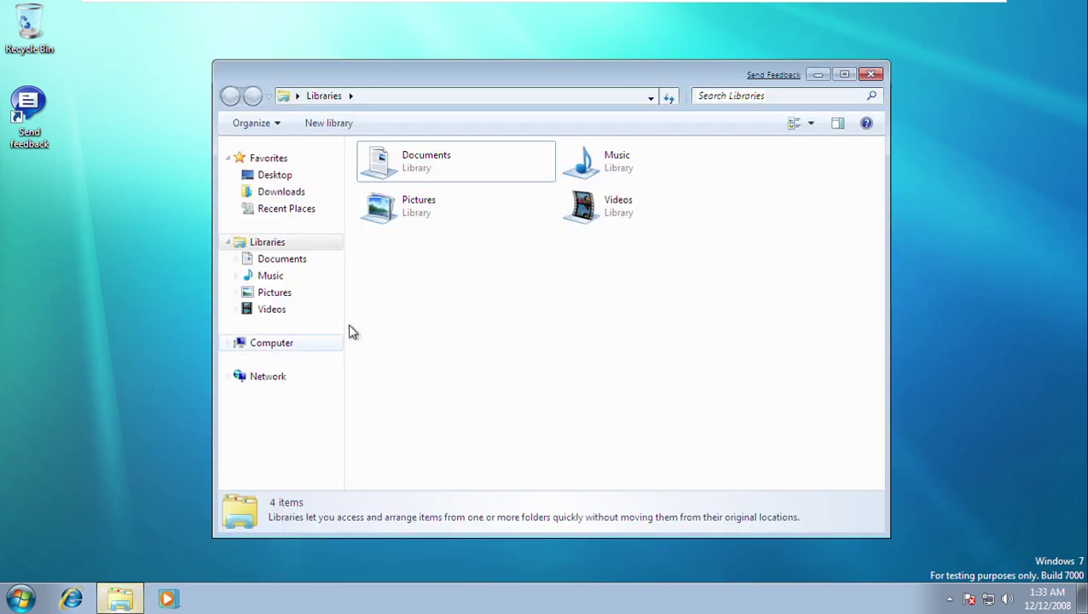
{"action": "left_click", "coordinate": [285, 299]}
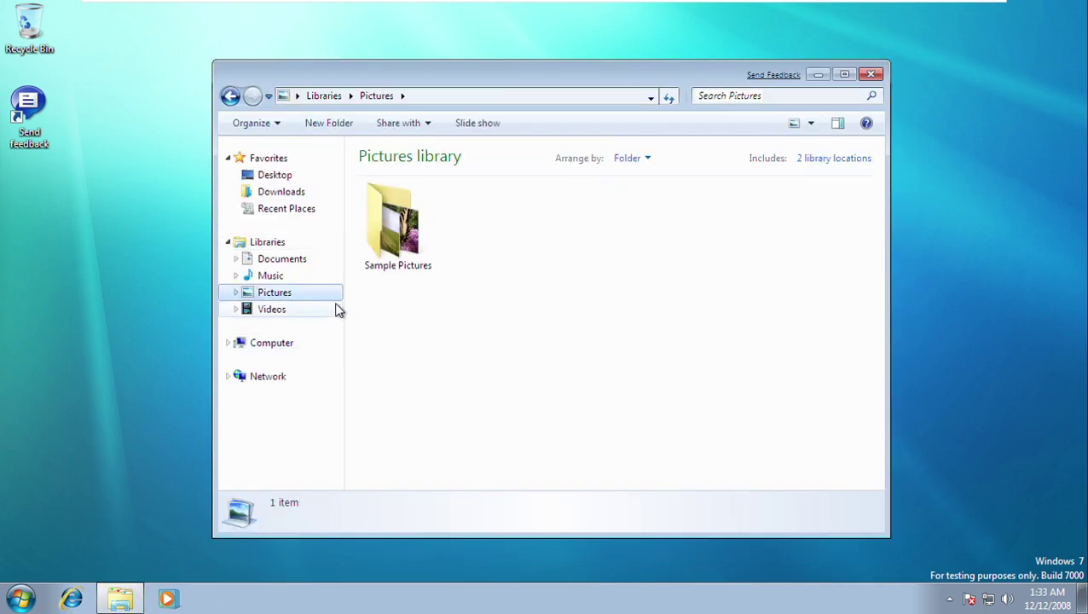
{"action": "left_click", "coordinate": [312, 345]}
{"action": "left_click", "coordinate": [438, 198]}
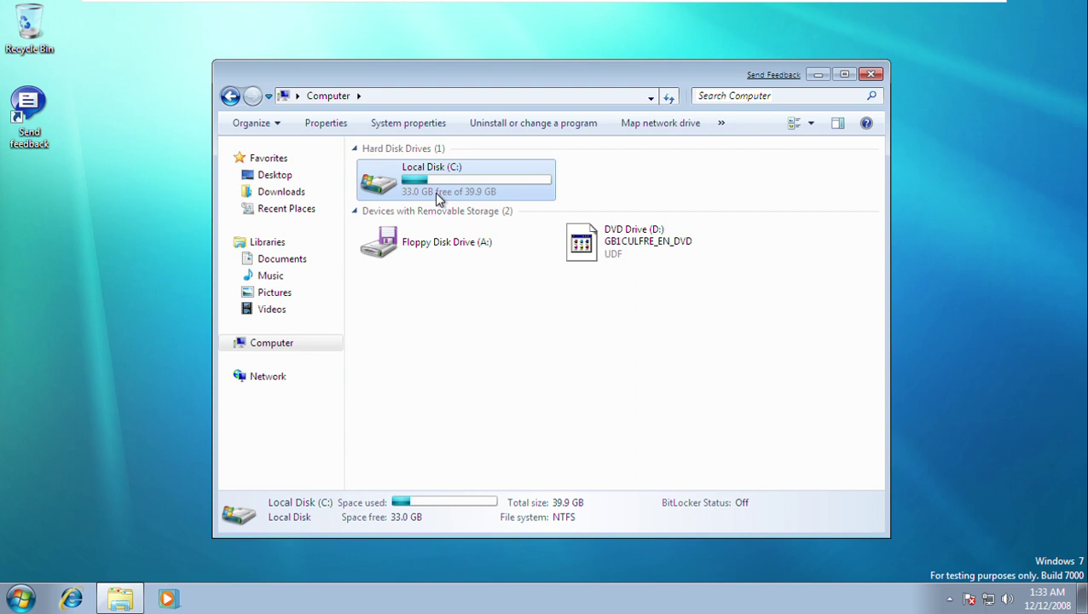
{"action": "double_click", "coordinate": [438, 196]}
{"action": "key", "text": "w"}
{"action": "key", "text": "Return"}
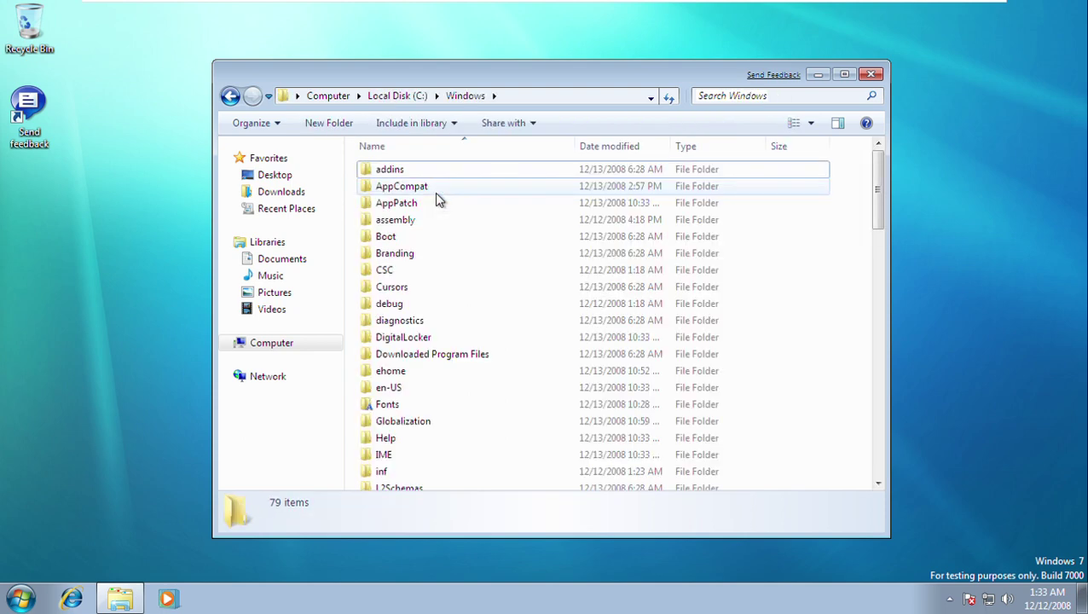
Open the Globalization folder inside the Windows folder
{"action": "key", "text": "Down"}
{"action": "key", "text": "Down"}
{"action": "key", "text": "Down"}
{"action": "key", "text": "Down"}
{"action": "key", "text": "Down"}
{"action": "key", "text": "Down"}
{"action": "key", "text": "Down"}
{"action": "key", "text": "Down"}
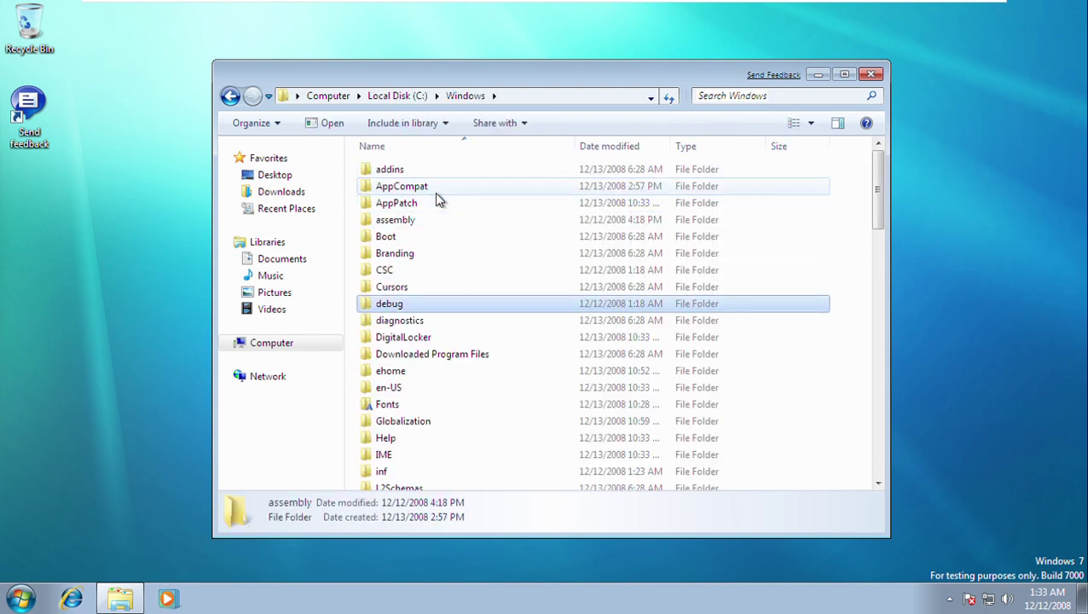
{"action": "key", "text": "g"}
{"action": "key", "text": "Return"}
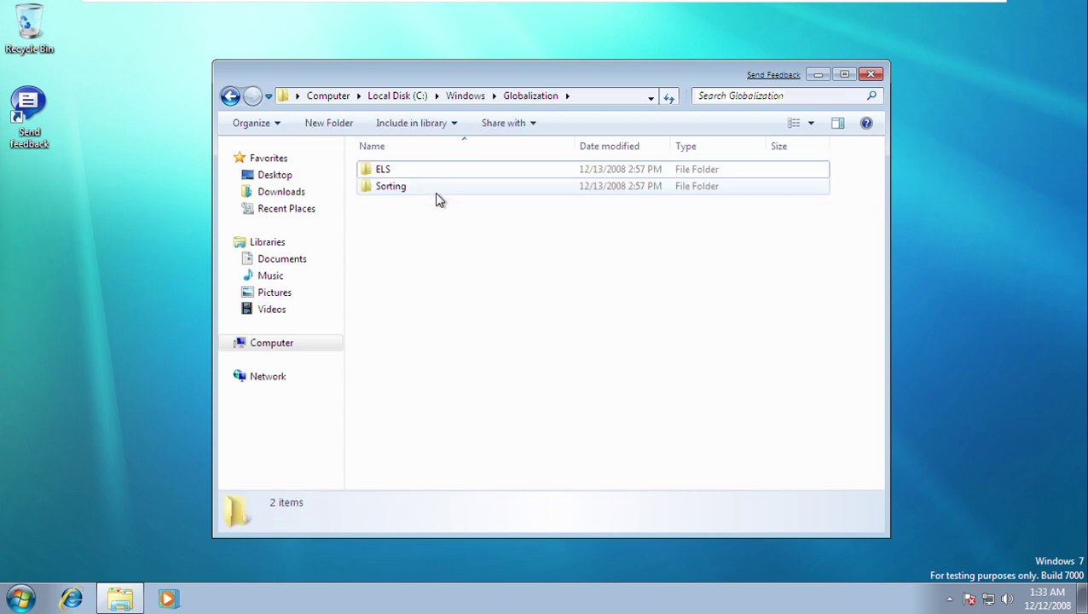
Go to the MCT subfolder of C:\Windows\Globalization by adding /MCT to the current path
{"action": "left_click", "coordinate": [611, 96]}
{"action": "left_click", "coordinate": [610, 97]}
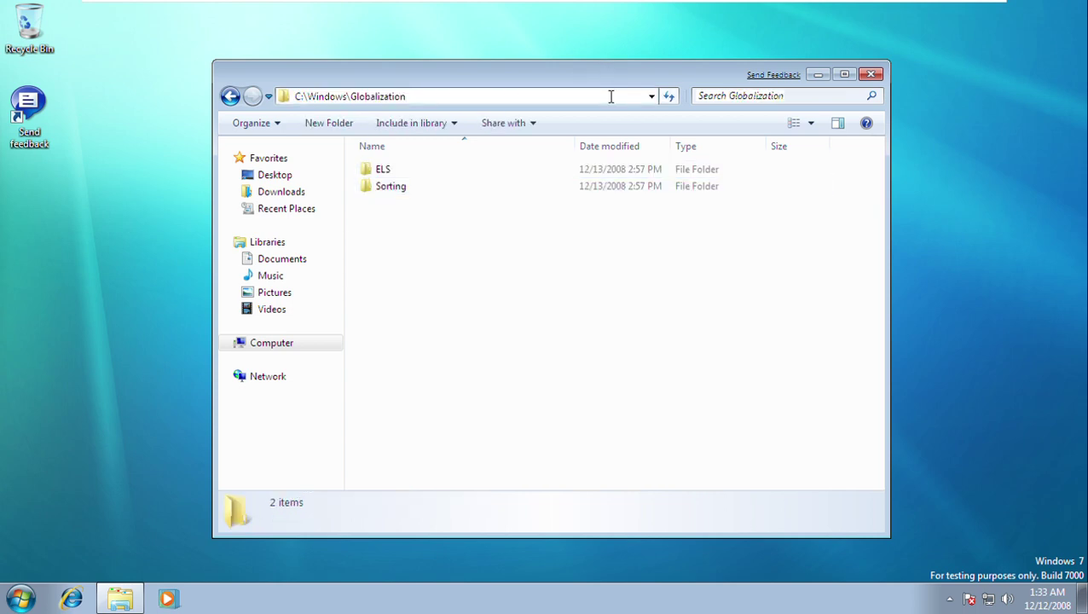
{"action": "type", "text": "/MCT"}
{"action": "key", "text": "Return"}
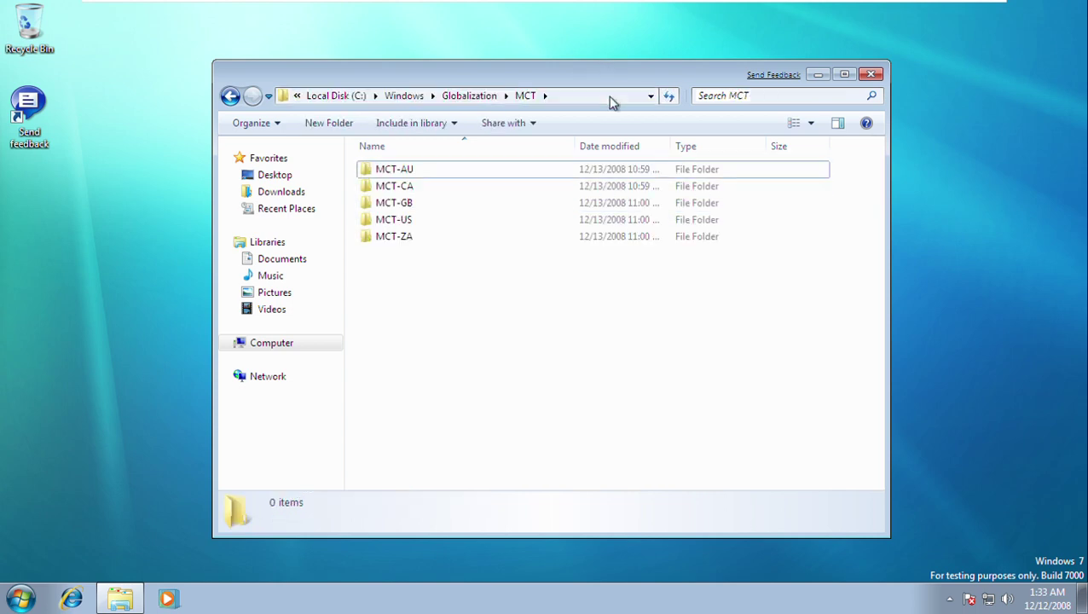
Open the MCT-AU folder and its Wallpaper subfolder
{"action": "key", "text": "Down"}
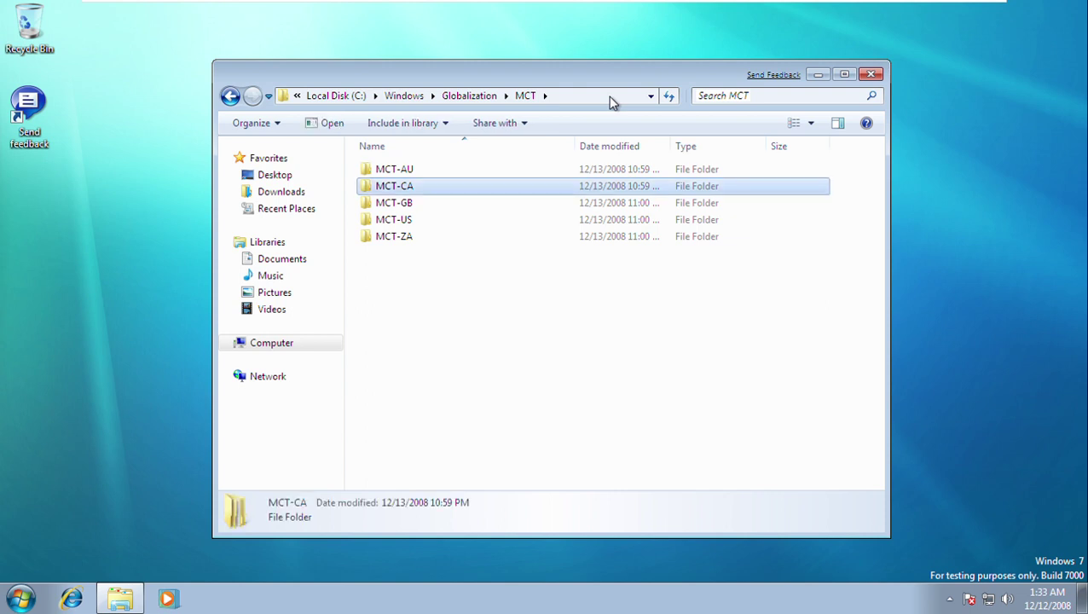
{"action": "key", "text": "Up"}
{"action": "key", "text": "Return"}
{"action": "key", "text": "Down"}
{"action": "key", "text": "Down"}
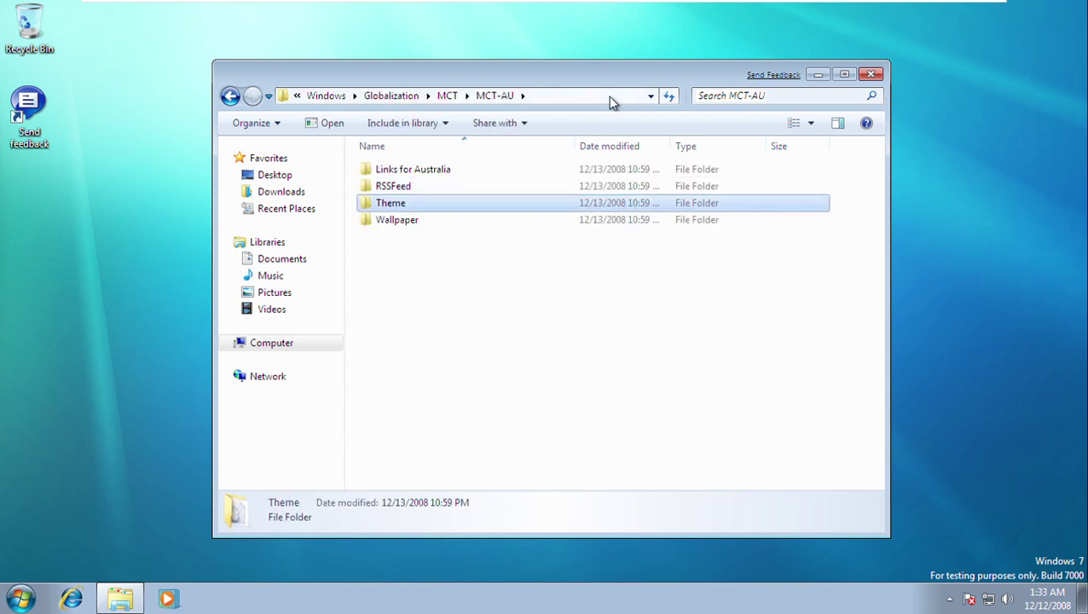
{"action": "key", "text": "Down"}
{"action": "key", "text": "Return"}
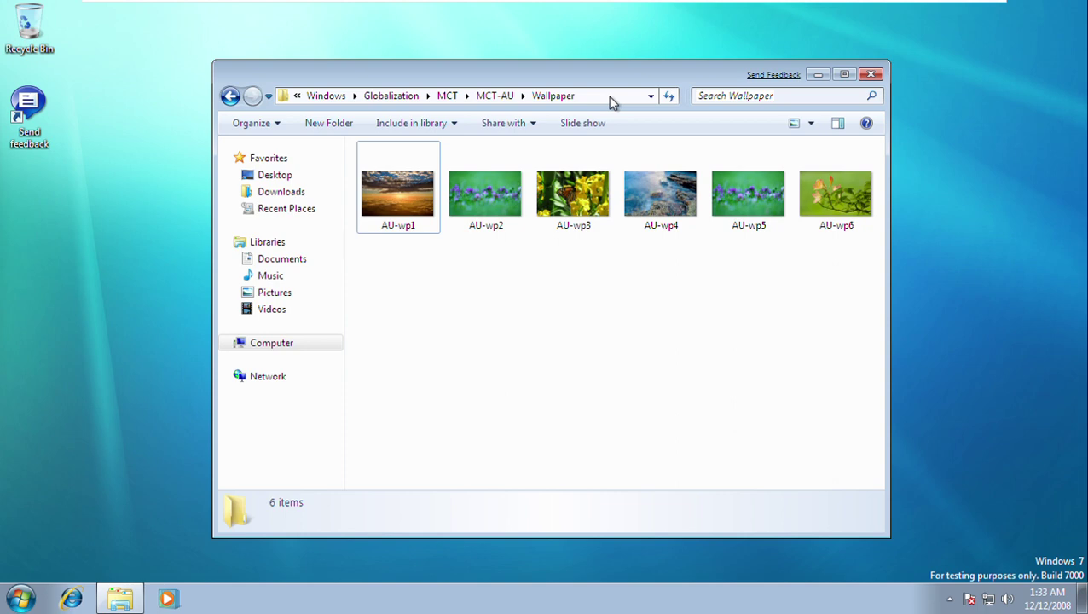
Open AU-wp1 in Windows Photo Viewer, browse the neighbouring Australian wallpapers, and close the viewer
{"action": "key", "text": "Down"}
{"action": "key", "text": "Return"}
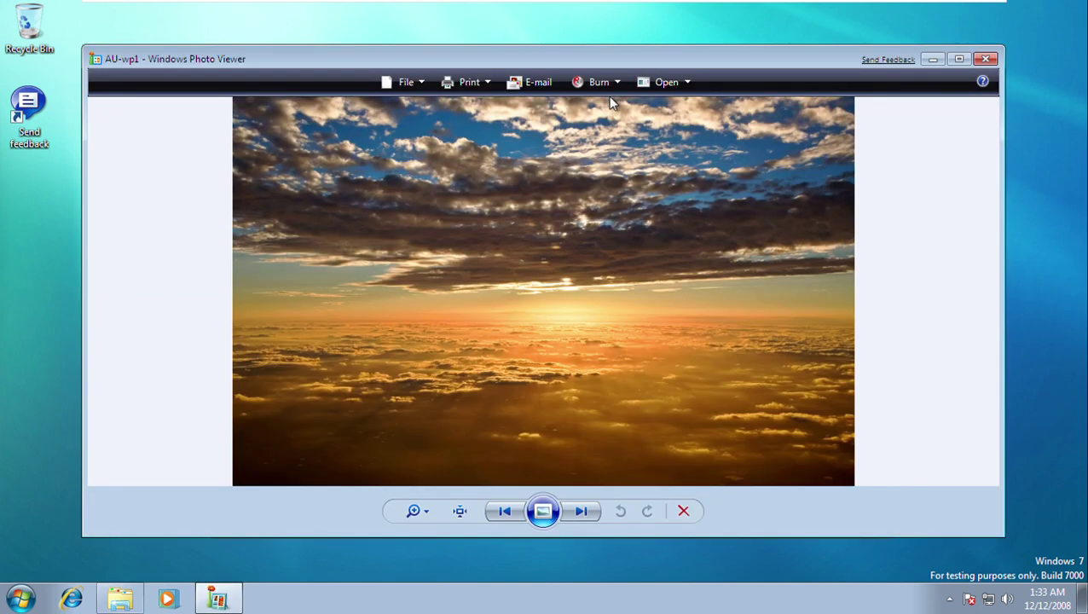
{"action": "key", "text": "Right"}
{"action": "key", "text": "Right"}
{"action": "key", "text": "Left"}
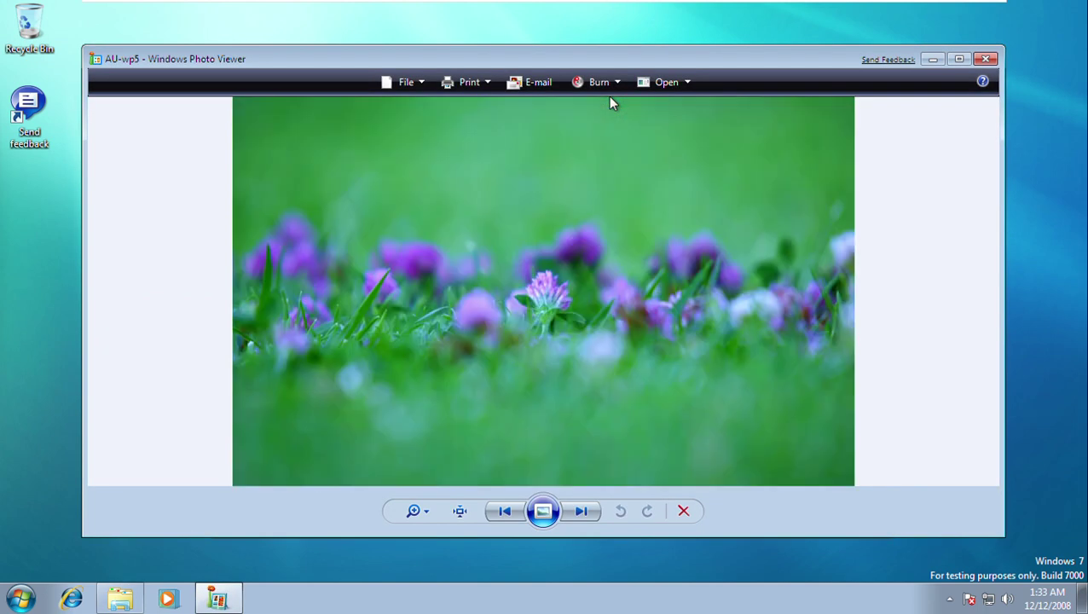
{"action": "key", "text": "Left"}
{"action": "key", "text": "Left"}
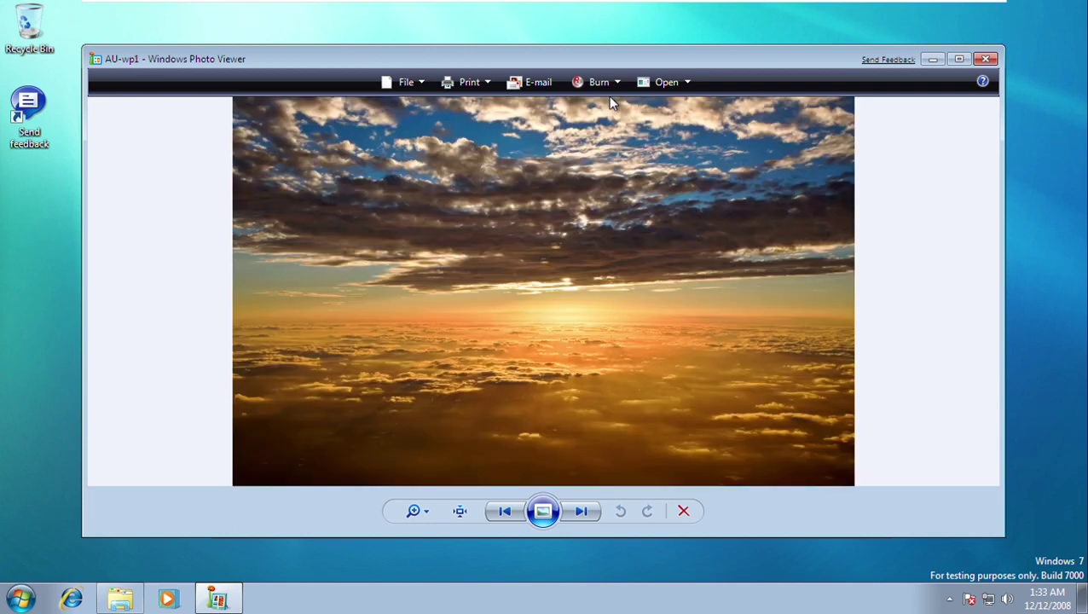
{"action": "key", "text": "alt+F4"}
Return to MCT-AU, open its Theme folder, and apply the AU theme file
{"action": "key", "text": "BackSpace"}
{"action": "key", "text": "Up"}
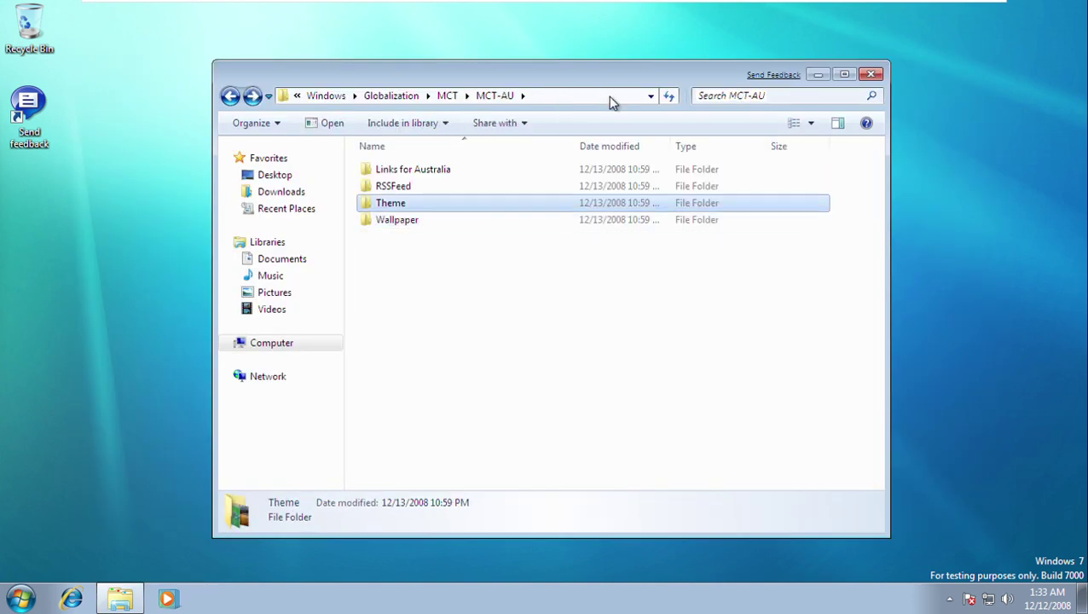
{"action": "key", "text": "Return"}
{"action": "key", "text": "Down"}
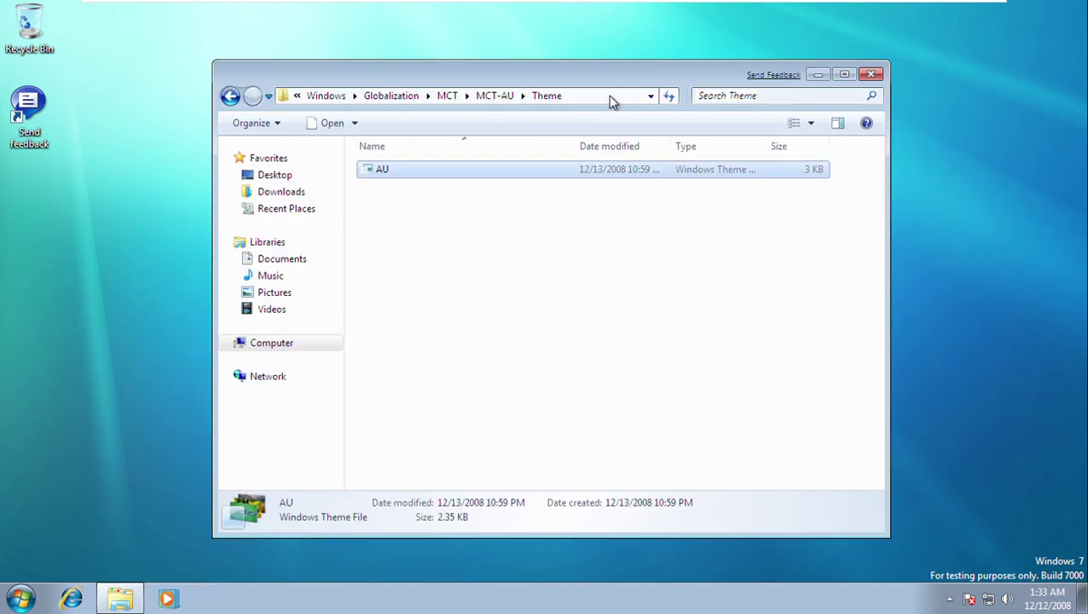
{"action": "key", "text": "Return"}
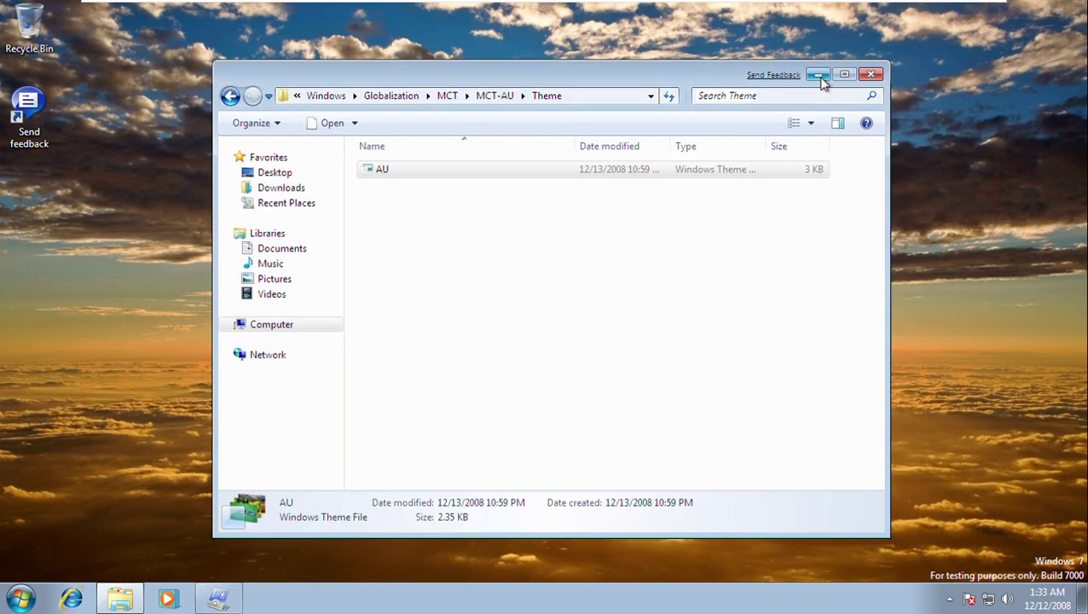
Minimize the open Explorer window and advance the desktop background repeatedly through the Australia theme's pictures
{"action": "left_click", "coordinate": [820, 74]}
{"action": "right_click", "coordinate": [625, 266]}
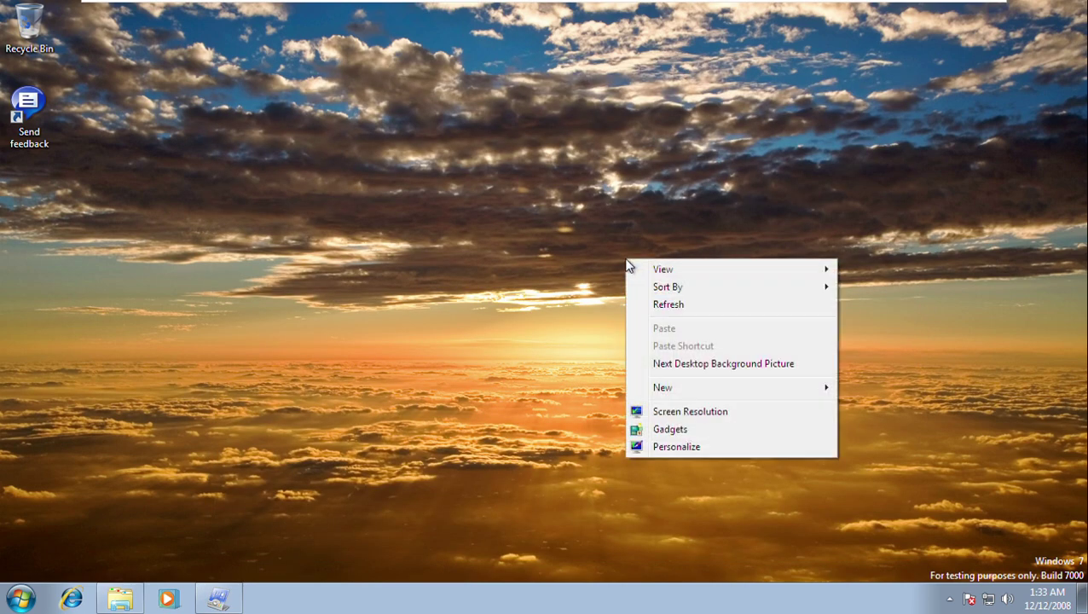
{"action": "left_click", "coordinate": [664, 365]}
{"action": "right_click", "coordinate": [553, 289]}
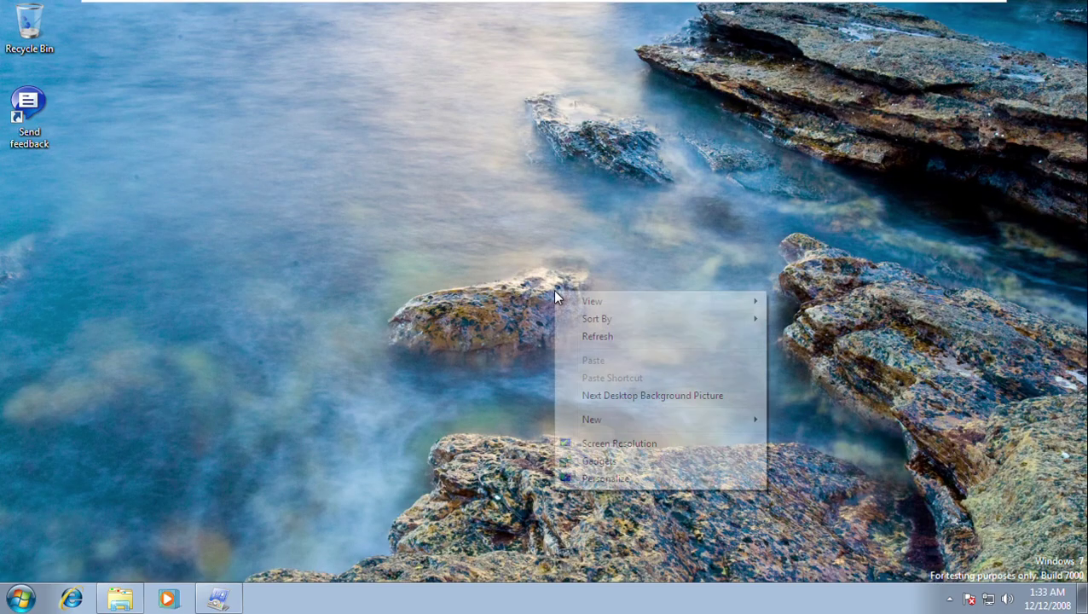
{"action": "left_click", "coordinate": [624, 397]}
{"action": "right_click", "coordinate": [518, 310]}
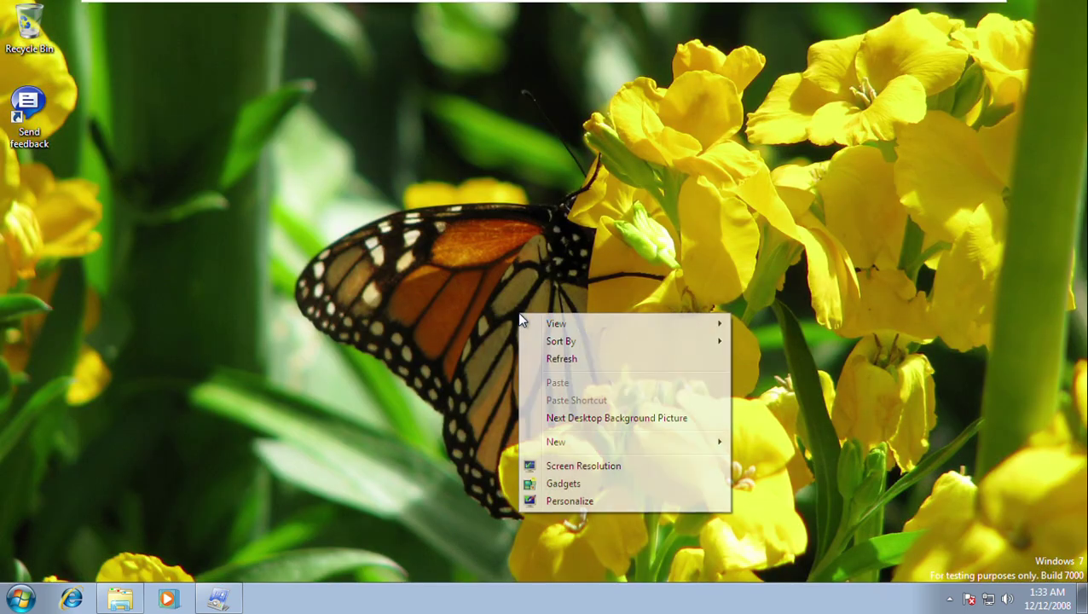
{"action": "left_click", "coordinate": [589, 420]}
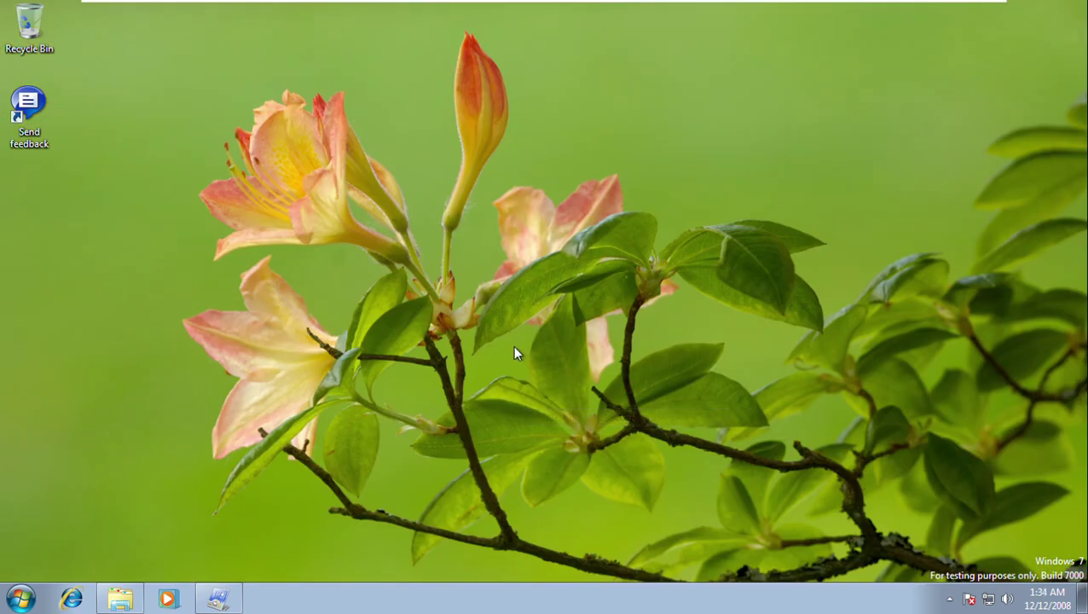
{"action": "right_click", "coordinate": [536, 372]}
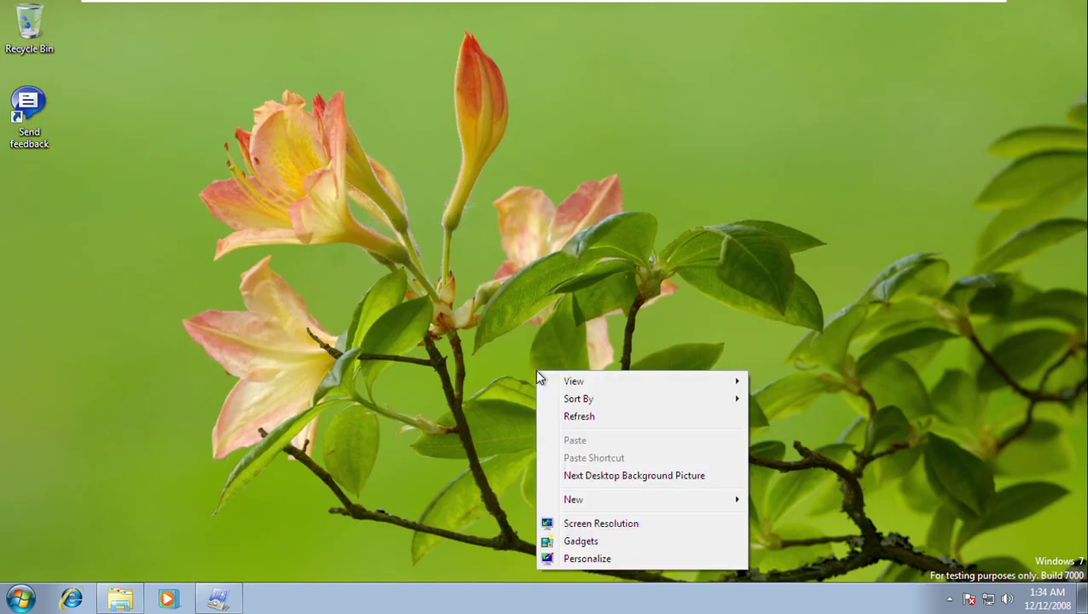
{"action": "left_click", "coordinate": [596, 475]}
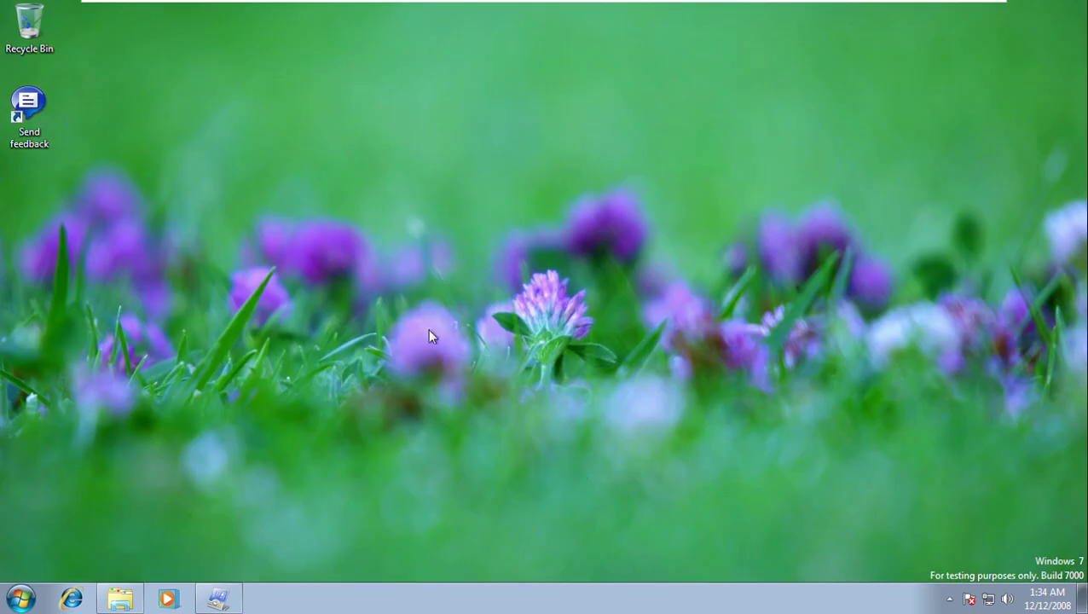
{"action": "right_click", "coordinate": [460, 365]}
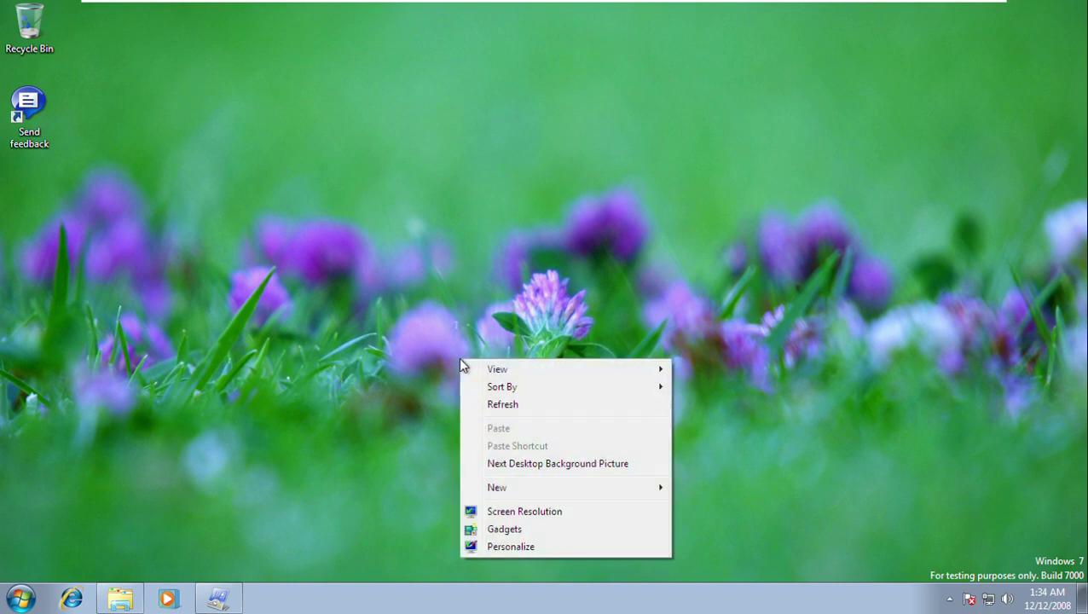
{"action": "left_click", "coordinate": [536, 466]}
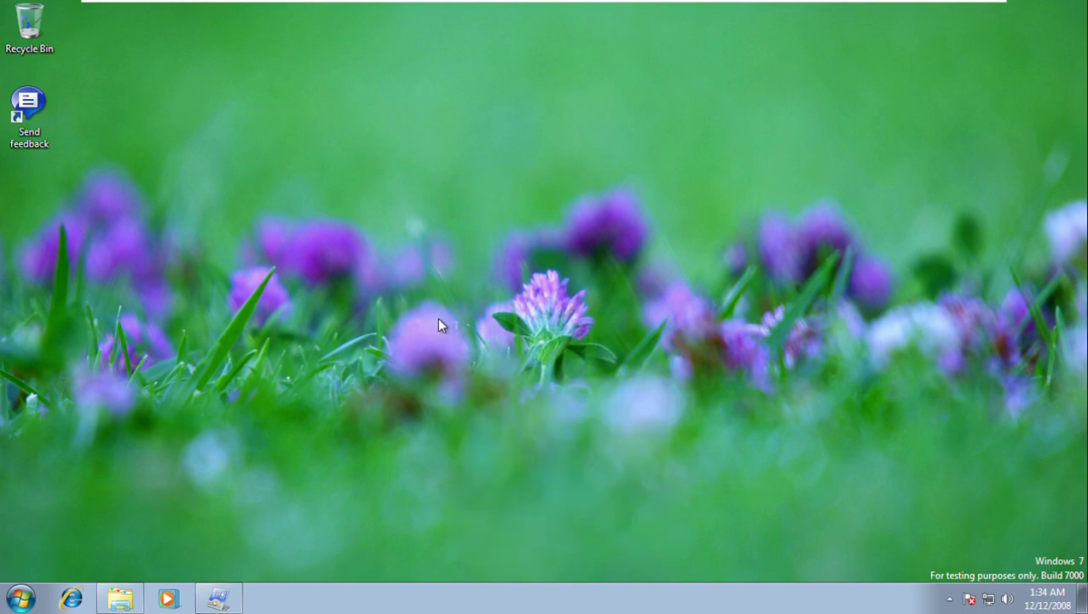
{"action": "right_click", "coordinate": [593, 274]}
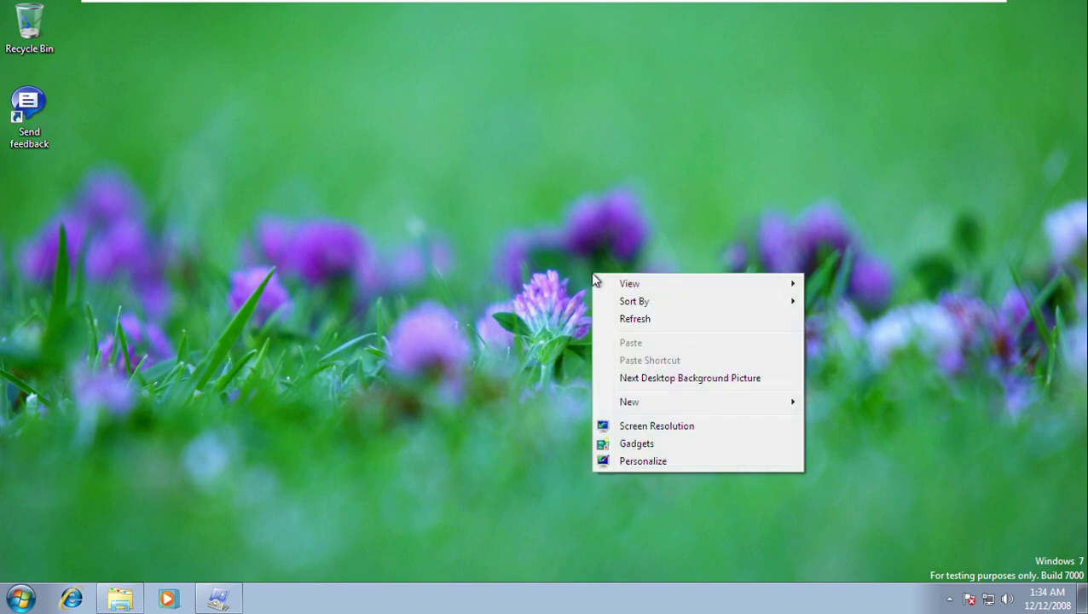
{"action": "left_click", "coordinate": [642, 384]}
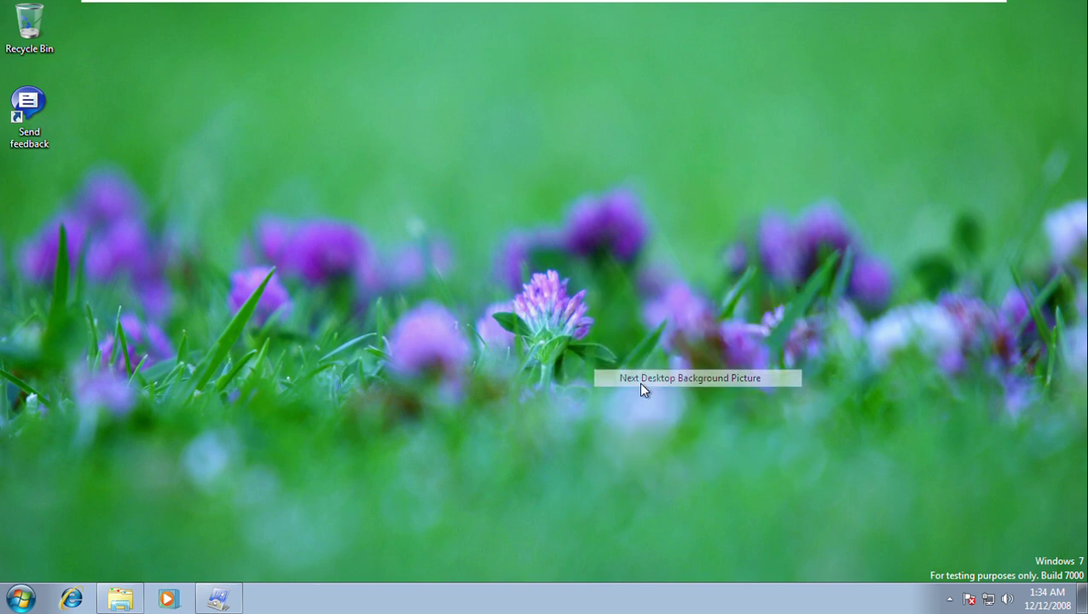
{"action": "right_click", "coordinate": [353, 422]}
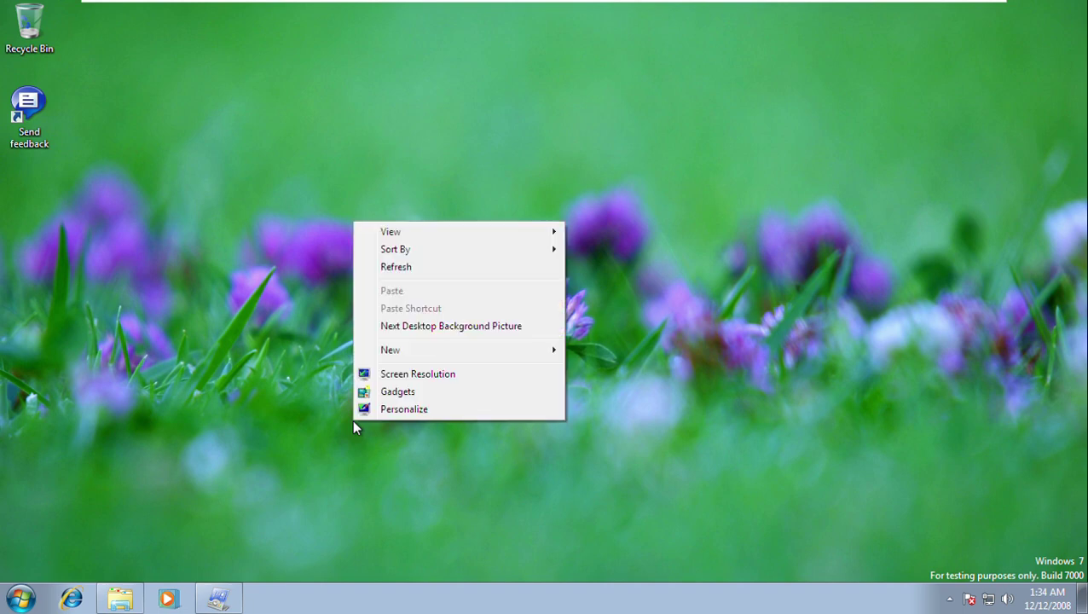
{"action": "left_click", "coordinate": [449, 328]}
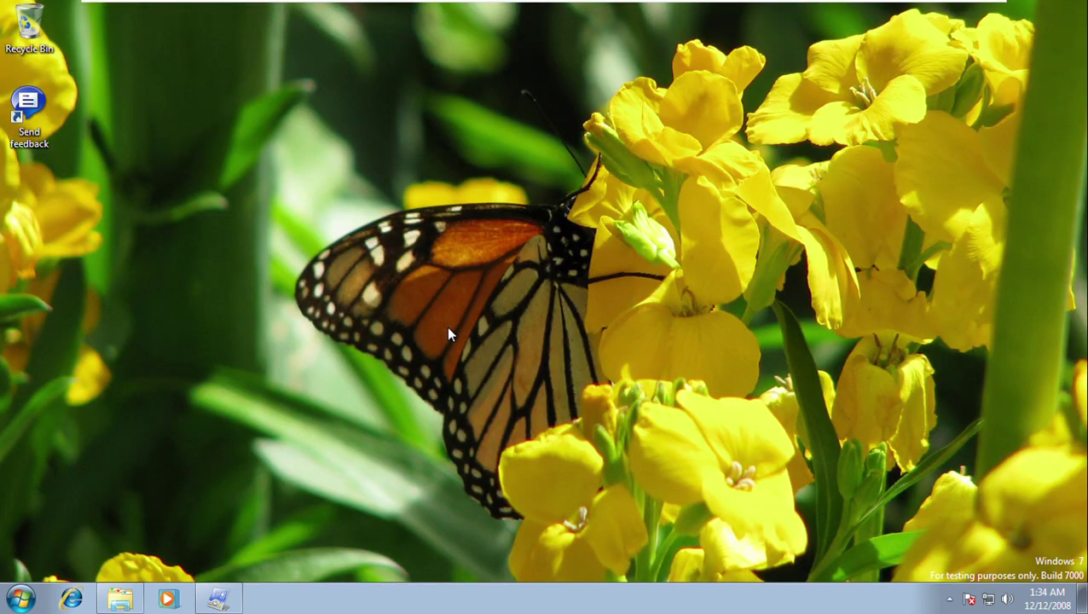
{"action": "right_click", "coordinate": [449, 328]}
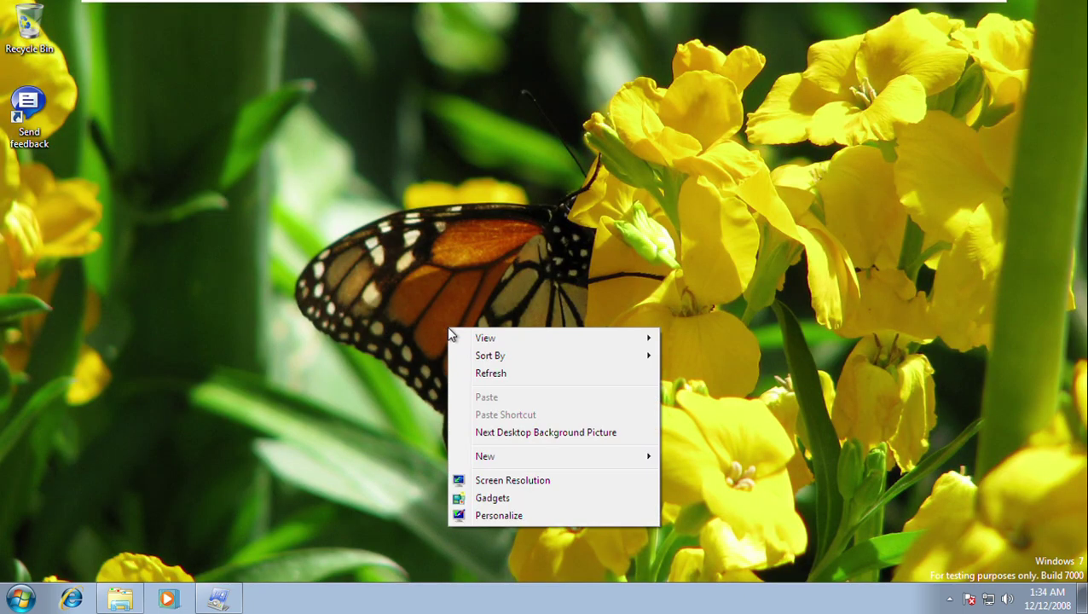
{"action": "left_click", "coordinate": [517, 432]}
{"action": "right_click", "coordinate": [402, 296]}
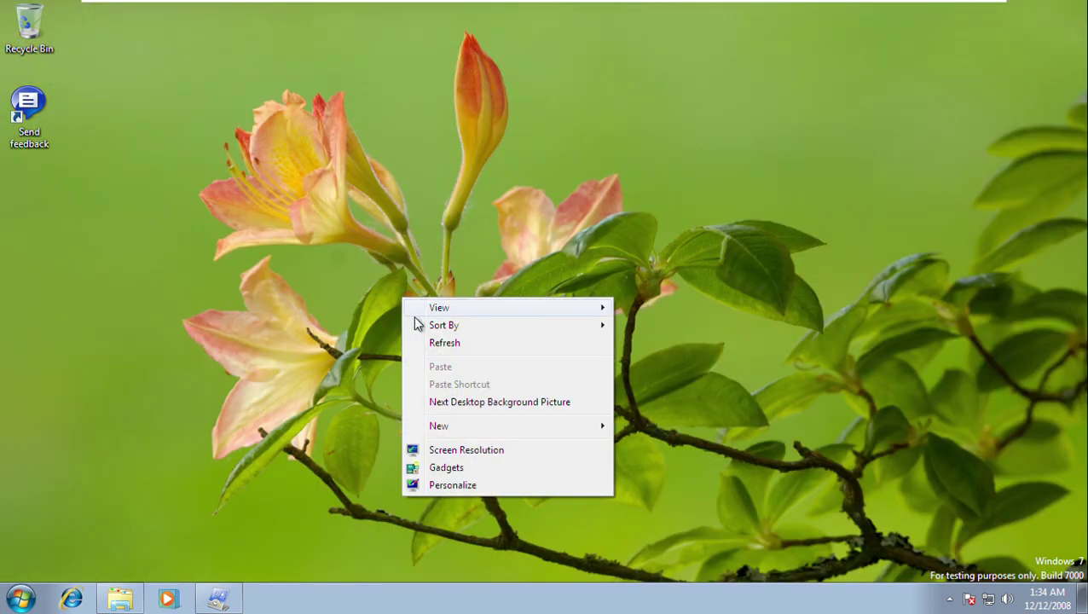
{"action": "left_click", "coordinate": [462, 400]}
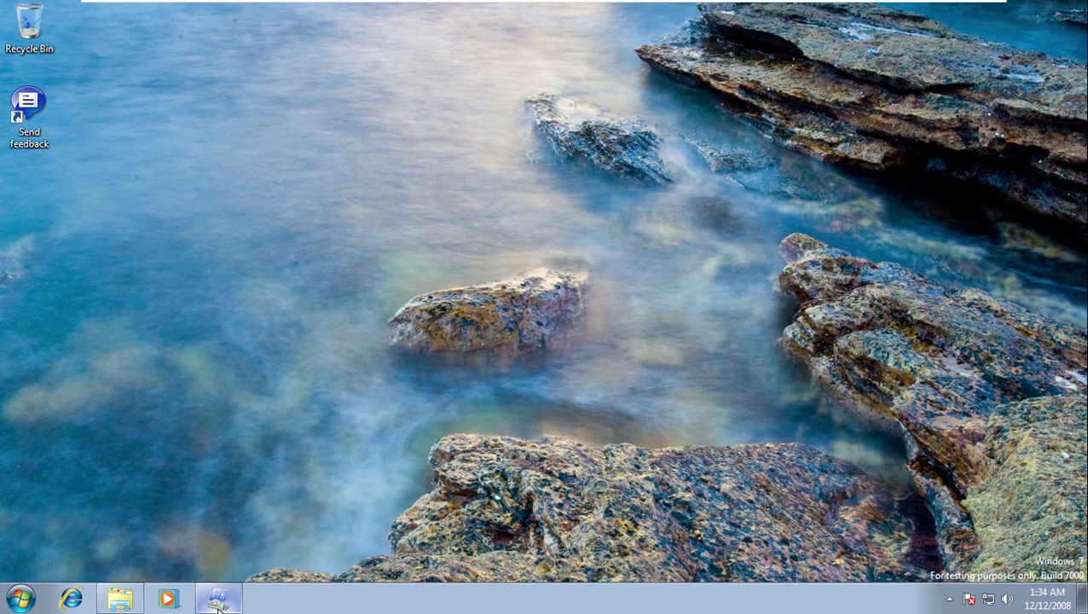
Check the current theme in the Personalization window, and switch back to the MCT-AU Theme folder
{"action": "left_click", "coordinate": [216, 601]}
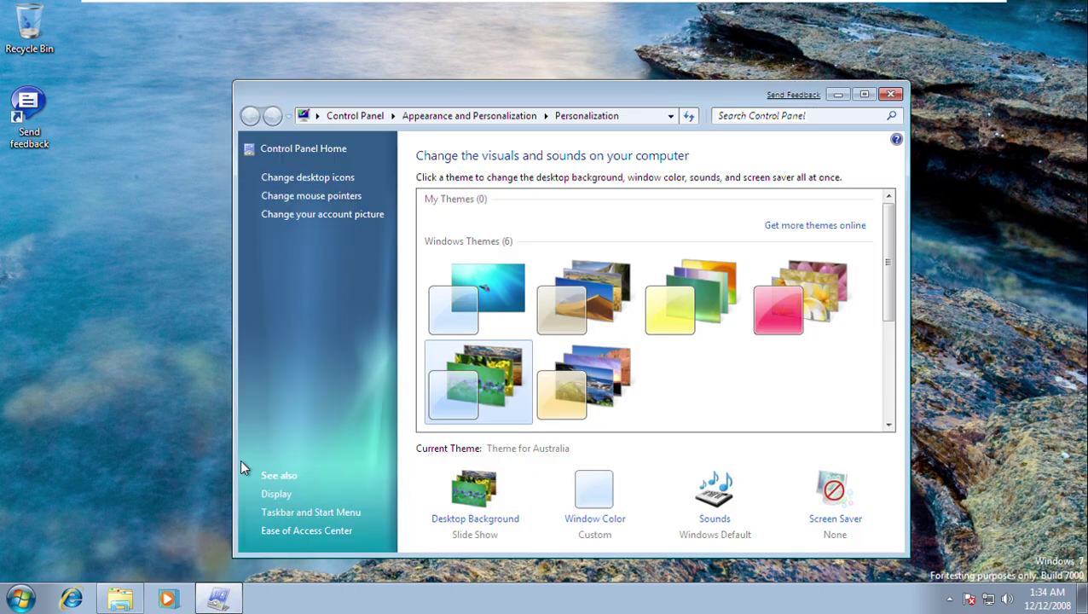
{"action": "left_click", "coordinate": [119, 601]}
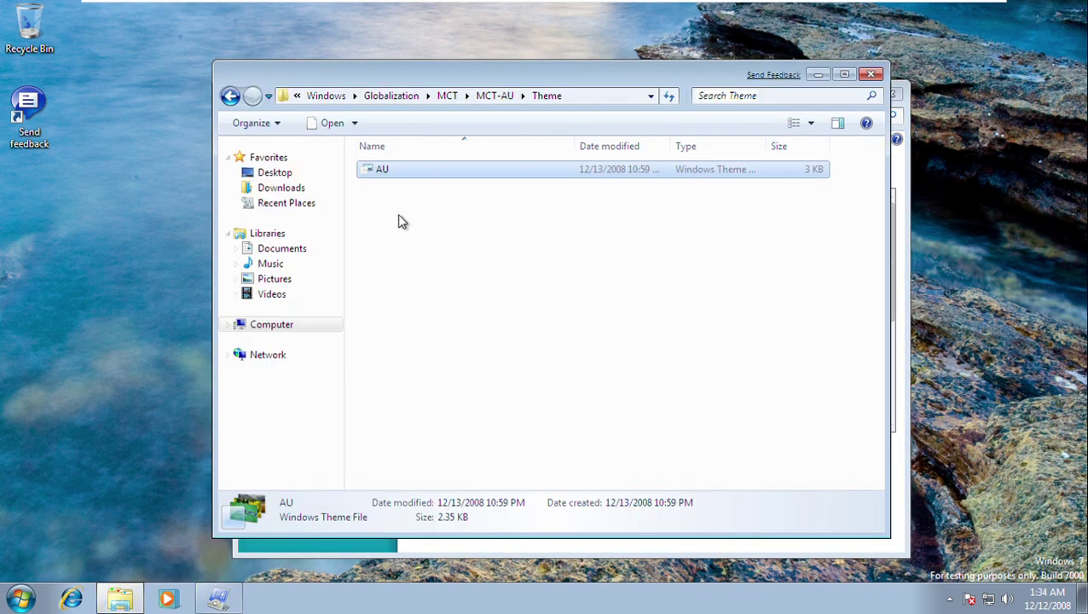
Go back to the MCT folder and open the Wallpaper folder inside MCT-CA
{"action": "key", "text": "BackSpace"}
{"action": "key", "text": "BackSpace"}
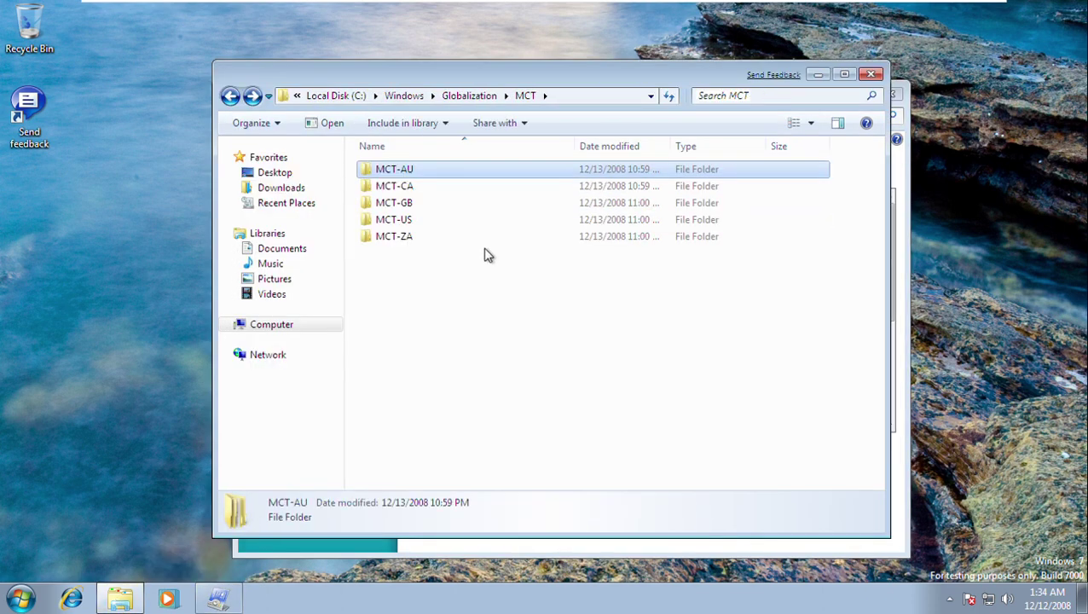
{"action": "key", "text": "Down"}
{"action": "key", "text": "Return"}
{"action": "key", "text": "Down"}
{"action": "key", "text": "Down"}
{"action": "key", "text": "Down"}
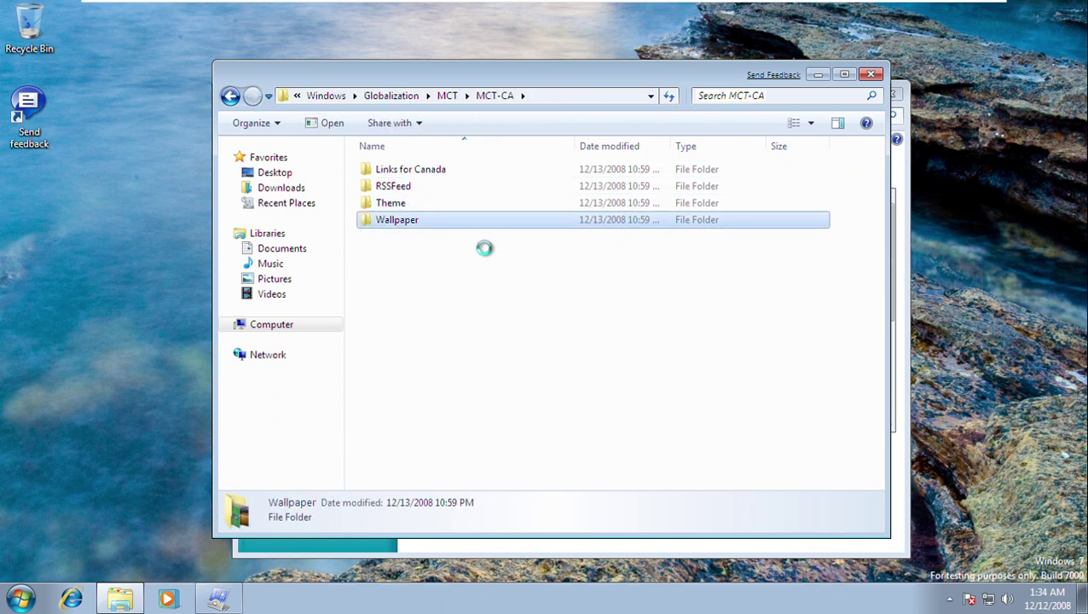
{"action": "key", "text": "Return"}
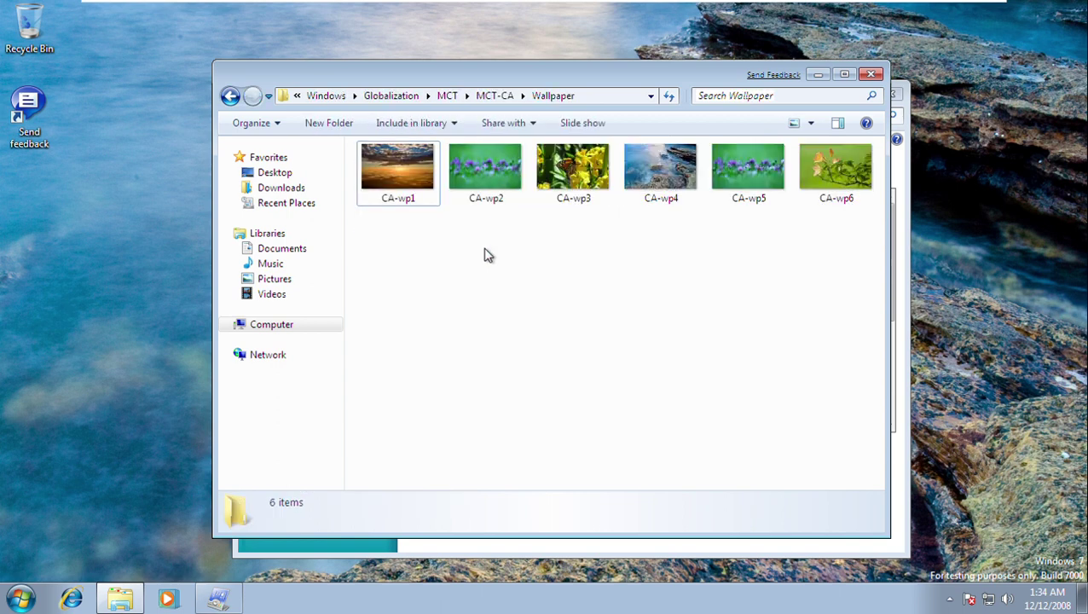
Open CA-wp1 in Windows Photo Viewer, browse the neighbouring Canadian wallpapers, and close the viewer
{"action": "key", "text": "Right"}
{"action": "key", "text": "Left"}
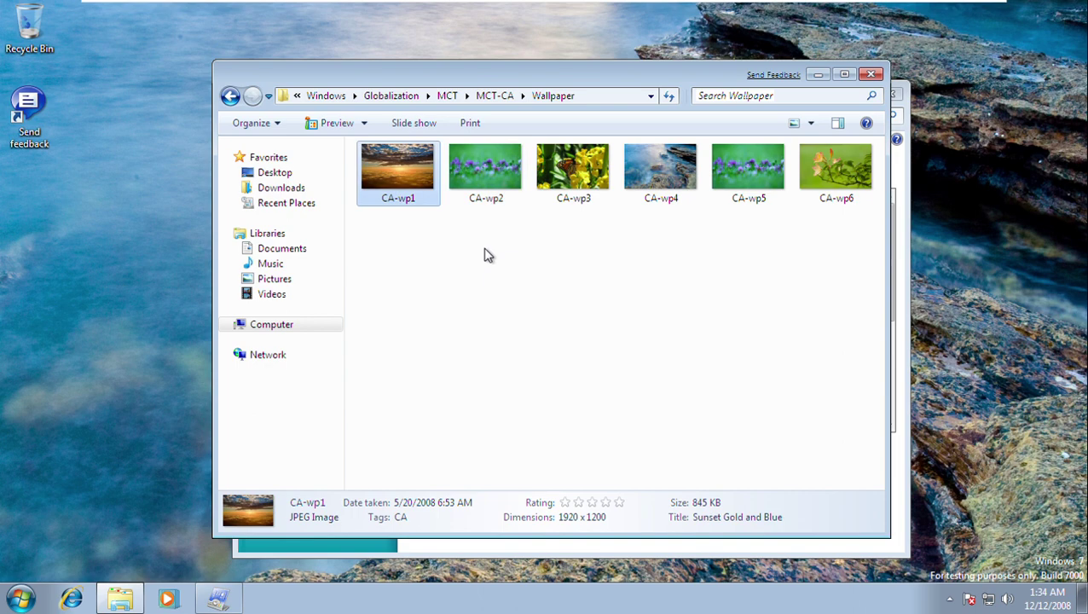
{"action": "key", "text": "Return"}
{"action": "key", "text": "Right"}
{"action": "key", "text": "Right"}
{"action": "key", "text": "Left"}
{"action": "key", "text": "Left"}
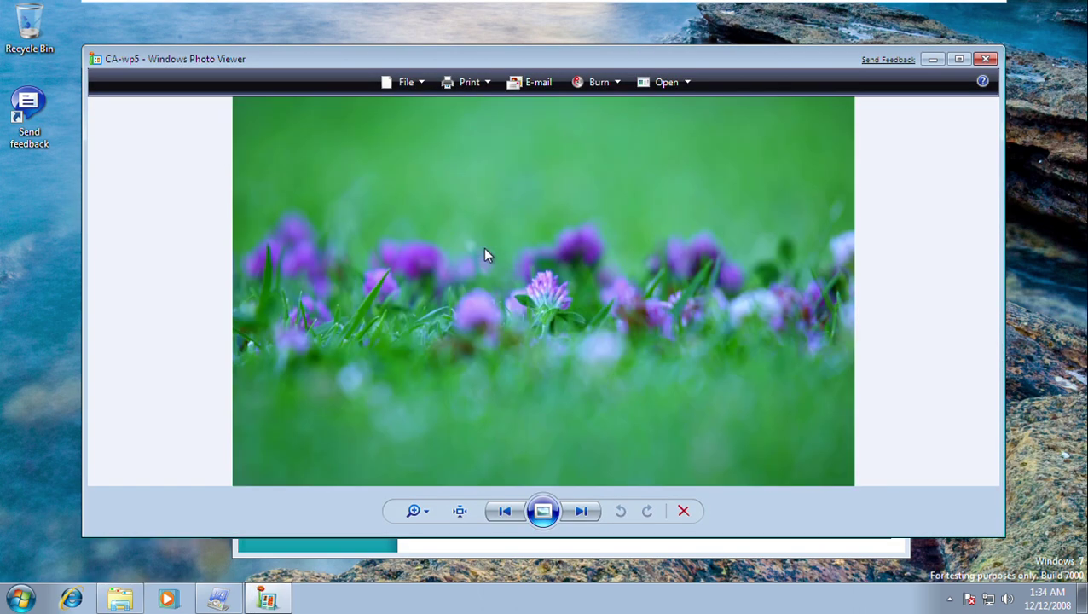
{"action": "key", "text": "alt+F4"}
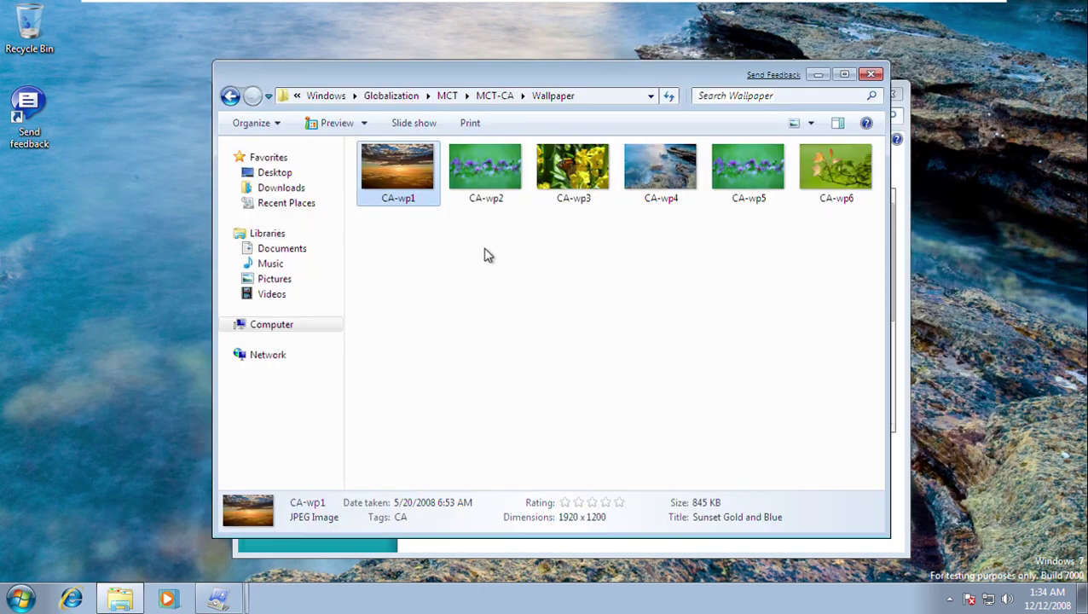
Apply the CA theme file from the MCT-CA Theme folder and minimize the Personalization window that opens
{"action": "key", "text": "alt+Up"}
{"action": "key", "text": "Up"}
{"action": "key", "text": "Return"}
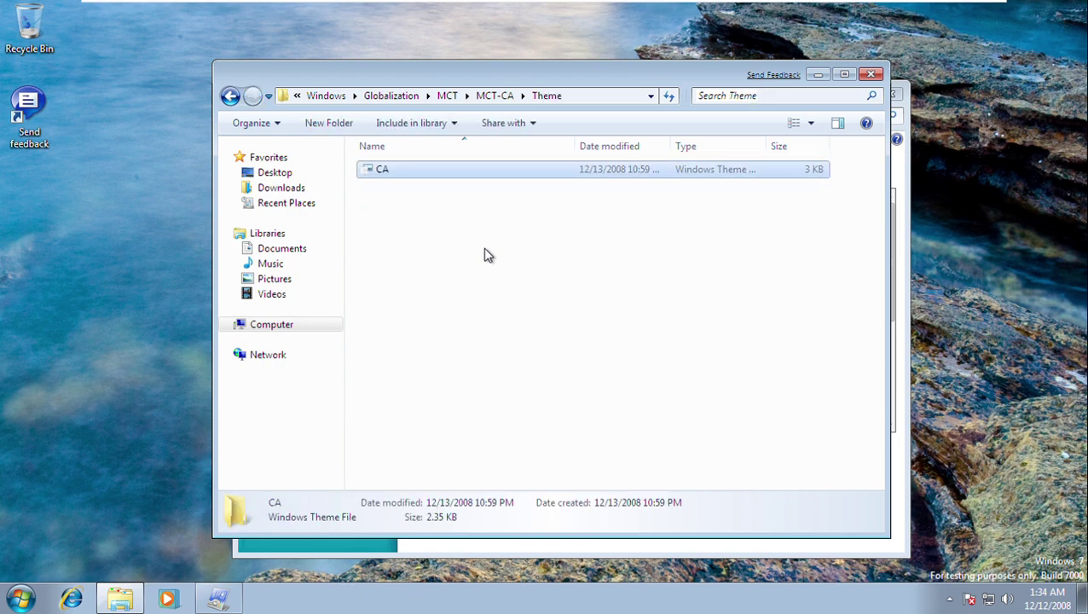
{"action": "key", "text": "Return"}
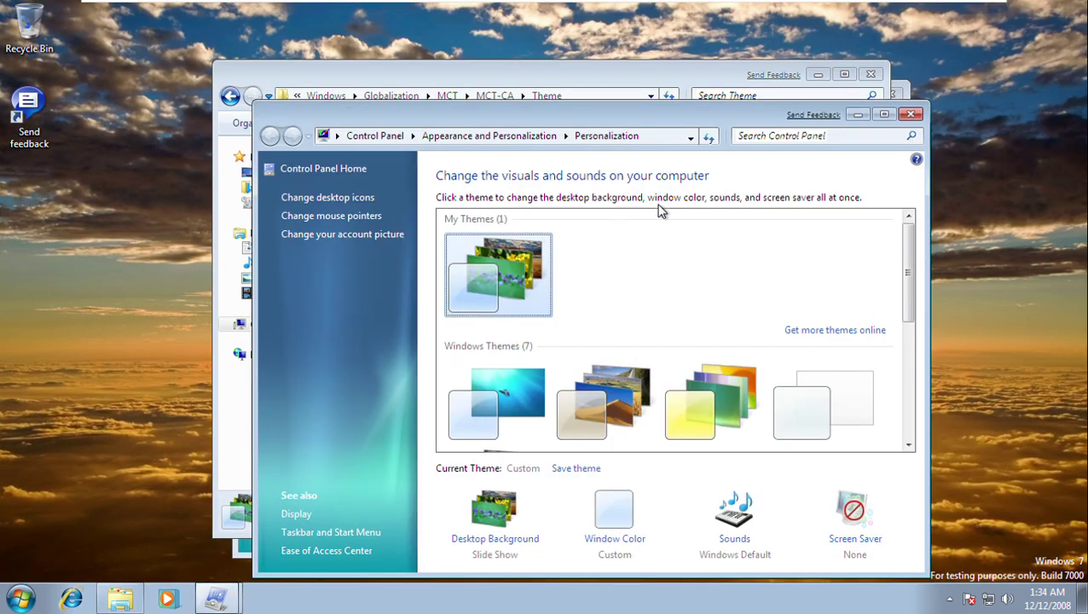
{"action": "left_click", "coordinate": [860, 116]}
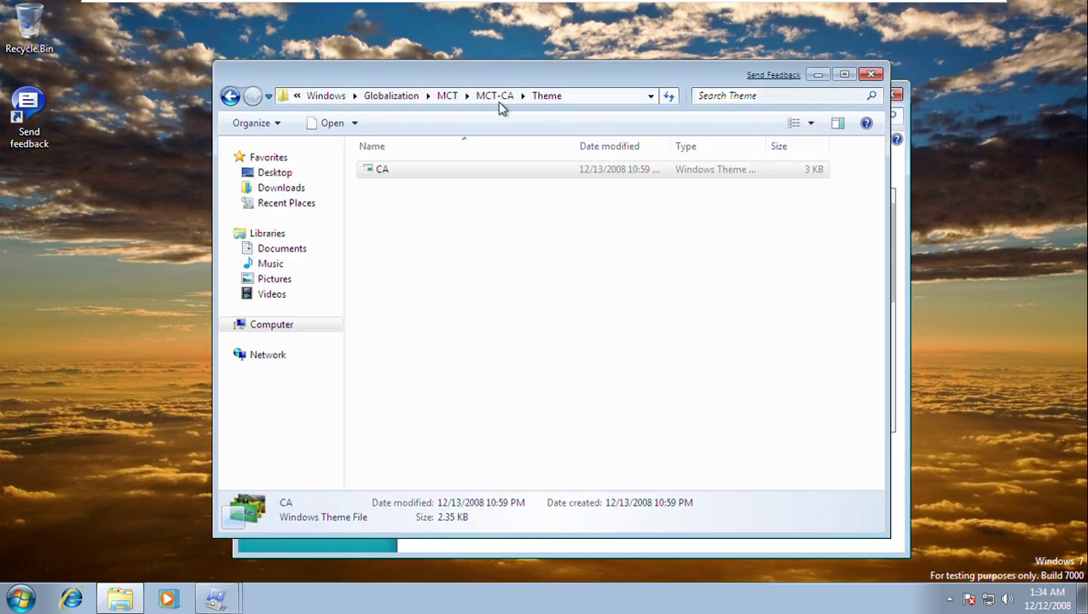
Return to the MCT folder and open the Wallpaper folder inside MCT-GB
{"action": "left_click", "coordinate": [448, 99]}
{"action": "key", "text": "Down"}
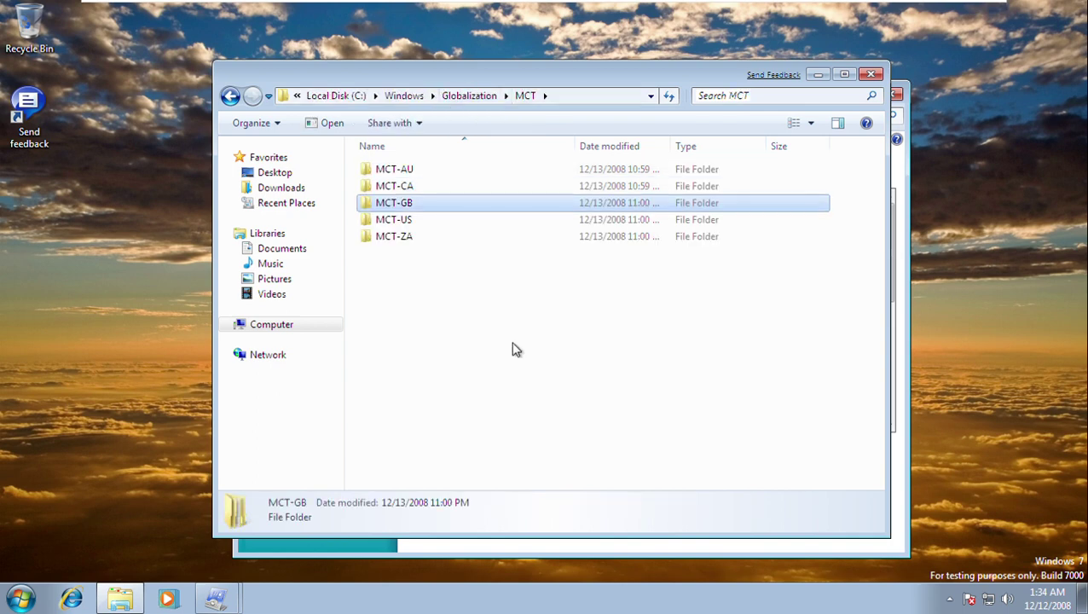
{"action": "key", "text": "Return"}
{"action": "key", "text": "Down"}
{"action": "key", "text": "Down"}
{"action": "key", "text": "Down"}
{"action": "key", "text": "Return"}
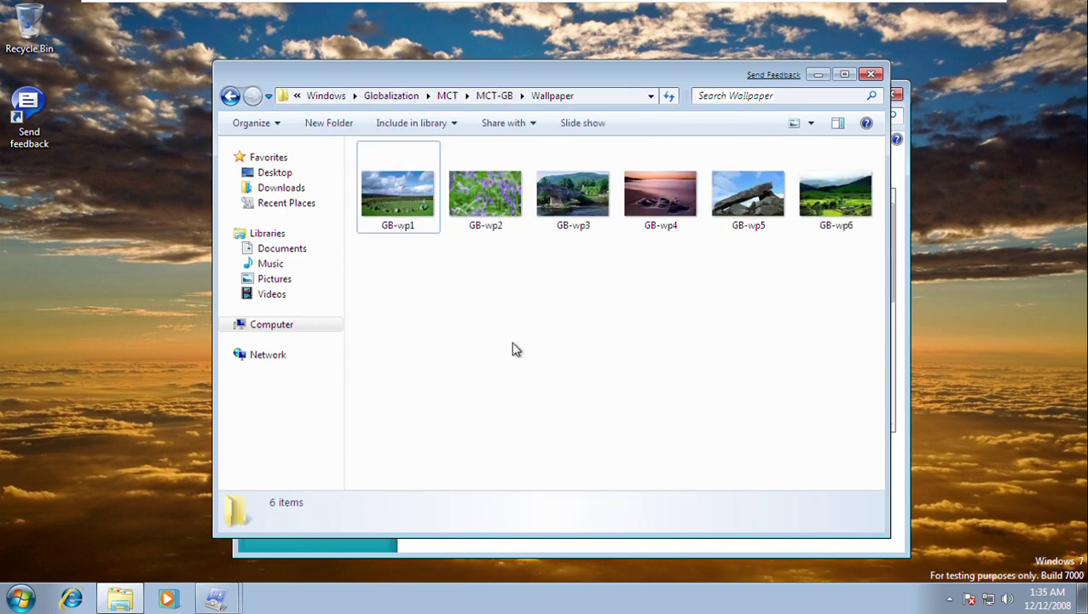
View GB-wp1 in a maximized Windows Photo Viewer, browse through all the British wallpapers, and close the viewer
{"action": "key", "text": "Right"}
{"action": "key", "text": "Left"}
{"action": "key", "text": "Return"}
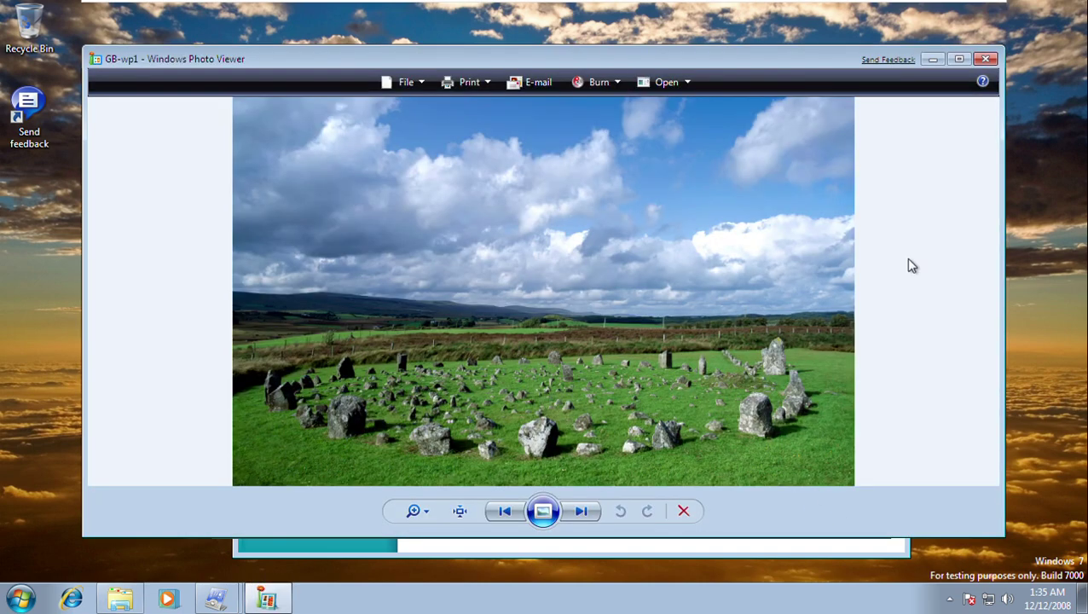
{"action": "left_click", "coordinate": [960, 60]}
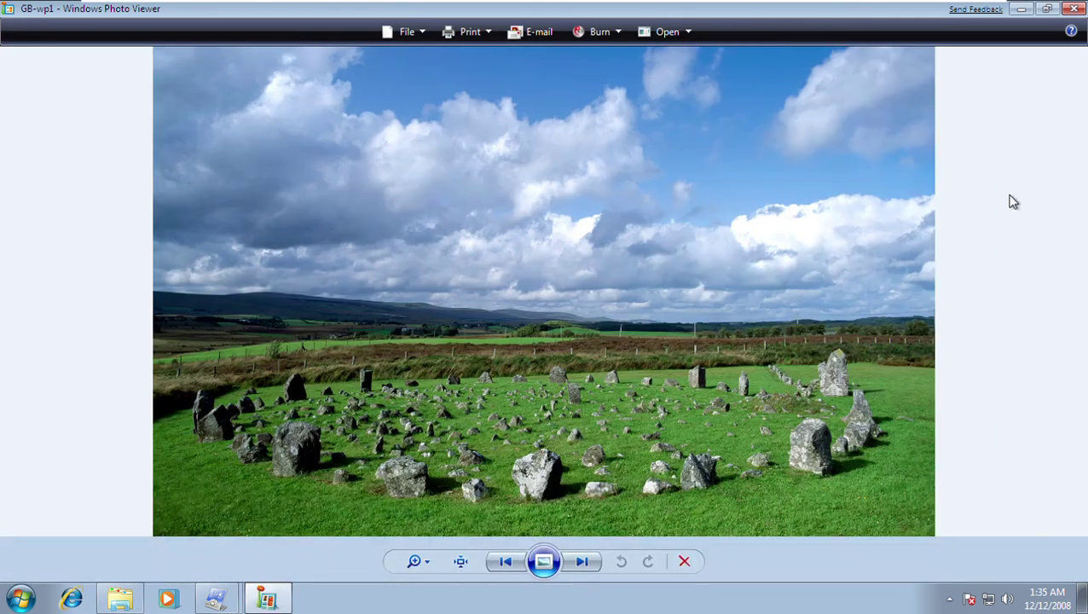
{"action": "key", "text": "Right"}
{"action": "key", "text": "Right"}
{"action": "key", "text": "Right"}
{"action": "key", "text": "Right"}
{"action": "key", "text": "Right"}
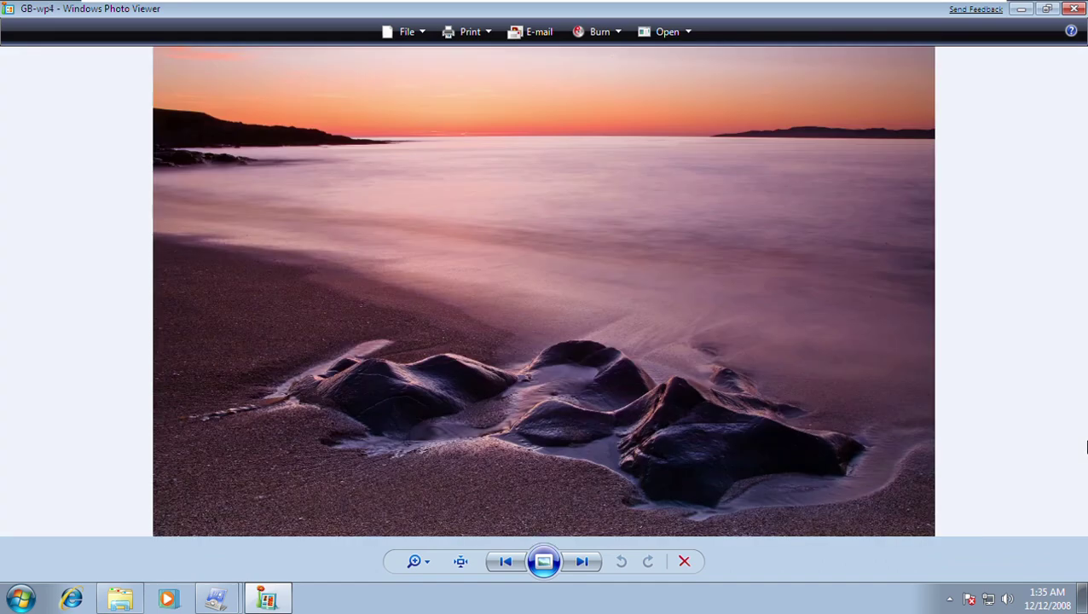
{"action": "key", "text": "Right"}
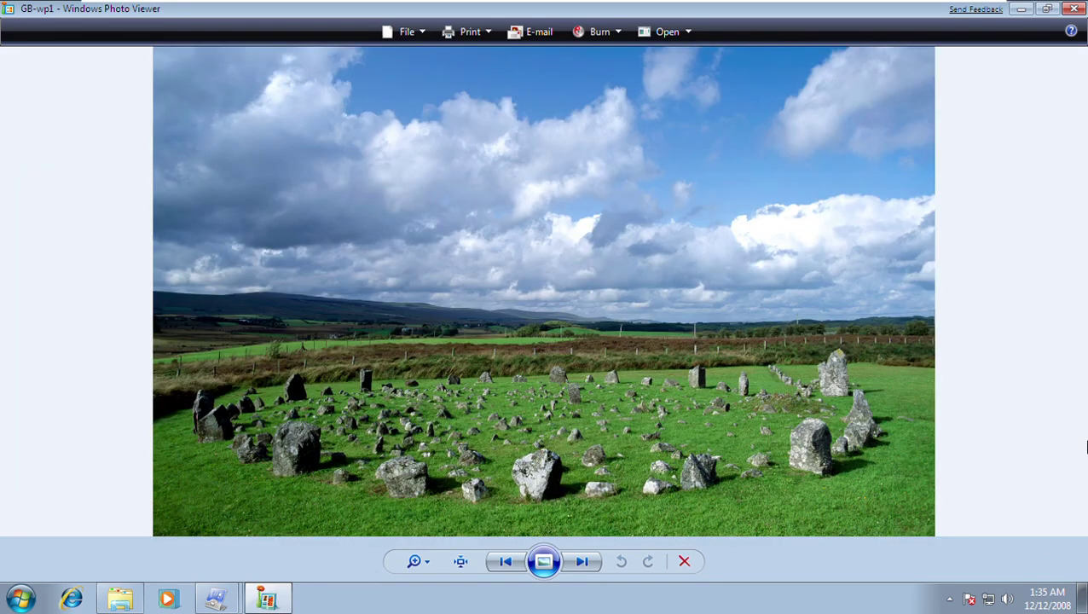
{"action": "key", "text": "alt+F4"}
Return to MCT-GB, open its Theme folder, and apply the GB theme file
{"action": "key", "text": "BackSpace"}
{"action": "key", "text": "Up"}
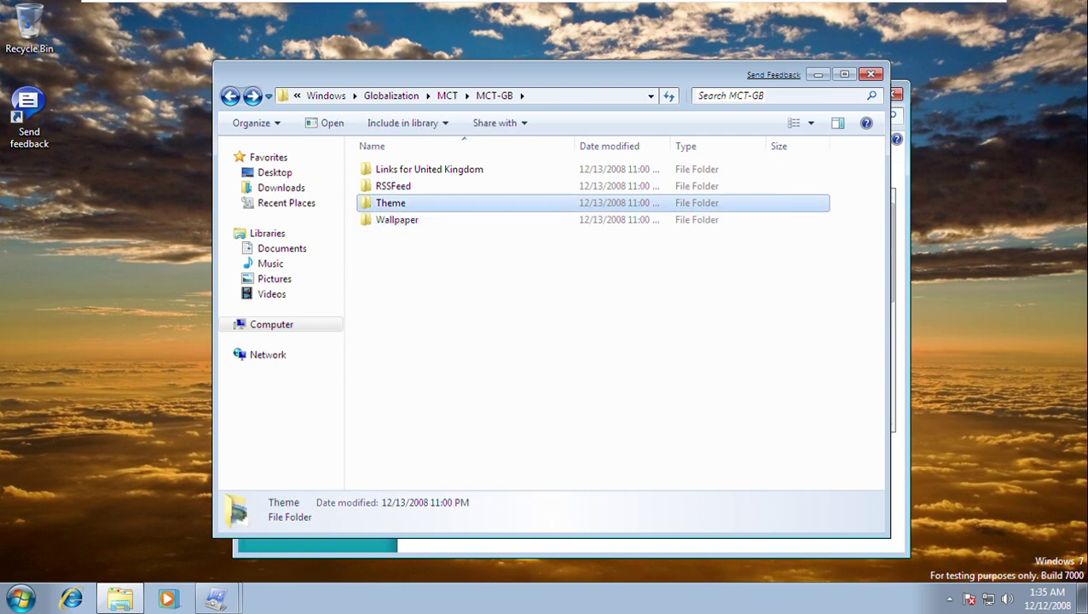
{"action": "key", "text": "Return"}
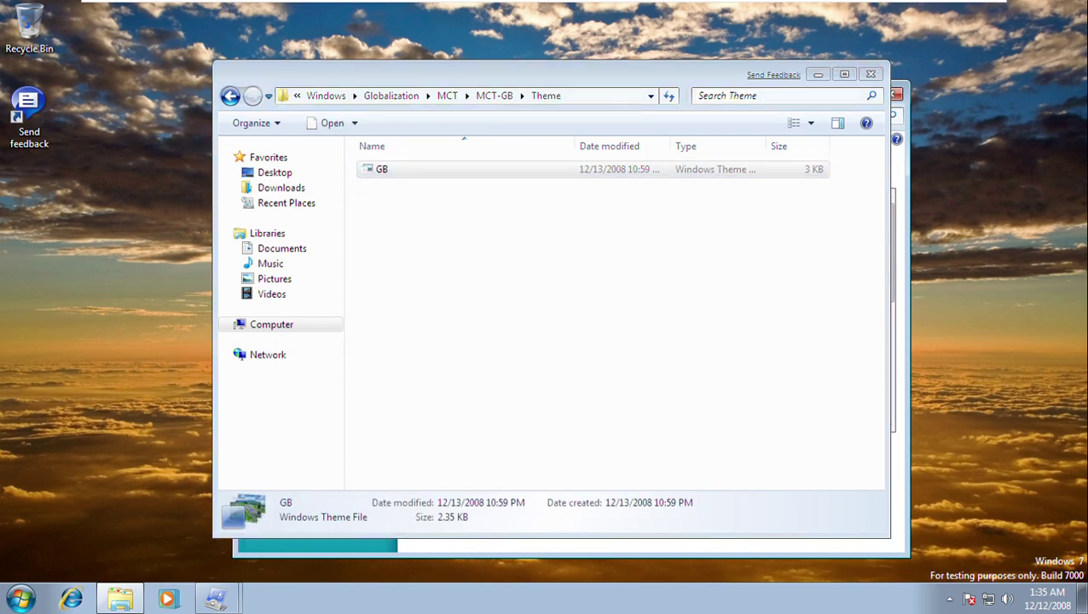
{"action": "key", "text": "Return"}
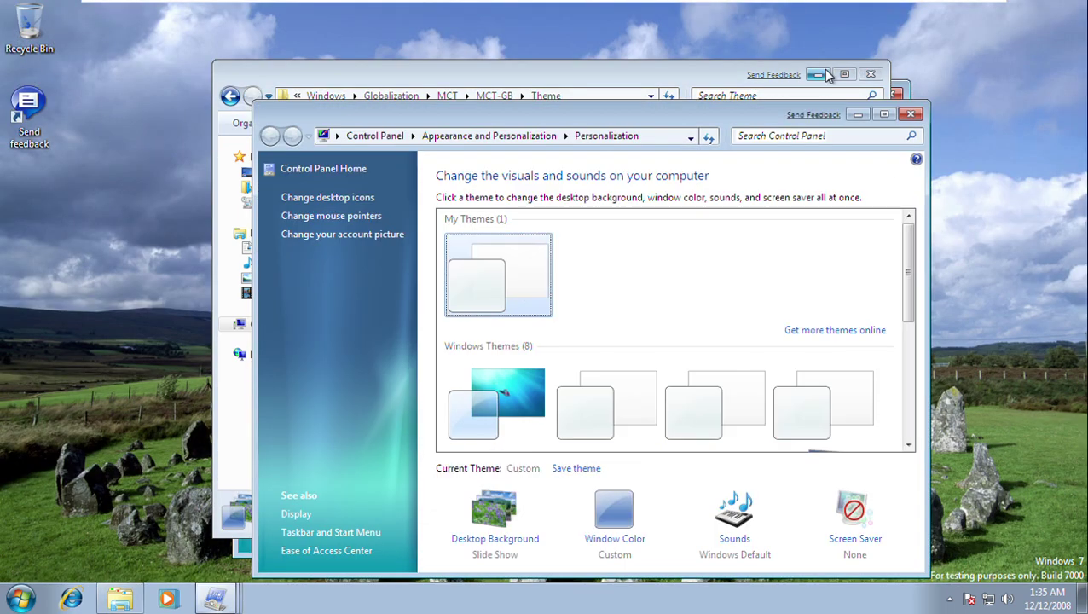
Minimize both Personalization windows and the Explorer window to reveal the desktop
{"action": "left_click", "coordinate": [856, 115]}
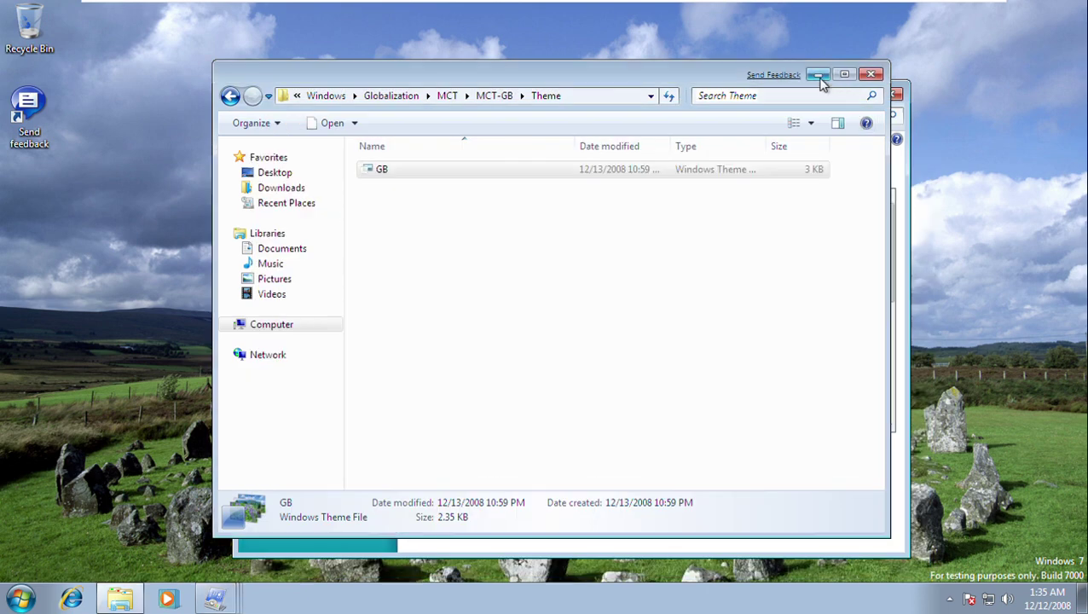
{"action": "left_click", "coordinate": [847, 100]}
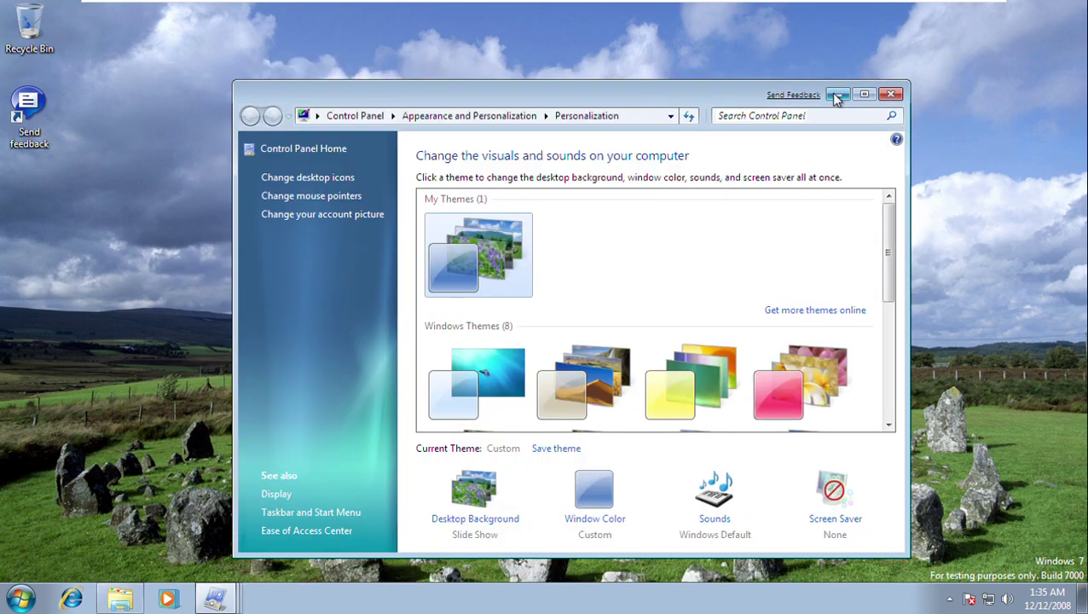
{"action": "left_click", "coordinate": [837, 96]}
Advance the desktop background repeatedly through the pictures of the GB theme
{"action": "right_click", "coordinate": [734, 283]}
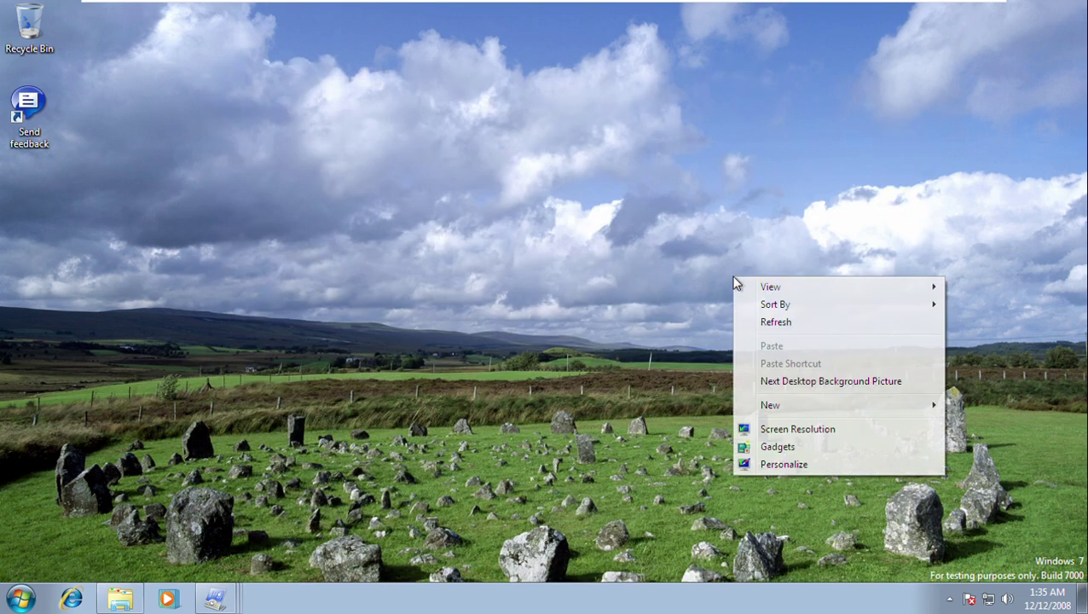
{"action": "left_click", "coordinate": [773, 384]}
{"action": "right_click", "coordinate": [604, 305]}
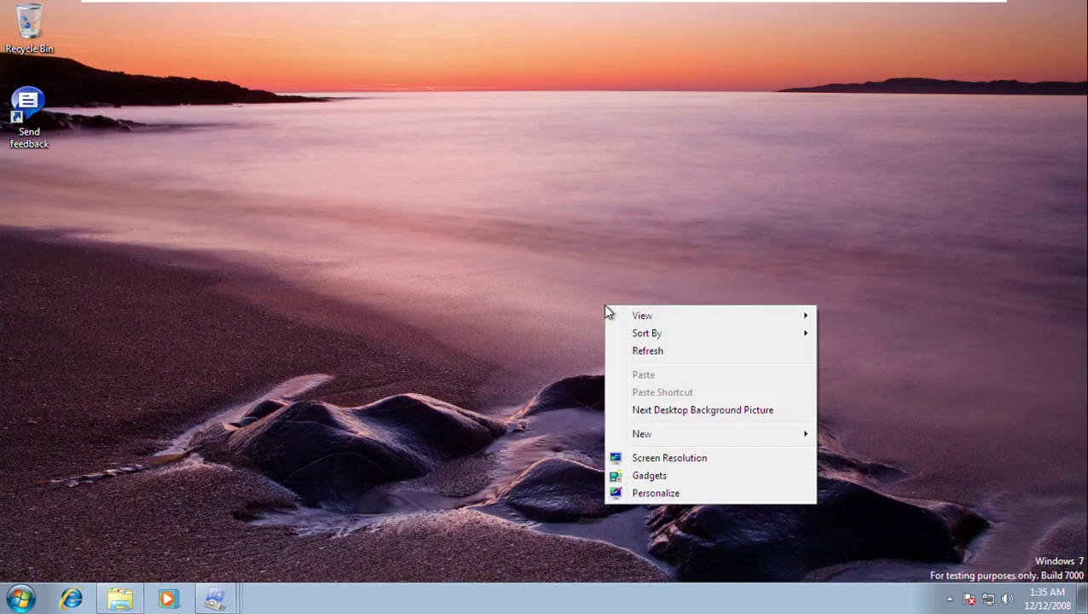
{"action": "left_click", "coordinate": [663, 409]}
{"action": "right_click", "coordinate": [532, 283]}
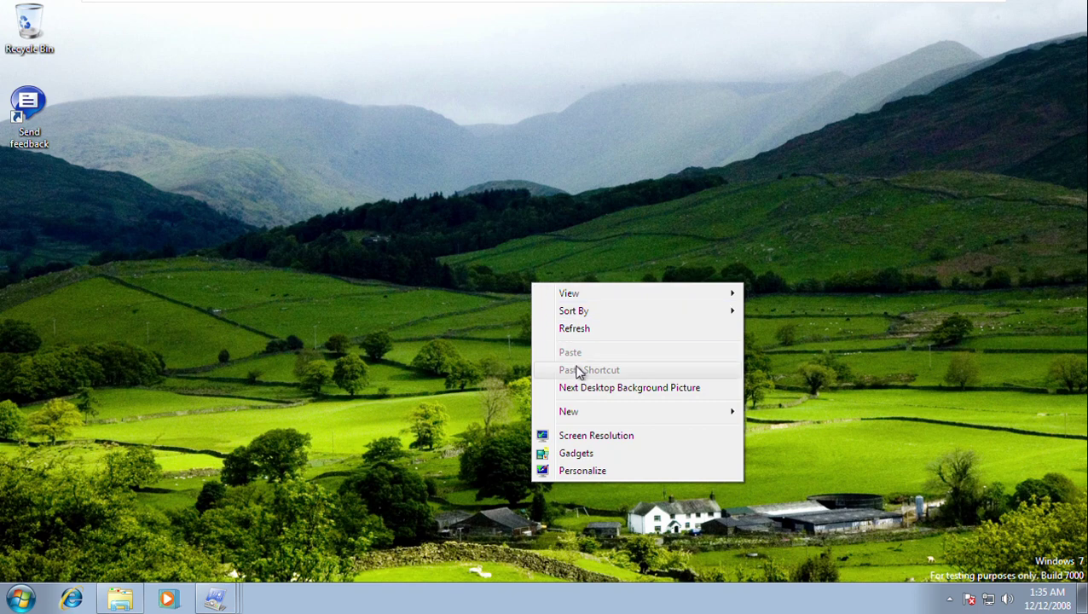
{"action": "left_click", "coordinate": [588, 389]}
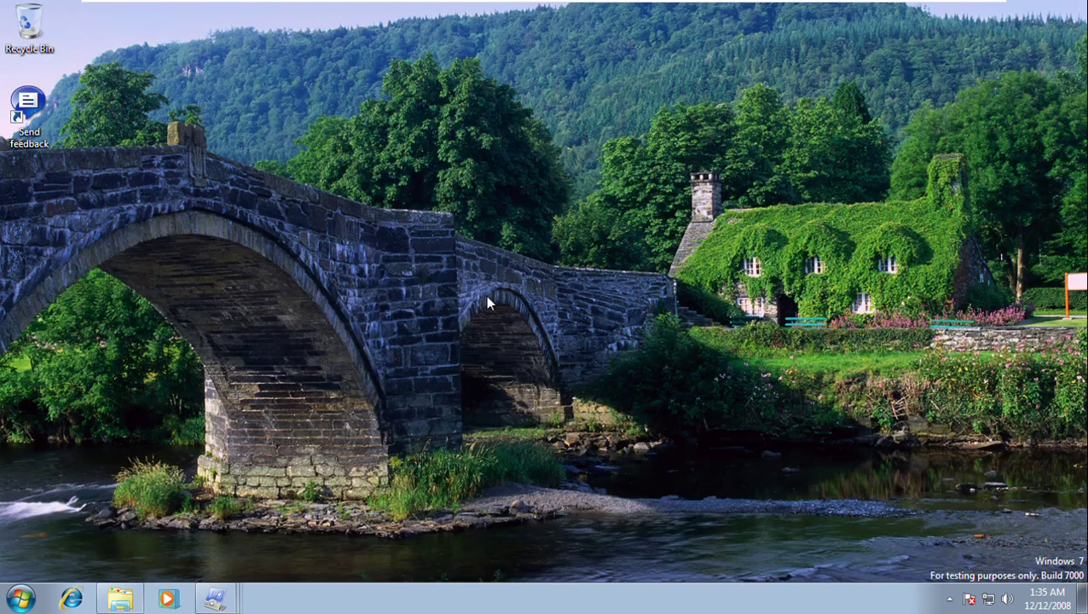
{"action": "right_click", "coordinate": [506, 340]}
{"action": "left_click", "coordinate": [578, 446]}
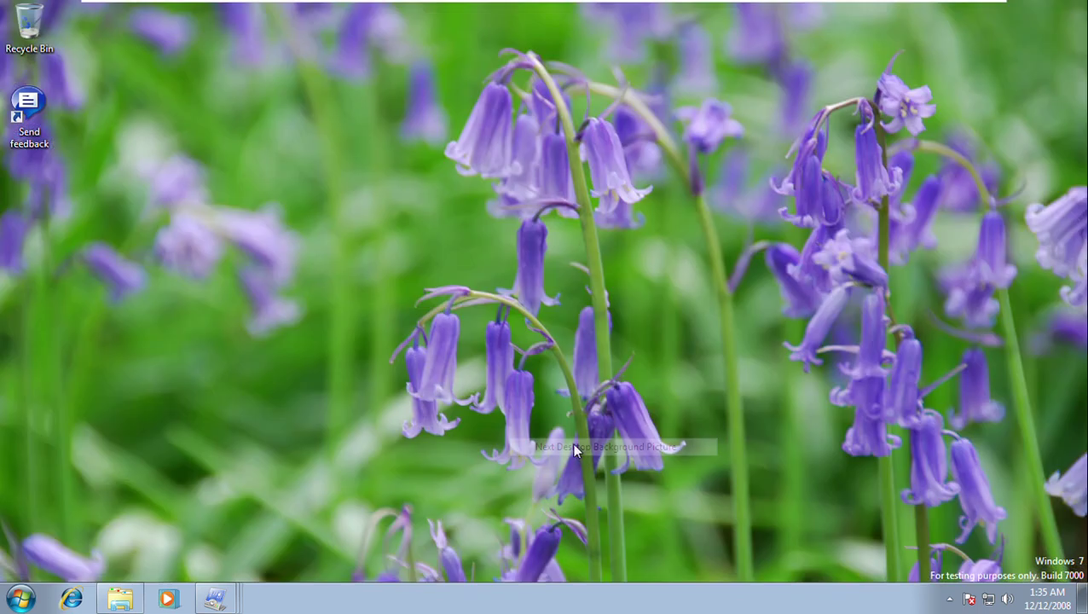
{"action": "right_click", "coordinate": [453, 309]}
{"action": "left_click", "coordinate": [507, 408]}
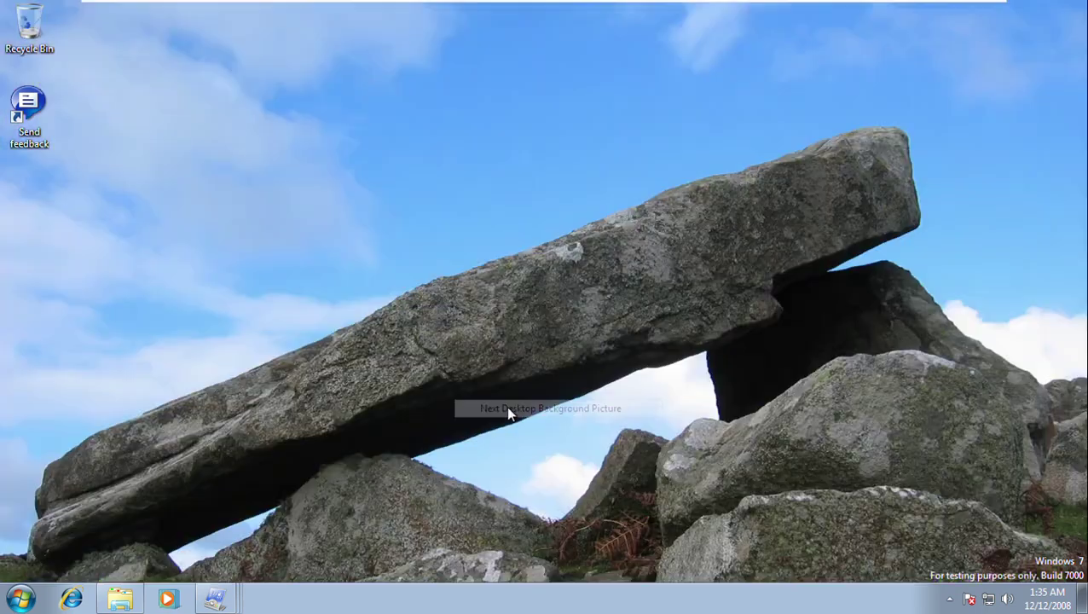
{"action": "right_click", "coordinate": [444, 275]}
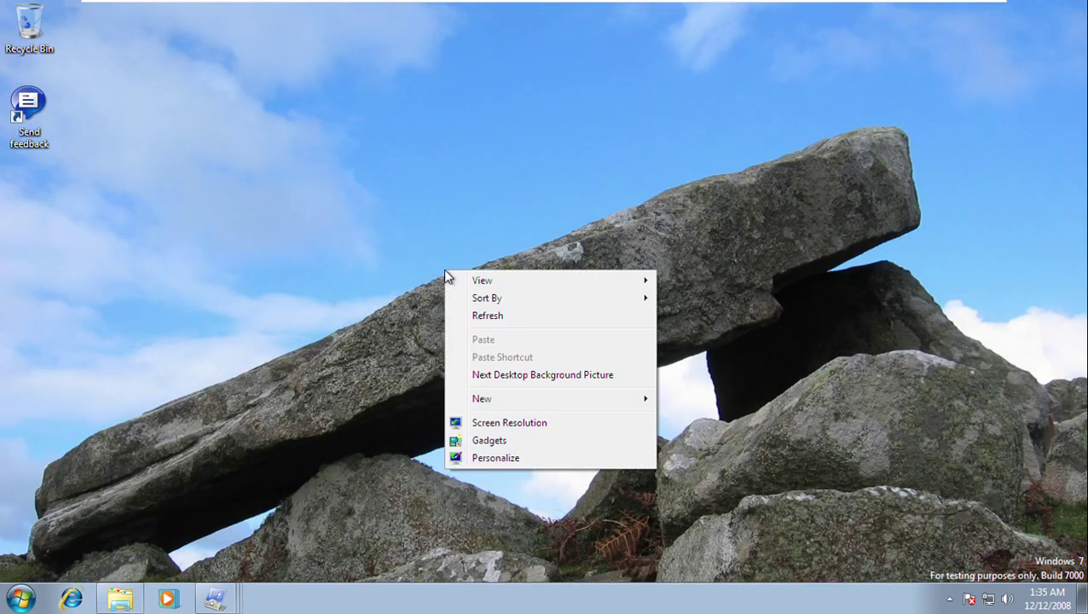
{"action": "left_click", "coordinate": [517, 384]}
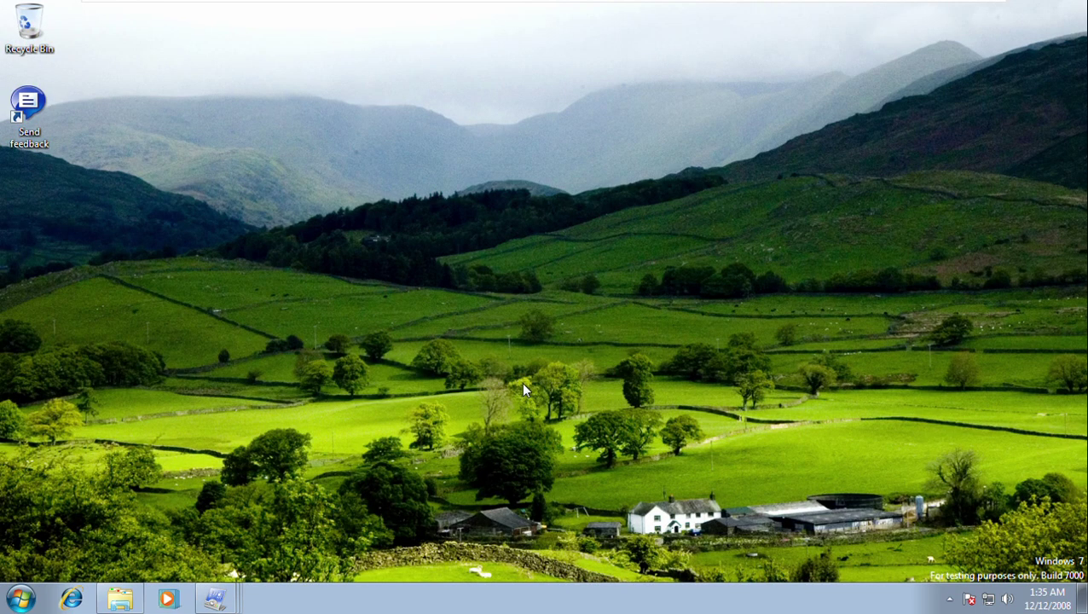
{"action": "right_click", "coordinate": [535, 398]}
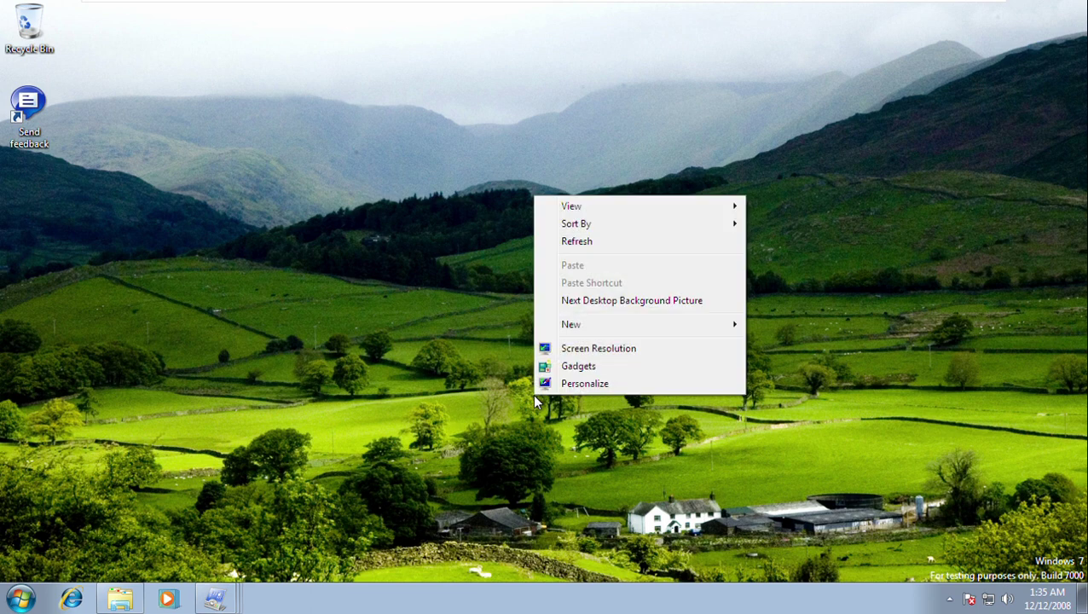
{"action": "left_click", "coordinate": [593, 301]}
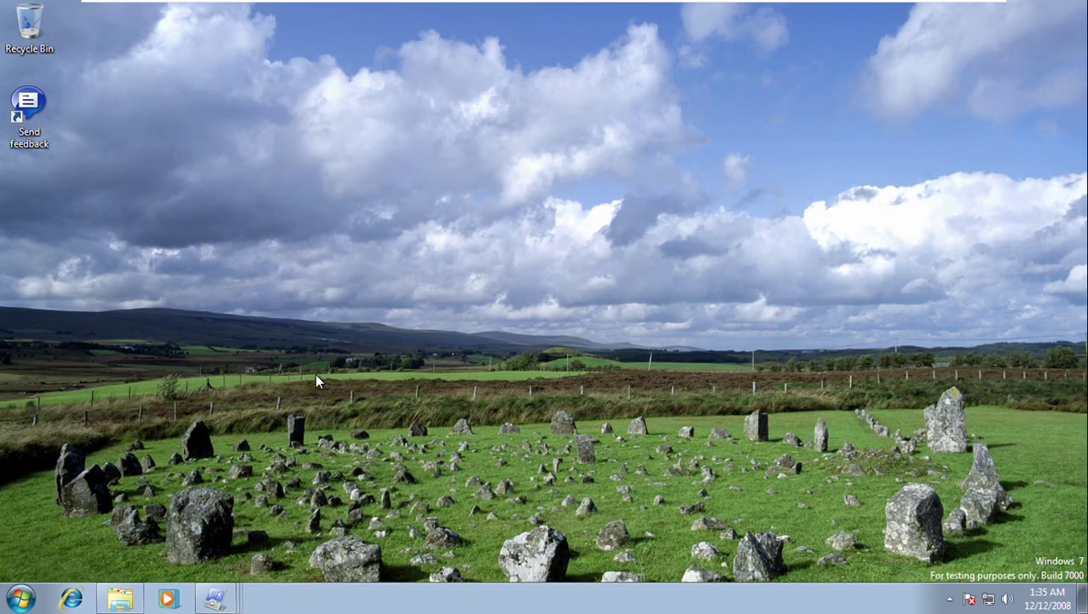
Restore the Explorer window, open the Wallpaper folder inside MCT-ZA, and select ZA-wp2
{"action": "left_click", "coordinate": [119, 599]}
{"action": "left_click", "coordinate": [483, 100]}
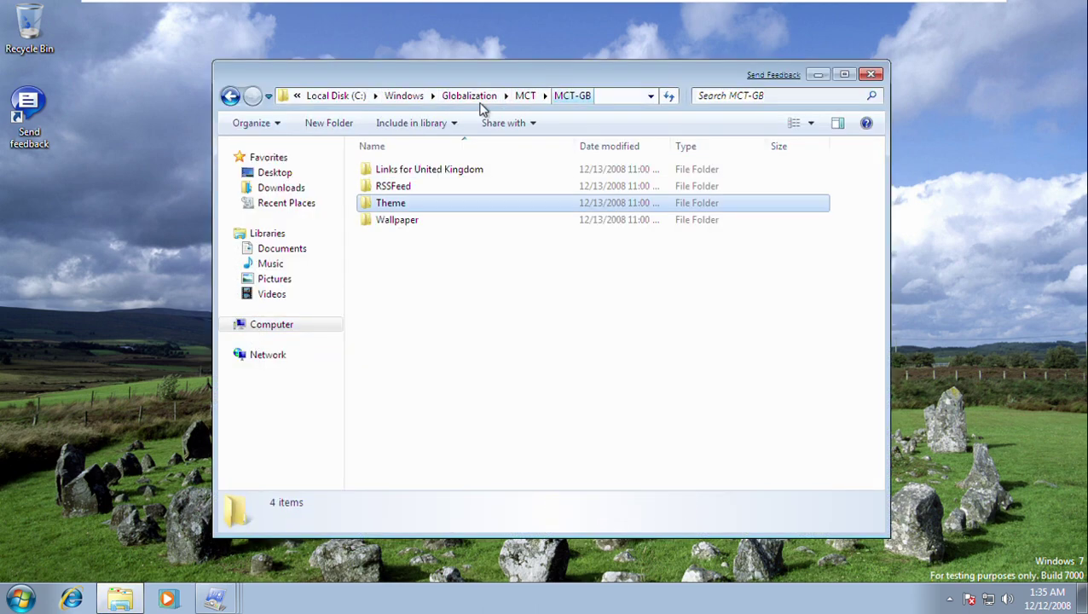
{"action": "left_click", "coordinate": [439, 97]}
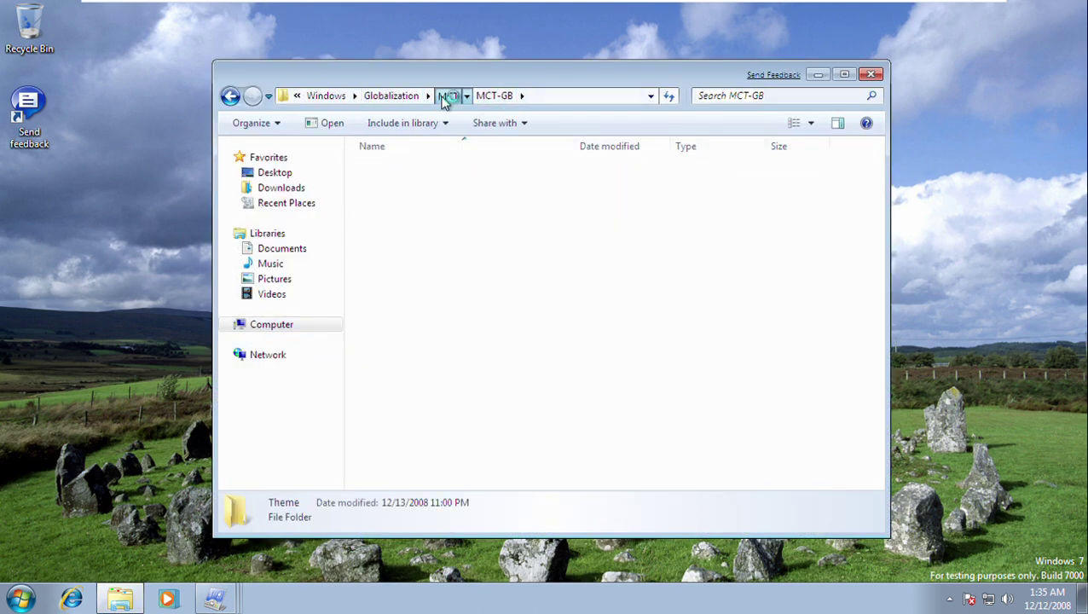
{"action": "left_click", "coordinate": [437, 236]}
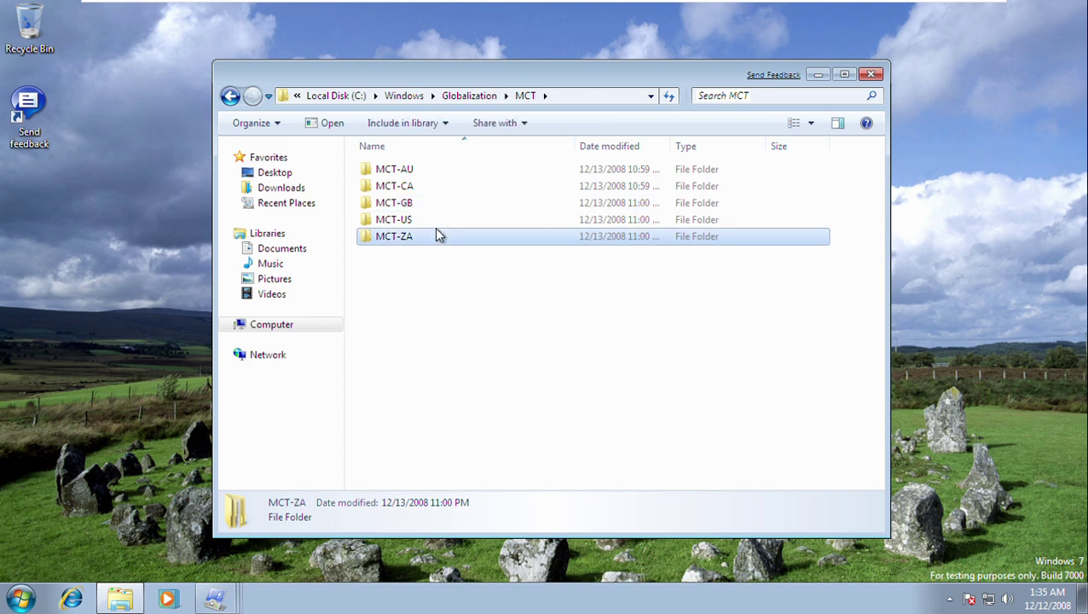
{"action": "double_click", "coordinate": [434, 240]}
{"action": "key", "text": "Down"}
{"action": "key", "text": "Down"}
{"action": "key", "text": "Down"}
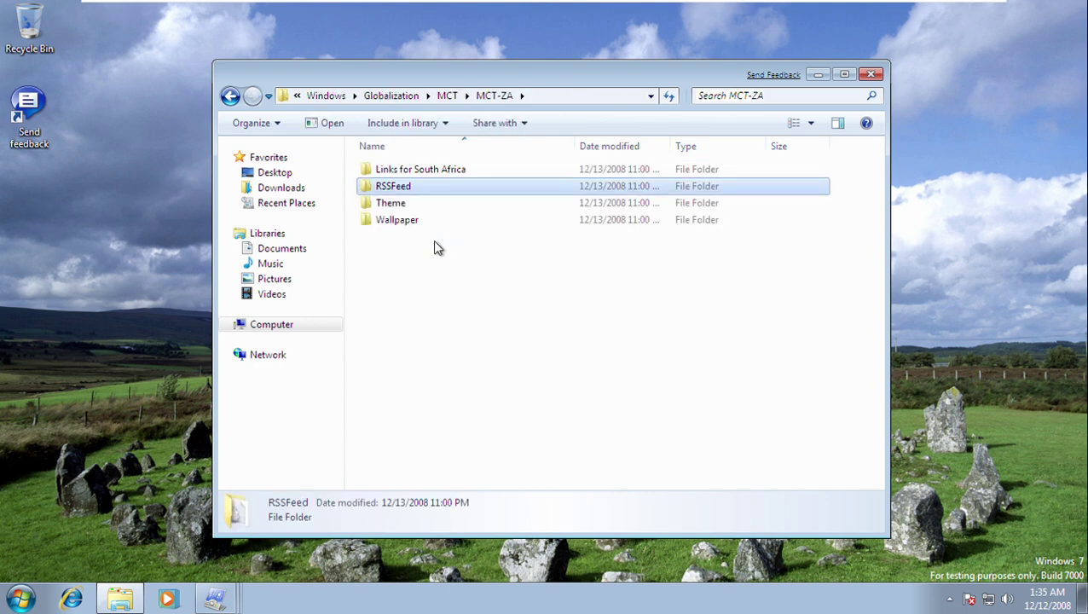
{"action": "key", "text": "Return"}
{"action": "key", "text": "Right"}
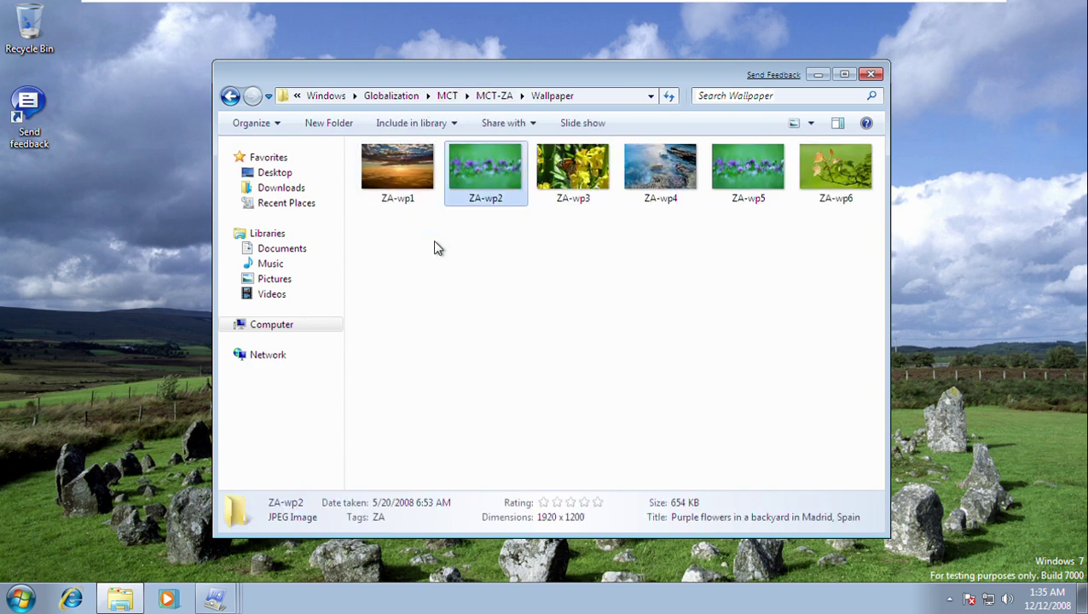
Open ZA-wp1 in the photo viewer, page through all the ZA wallpapers, and close the viewer
{"action": "key", "text": "Left"}
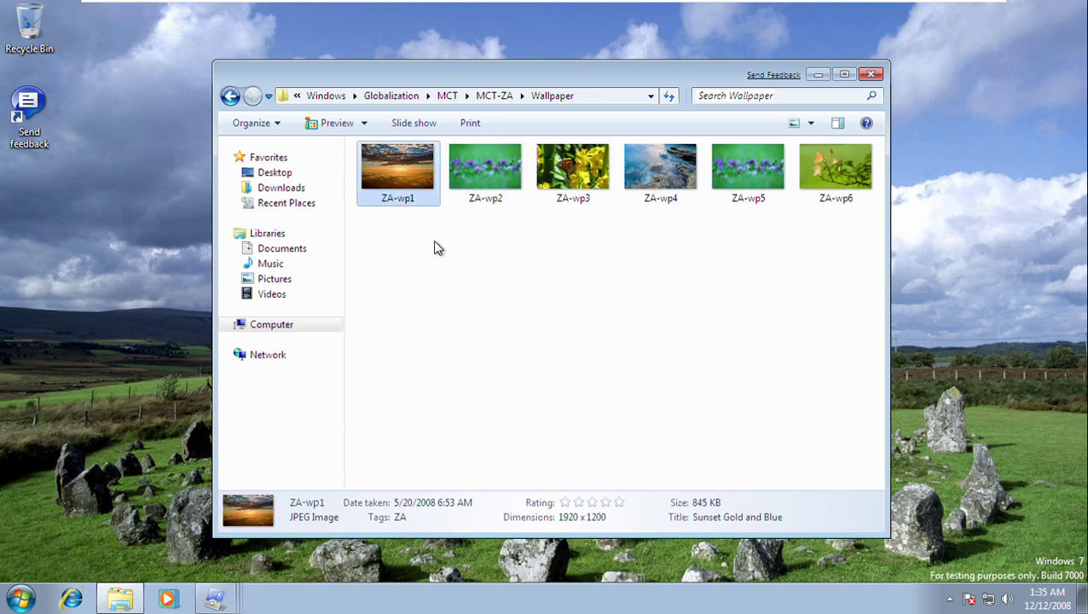
{"action": "key", "text": "Return"}
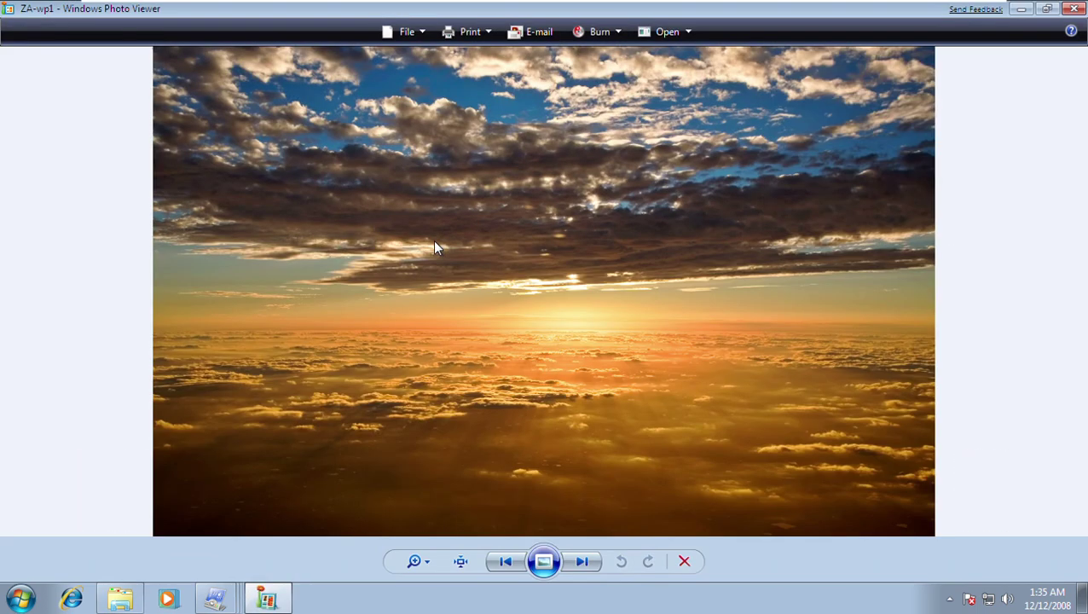
{"action": "key", "text": "Right"}
{"action": "key", "text": "Right"}
{"action": "key", "text": "Right"}
{"action": "key", "text": "Right"}
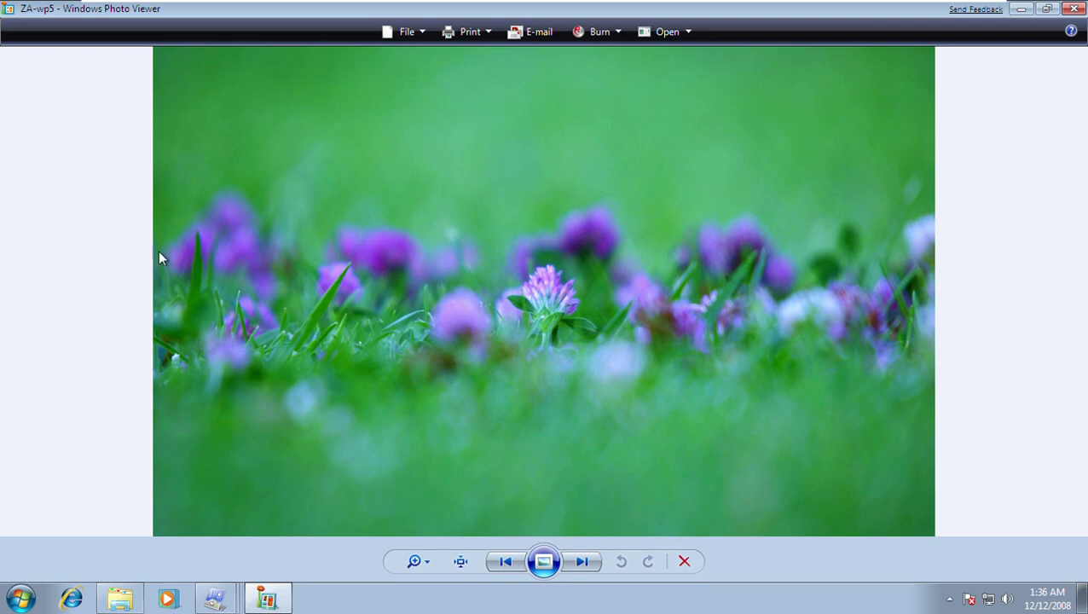
{"action": "key", "text": "Right"}
{"action": "key", "text": "Right"}
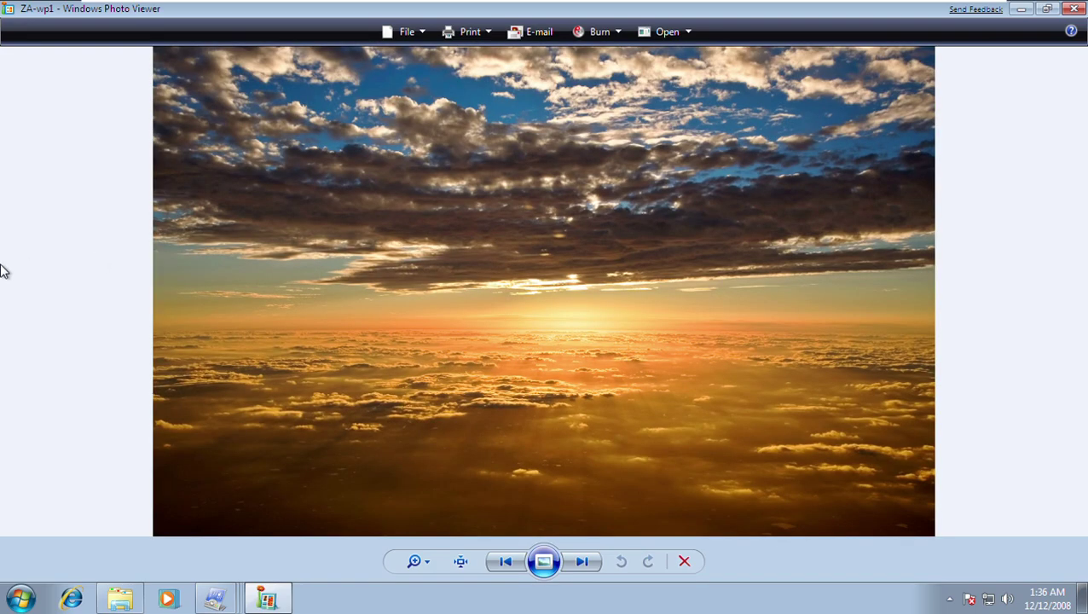
{"action": "key", "text": "alt+F4"}
Return to the MCT-ZA folder, open its Theme folder, and apply the ZA theme file
{"action": "key", "text": "BackSpace"}
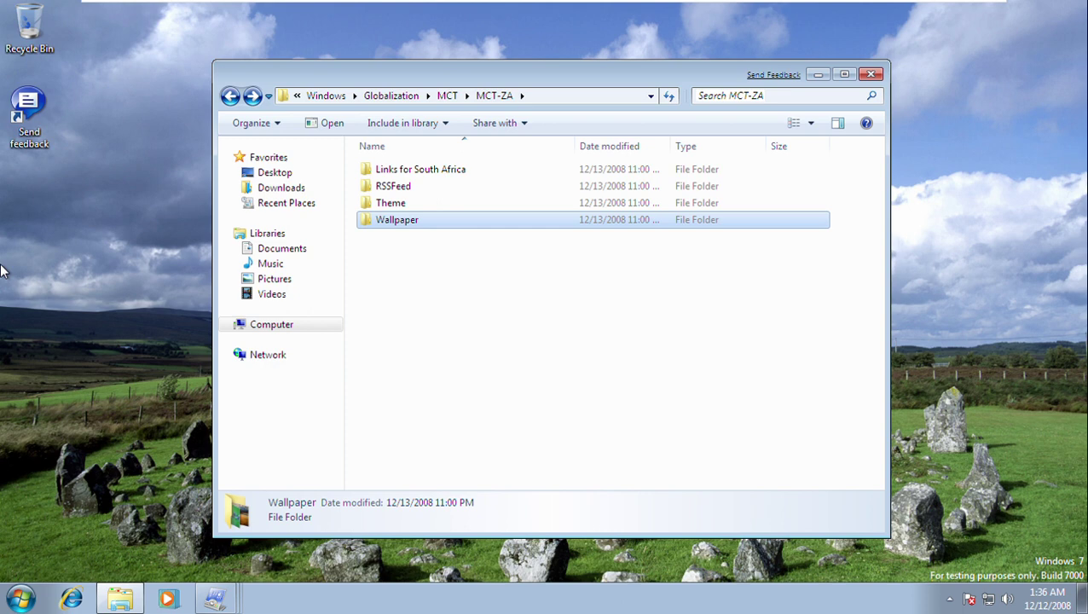
{"action": "key", "text": "BackSpace"}
{"action": "key", "text": "Return"}
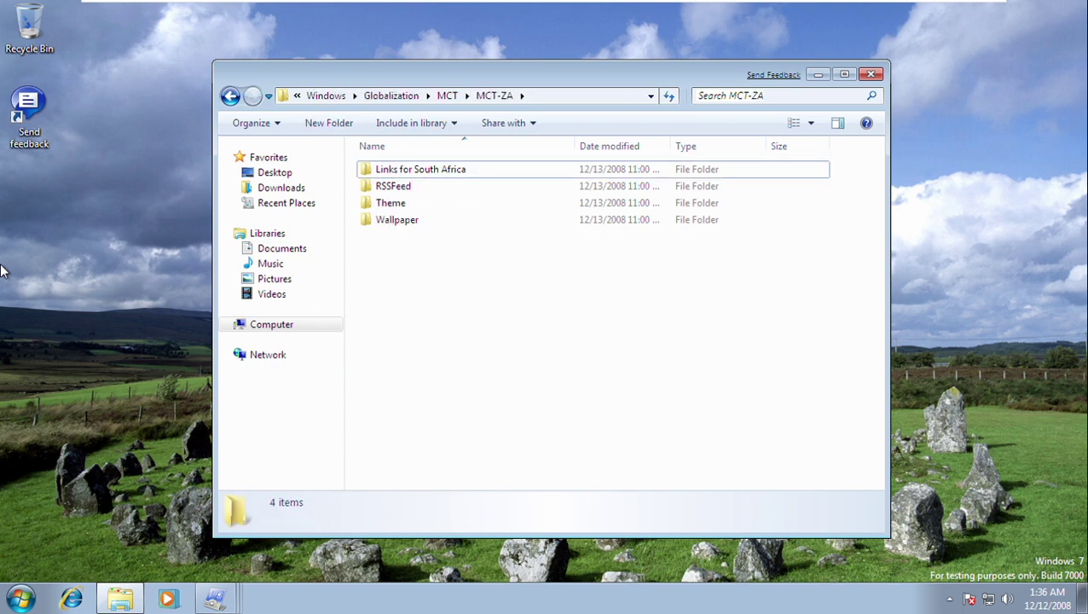
{"action": "key", "text": "Down"}
{"action": "key", "text": "Down"}
{"action": "key", "text": "Down"}
{"action": "key", "text": "Up"}
{"action": "key", "text": "Return"}
{"action": "key", "text": "Down"}
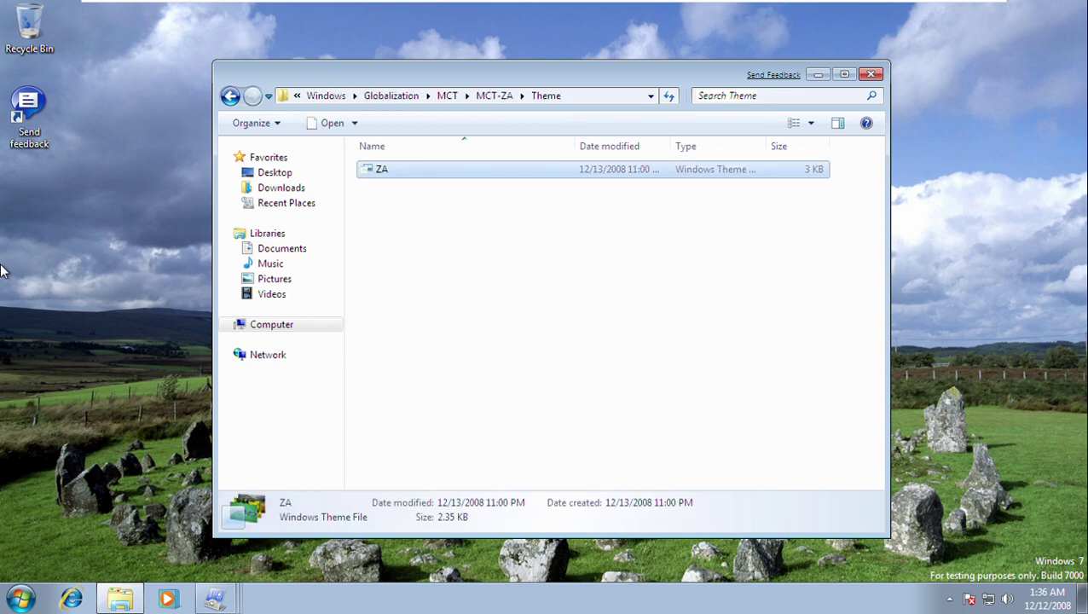
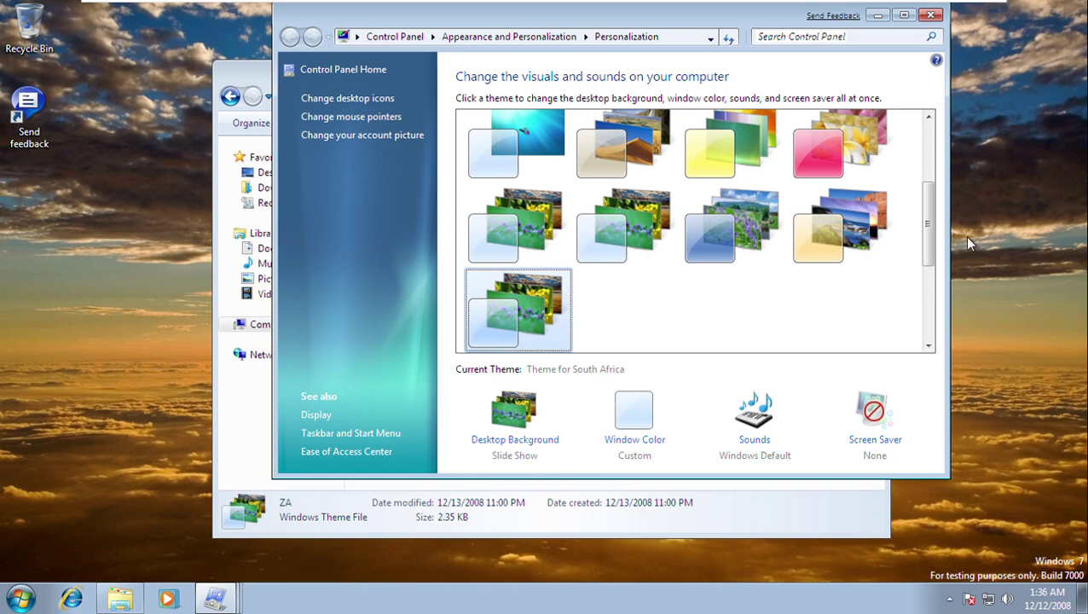
Apply the Windows theme with the blue fish background and minimize the open windows to reveal the desktop
{"action": "scroll", "coordinate": [926, 224], "scroll_direction": "up", "scroll_amount": 3}
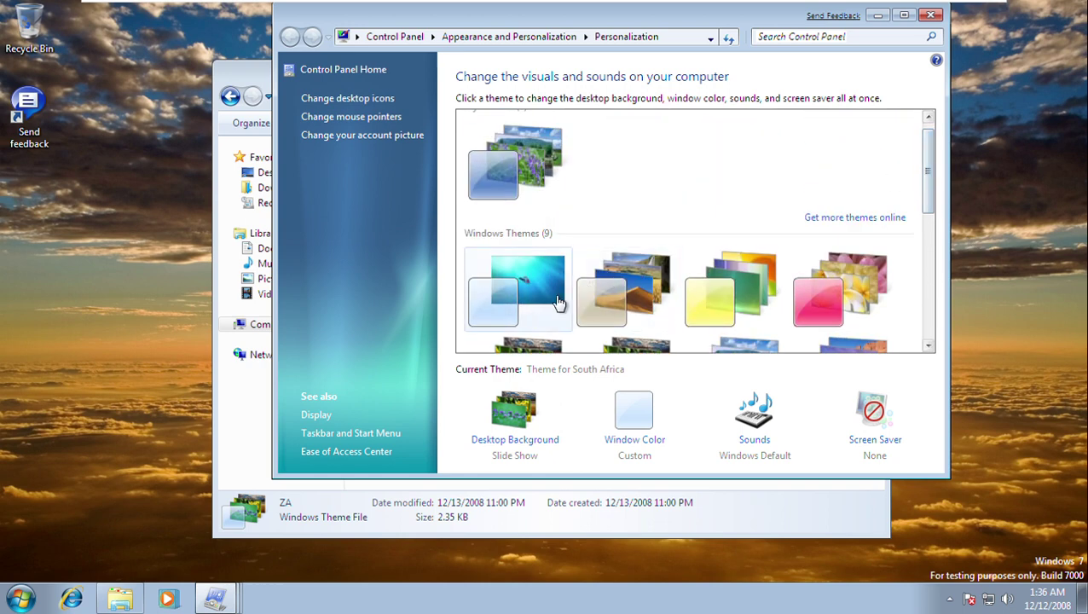
{"action": "left_click", "coordinate": [529, 309]}
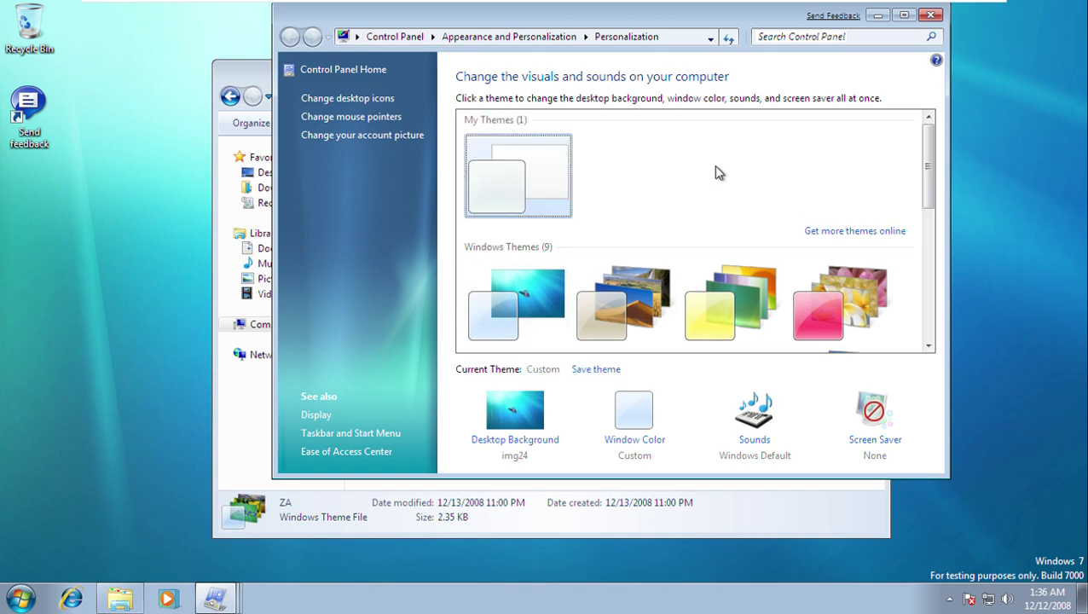
{"action": "key", "text": "super+Down"}
{"action": "key", "text": "super+Down"}
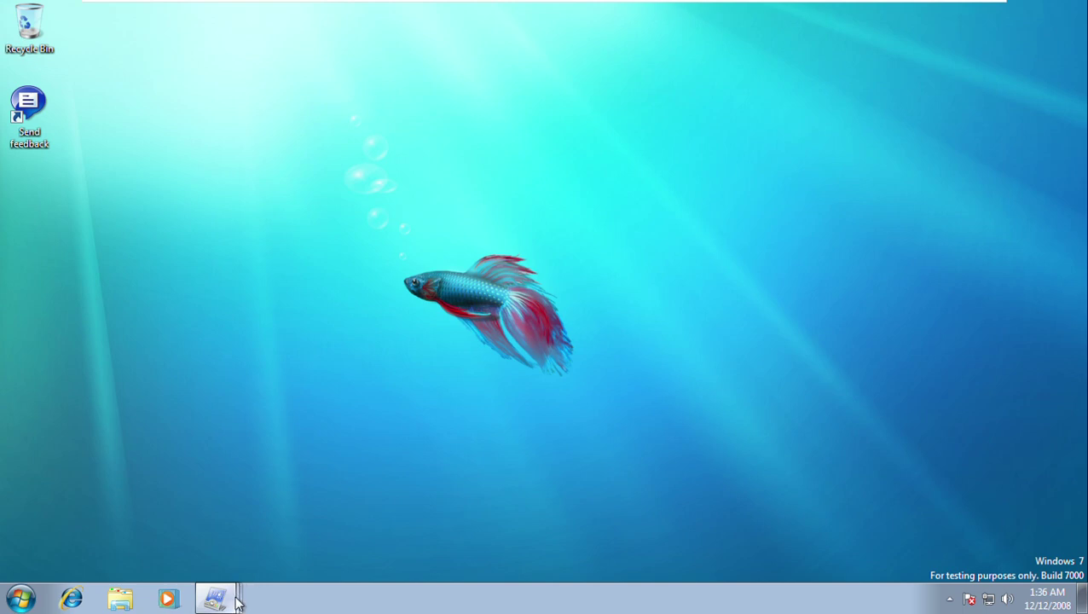
Restore and minimize a Personalization window, then close both Personalization windows
{"action": "mouse_move", "coordinate": [218, 599]}
{"action": "left_click", "coordinate": [215, 573]}
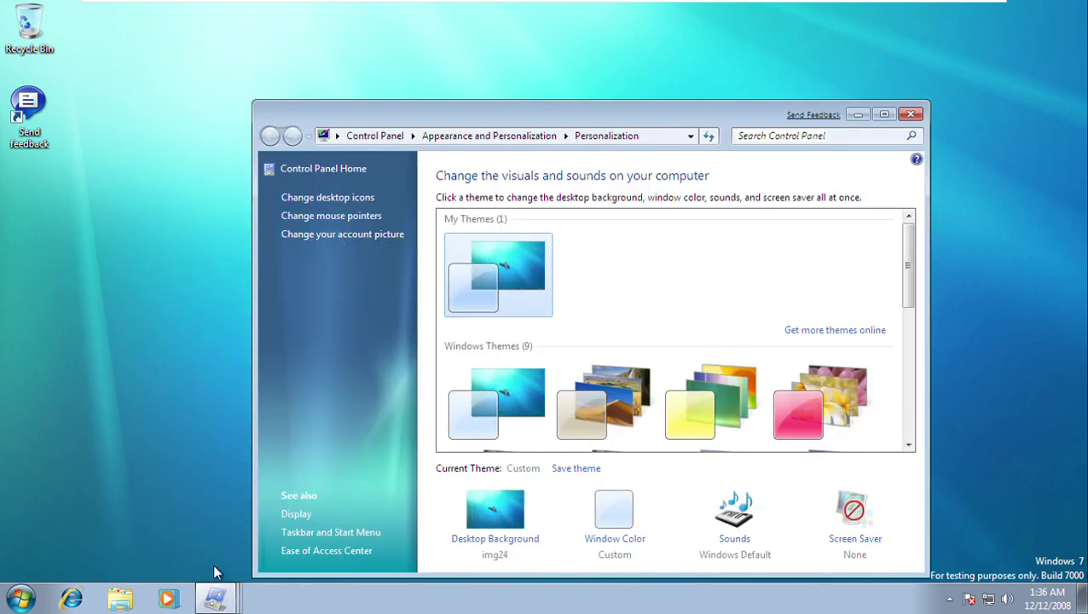
{"action": "key", "text": "super+Down"}
{"action": "mouse_move", "coordinate": [223, 605]}
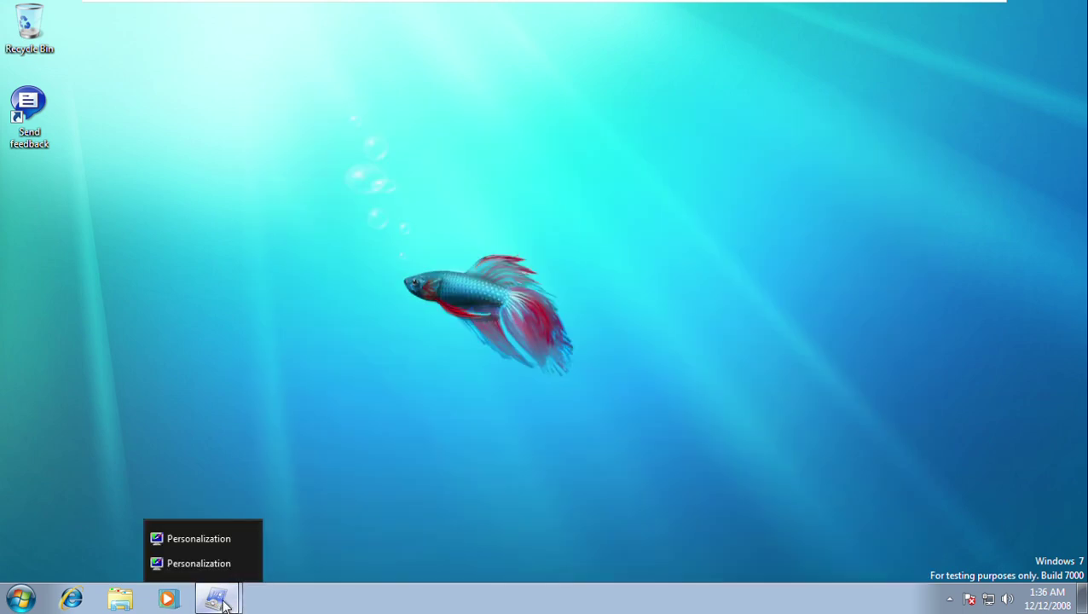
{"action": "left_click", "coordinate": [248, 566]}
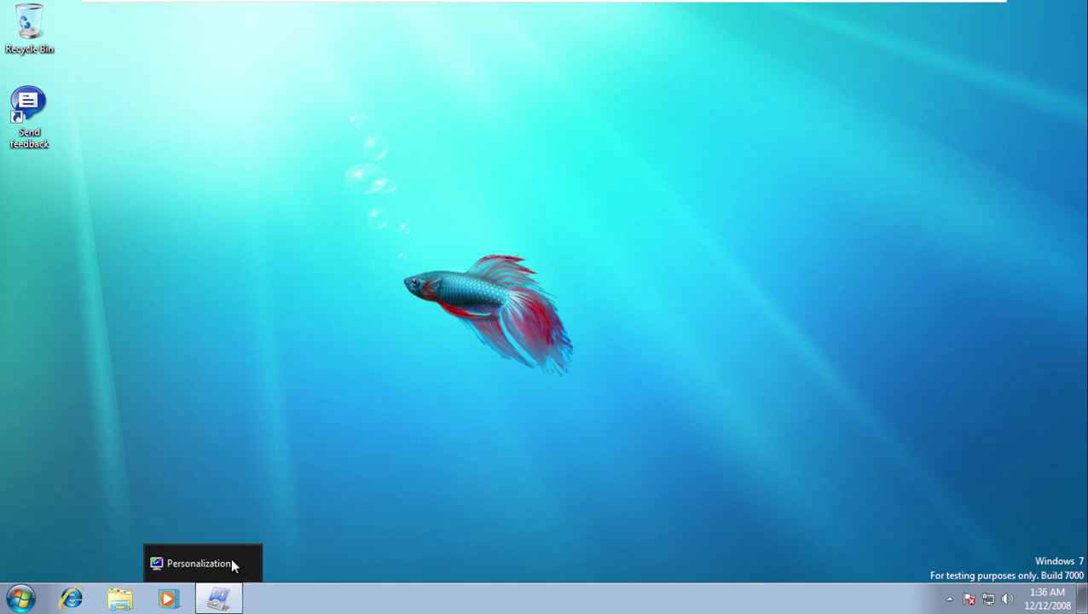
{"action": "left_click", "coordinate": [230, 563]}
{"action": "key", "text": "alt+F4"}
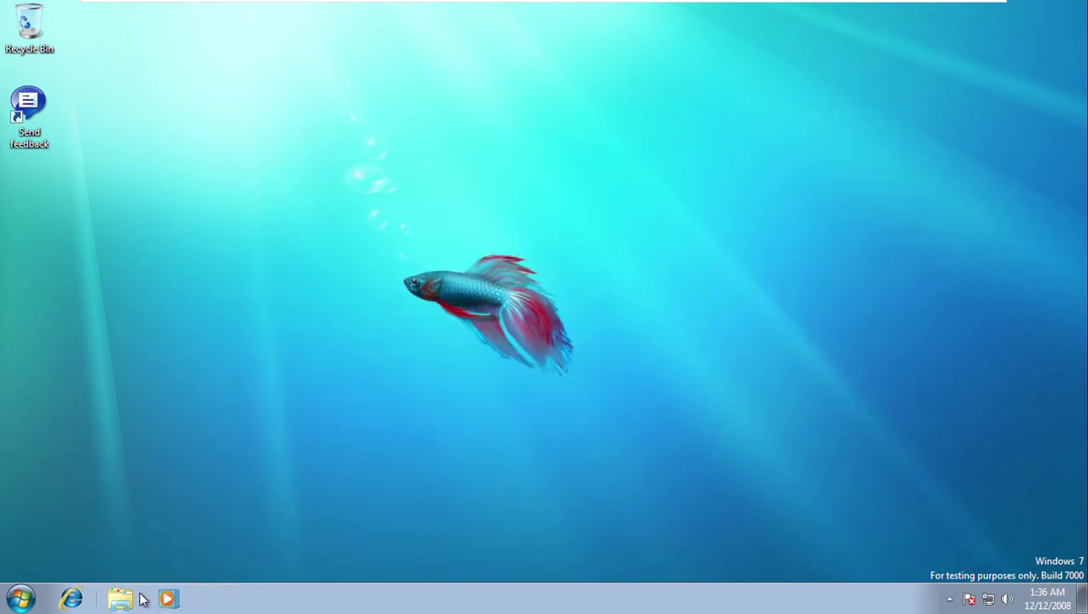
Open Windows Explorer and go through Computer and Local Disk (C:) to the Windows folder
{"action": "left_click", "coordinate": [123, 599]}
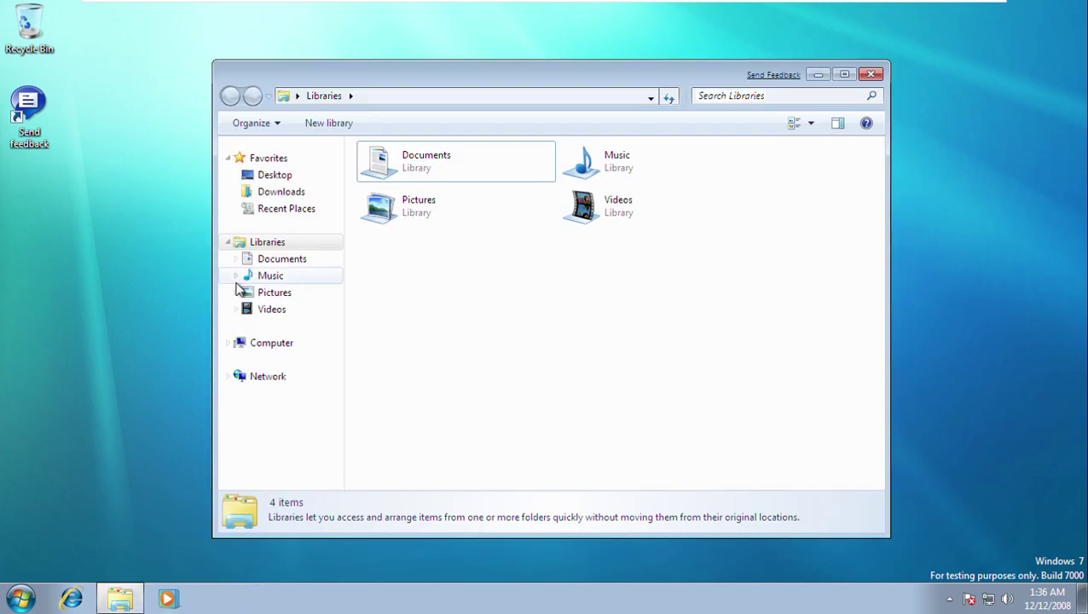
{"action": "left_click", "coordinate": [280, 343]}
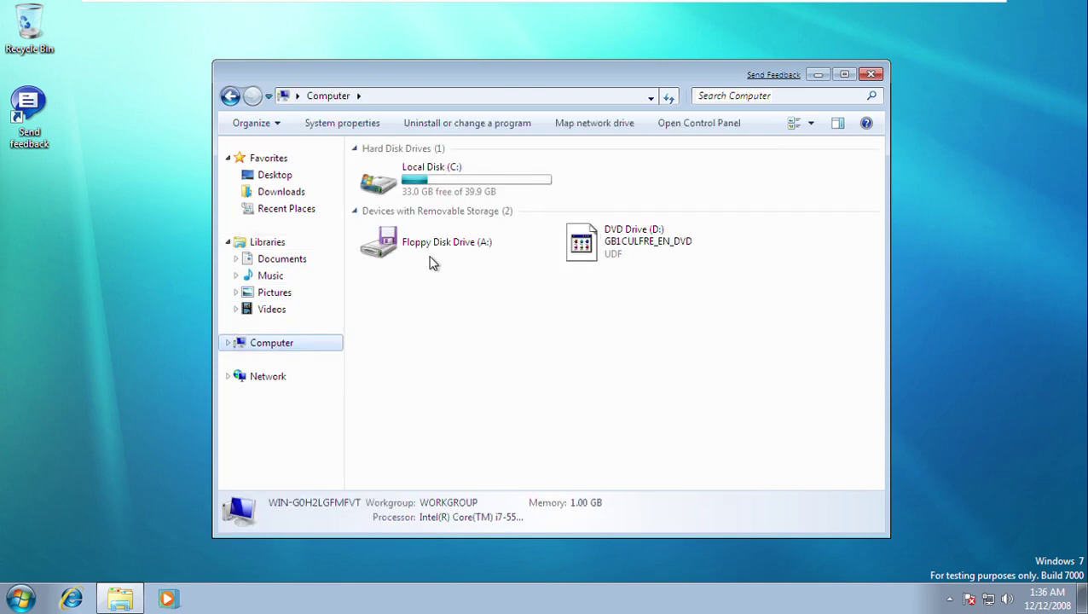
{"action": "left_click", "coordinate": [427, 198]}
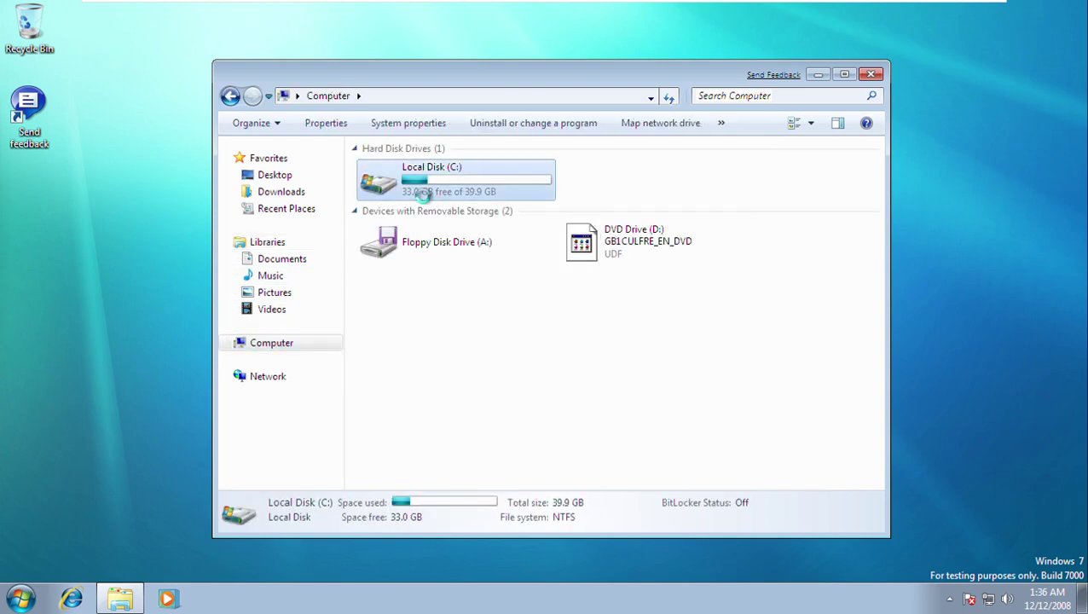
{"action": "double_click", "coordinate": [423, 196]}
{"action": "double_click", "coordinate": [421, 223]}
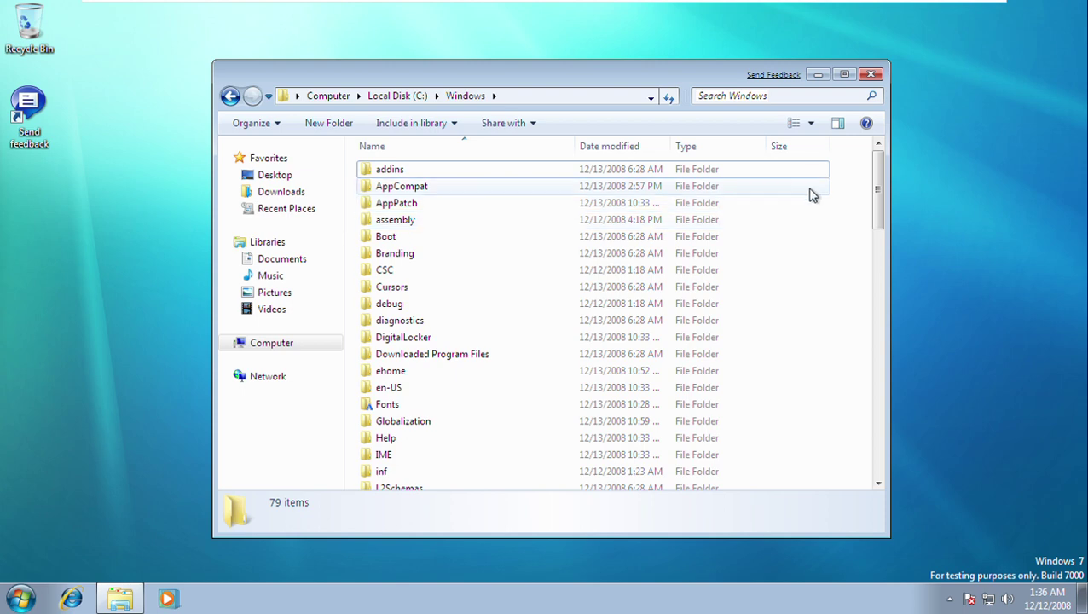
Find the Web folder inside Windows and open its Wallpaper subfolder
{"action": "left_click_drag", "start_coordinate": [882, 192], "coordinate": [881, 387]}
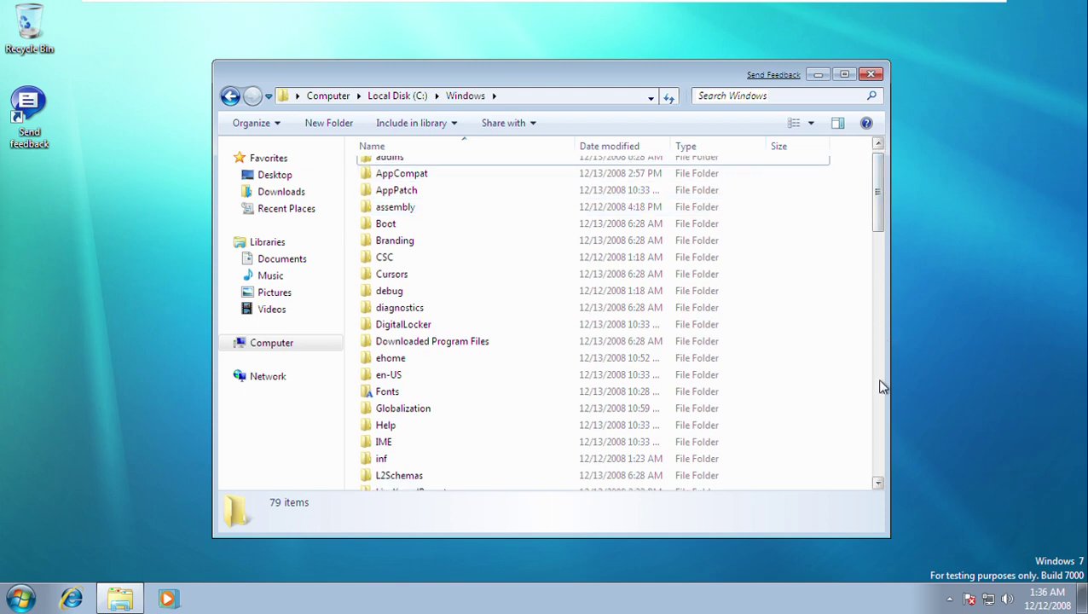
{"action": "left_click", "coordinate": [880, 424]}
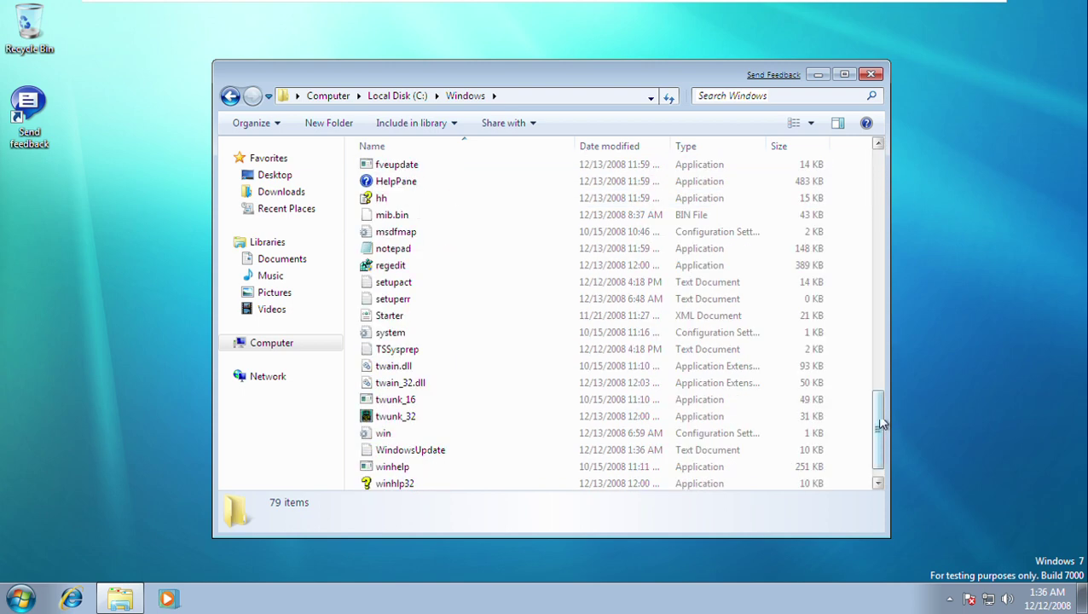
{"action": "left_click", "coordinate": [880, 356]}
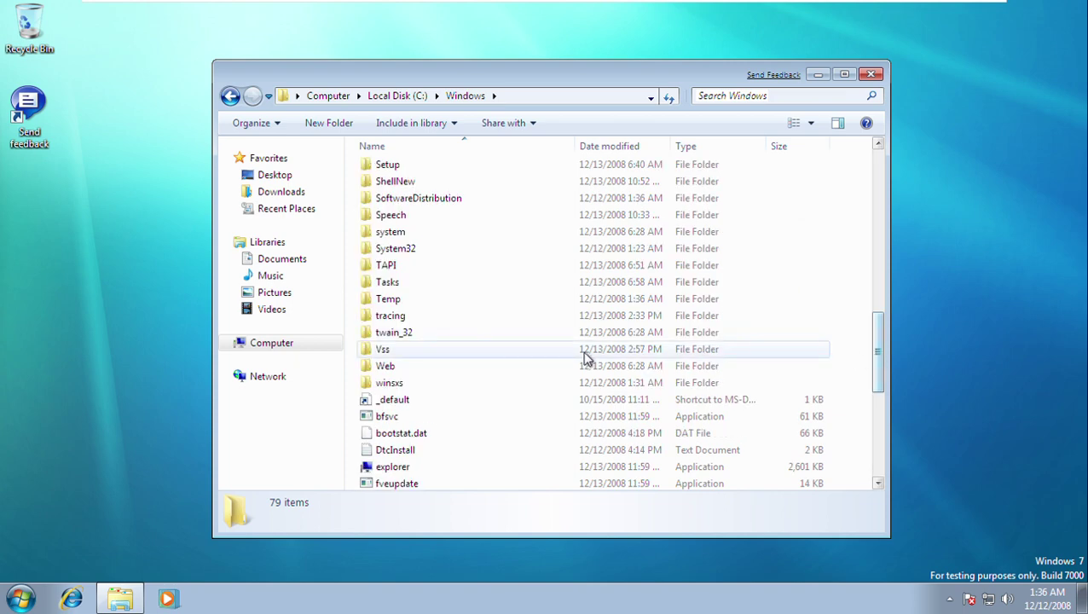
{"action": "double_click", "coordinate": [588, 366]}
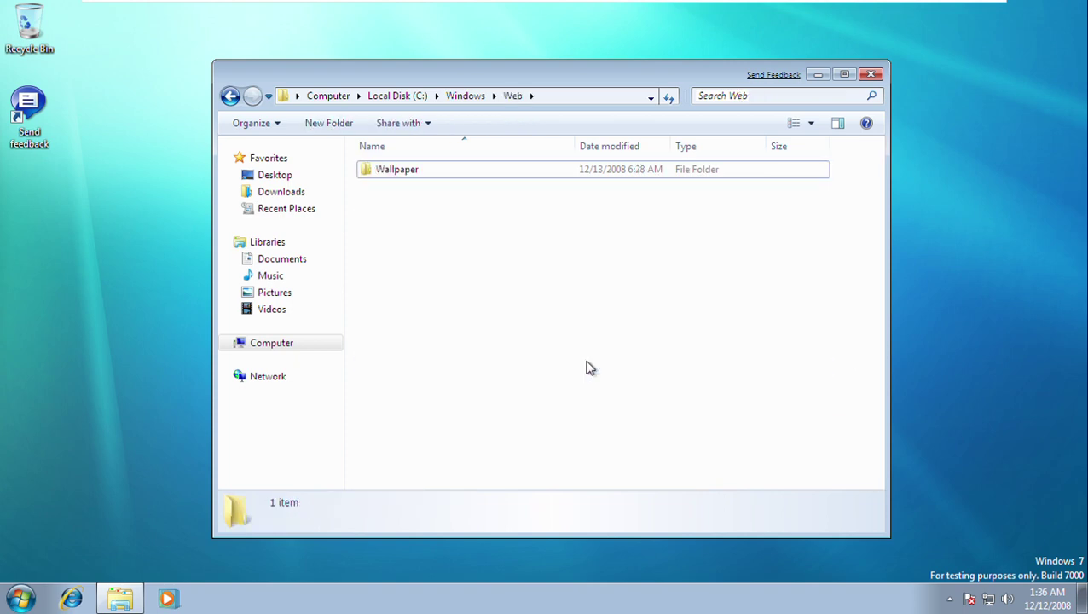
{"action": "double_click", "coordinate": [458, 174]}
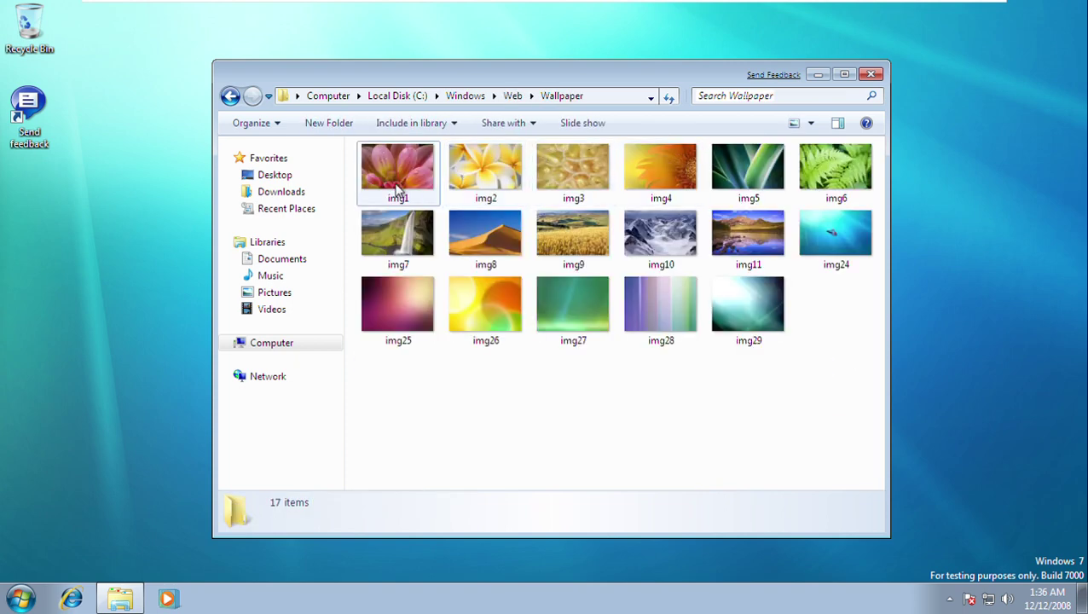
Open img1 in the photo viewer, page through the default wallpapers, and close the viewer
{"action": "double_click", "coordinate": [396, 189]}
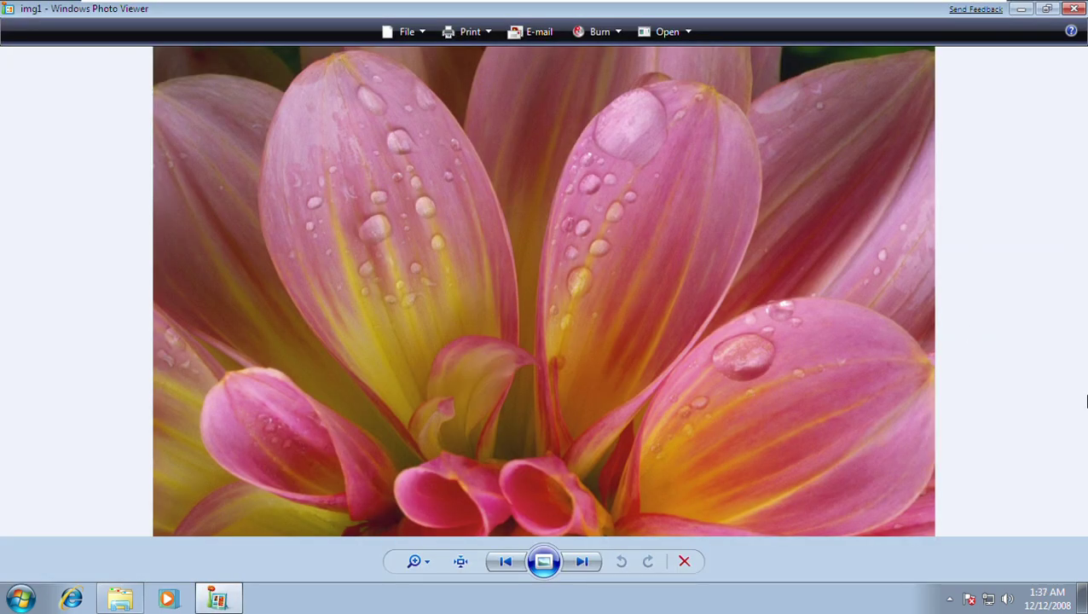
{"action": "key", "text": "Right"}
{"action": "key", "text": "Right"}
{"action": "key", "text": "Right"}
{"action": "key", "text": "Right"}
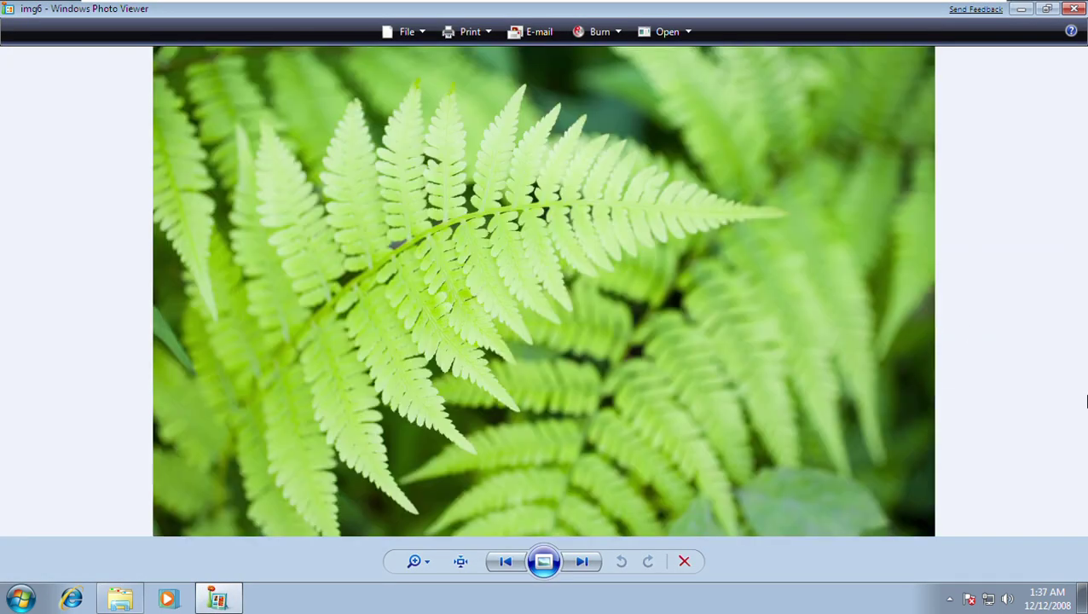
{"action": "key", "text": "Right"}
{"action": "key", "text": "Right"}
{"action": "key", "text": "Right"}
{"action": "key", "text": "Right"}
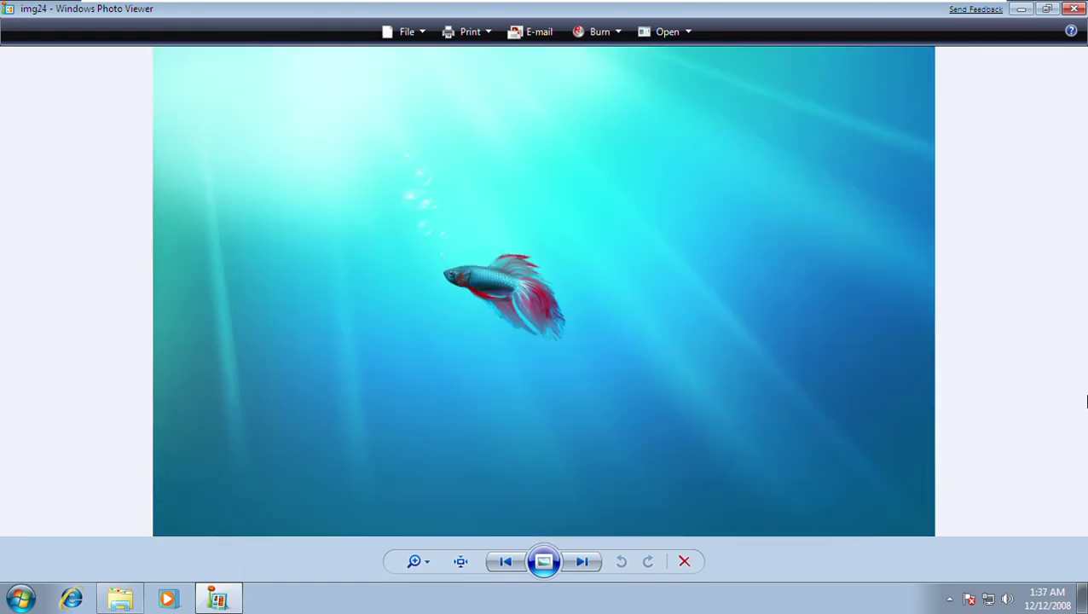
{"action": "key", "text": "Right"}
{"action": "key", "text": "Right"}
{"action": "key", "text": "Right"}
{"action": "key", "text": "Right"}
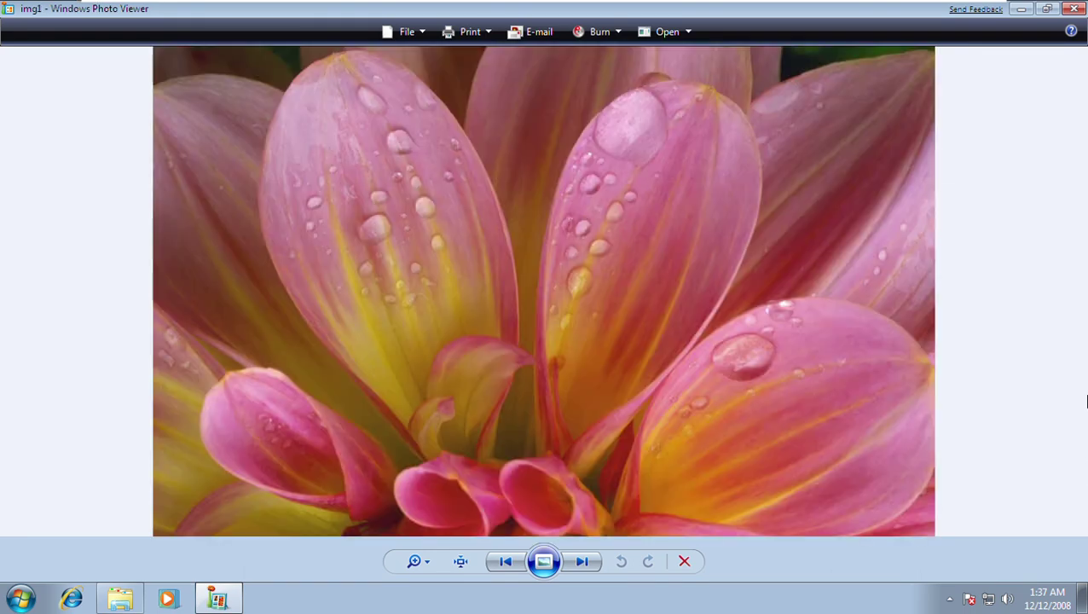
{"action": "key", "text": "Right"}
{"action": "key", "text": "Right"}
{"action": "key", "text": "Right"}
{"action": "key", "text": "Right"}
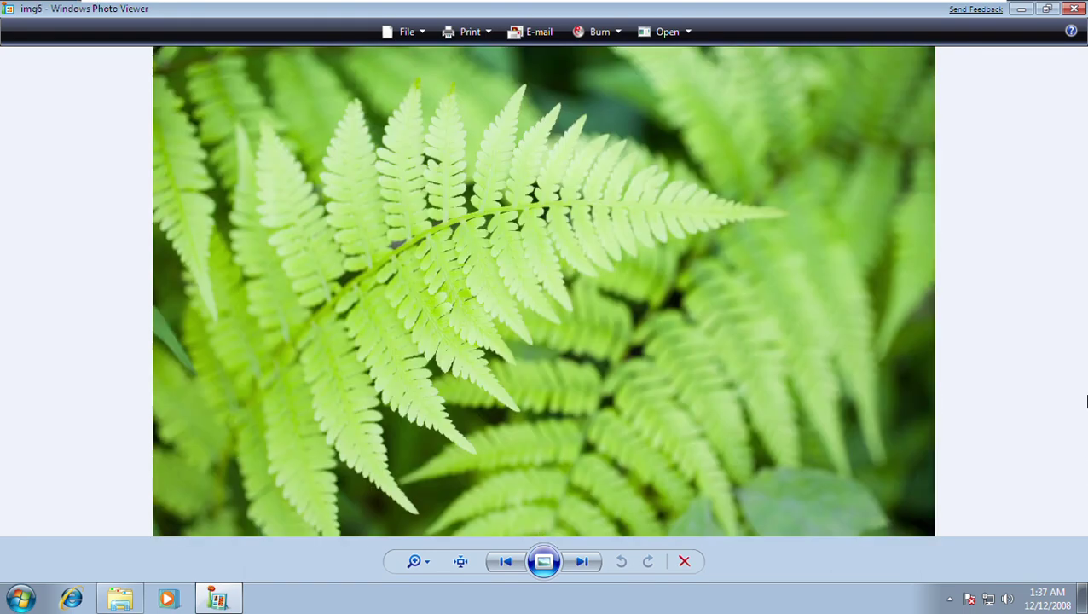
{"action": "key", "text": "Right"}
{"action": "key", "text": "Right"}
{"action": "key", "text": "Right"}
{"action": "key", "text": "Right"}
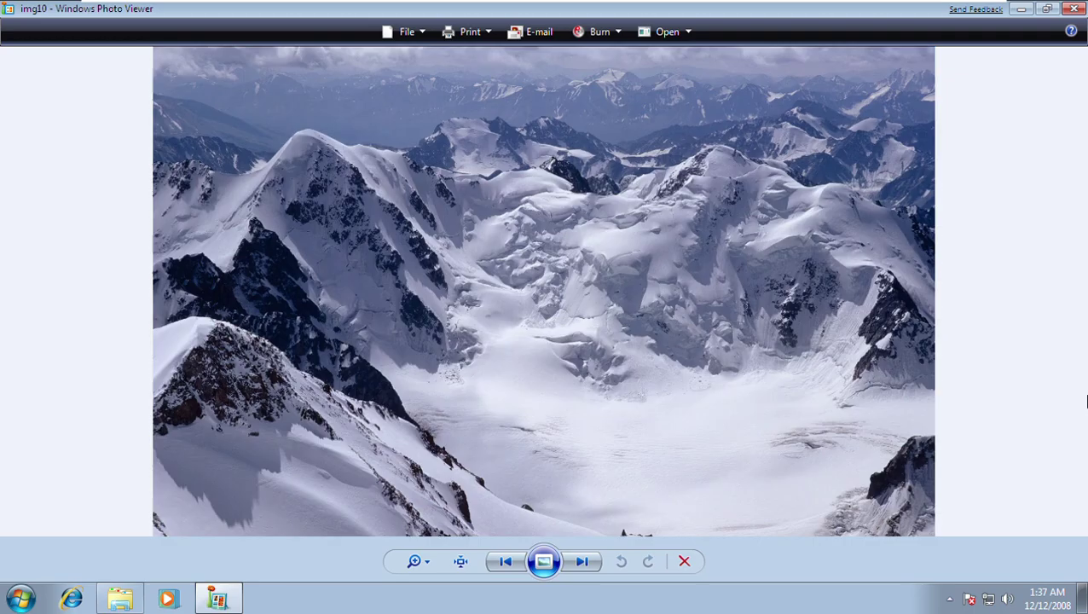
{"action": "key", "text": "Right"}
{"action": "key", "text": "Escape"}
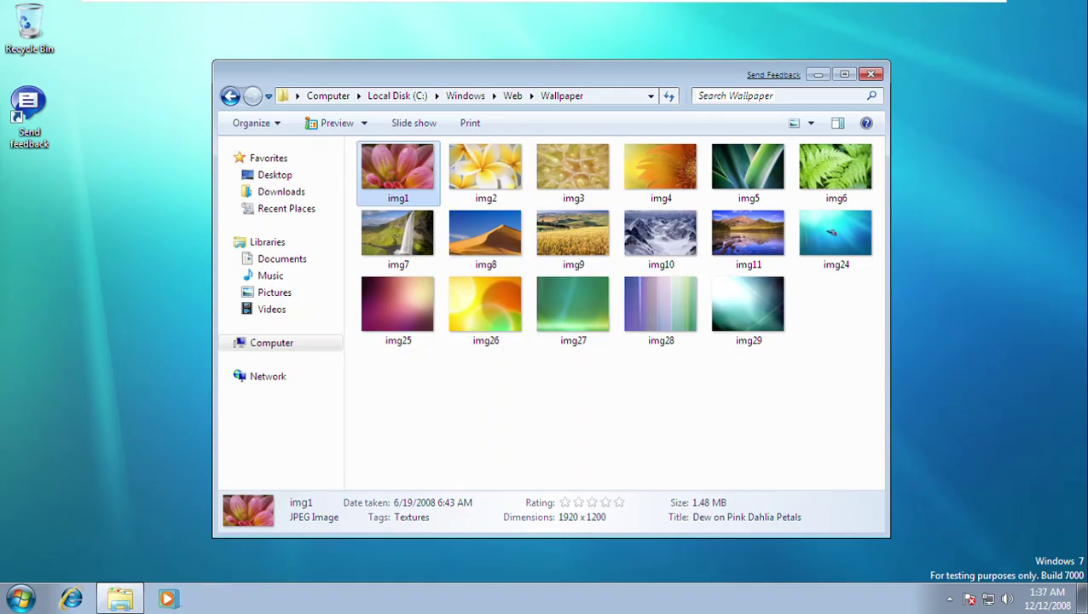
Show the desktop, open the user account settings from the account picture, and bring up the page for changing the picture
{"action": "key", "text": "super+d"}
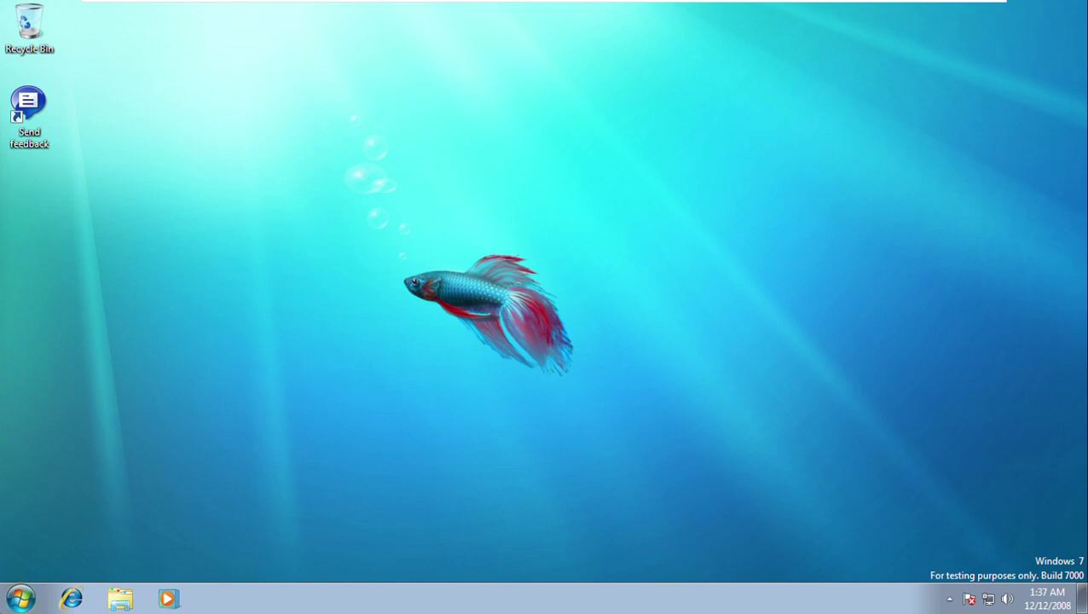
{"action": "left_click", "coordinate": [19, 599]}
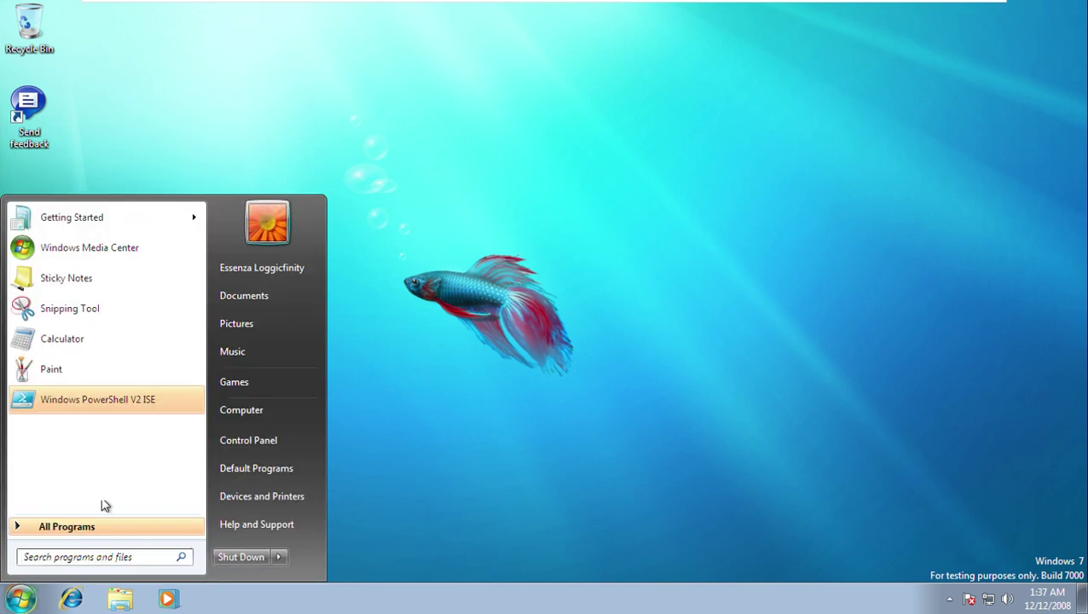
{"action": "left_click", "coordinate": [275, 230]}
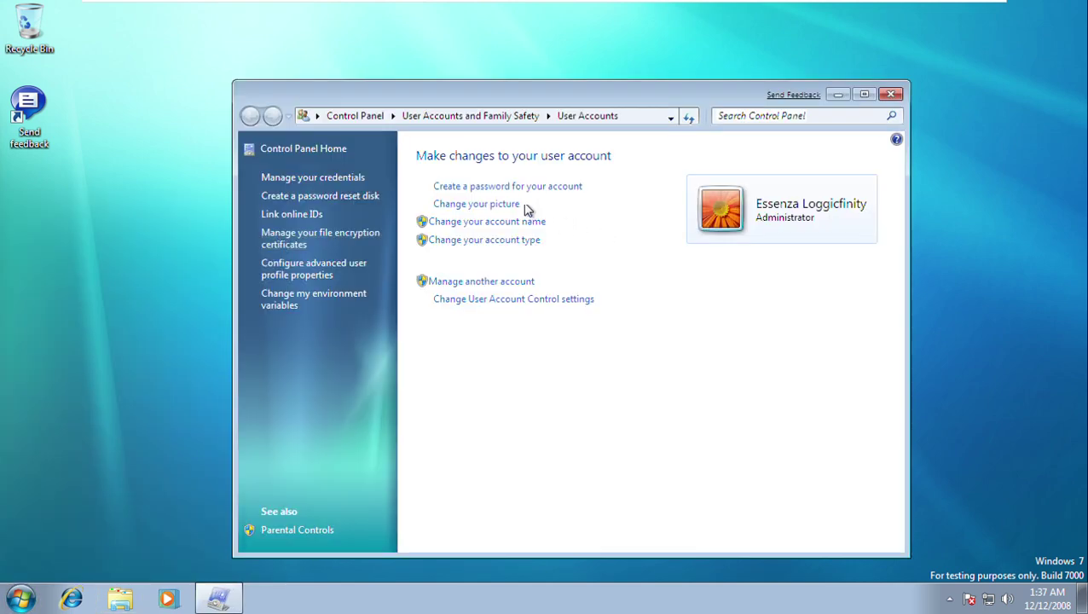
{"action": "left_click", "coordinate": [512, 205]}
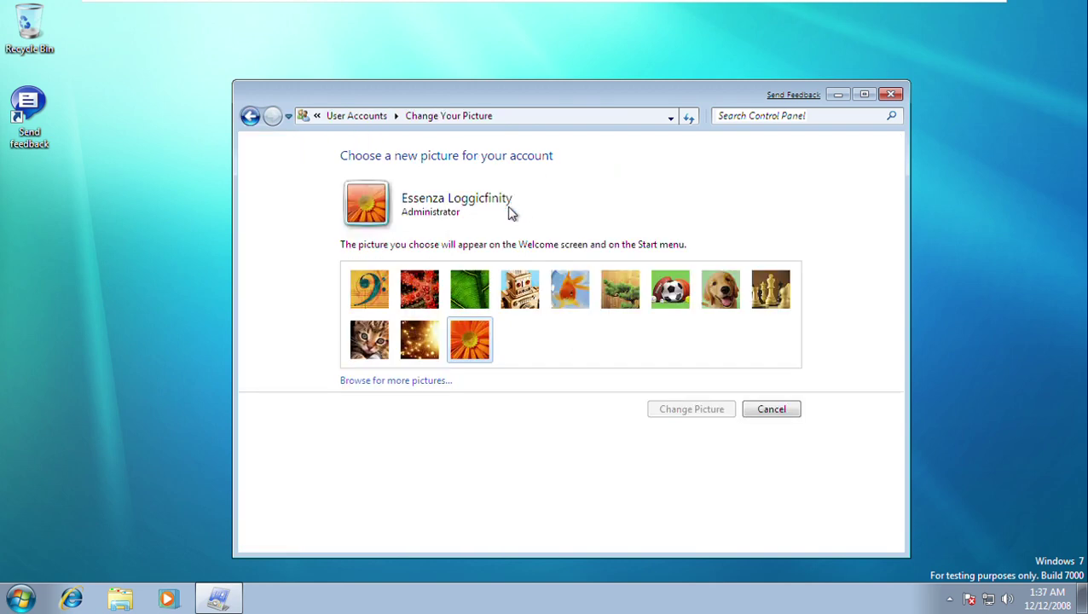
Go through the available account pictures and set the account picture to the green leaf
{"action": "key", "text": "Tab"}
{"action": "left_click", "coordinate": [382, 290]}
{"action": "key", "text": "Right"}
{"action": "key", "text": "Right"}
{"action": "key", "text": "Right"}
{"action": "key", "text": "Right"}
{"action": "key", "text": "Right"}
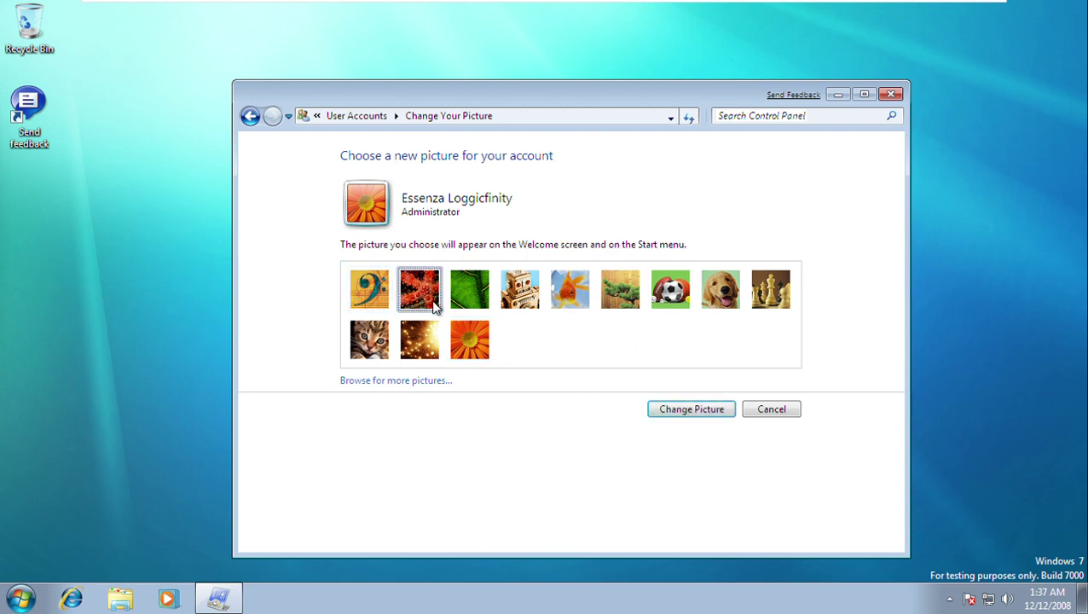
{"action": "key", "text": "Right"}
{"action": "key", "text": "Right"}
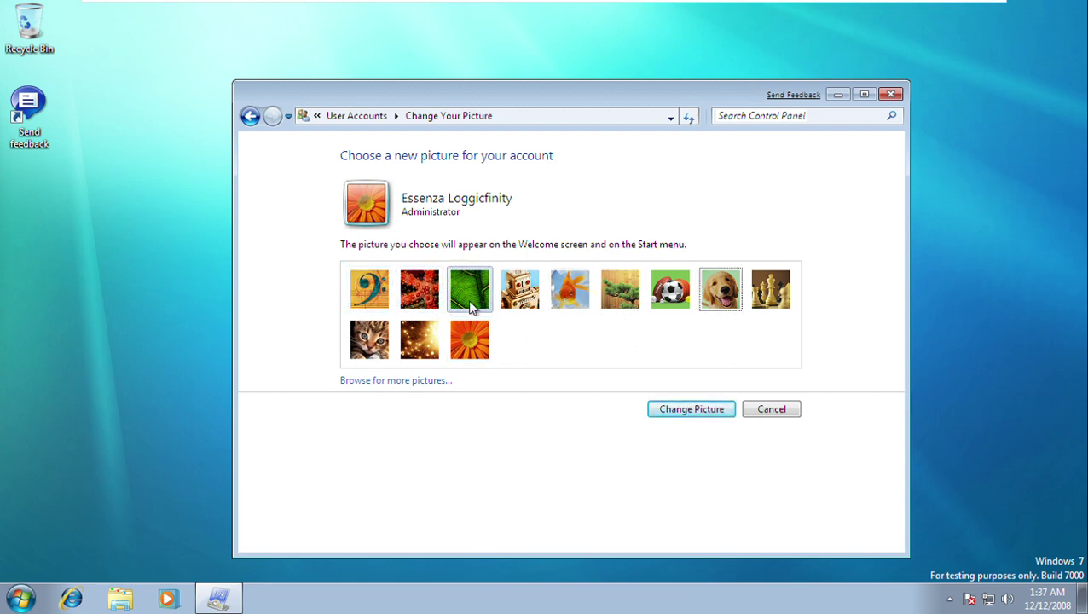
{"action": "key", "text": "Left"}
{"action": "key", "text": "Left"}
{"action": "key", "text": "Left"}
{"action": "key", "text": "Left"}
{"action": "key", "text": "Left"}
{"action": "key", "text": "Return"}
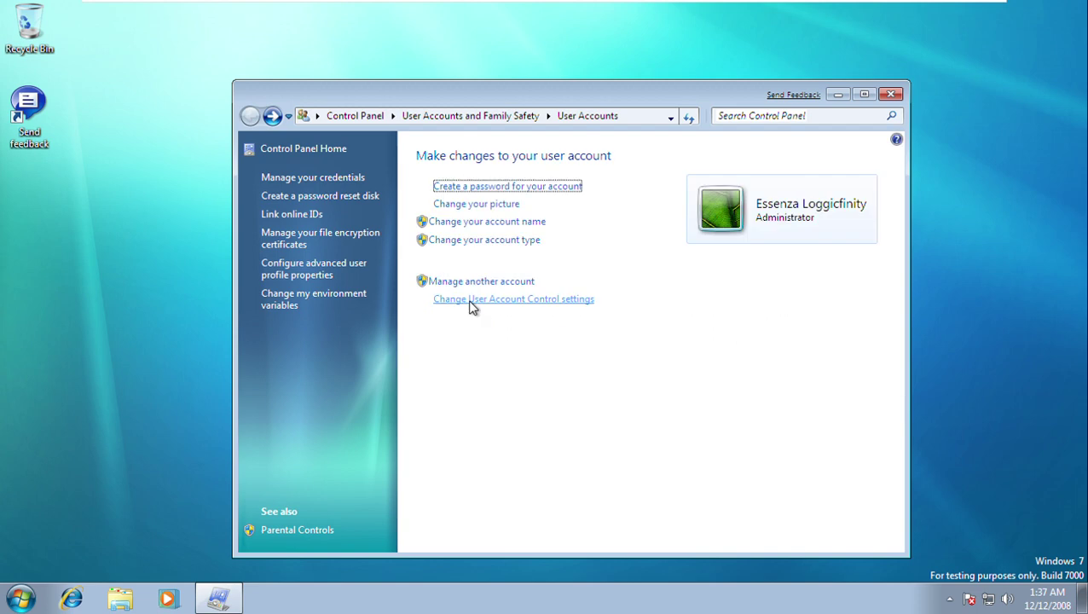
Open the page for creating an account password, cancel it, and return to the page for changing the account picture
{"action": "key", "text": "Return"}
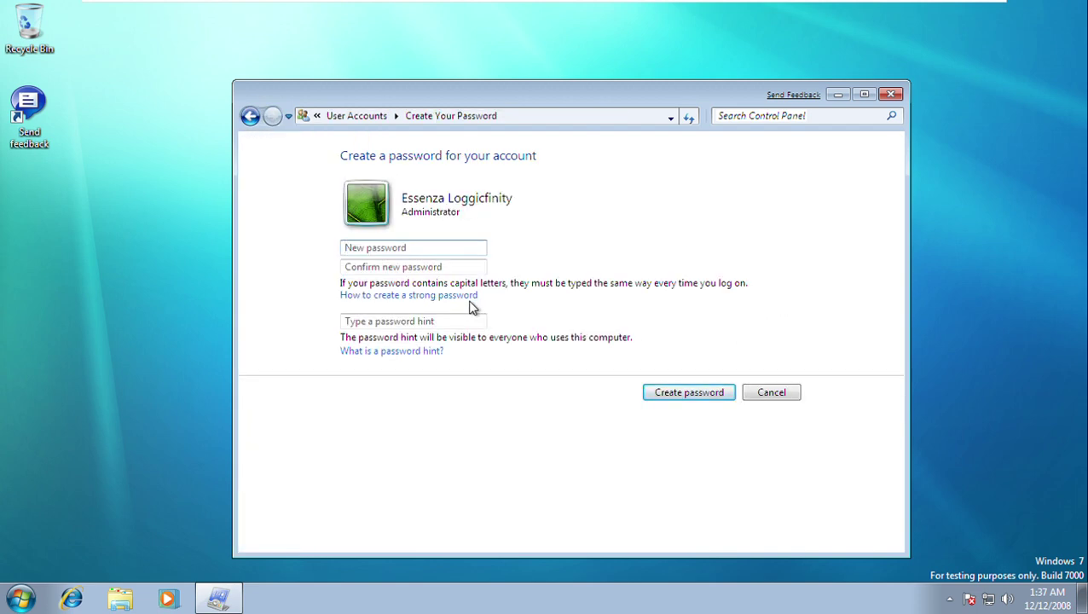
{"action": "left_click", "coordinate": [772, 392]}
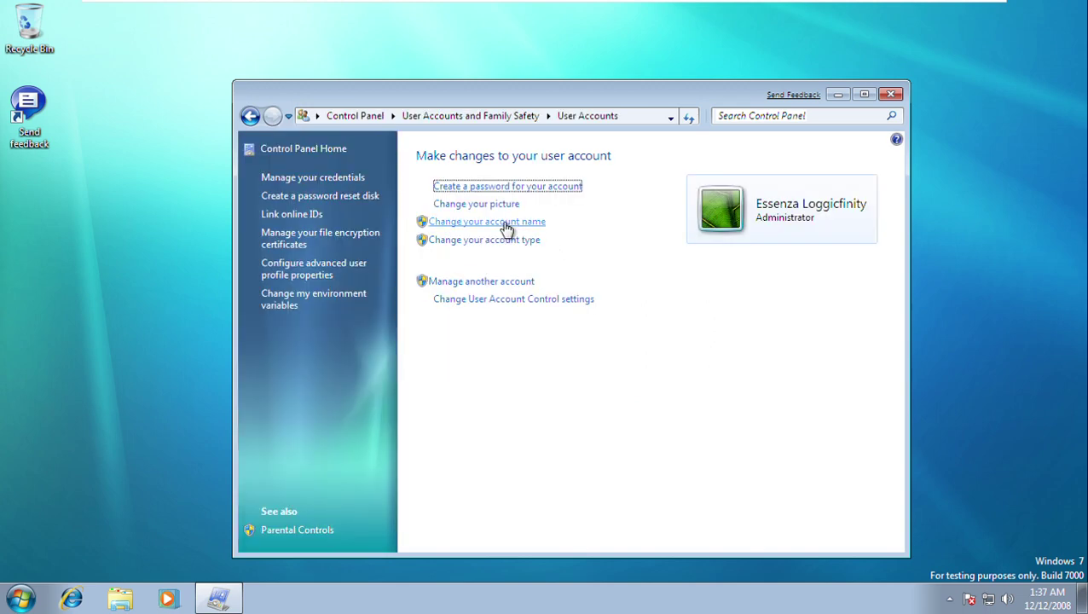
{"action": "left_click", "coordinate": [485, 206]}
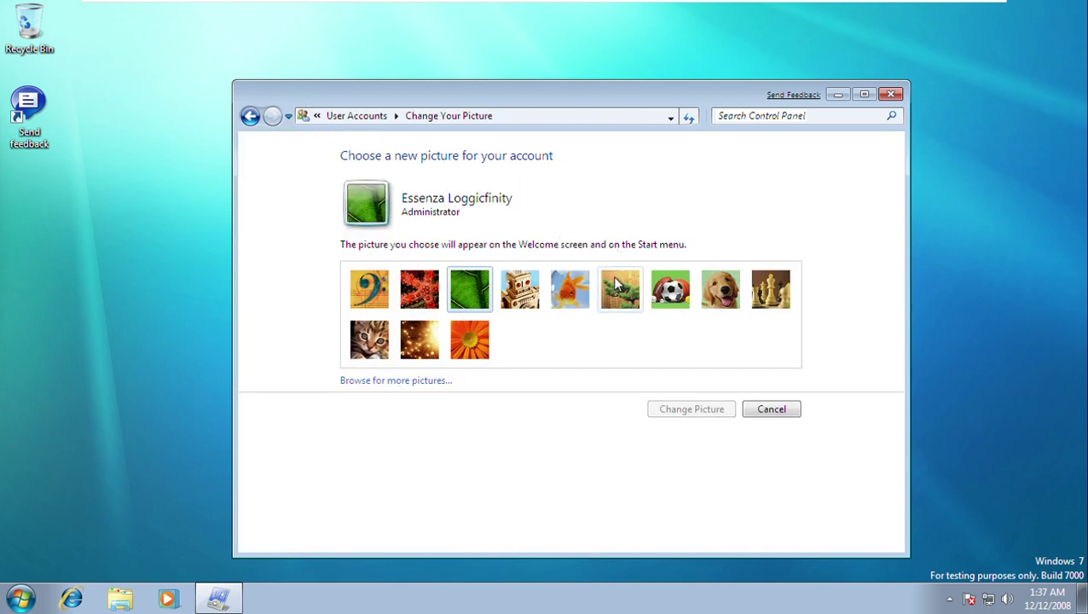
Select the toy robot picture and step through the other account pictures in both rows
{"action": "left_click", "coordinate": [526, 289]}
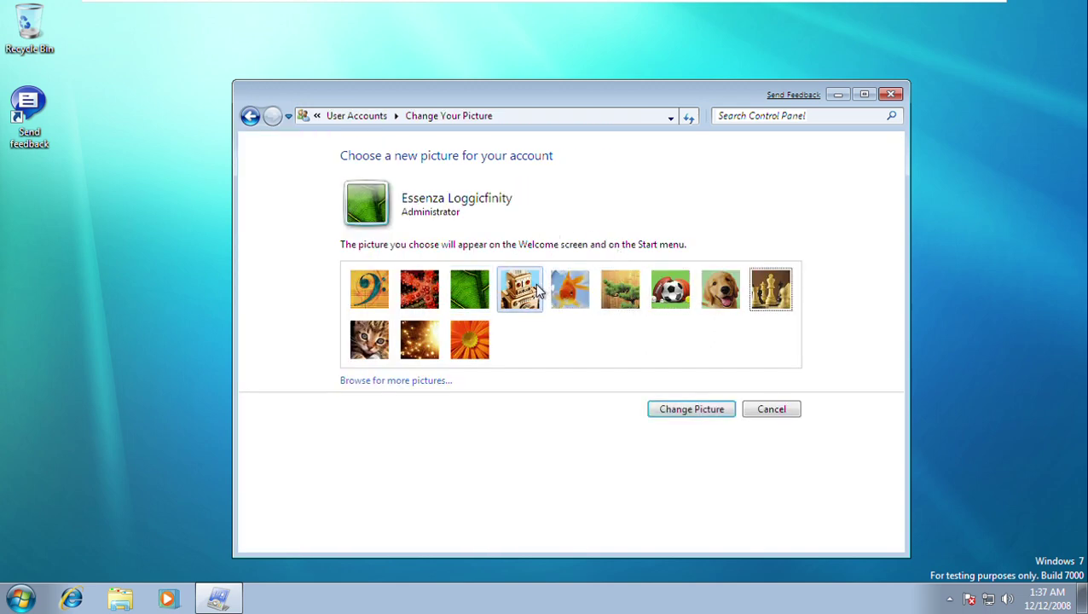
{"action": "key", "text": "Tab"}
{"action": "key", "text": "Tab"}
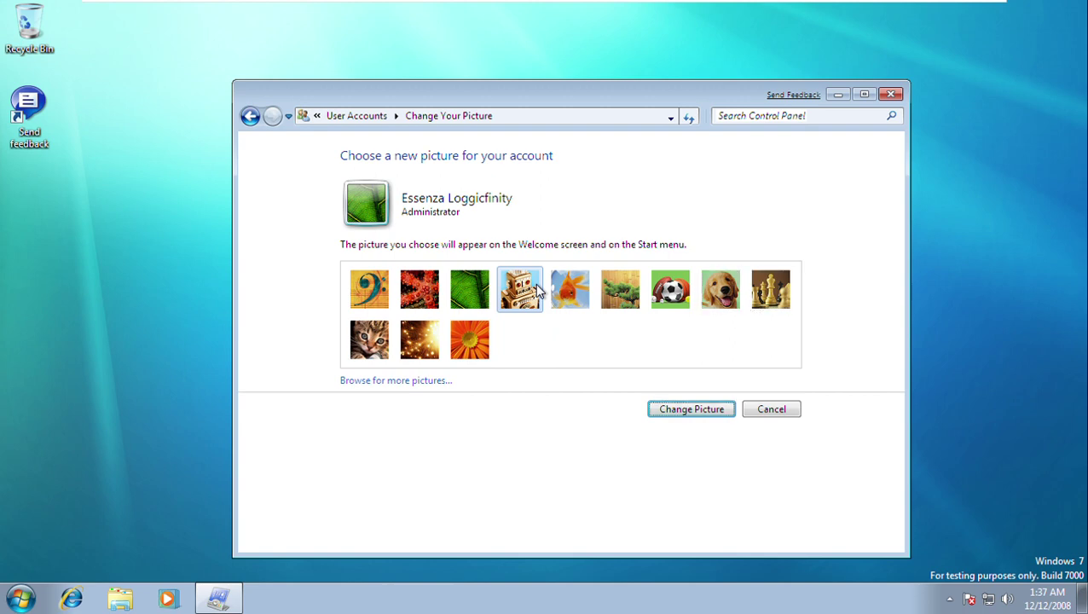
{"action": "key", "text": "Tab"}
{"action": "key", "text": "shift+Tab"}
{"action": "key", "text": "shift+Tab"}
{"action": "key", "text": "shift+Tab"}
{"action": "key", "text": "shift+Tab"}
{"action": "key", "text": "shift+Tab"}
{"action": "key", "text": "shift+Tab"}
{"action": "key", "text": "shift+Tab"}
{"action": "key", "text": "shift+Tab"}
{"action": "key", "text": "Down"}
{"action": "key", "text": "Right"}
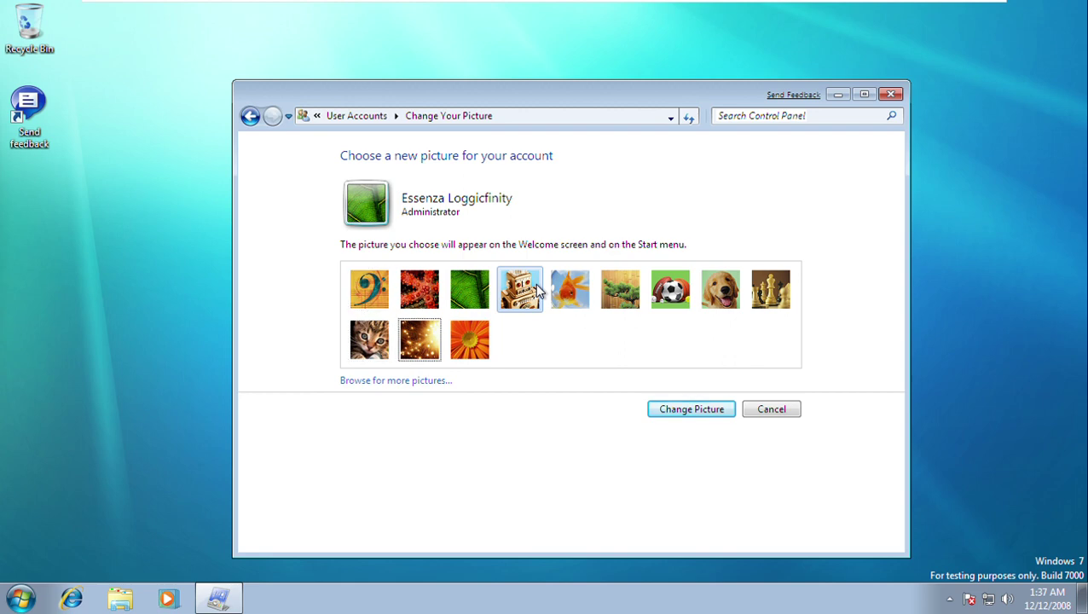
{"action": "key", "text": "Right"}
{"action": "key", "text": "Tab"}
{"action": "key", "text": "shift+Tab"}
{"action": "key", "text": "Right"}
{"action": "key", "text": "Right"}
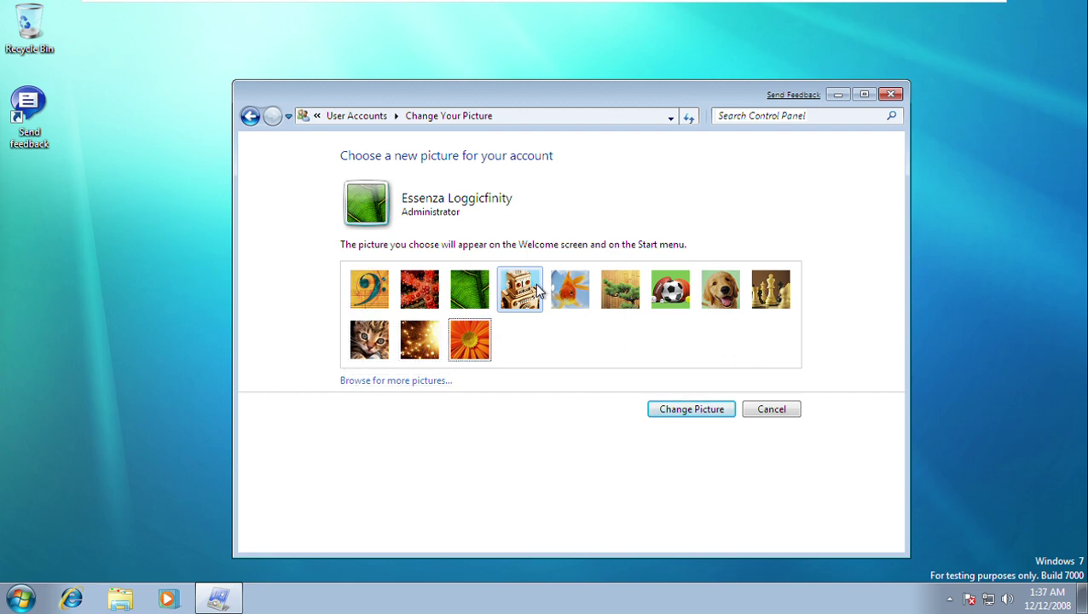
{"action": "key", "text": "Up"}
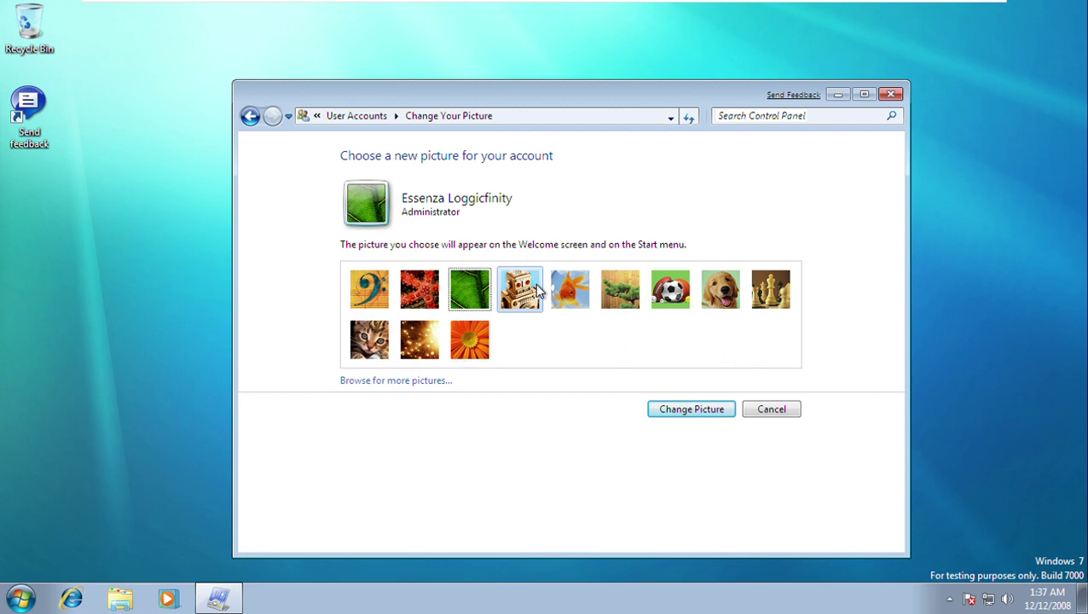
Set the account picture to the toy robot and close the User Accounts window
{"action": "key", "text": "Right"}
{"action": "double_click", "coordinate": [537, 291]}
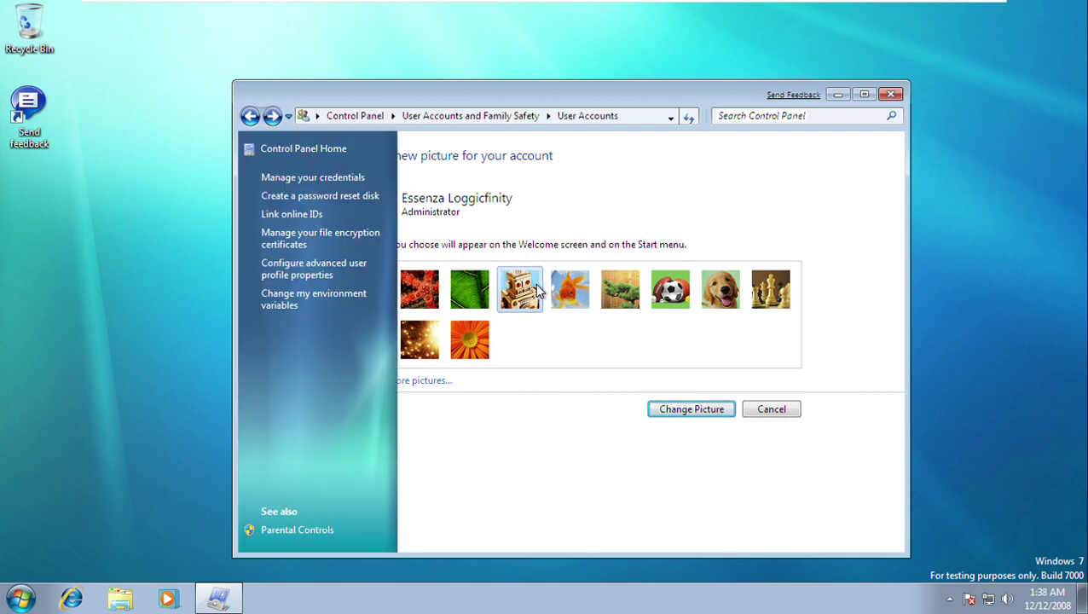
{"action": "key", "text": "alt+F4"}
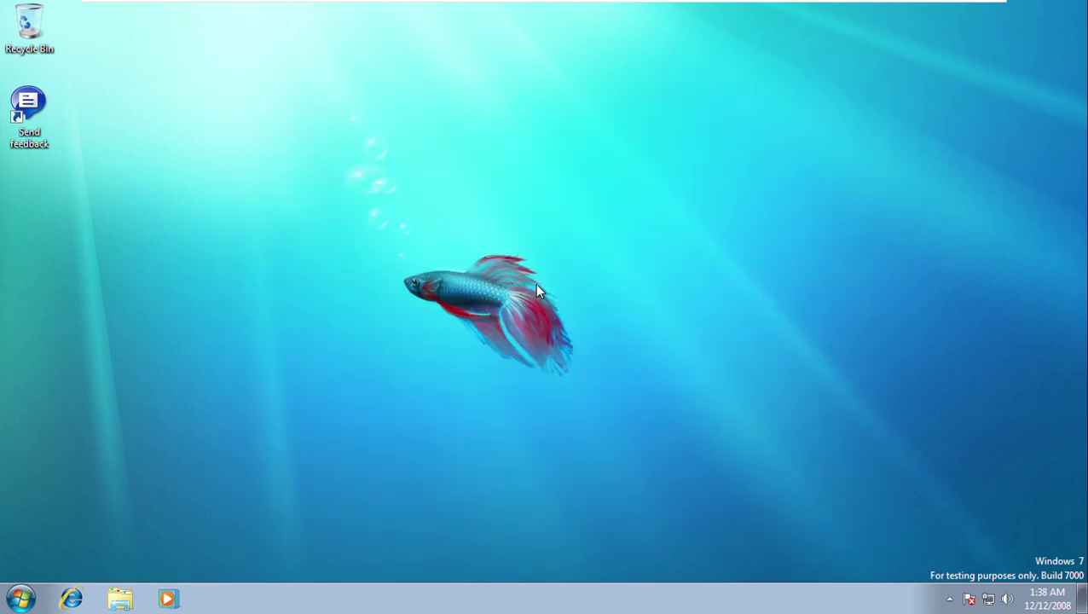